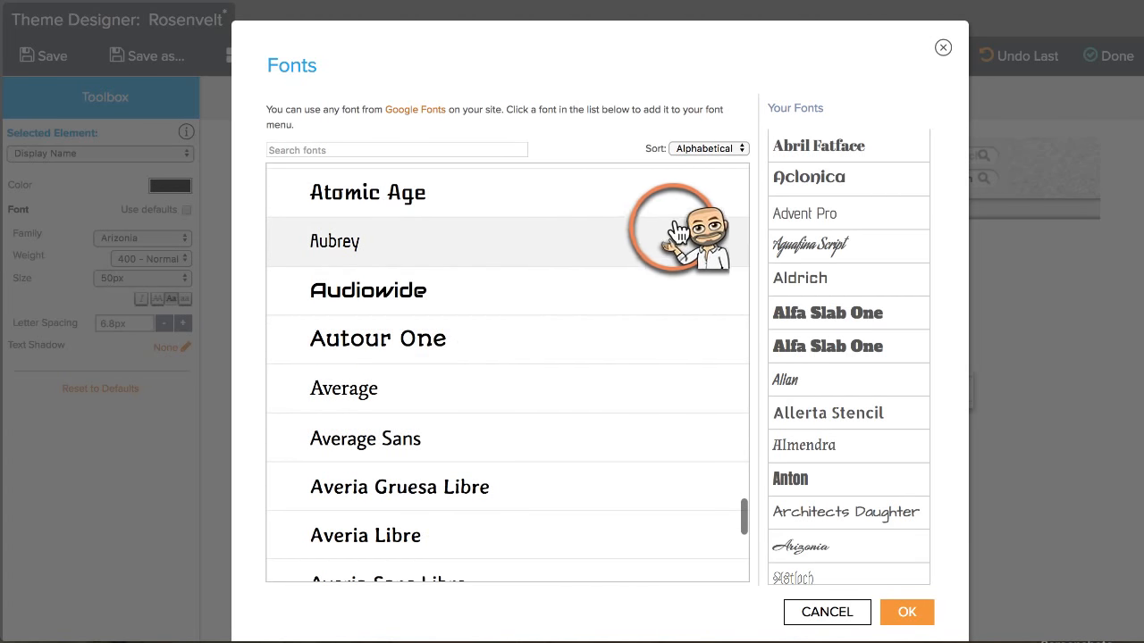
# Add Audiowide to the site's fonts and remove every saved font from Abril Fatface through Astloch.
pyautogui.click(483, 295)
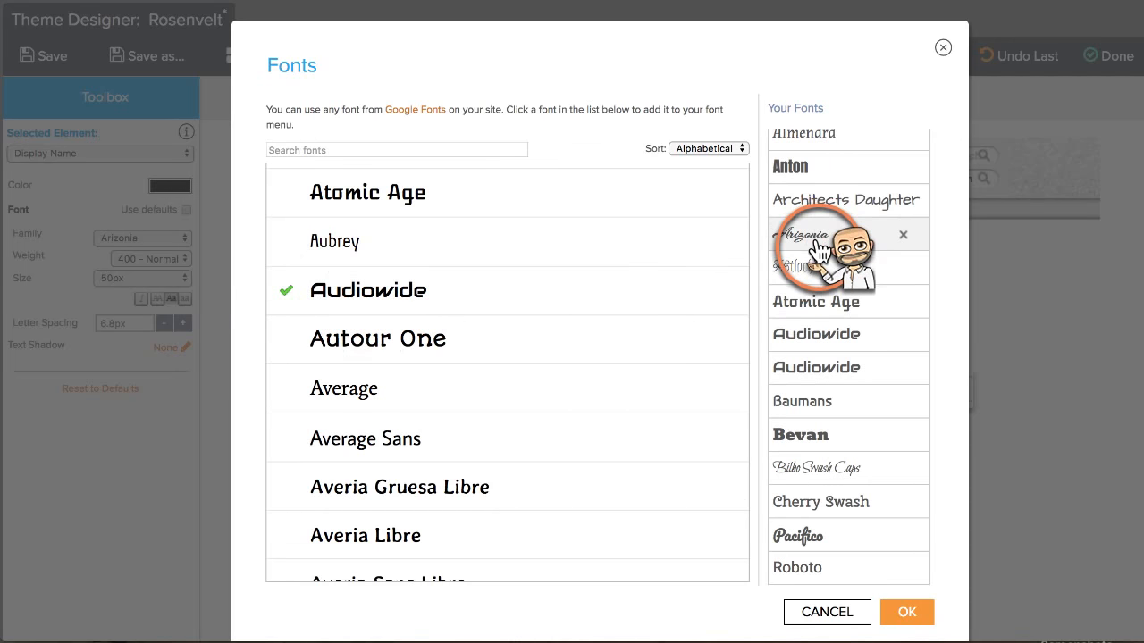
pyautogui.scroll(4, 818, 255)
pyautogui.scroll(3, 849, 260)
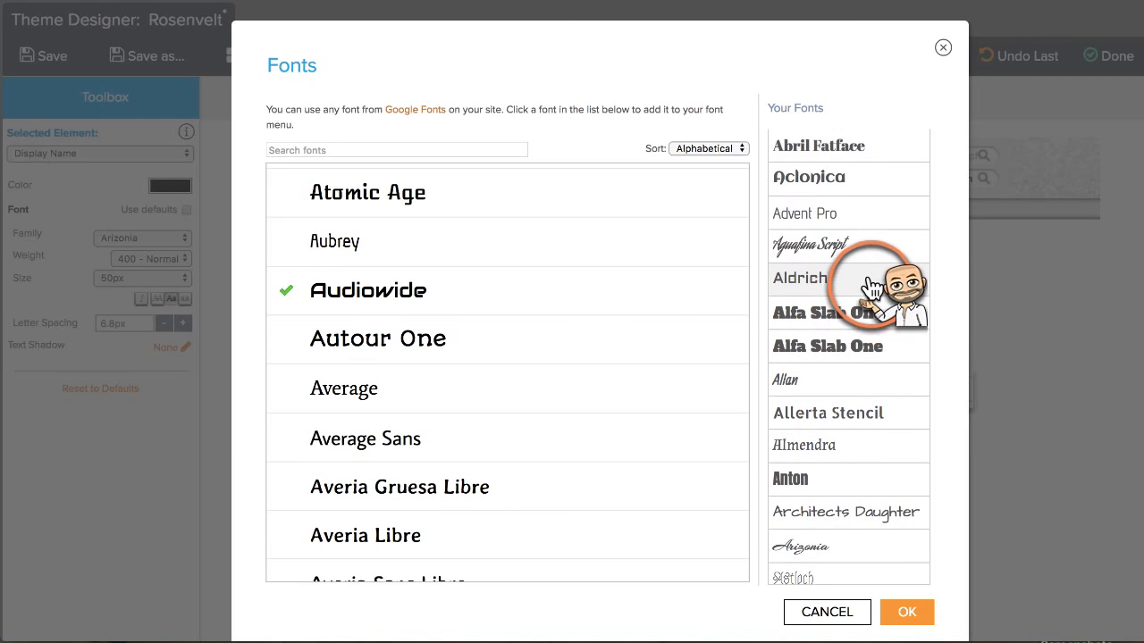
pyautogui.click(903, 146)
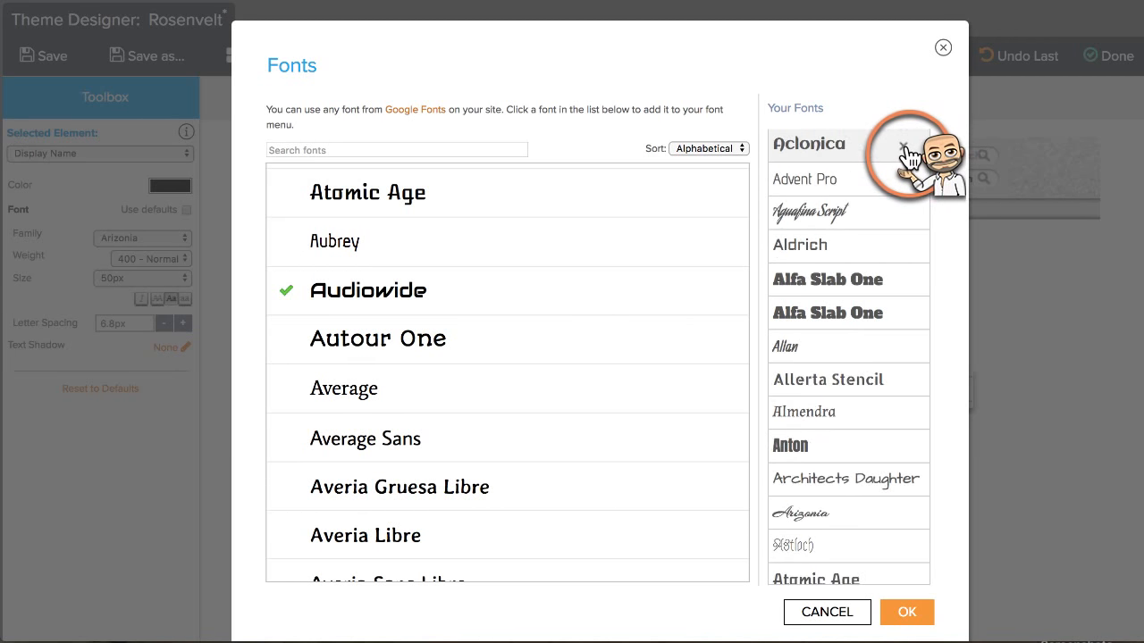
pyautogui.click(904, 146)
pyautogui.click(903, 147)
pyautogui.click(904, 146)
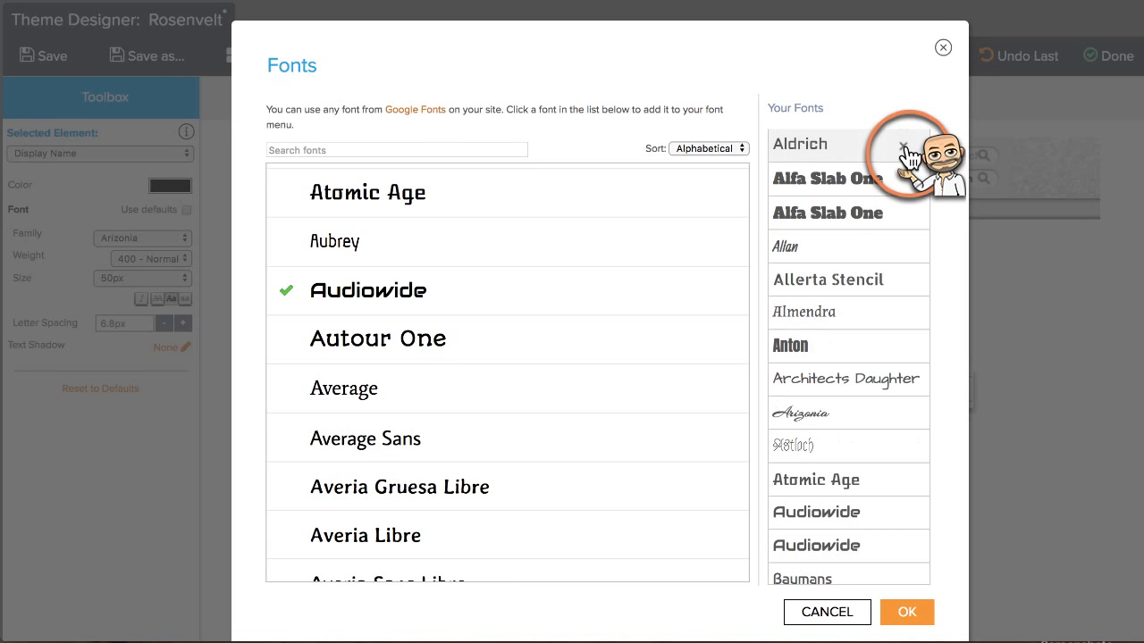
pyautogui.click(903, 147)
pyautogui.click(903, 146)
pyautogui.click(903, 146)
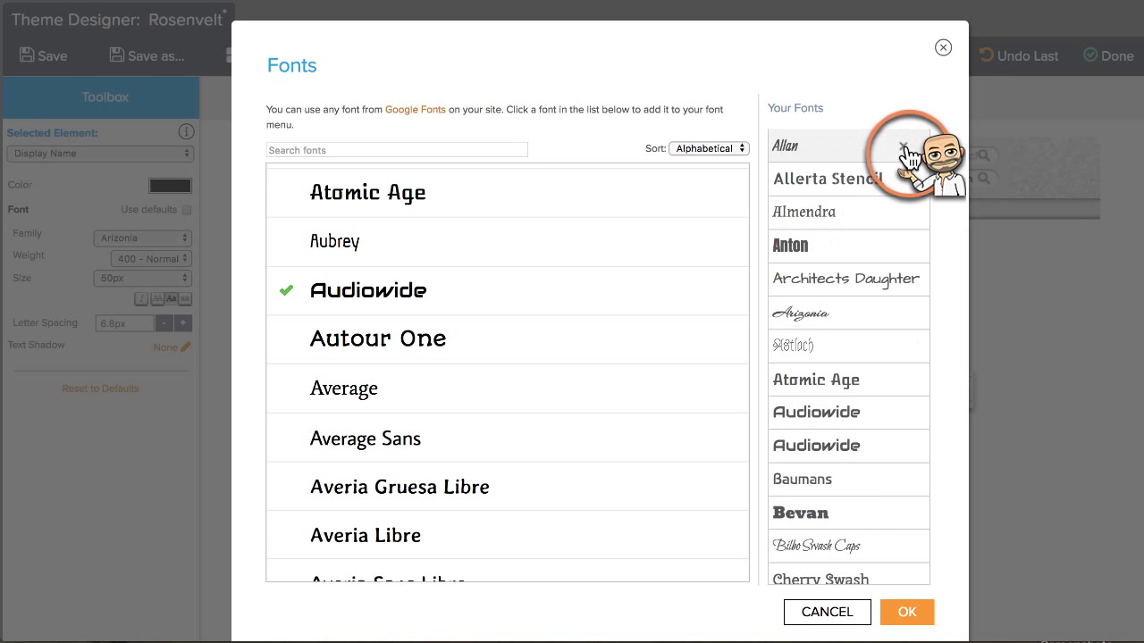
pyautogui.click(904, 147)
pyautogui.click(904, 146)
pyautogui.click(904, 147)
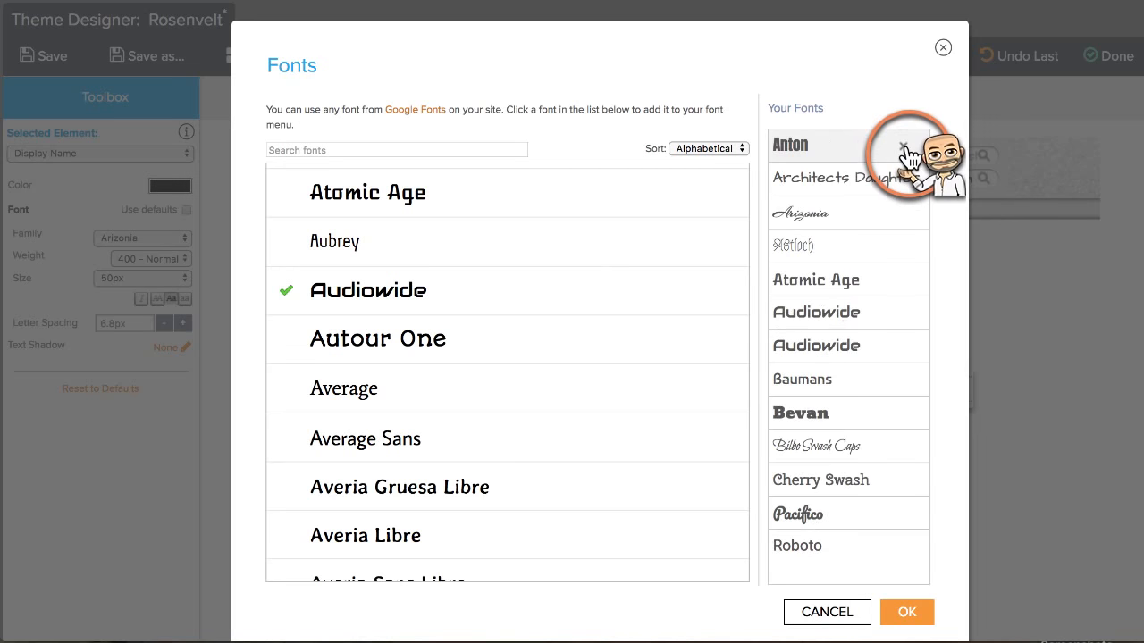
pyautogui.click(904, 146)
pyautogui.click(904, 147)
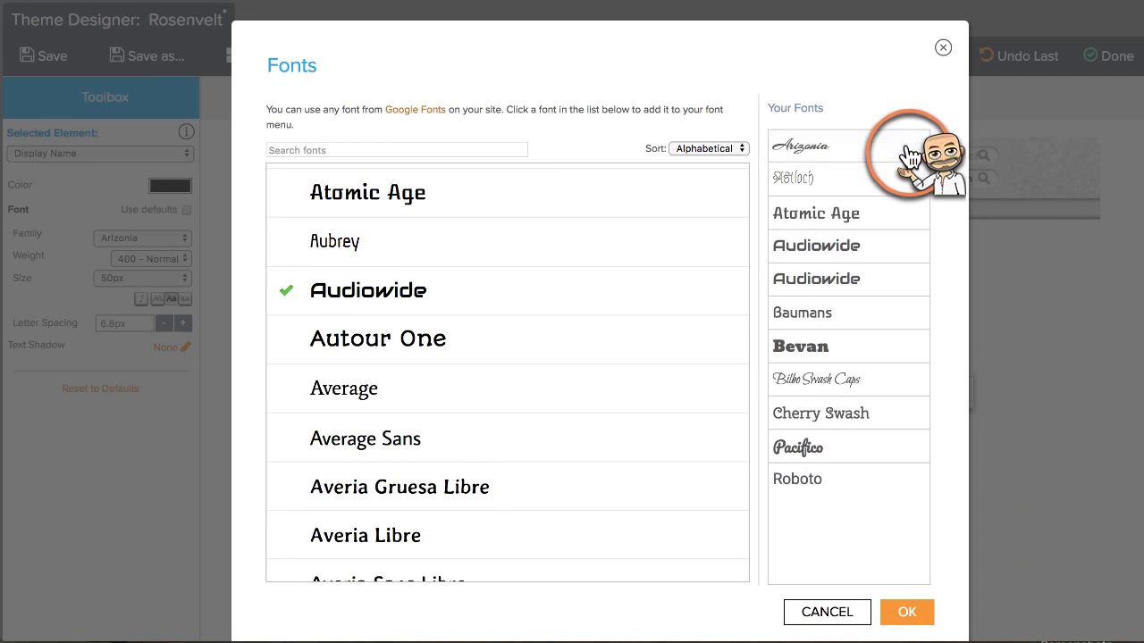
pyautogui.click(904, 146)
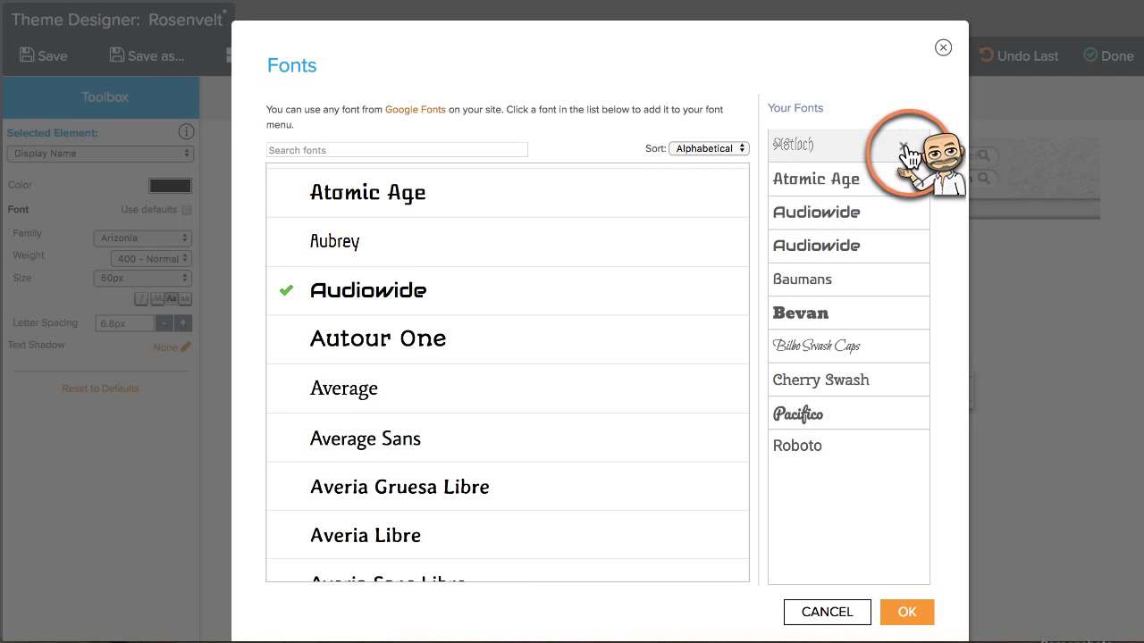
pyautogui.click(903, 146)
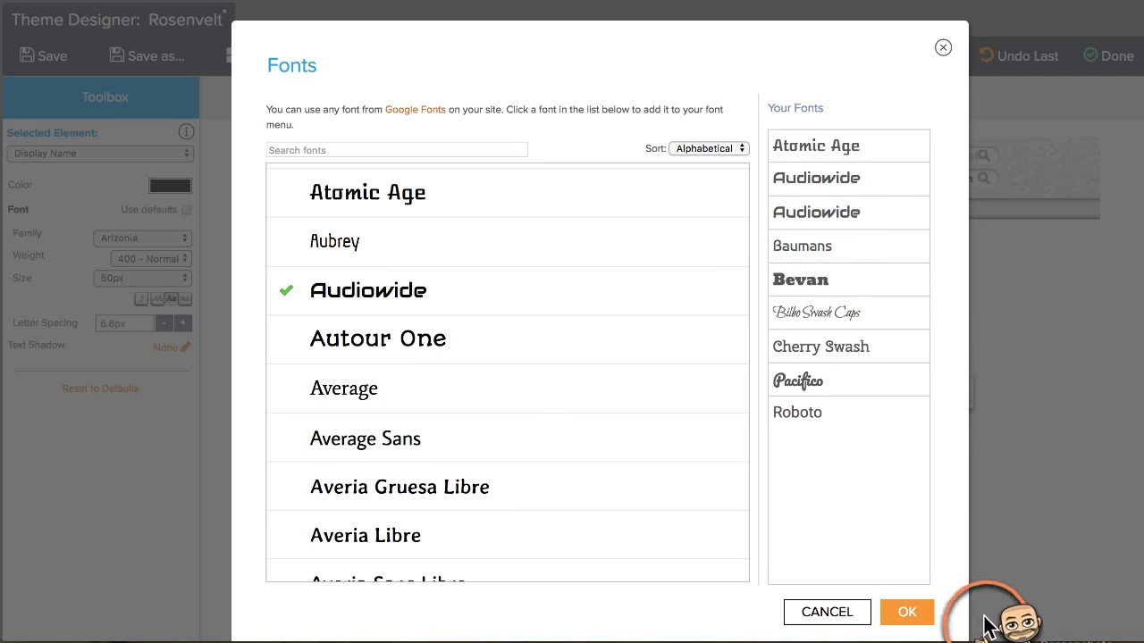
pyautogui.click(926, 616)
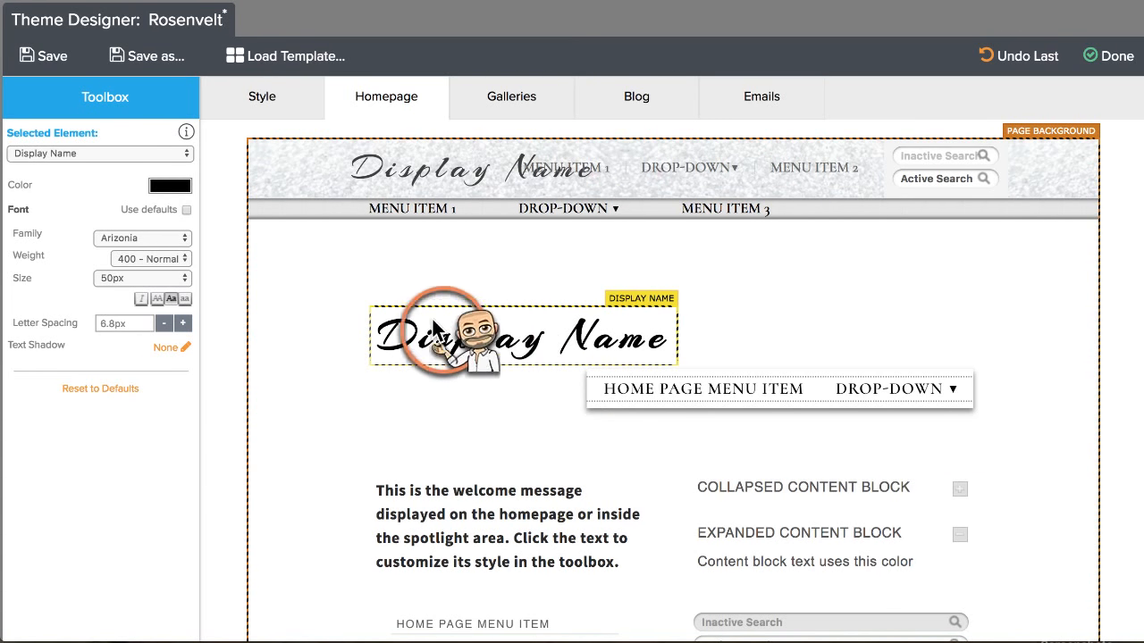
# Set the font family of the homepage Display Name to Audiowide.
pyautogui.click(181, 239)
pyautogui.scroll(-10, 100, 358)
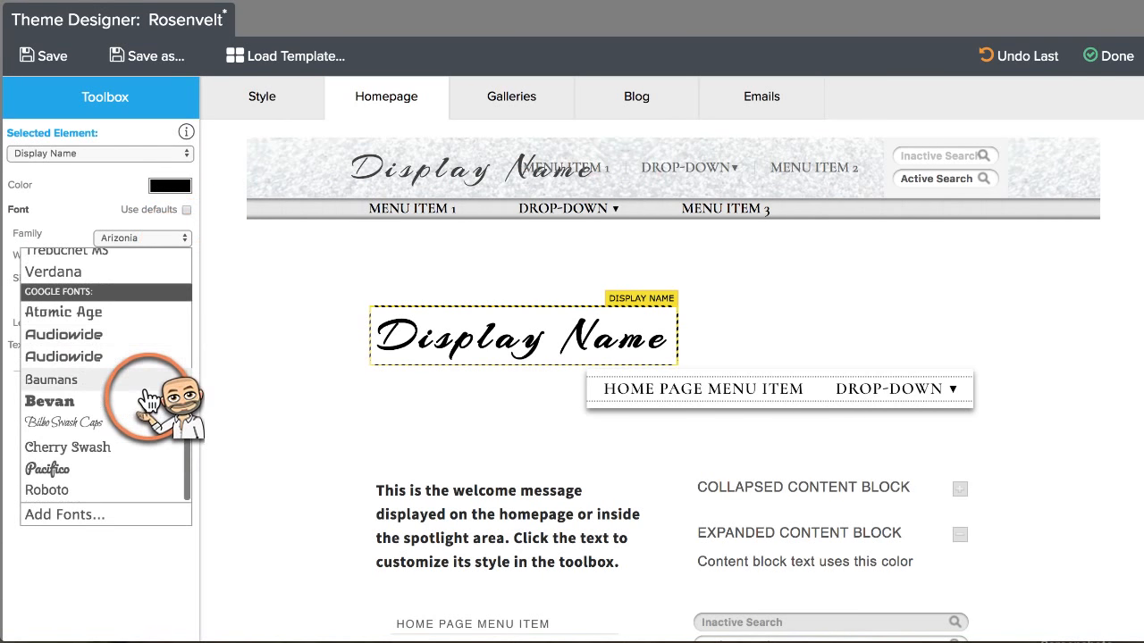
pyautogui.click(61, 334)
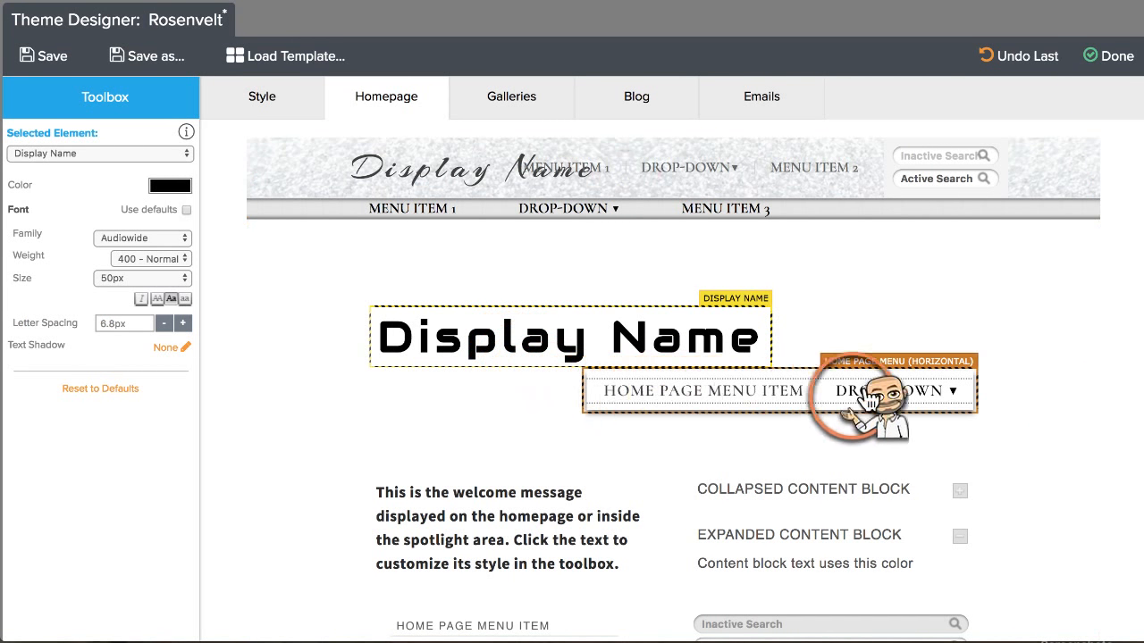
# Set the background image of the horizontal Home Page Menu to the Inside shadow design.
pyautogui.click(720, 397)
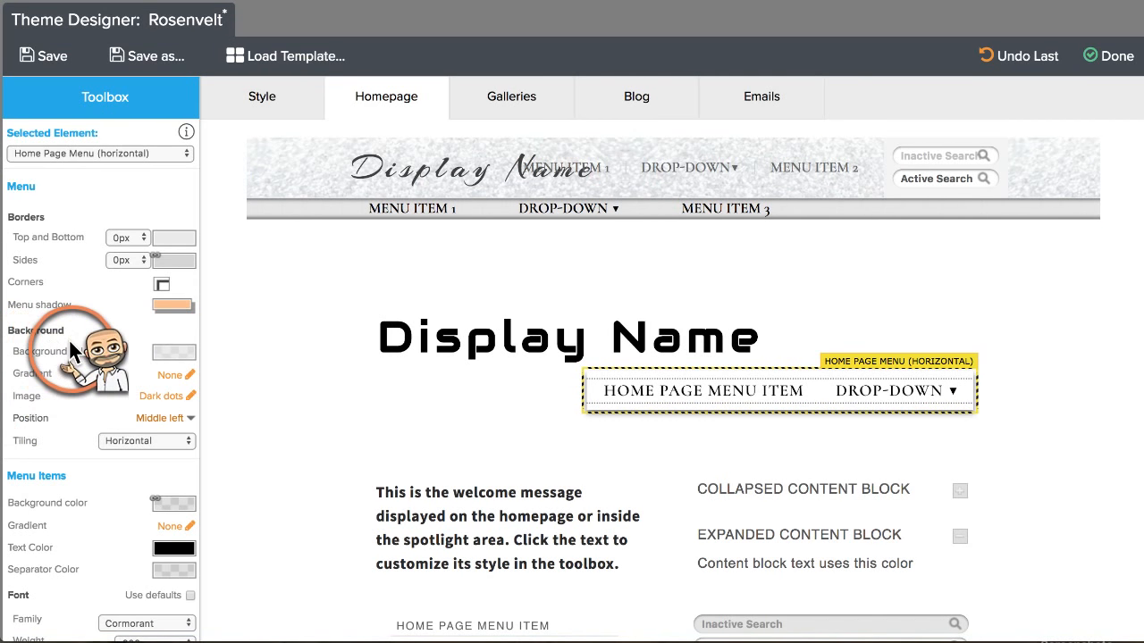
pyautogui.click(166, 396)
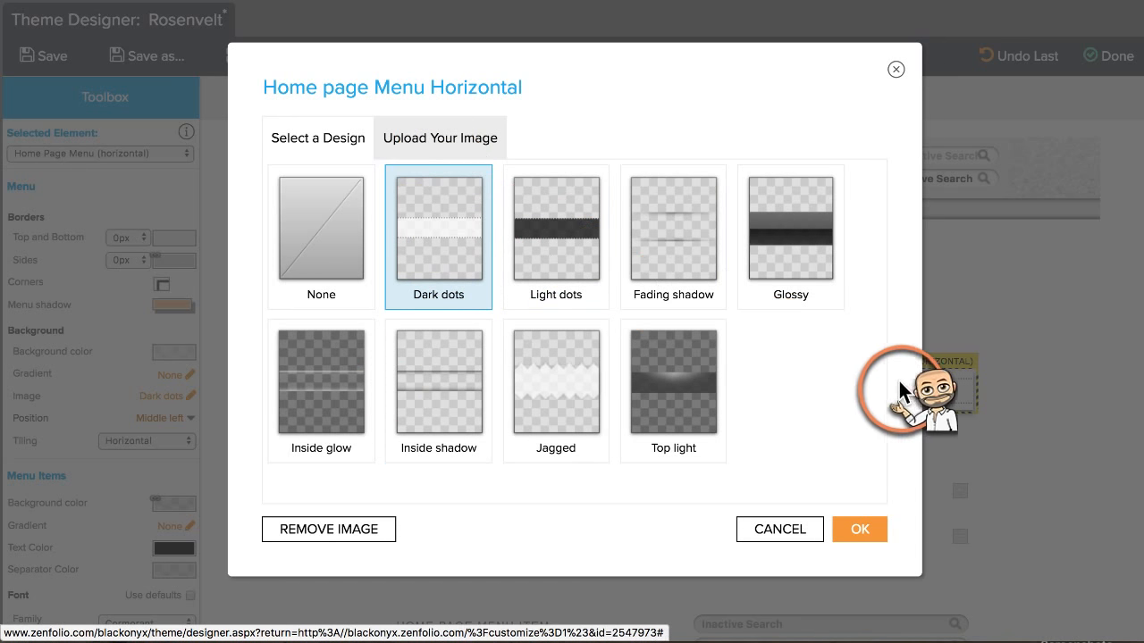
pyautogui.click(439, 385)
pyautogui.click(859, 530)
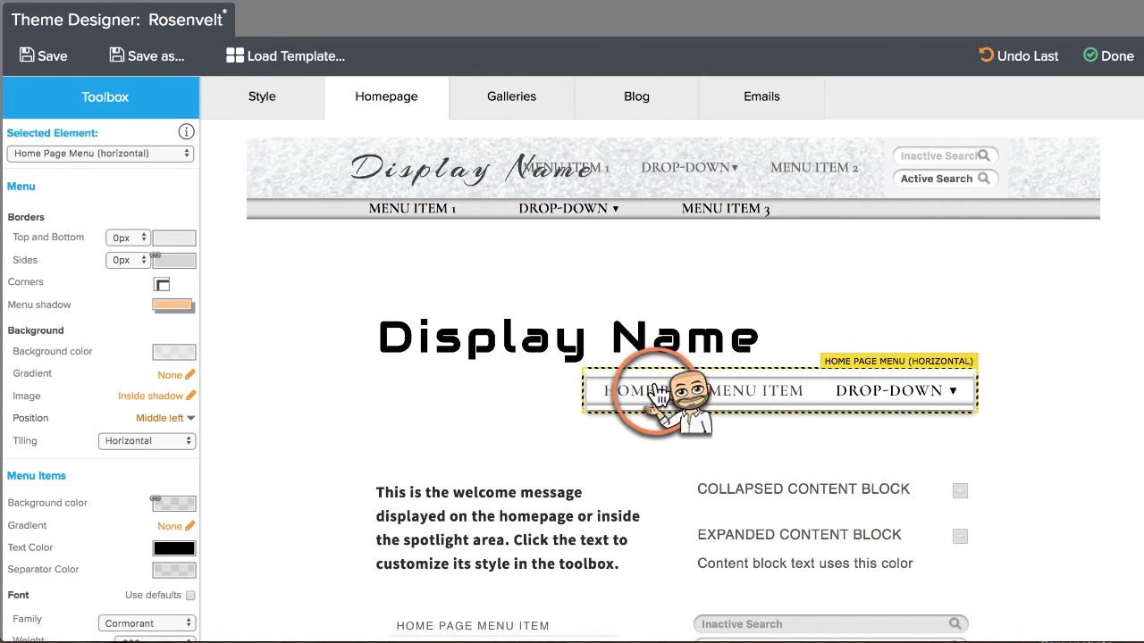
# Set the font family of the Home Page Menu items to Geneva.
pyautogui.scroll(-5, 61, 412)
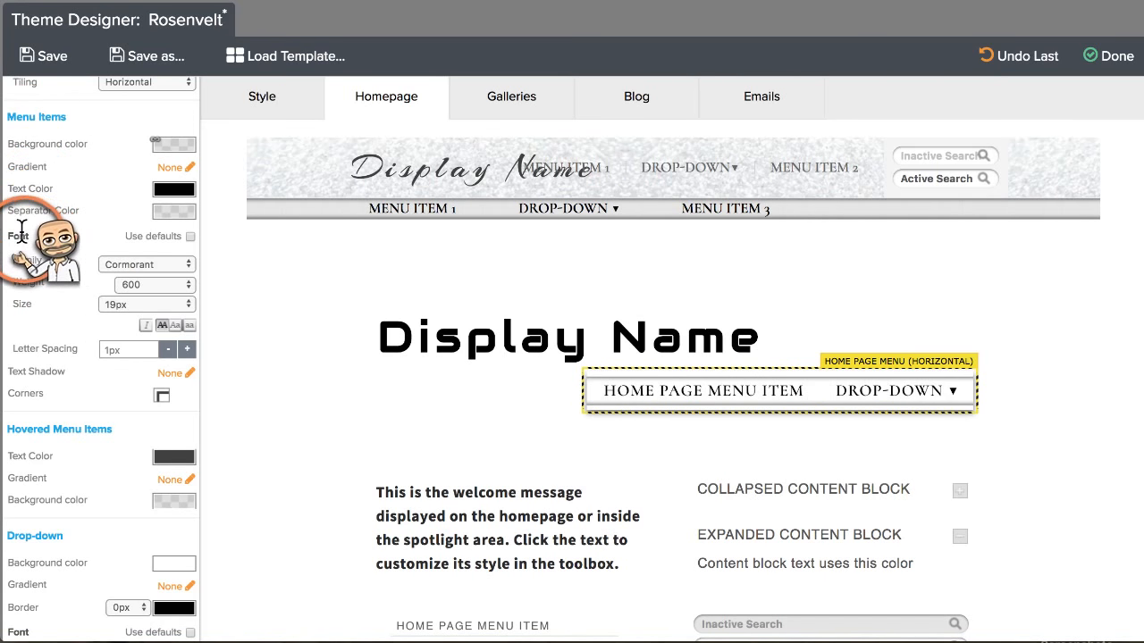
pyautogui.click(143, 263)
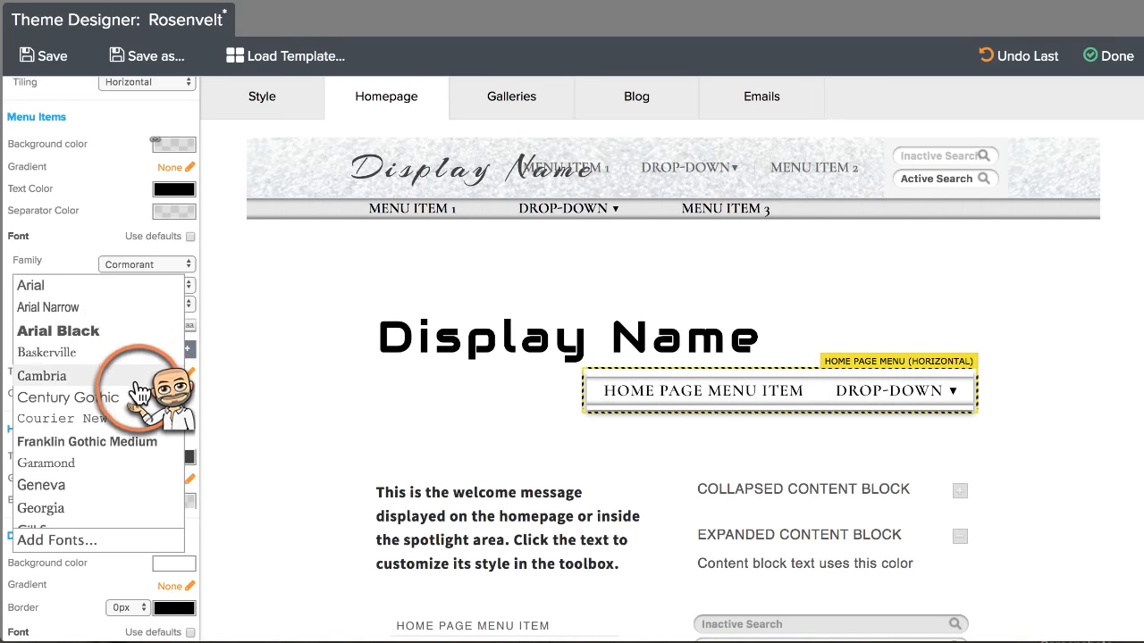
pyautogui.click(132, 490)
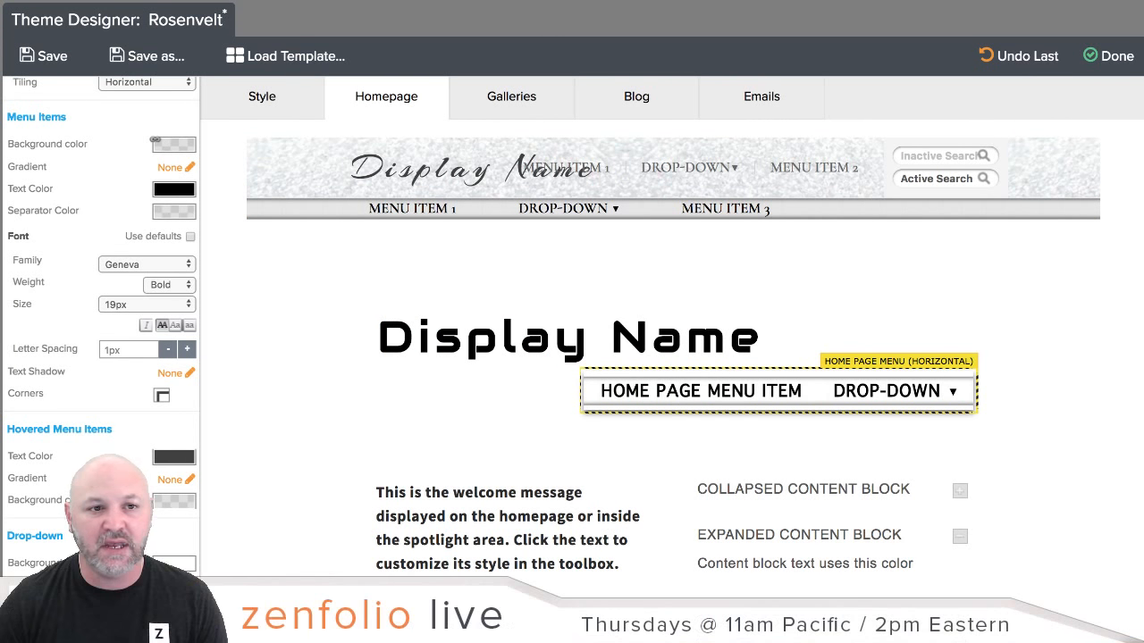
# Save the theme and open the draft preview of the site.
pyautogui.click(52, 59)
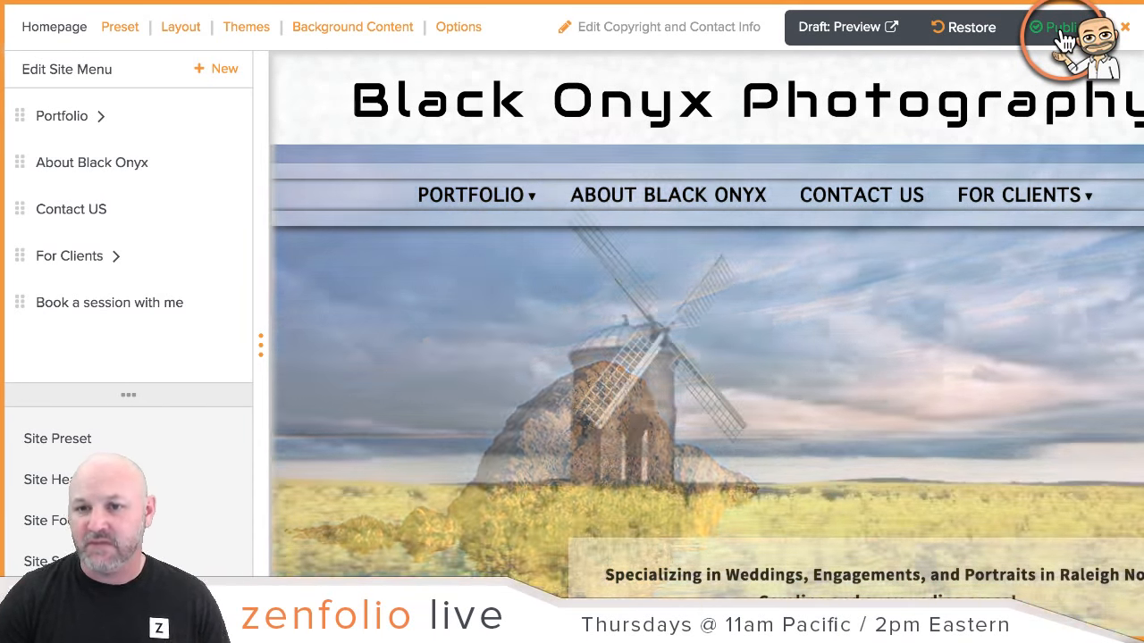
pyautogui.click(855, 29)
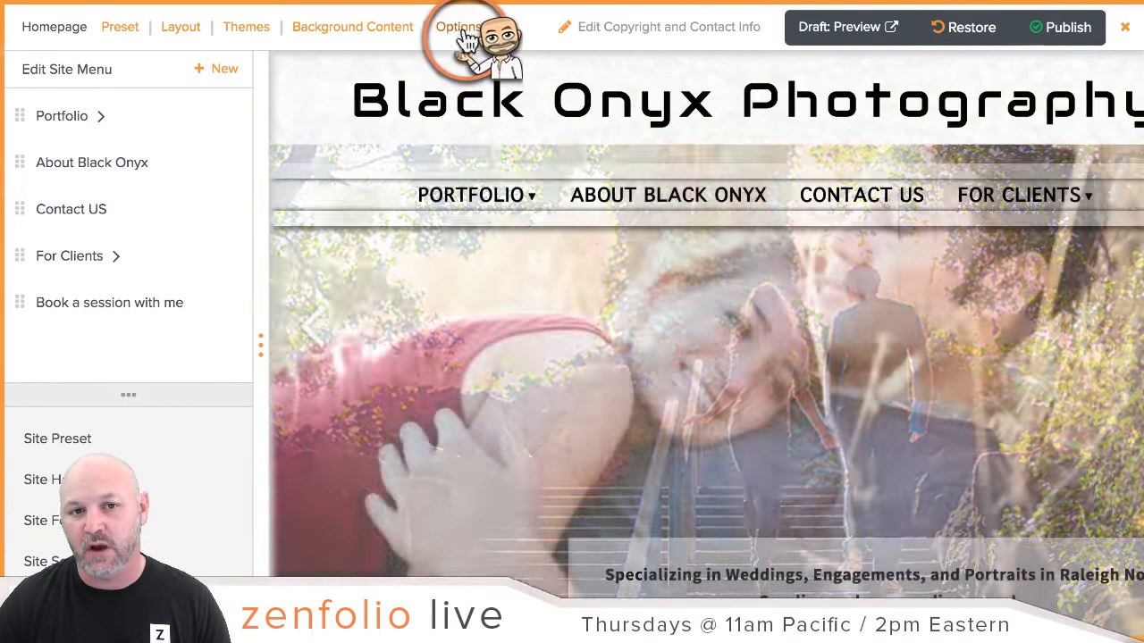
# Hide the Home Page Logo and the Home Page Menu in the homepage's page options and apply the change.
pyautogui.click(460, 27)
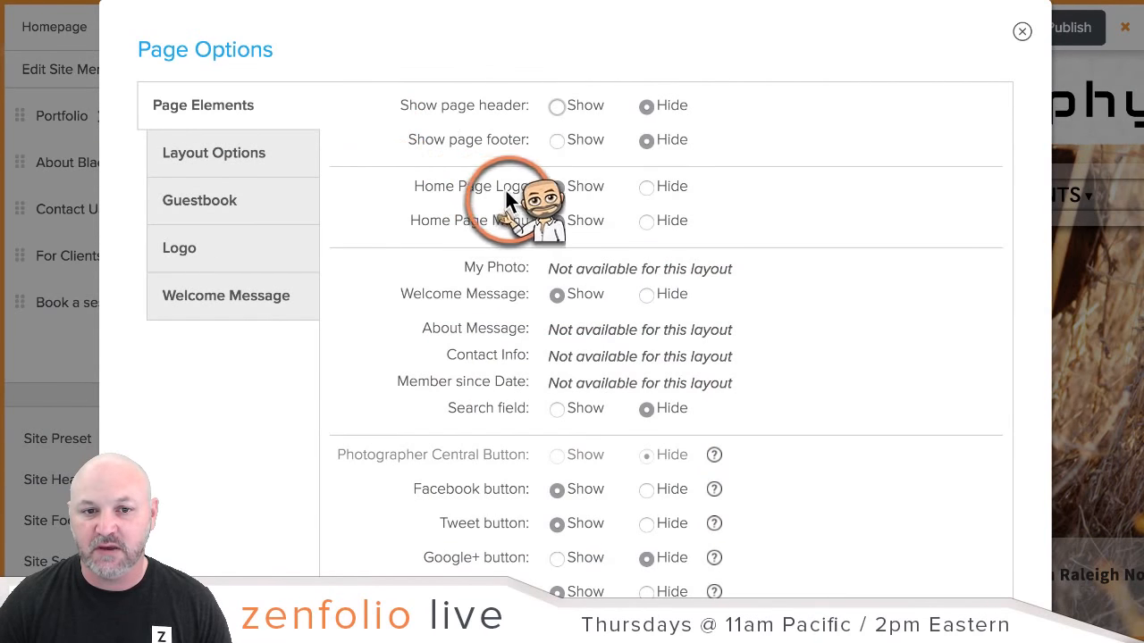
pyautogui.click(645, 191)
pyautogui.click(657, 223)
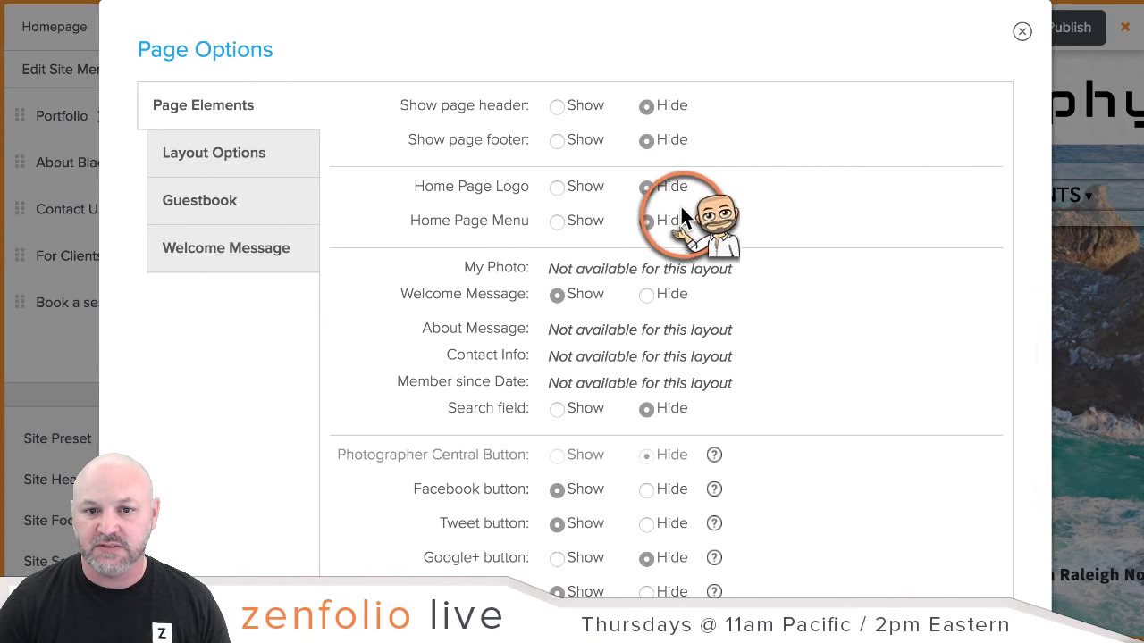
pyautogui.scroll(-1, 1015, 293)
pyautogui.click(972, 579)
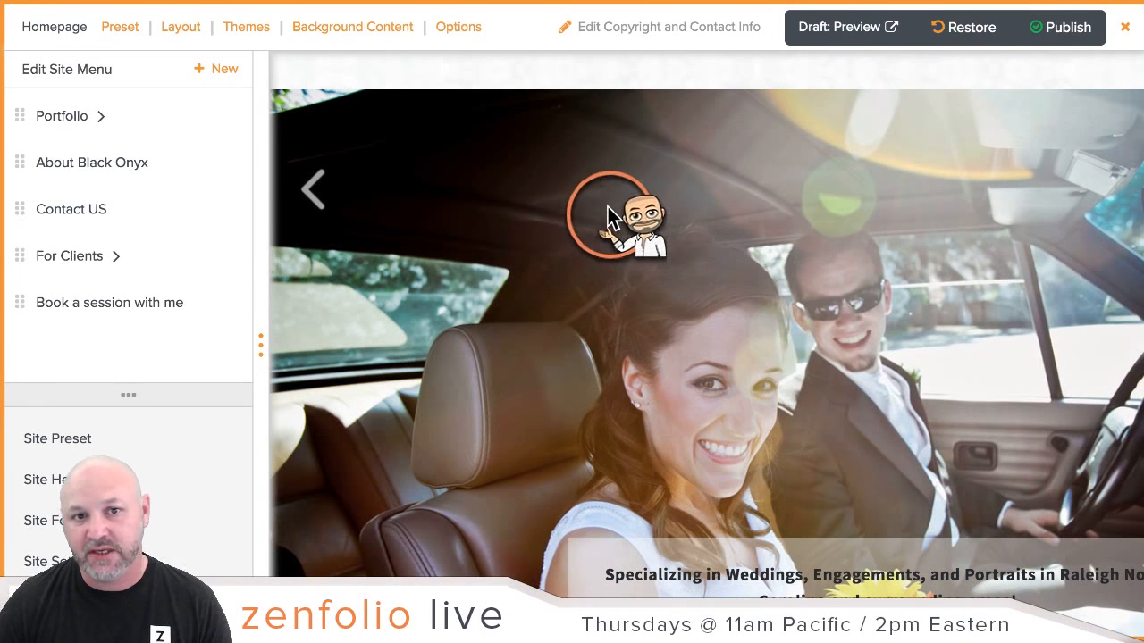
# Show the page header on the homepage through its page options and apply the change.
pyautogui.click(455, 26)
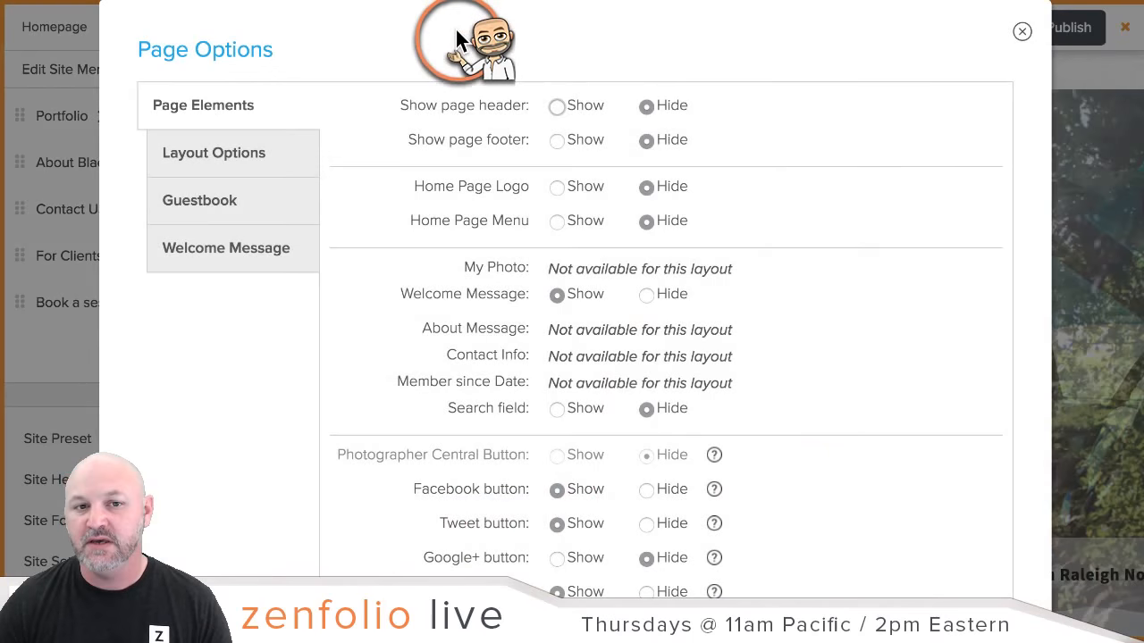
pyautogui.click(555, 105)
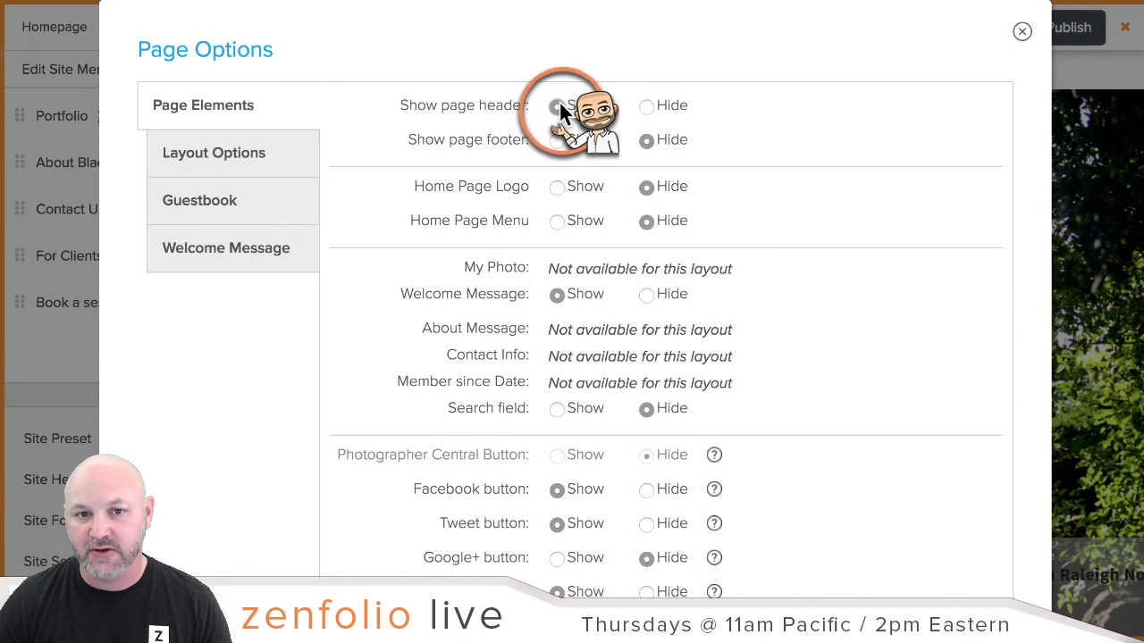
pyautogui.scroll(-1, 1001, 291)
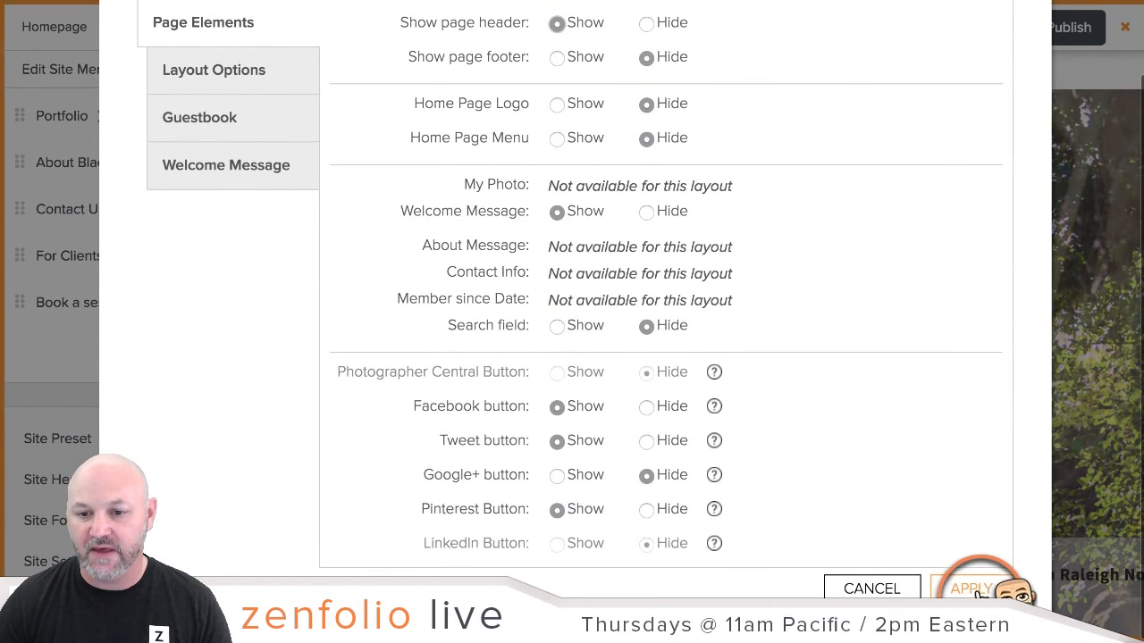
pyautogui.click(972, 580)
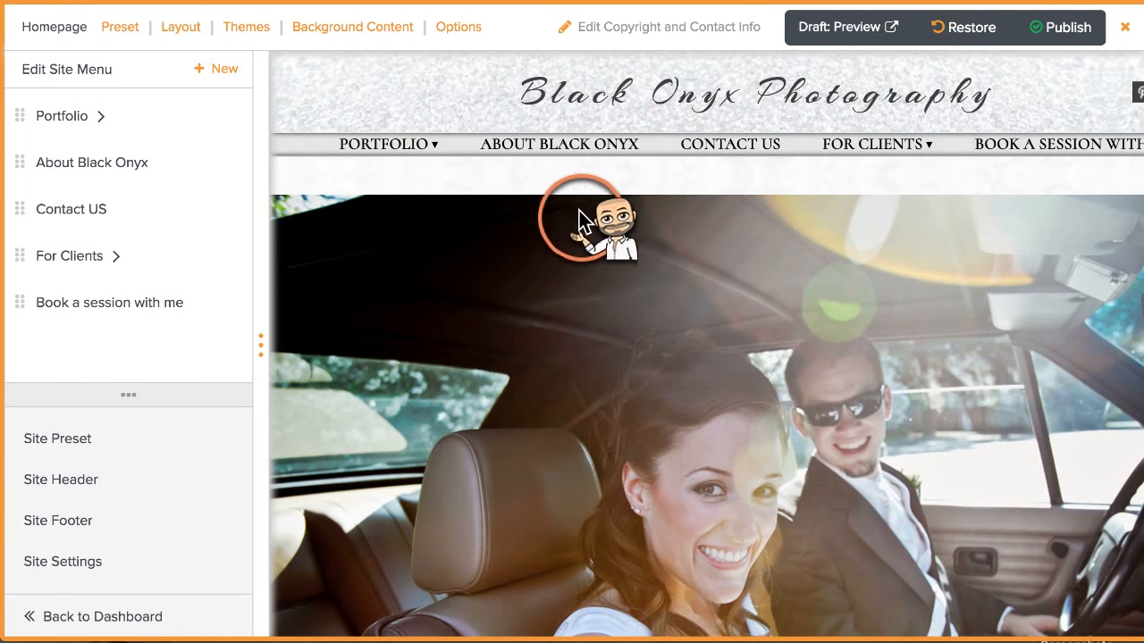
# Review the layout choices available for the site header and close them without changes.
pyautogui.click(61, 479)
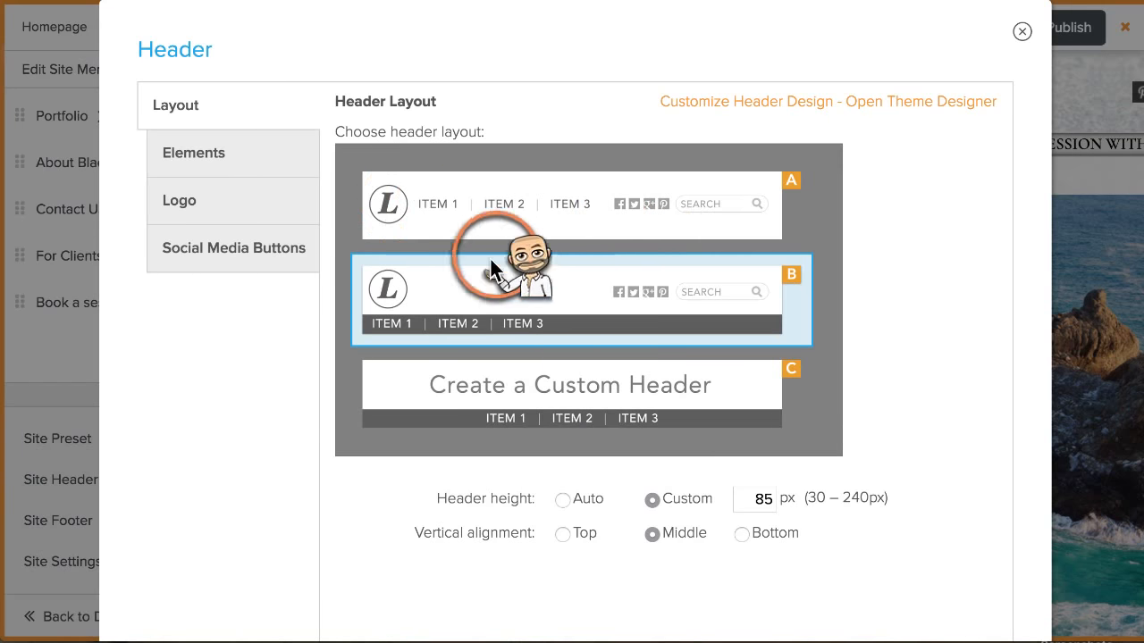
pyautogui.scroll(-1, 1015, 340)
pyautogui.click(849, 590)
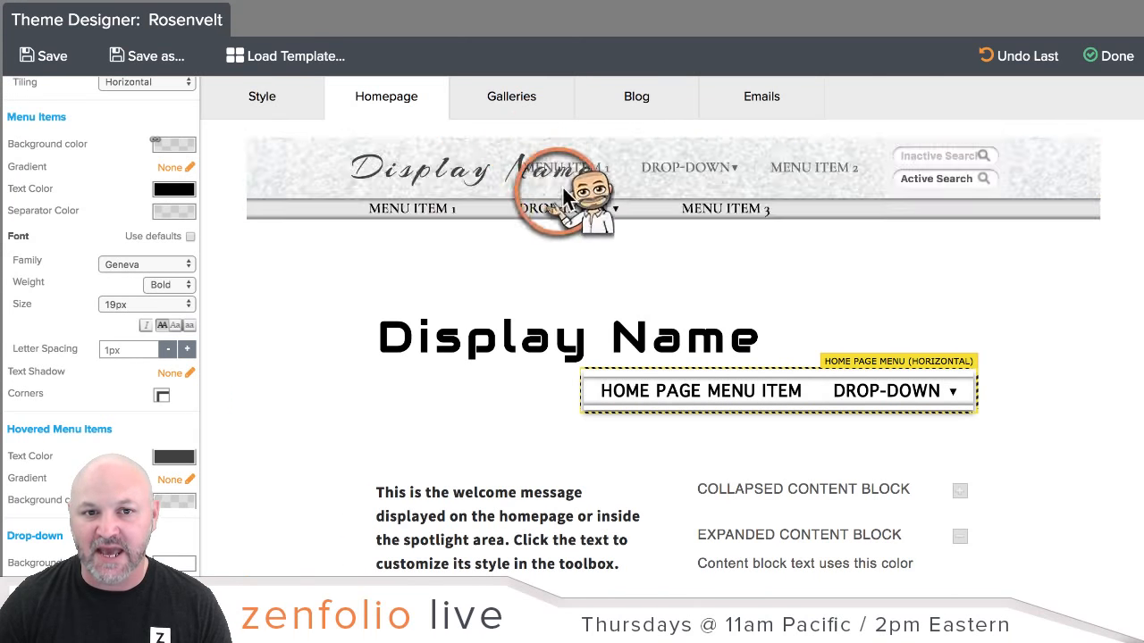
# Switch the Theme Designer from the homepage design to the Style page where the header and footer are customized.
pyautogui.doubleClick(400, 179)
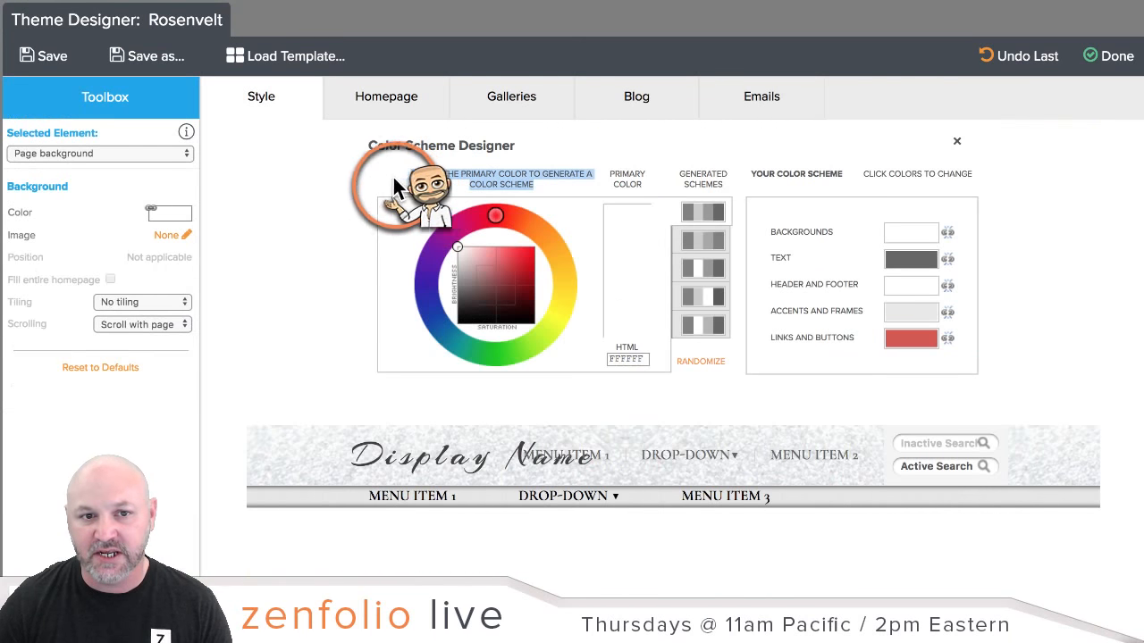
pyautogui.click(370, 116)
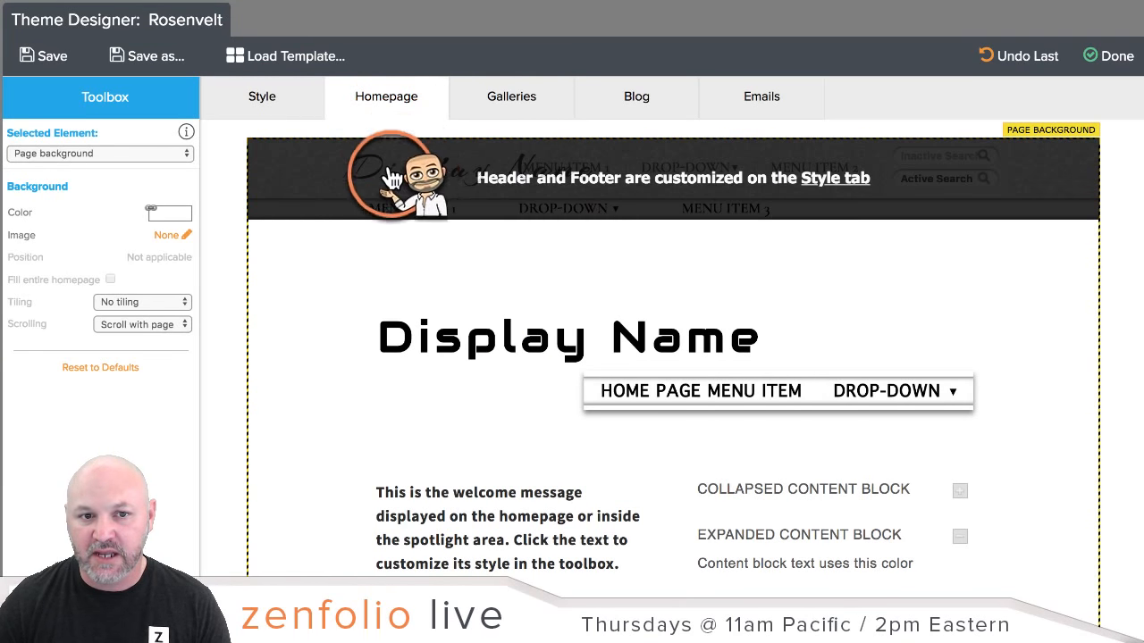
pyautogui.click(824, 179)
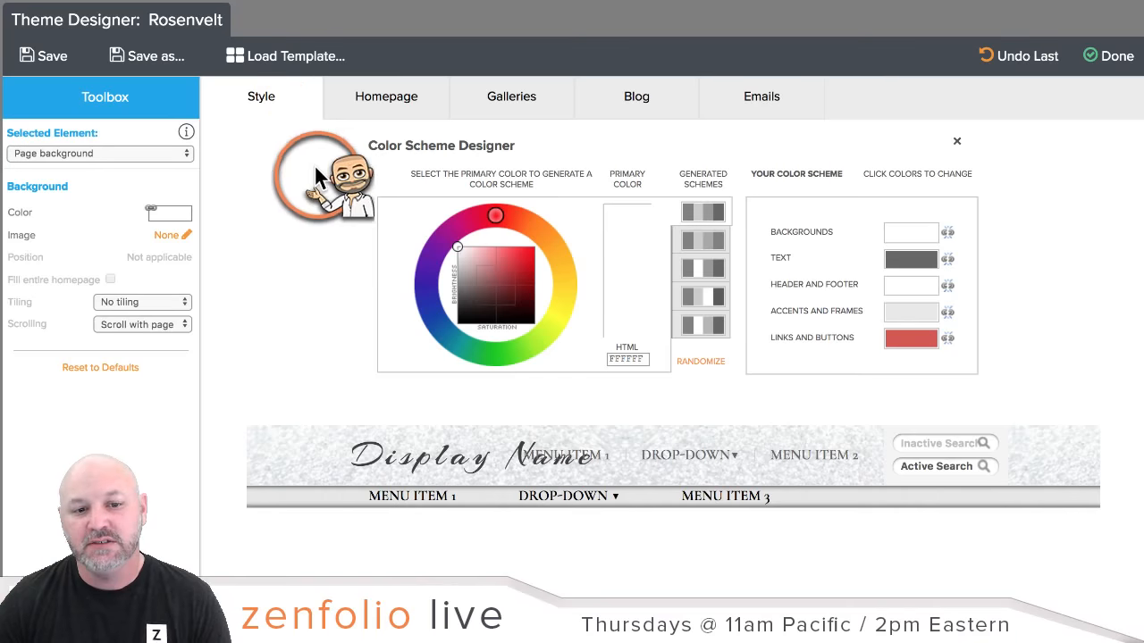
# Browse the preset page header background designs and remove the custom background image from the page header.
pyautogui.scroll(-5, 328, 207)
pyautogui.scroll(-1, 328, 208)
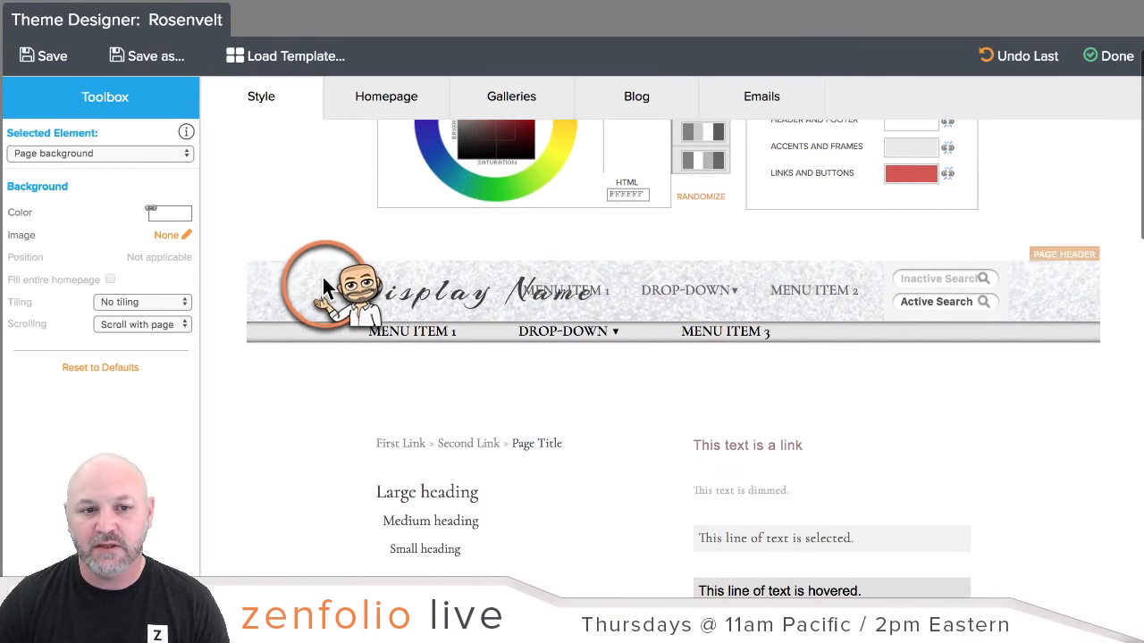
pyautogui.click(321, 276)
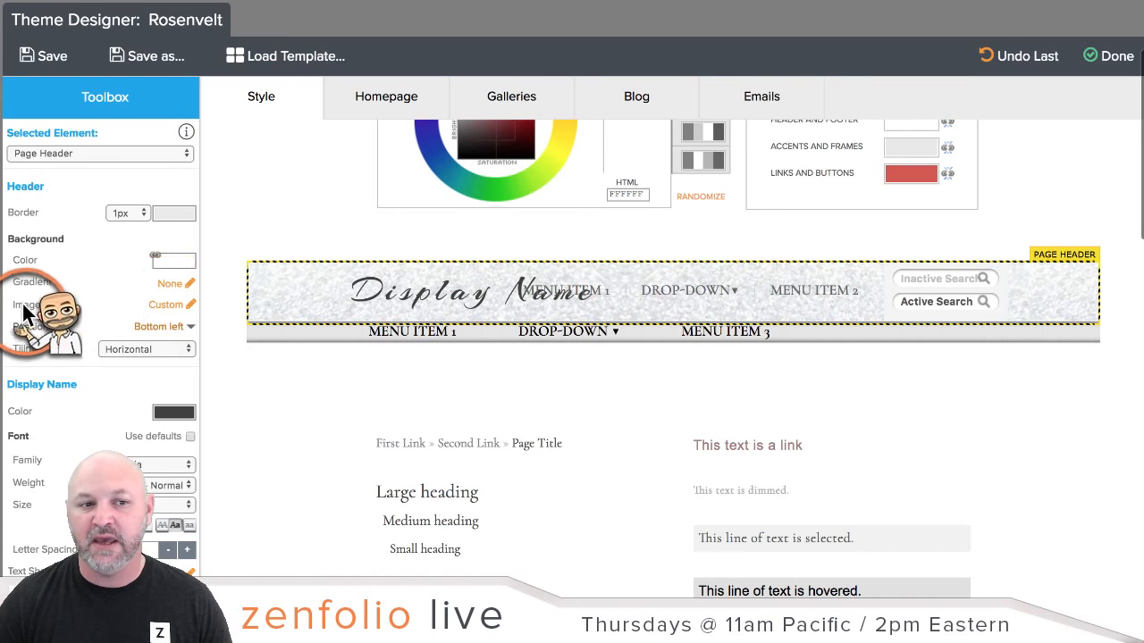
pyautogui.click(182, 303)
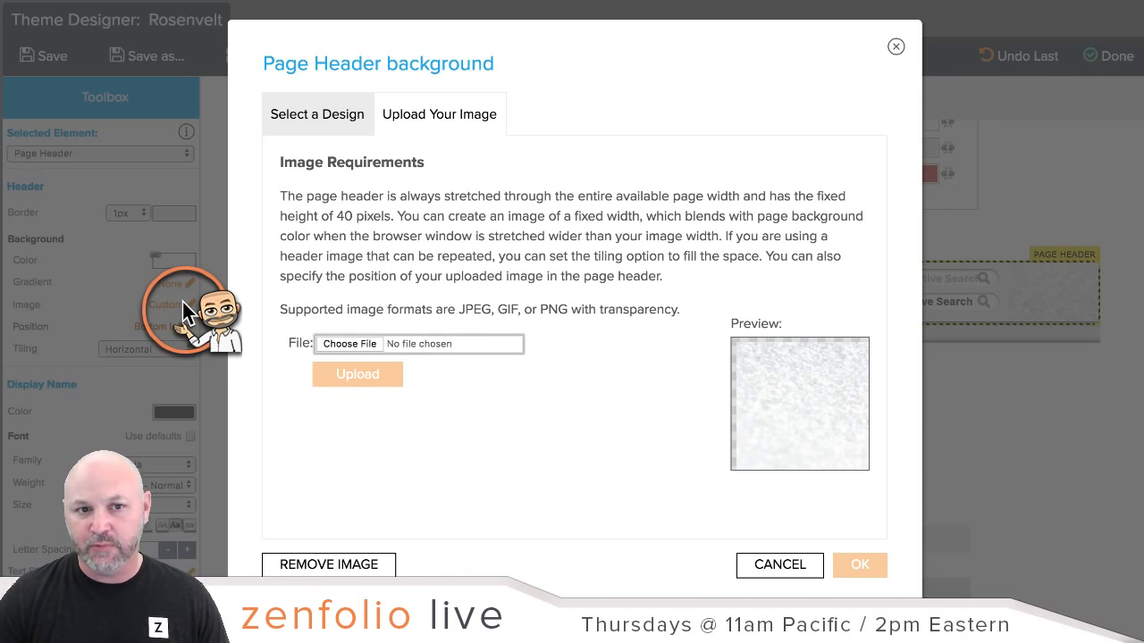
pyautogui.click(347, 121)
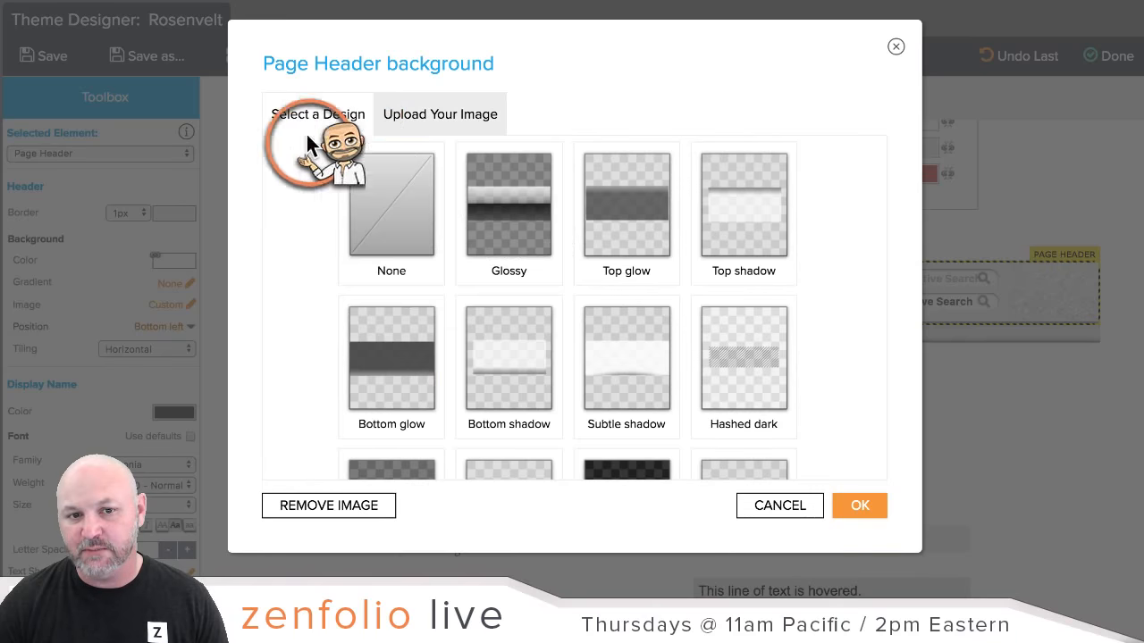
pyautogui.scroll(-2, 648, 333)
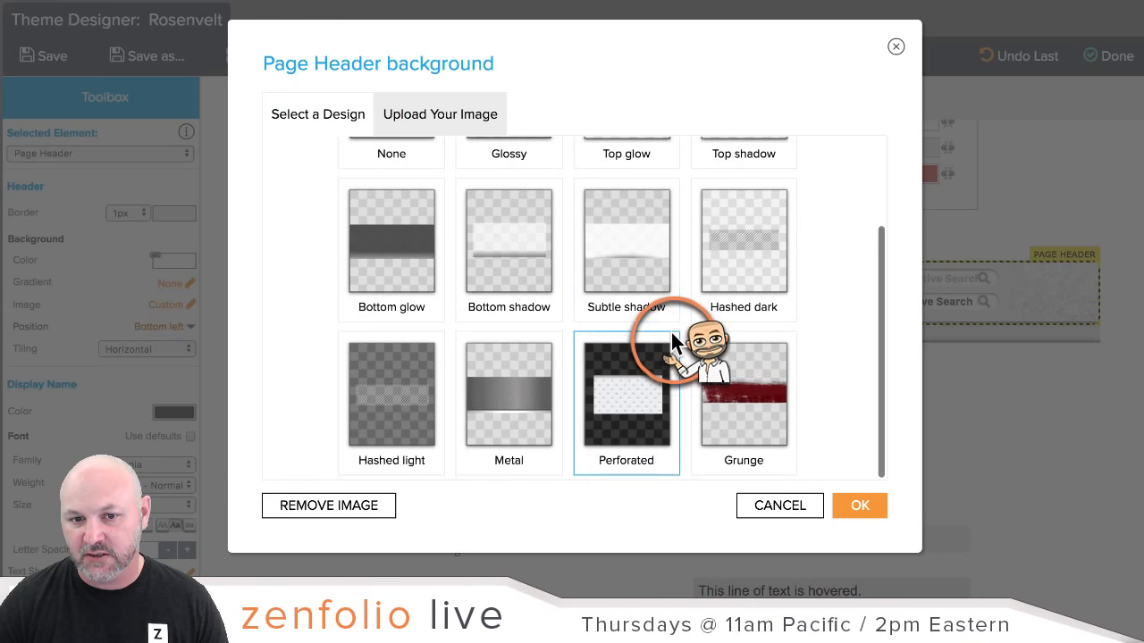
pyautogui.scroll(2, 629, 323)
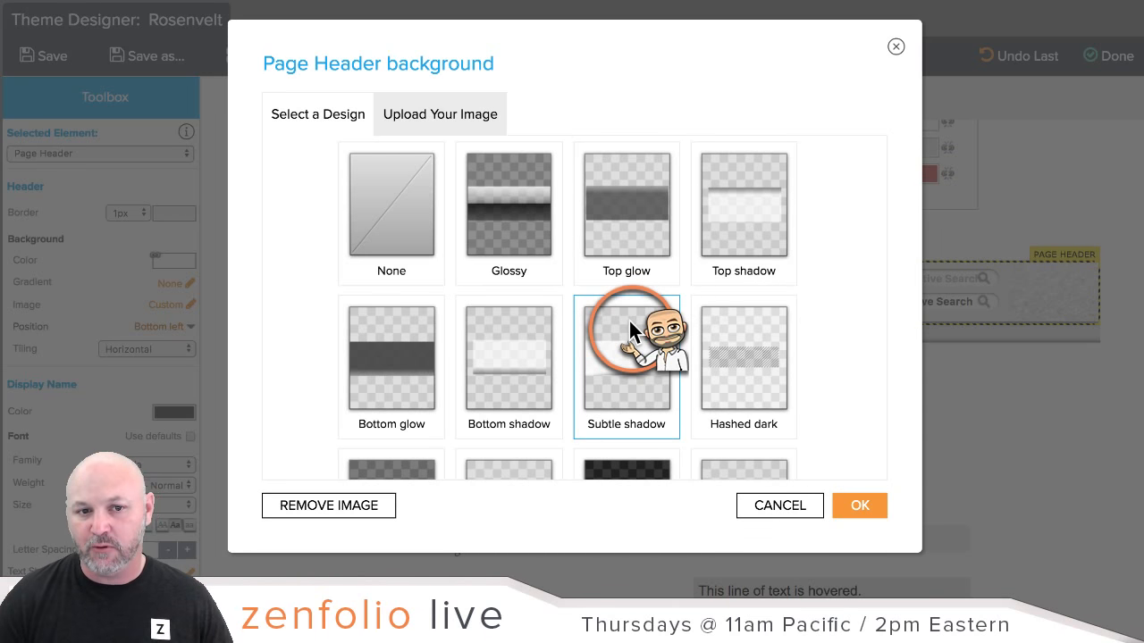
pyautogui.click(390, 220)
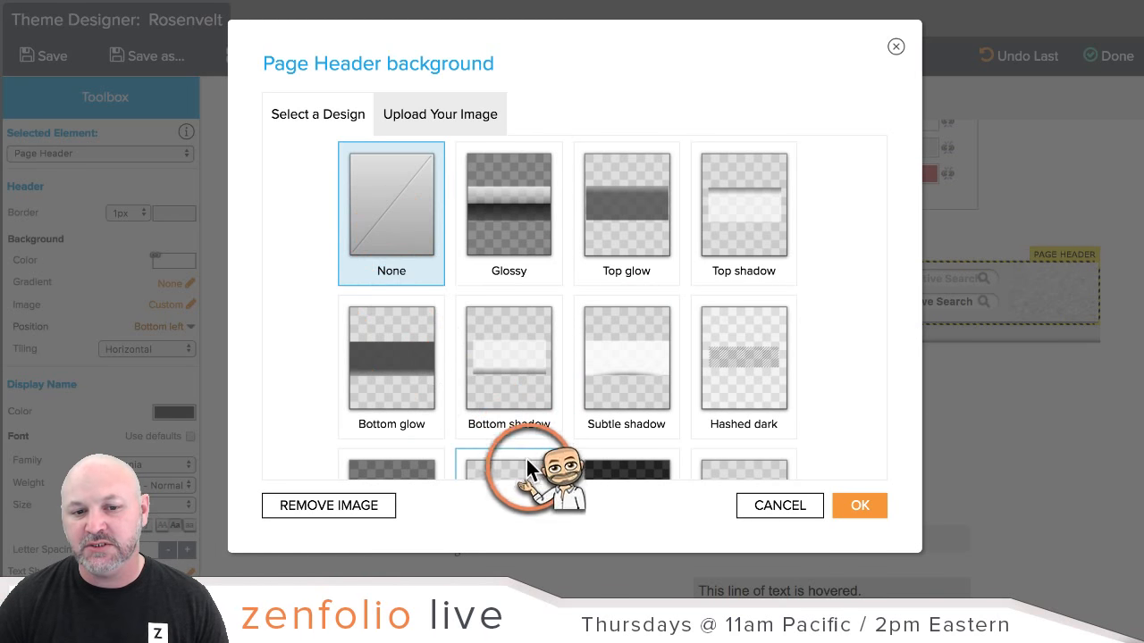
pyautogui.click(335, 504)
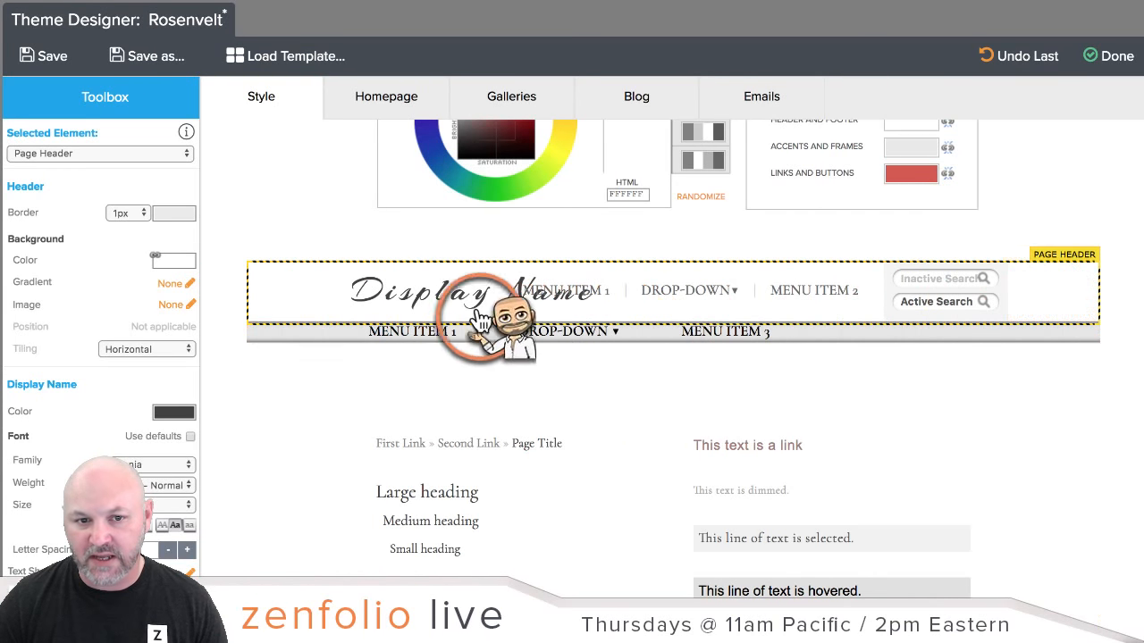
# Set the page header's Display Name font family to the Google font Atomic Age and save the theme.
pyautogui.click(276, 422)
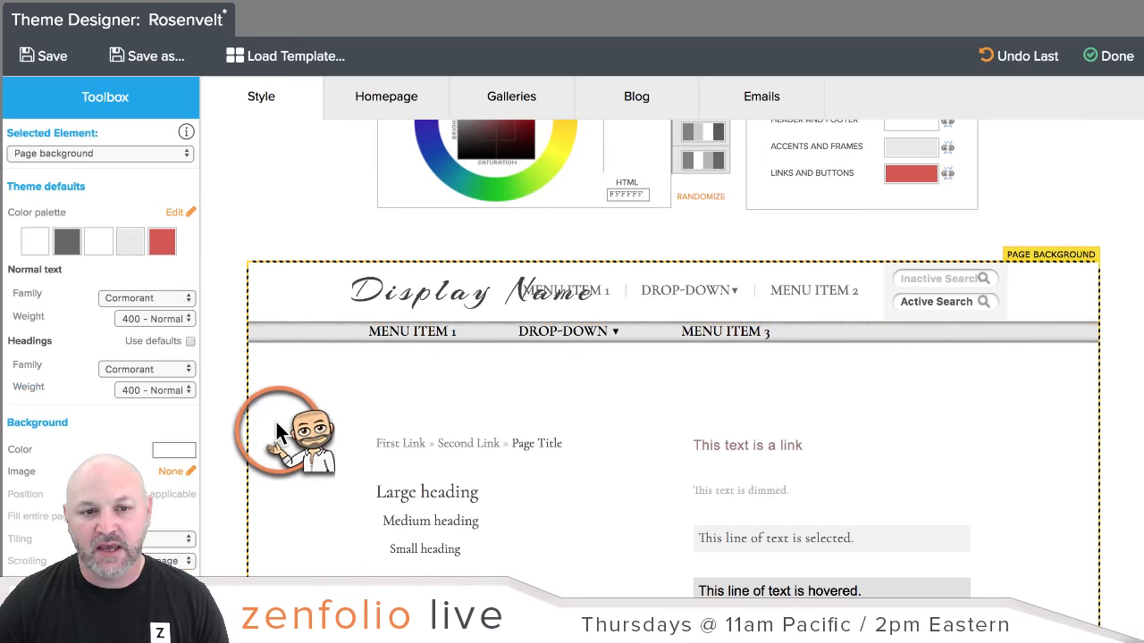
pyautogui.click(404, 304)
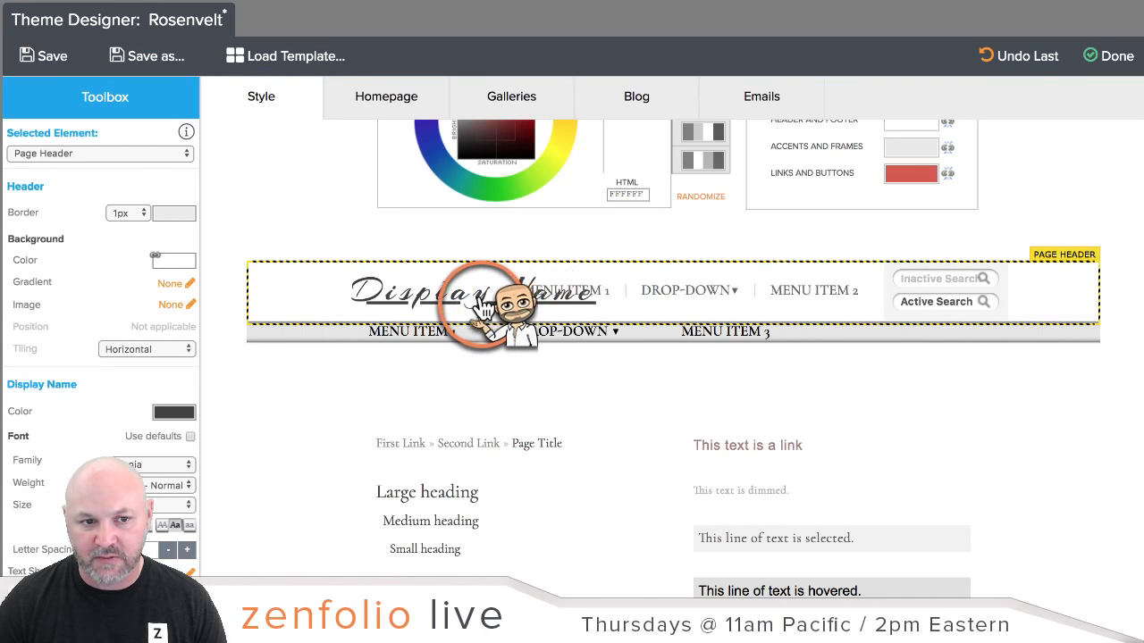
pyautogui.scroll(-5, 98, 357)
pyautogui.click(147, 194)
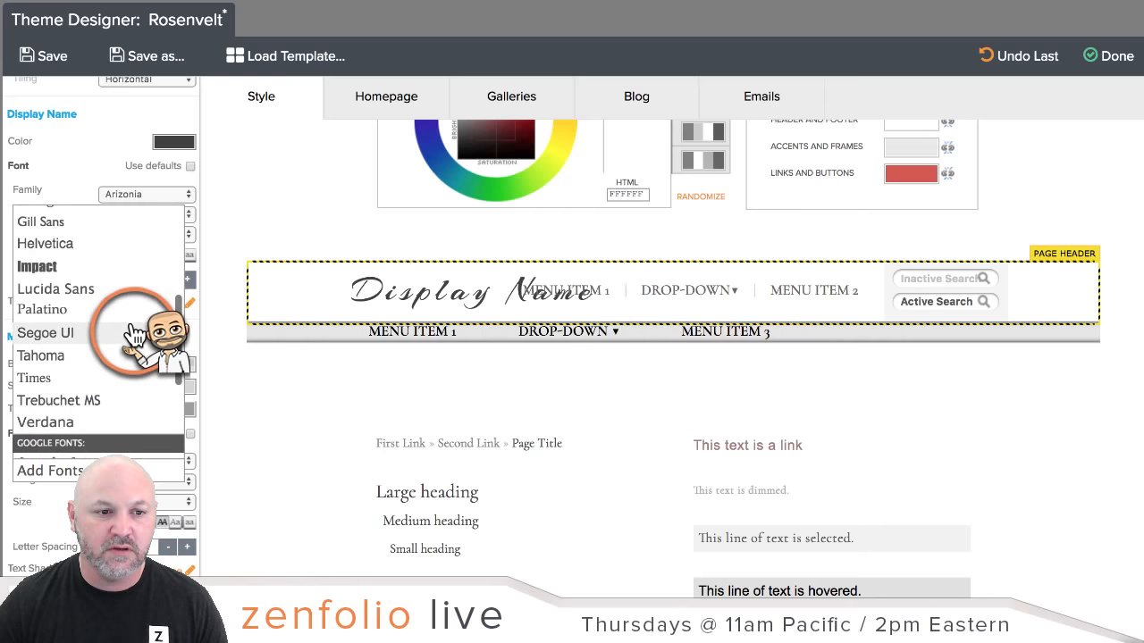
pyautogui.scroll(-1, 143, 384)
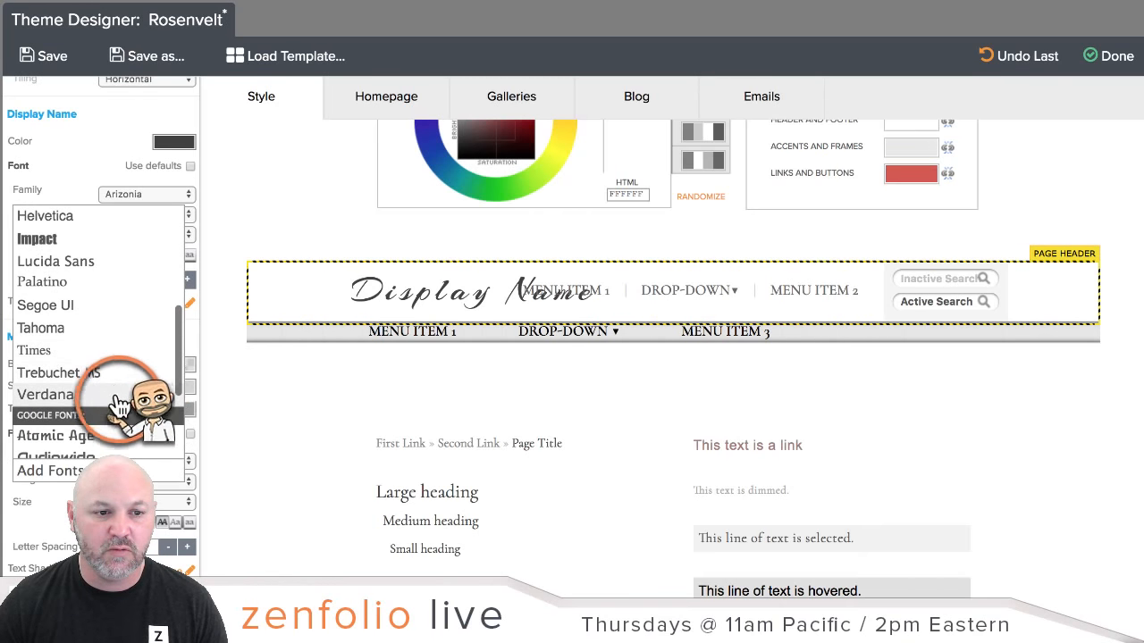
pyautogui.scroll(-1, 129, 393)
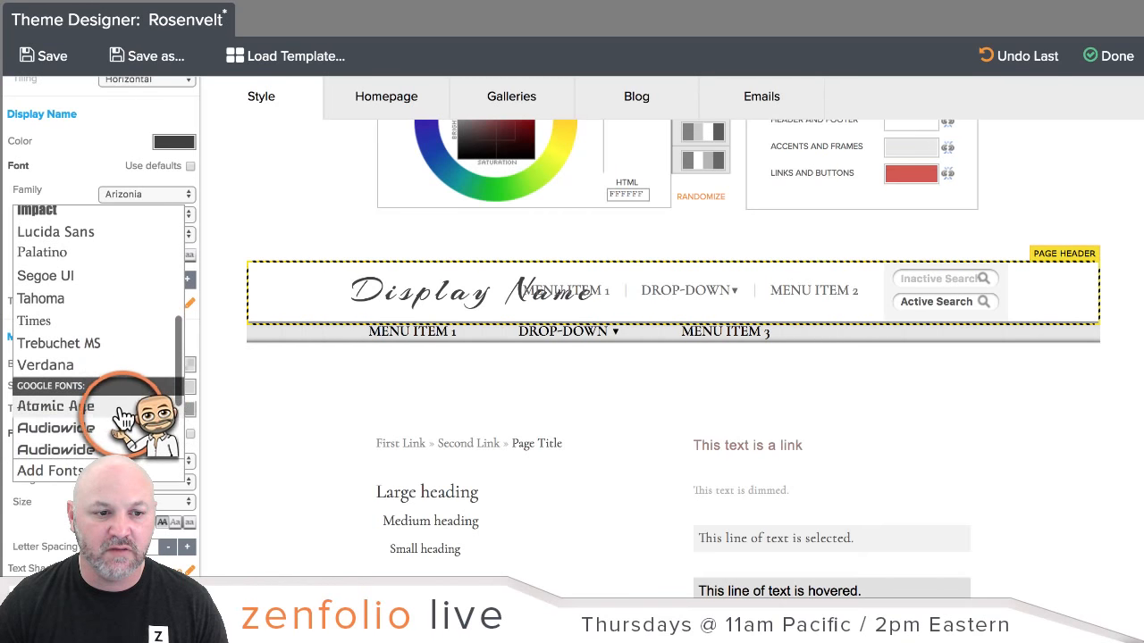
pyautogui.click(31, 406)
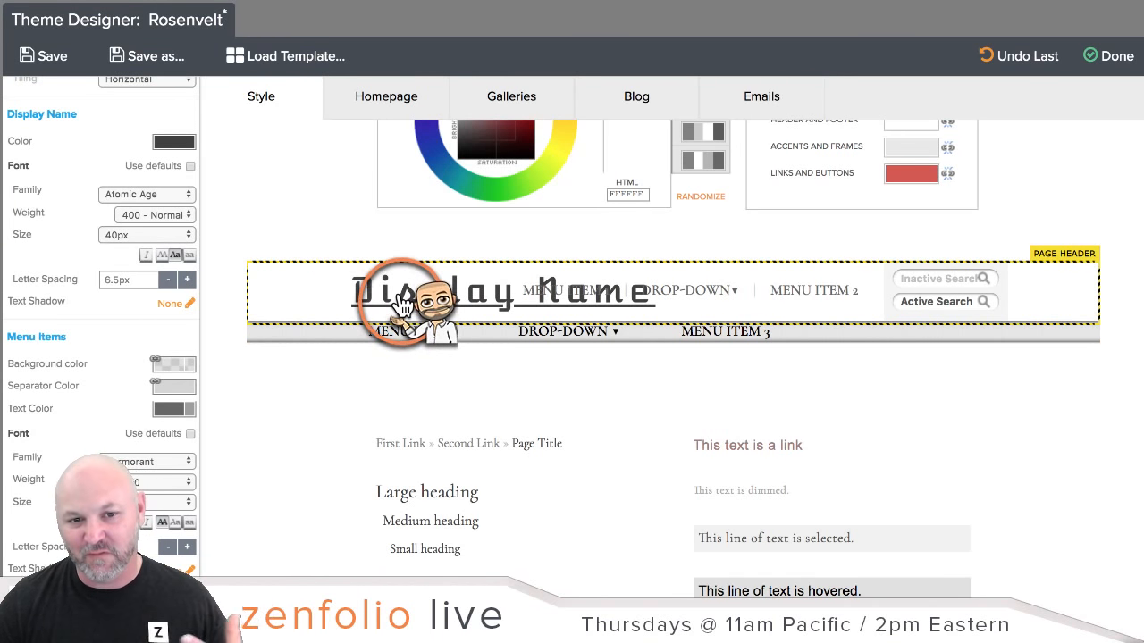
pyautogui.click(47, 60)
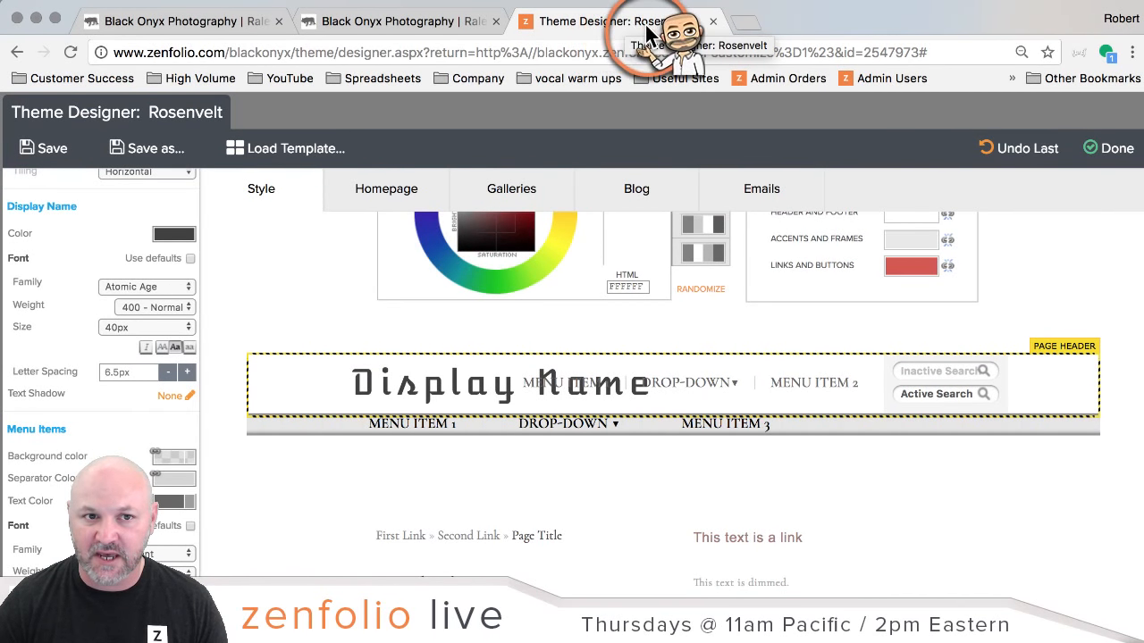
# Close the extra website preview and reload the homepage customizer to load the saved header changes.
pyautogui.click(394, 27)
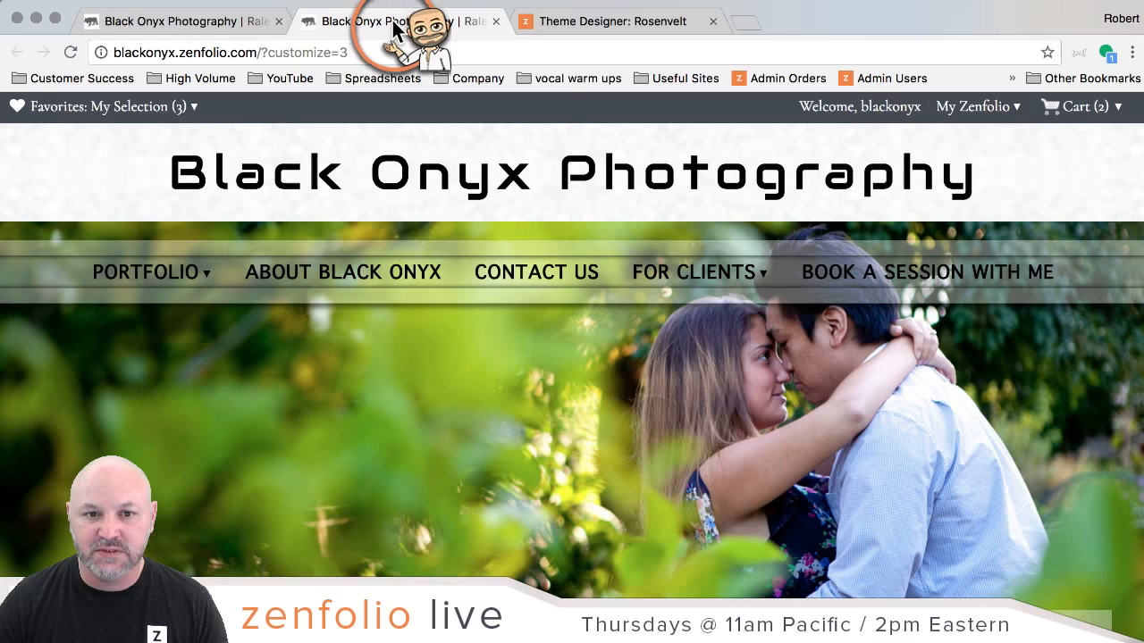
pyautogui.click(496, 22)
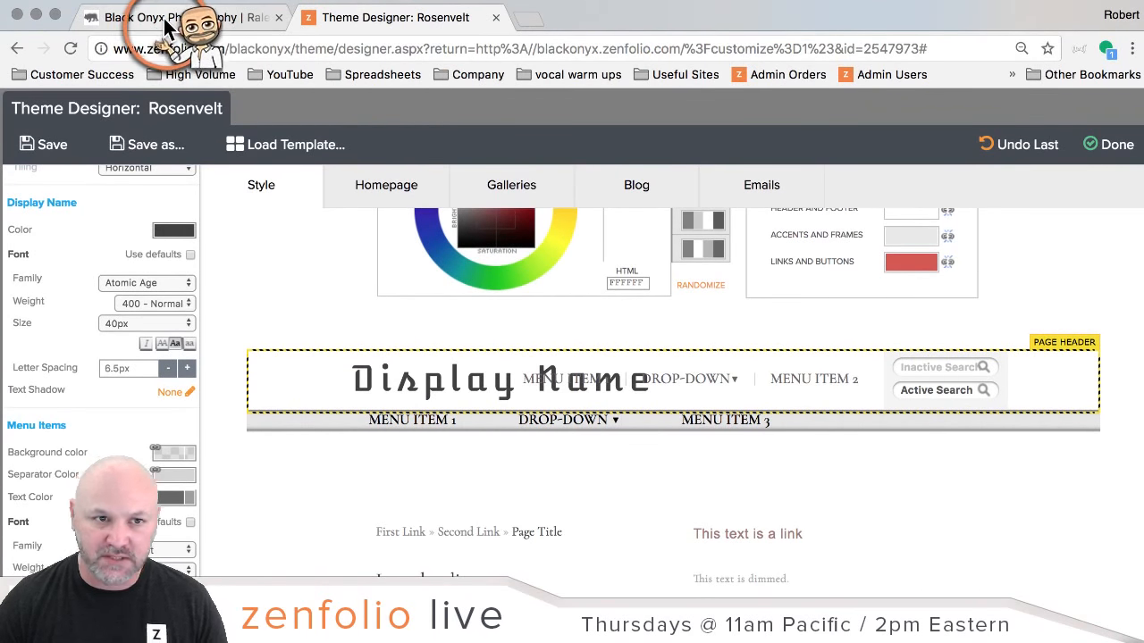
pyautogui.click(164, 21)
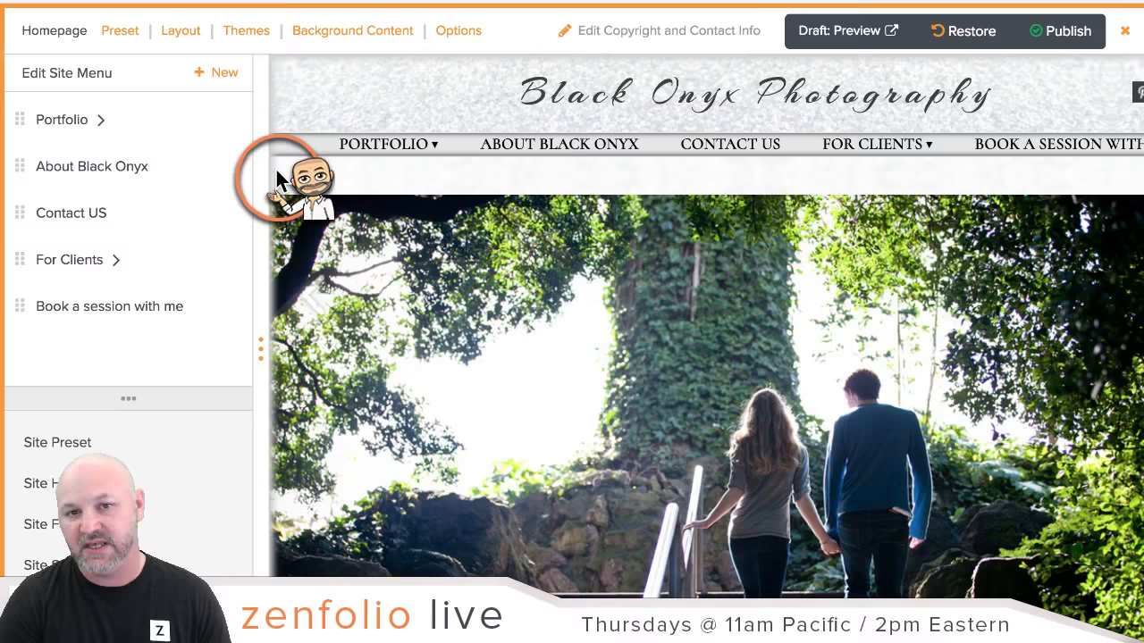
pyautogui.press('super+r')
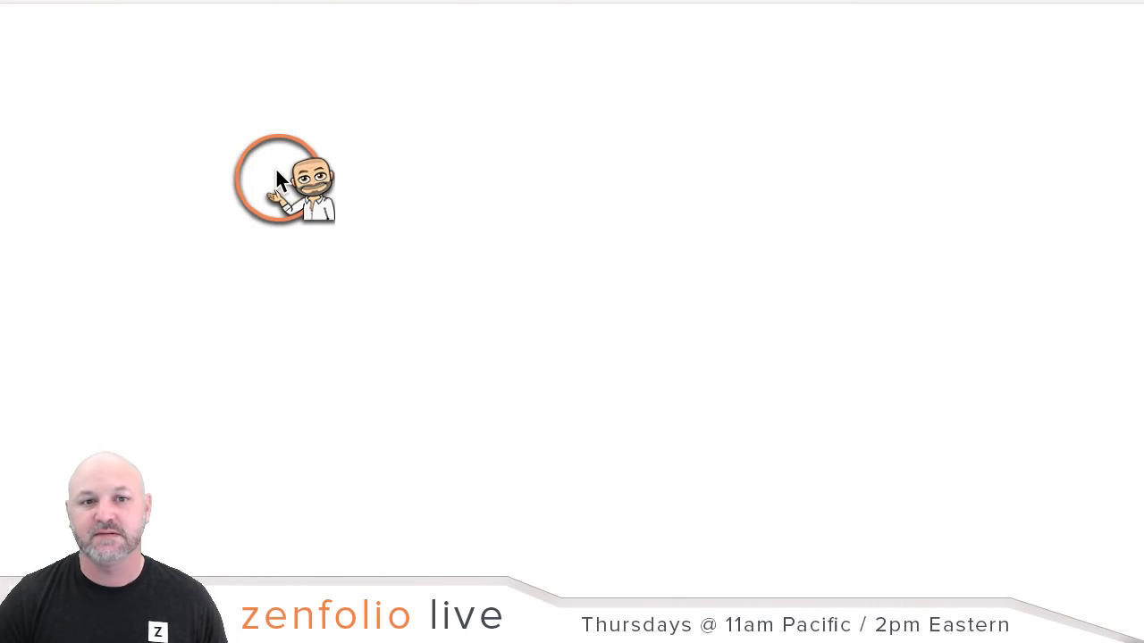
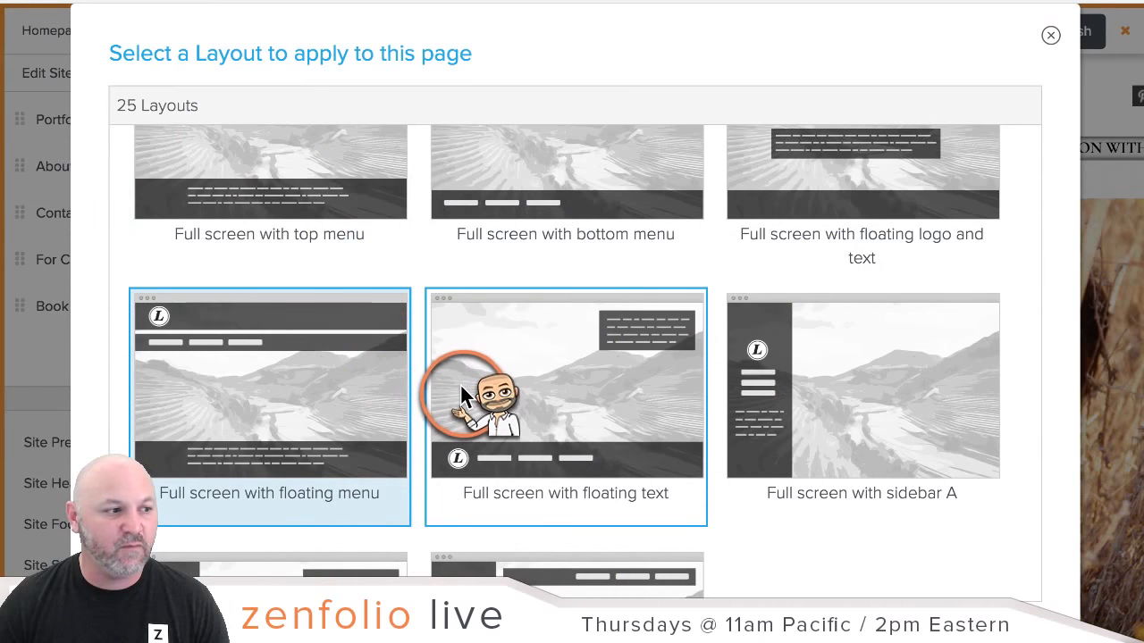
# Review the full screen page layouts, comparing the top menu, bottom menu and floating menu arrangements.
pyautogui.scroll(4, 460, 386)
pyautogui.scroll(-4, 460, 390)
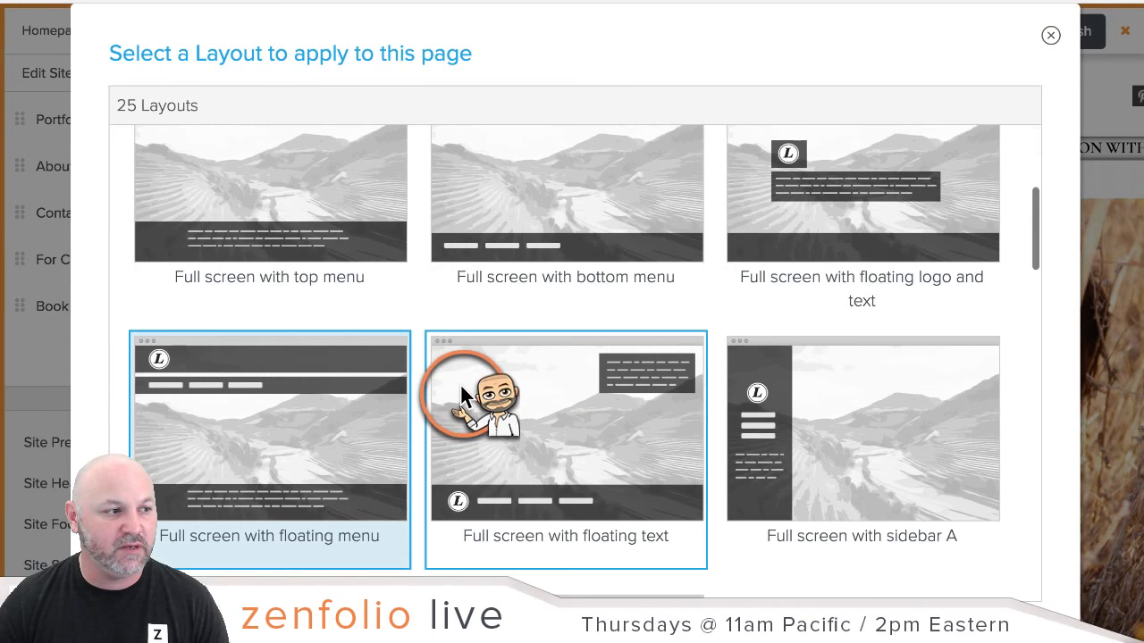
pyautogui.scroll(2, 461, 388)
pyautogui.scroll(-1, 402, 358)
pyautogui.scroll(1, 325, 302)
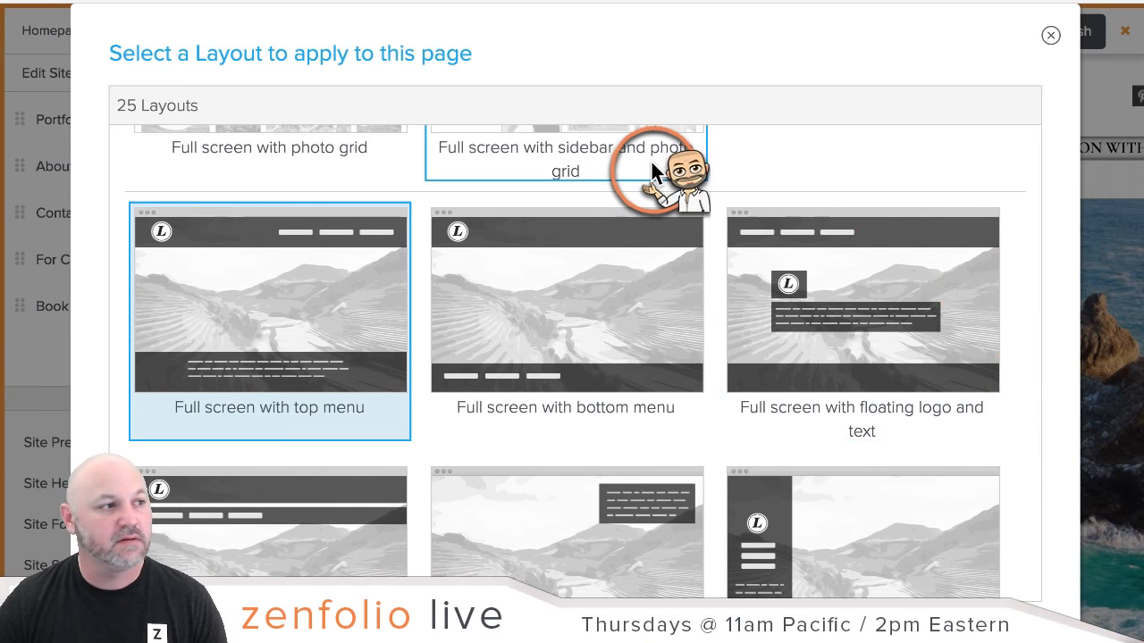
pyautogui.click(510, 211)
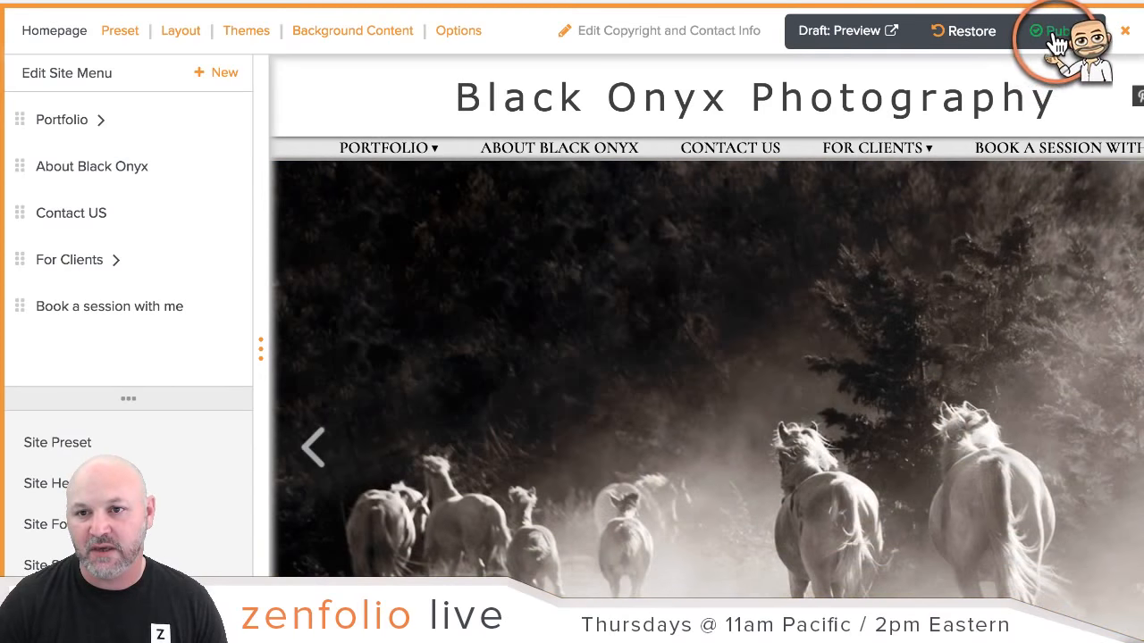
# Publish the website changes and confirm that they become visible to visitors.
pyautogui.click(1054, 38)
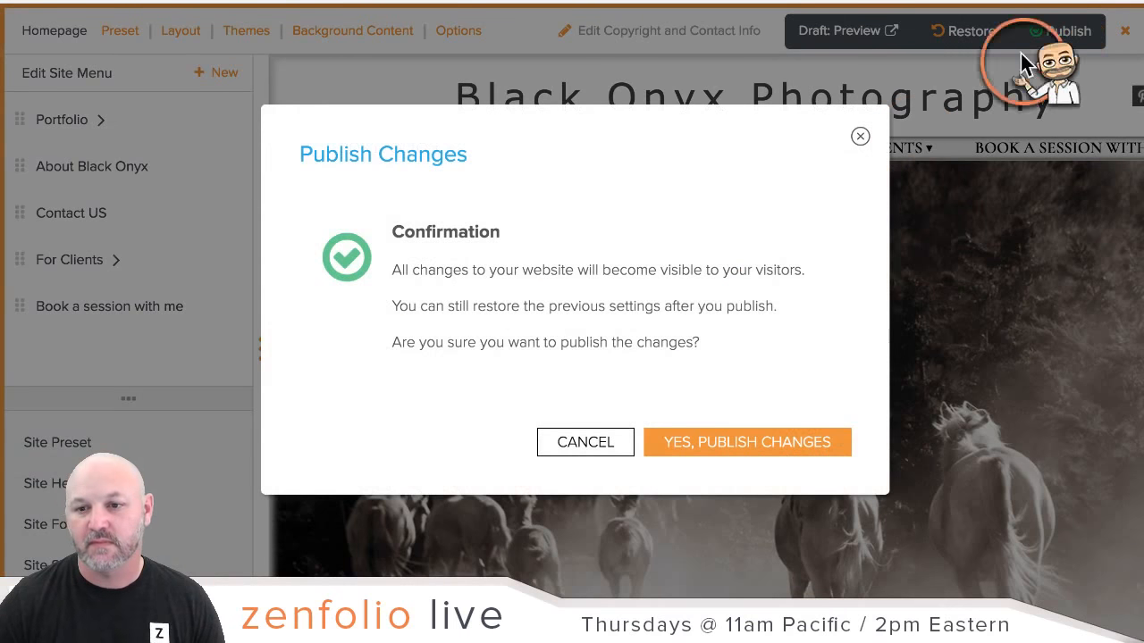
pyautogui.click(744, 440)
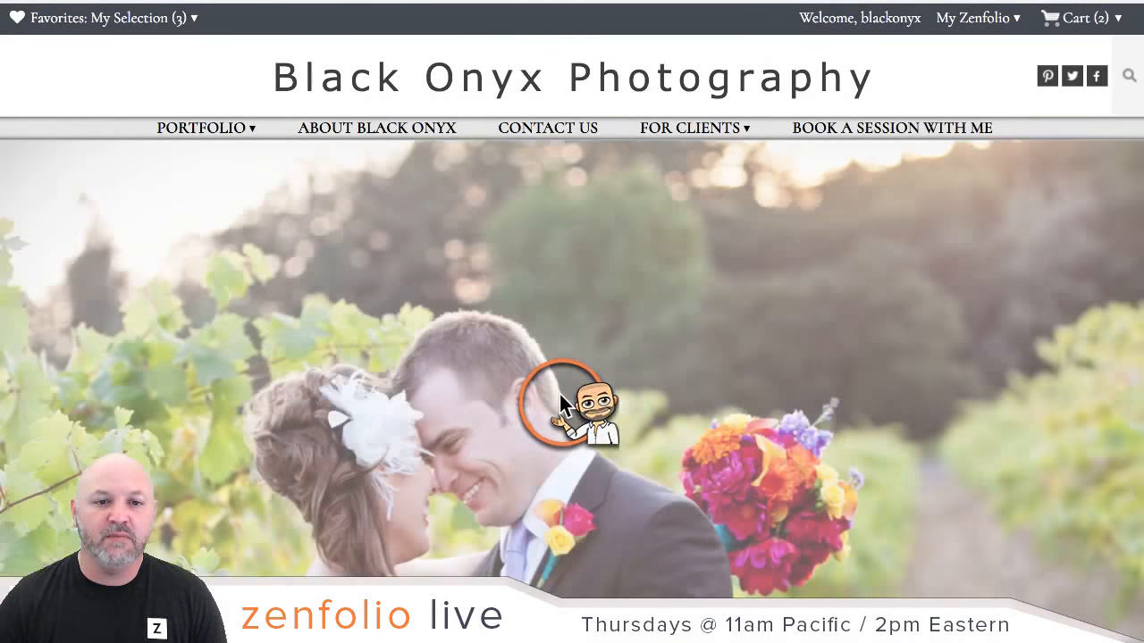
# Examine the Account Information page in the account settings and return to the dashboard.
pyautogui.click(978, 18)
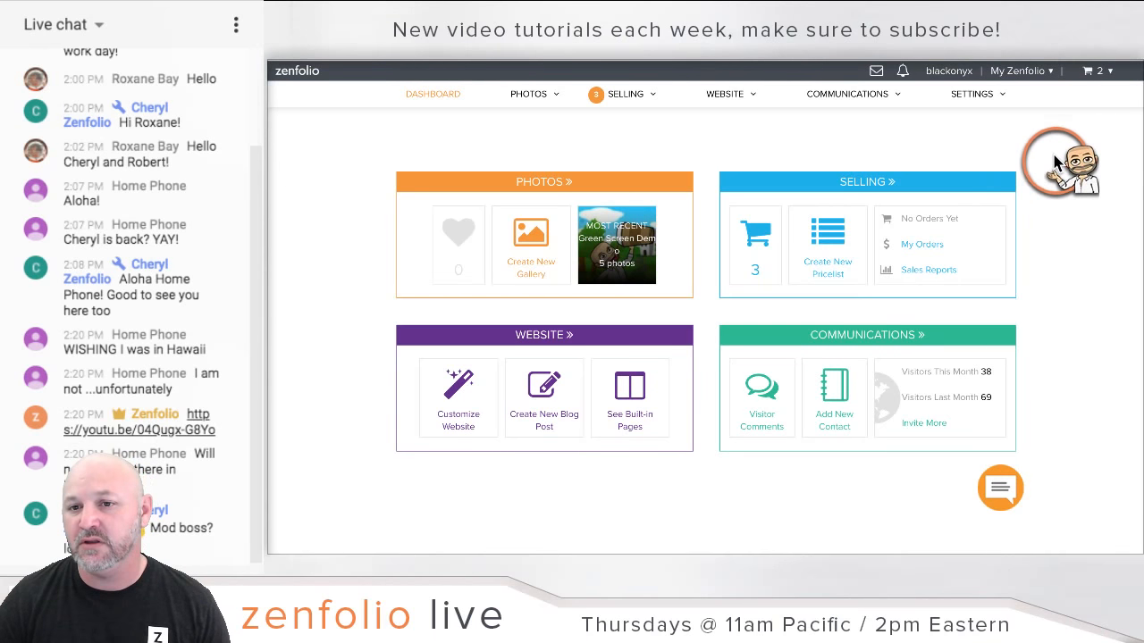
pyautogui.moveTo(976, 96)
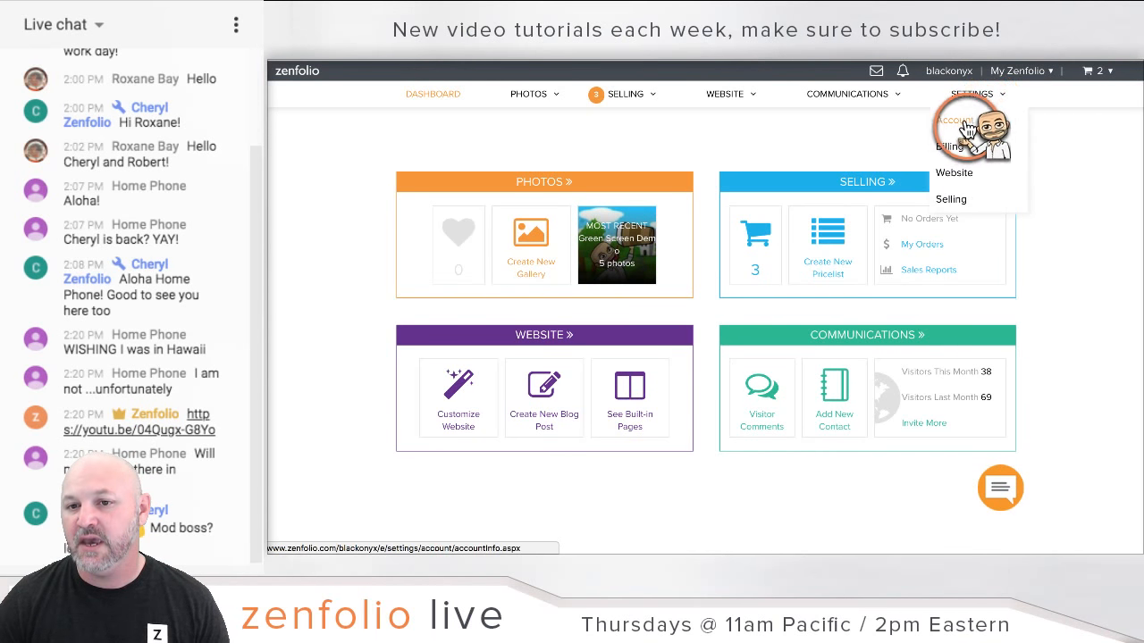
pyautogui.click(967, 130)
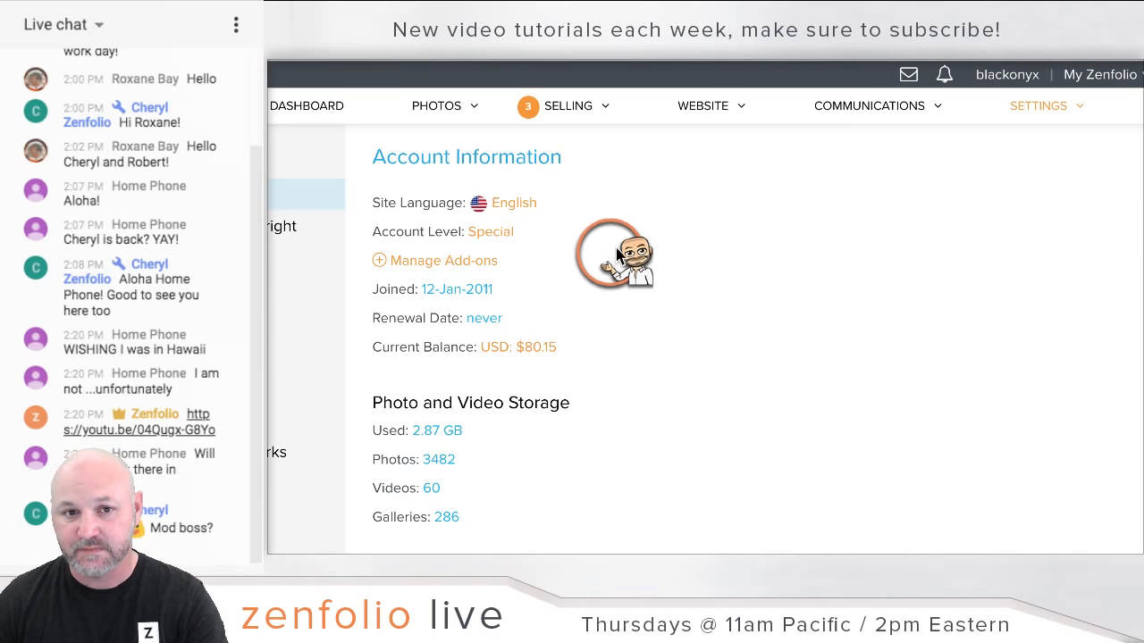
pyautogui.click(345, 116)
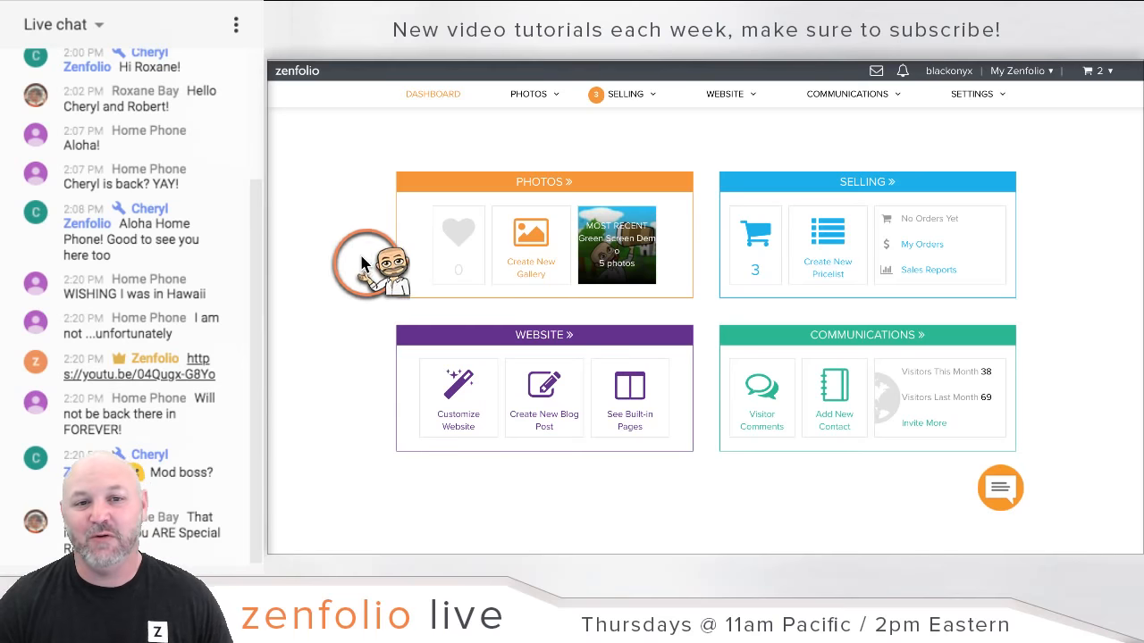
# Create a new event named Demo in All Photographs and save its event settings with Open access.
pyautogui.click(525, 185)
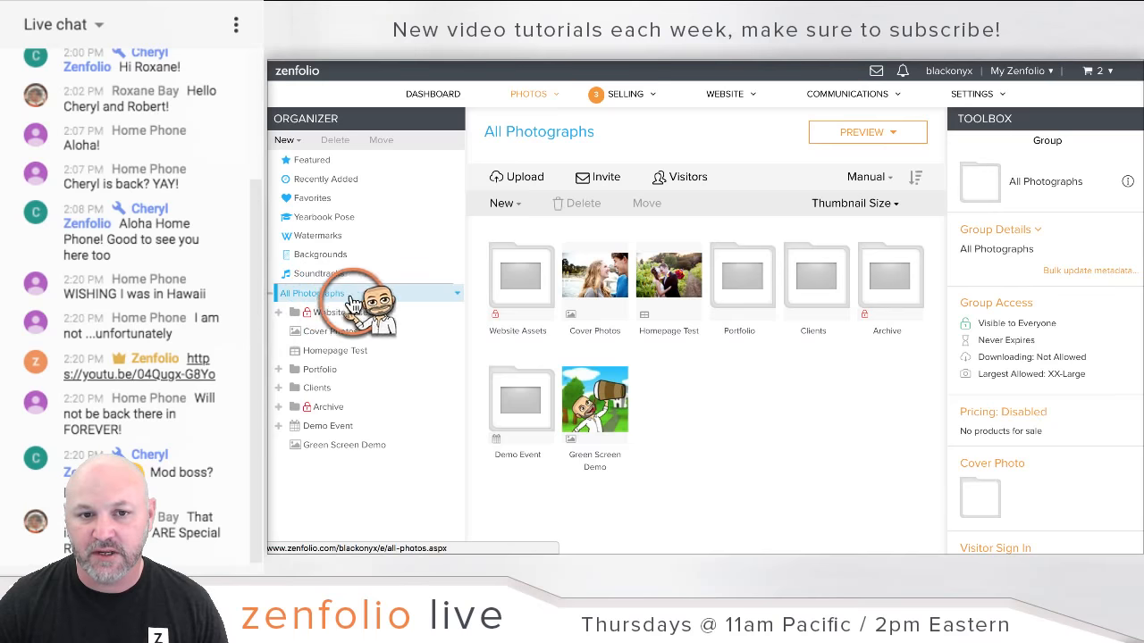
pyautogui.click(503, 204)
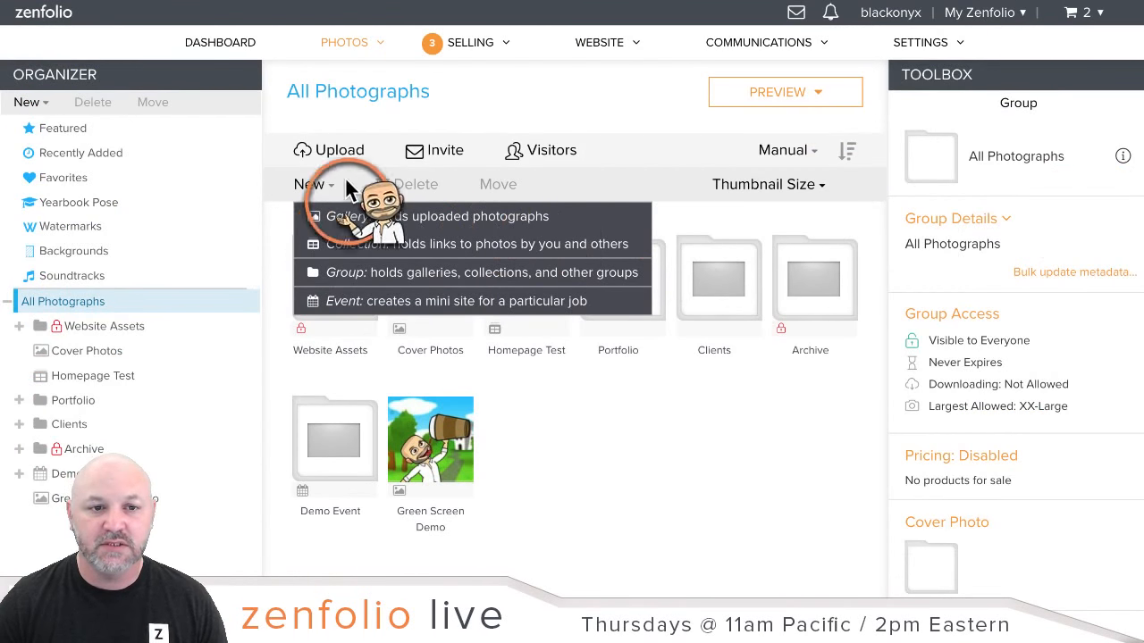
pyautogui.click(455, 301)
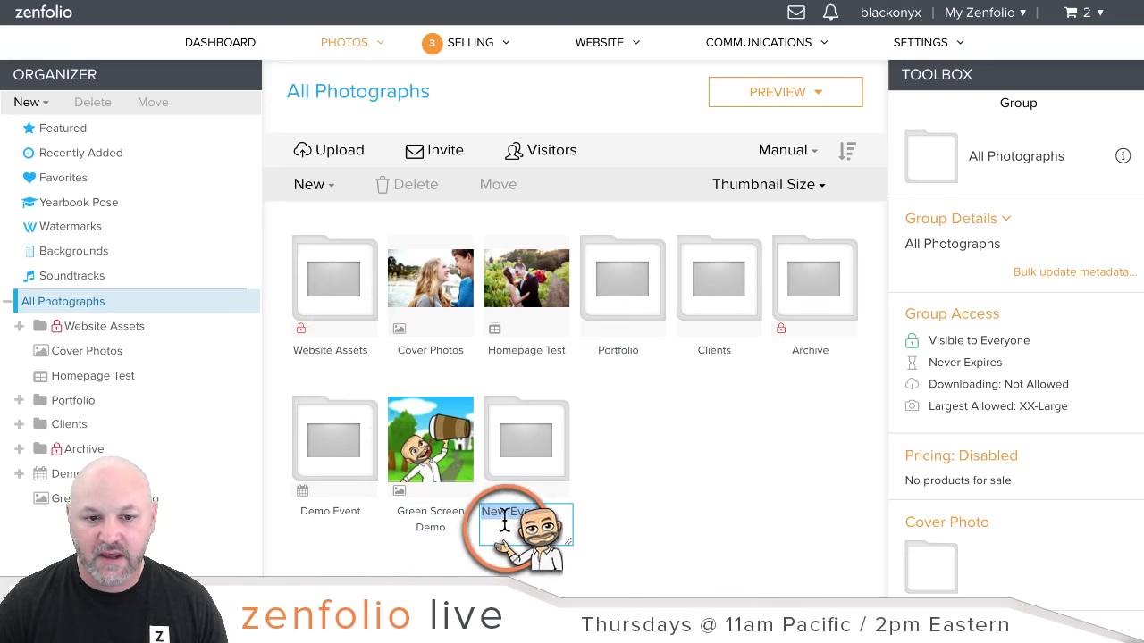
pyautogui.write('Demo')
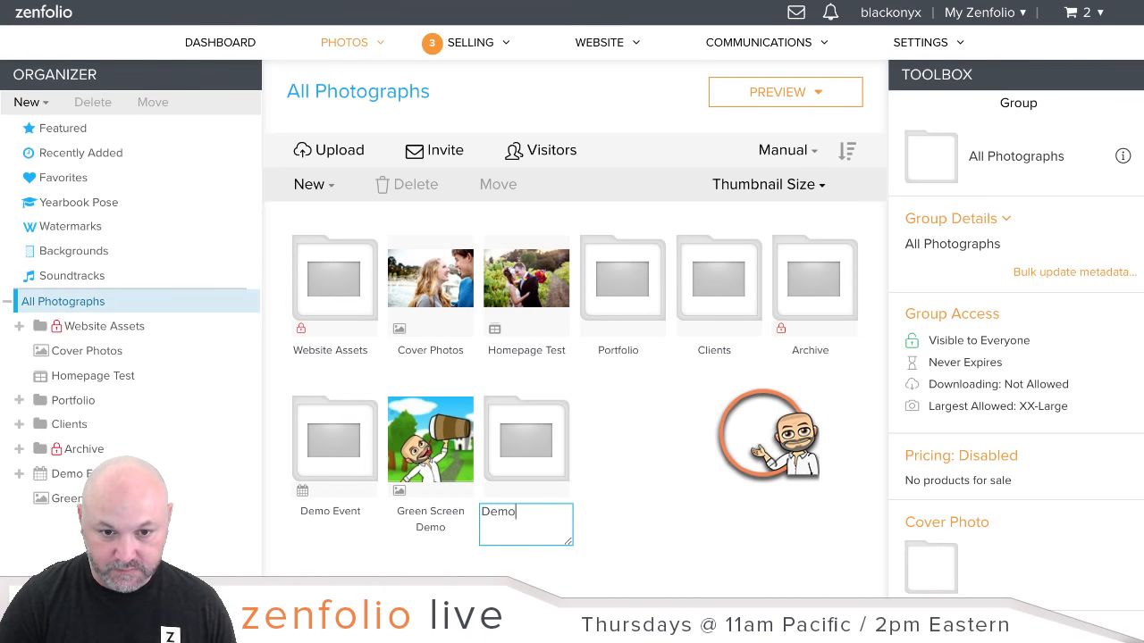
pyautogui.press('Return')
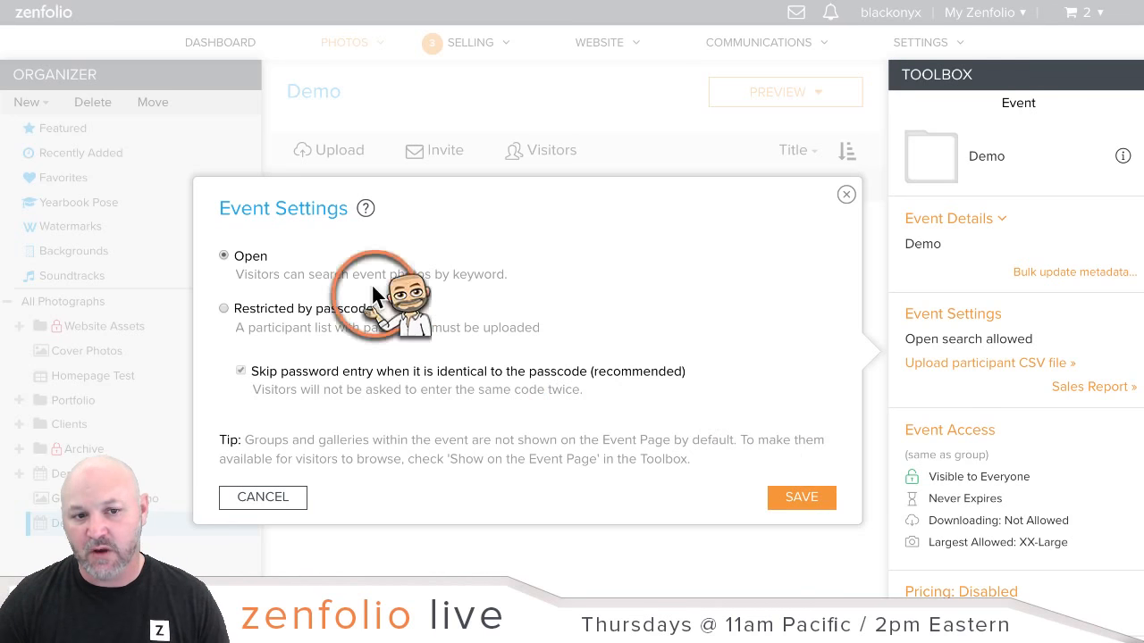
pyautogui.click(831, 499)
# Expand the existing Demo Event in the organizer and open its Demo Event-photos gallery.
pyautogui.scroll(-2, 696, 467)
pyautogui.click(19, 399)
pyautogui.click(159, 425)
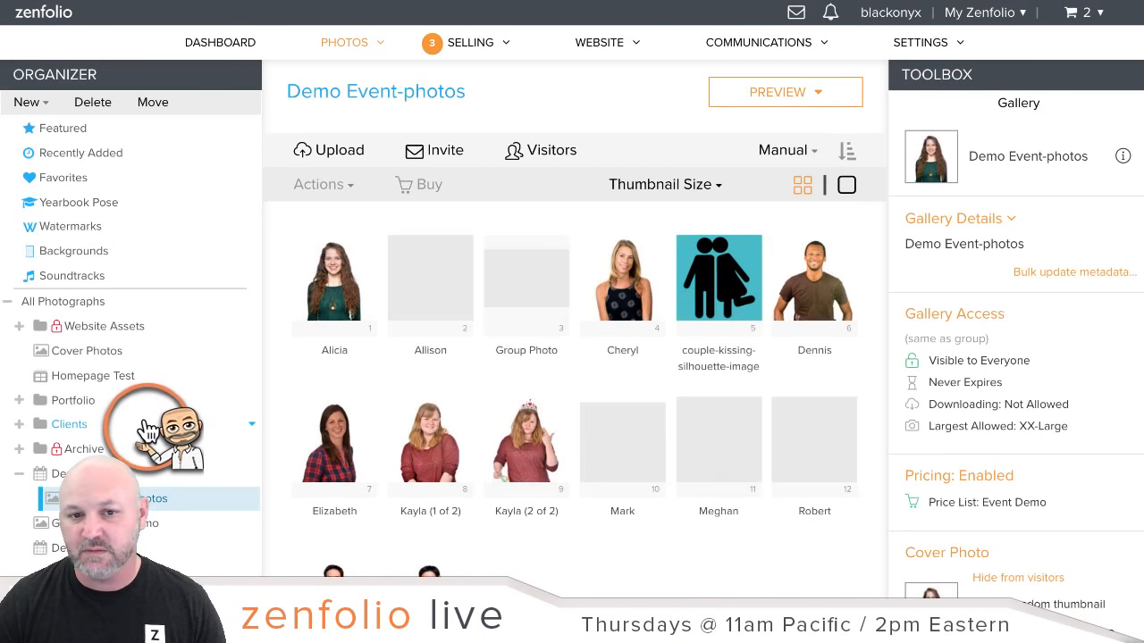
# Move the Demo Event-photos gallery out of Demo Event and into the Demo event.
pyautogui.scroll(-1, 159, 436)
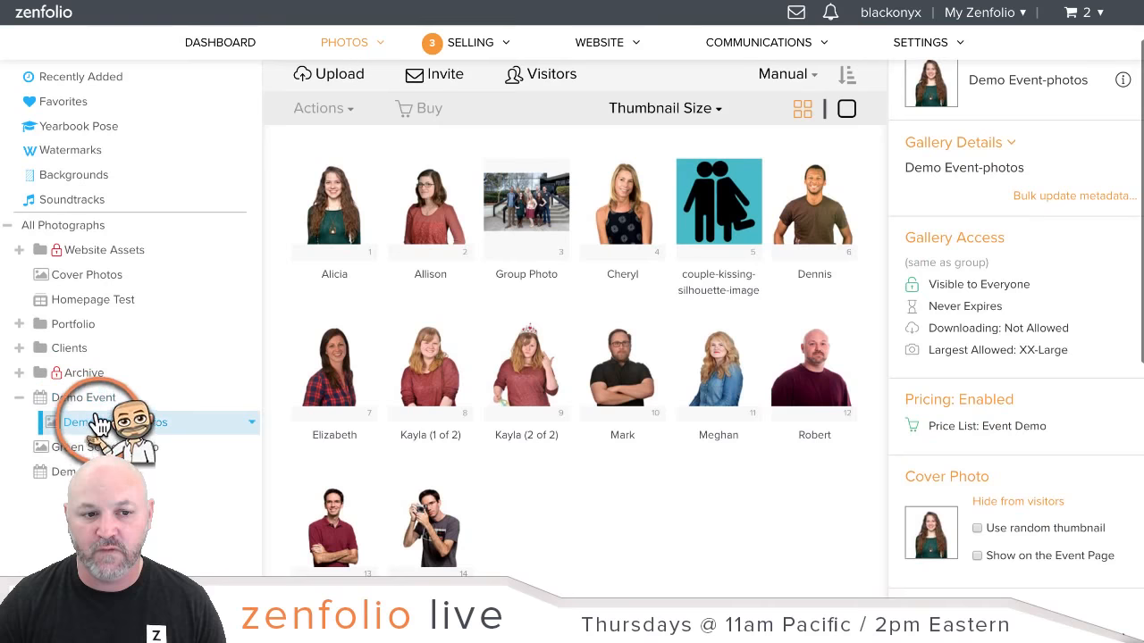
pyautogui.scroll(-1, 147, 418)
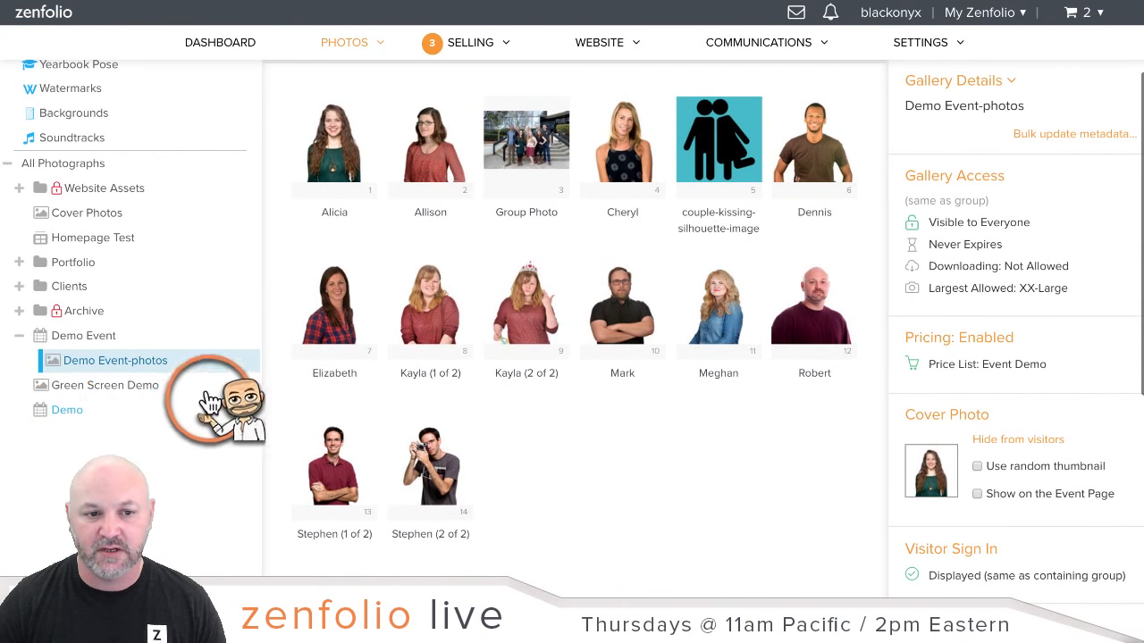
pyautogui.click(252, 362)
pyautogui.click(154, 341)
pyautogui.click(313, 467)
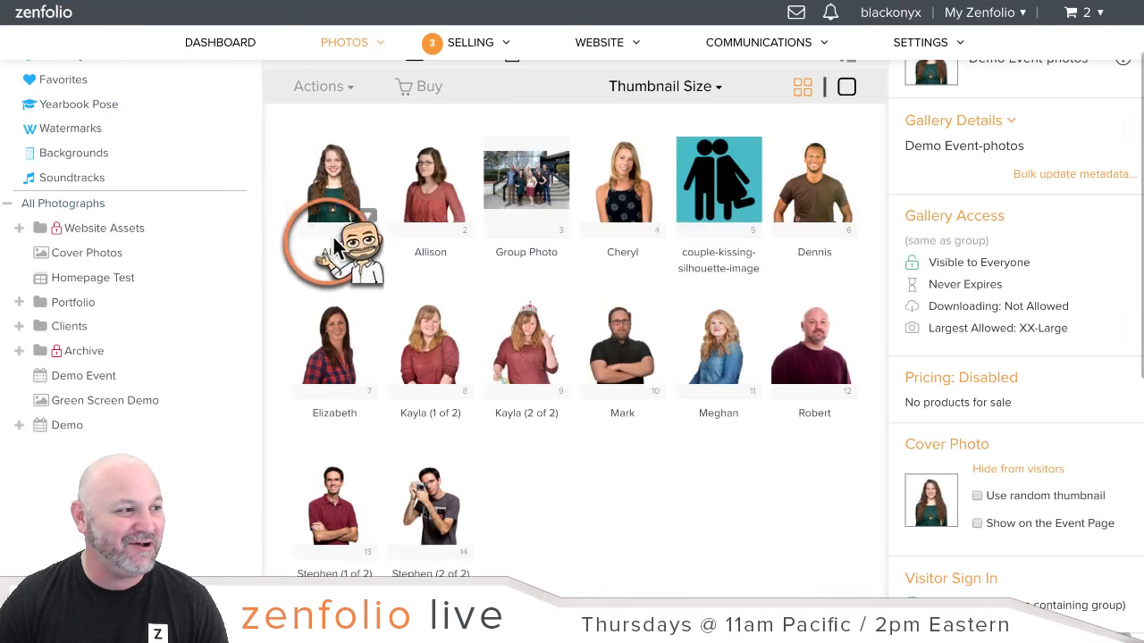
# Expand the Demo event to check the moved gallery and delete the old Demo Event group.
pyautogui.scroll(-1, 254, 386)
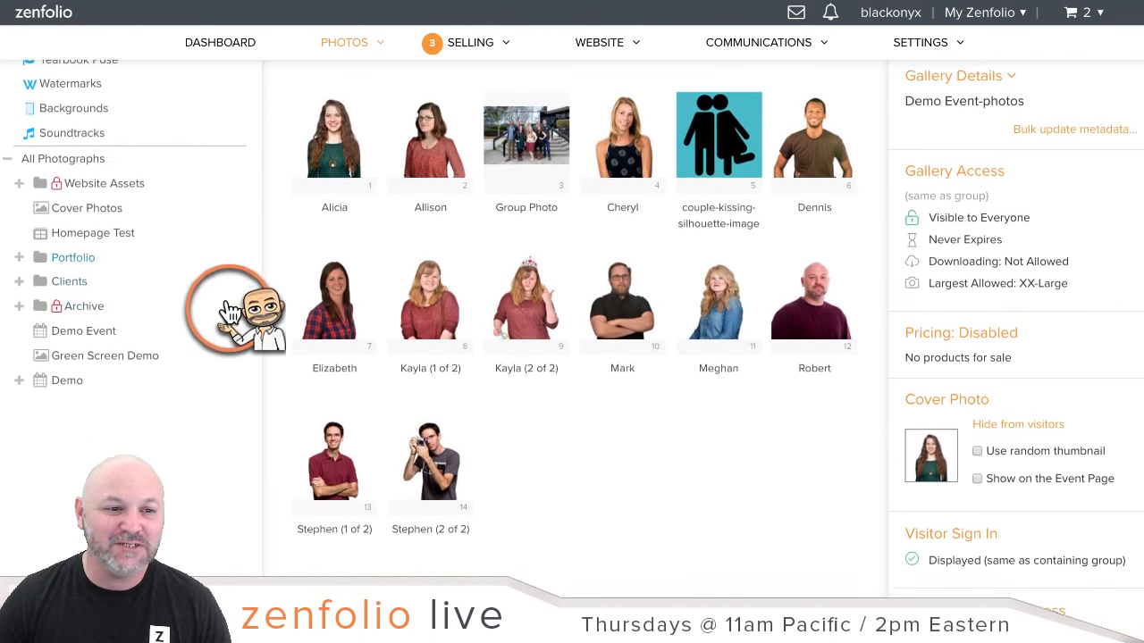
pyautogui.click(18, 377)
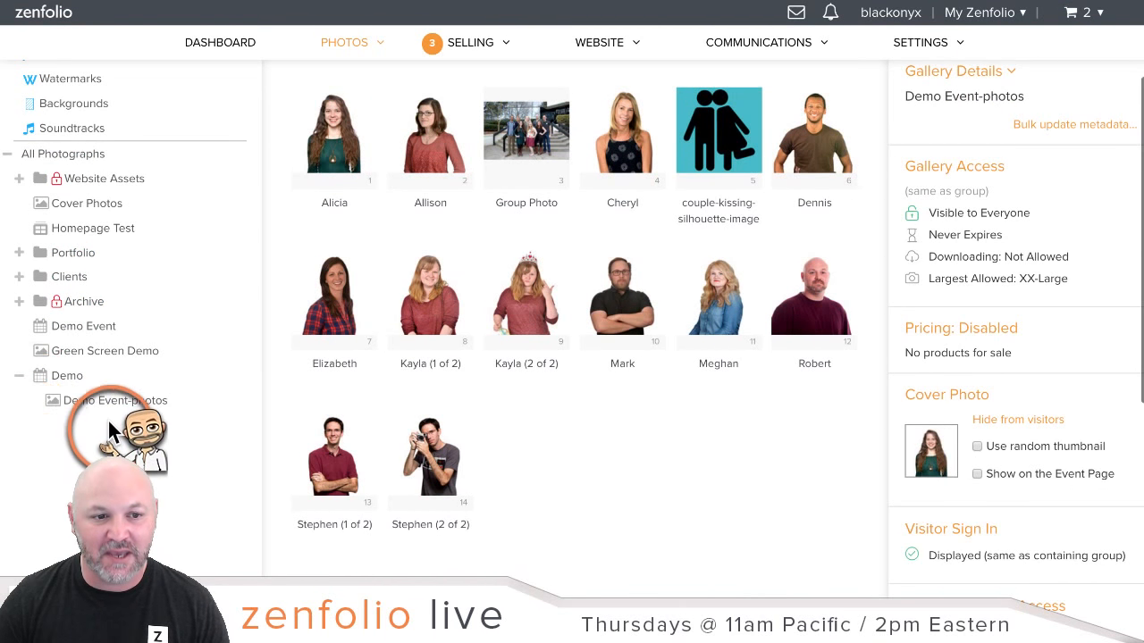
pyautogui.click(252, 328)
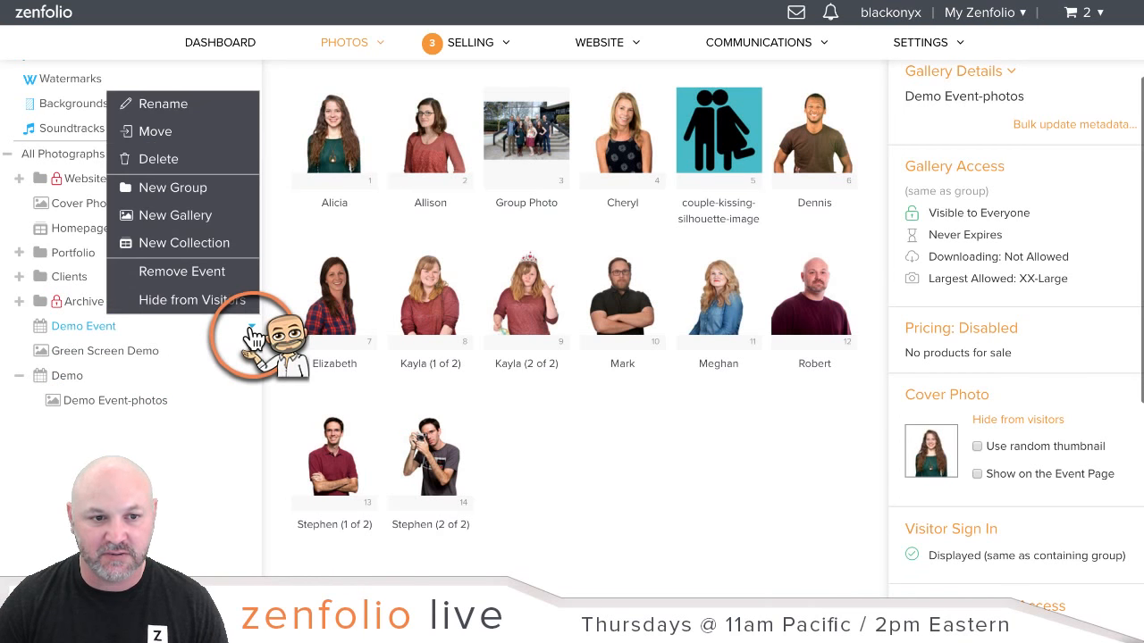
pyautogui.click(204, 163)
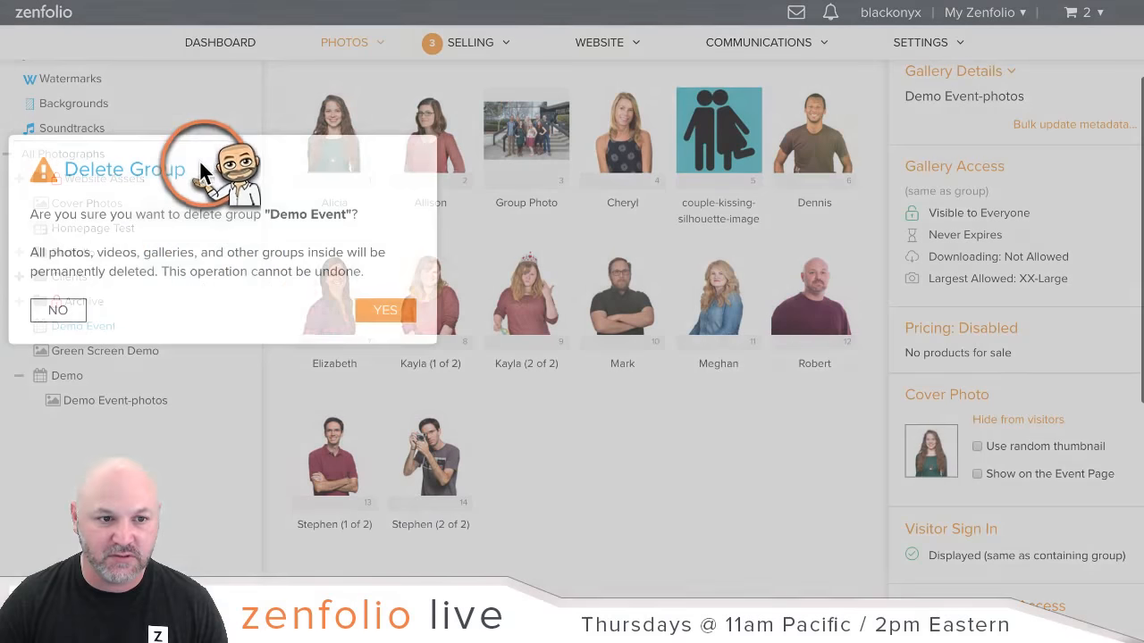
pyautogui.click(368, 310)
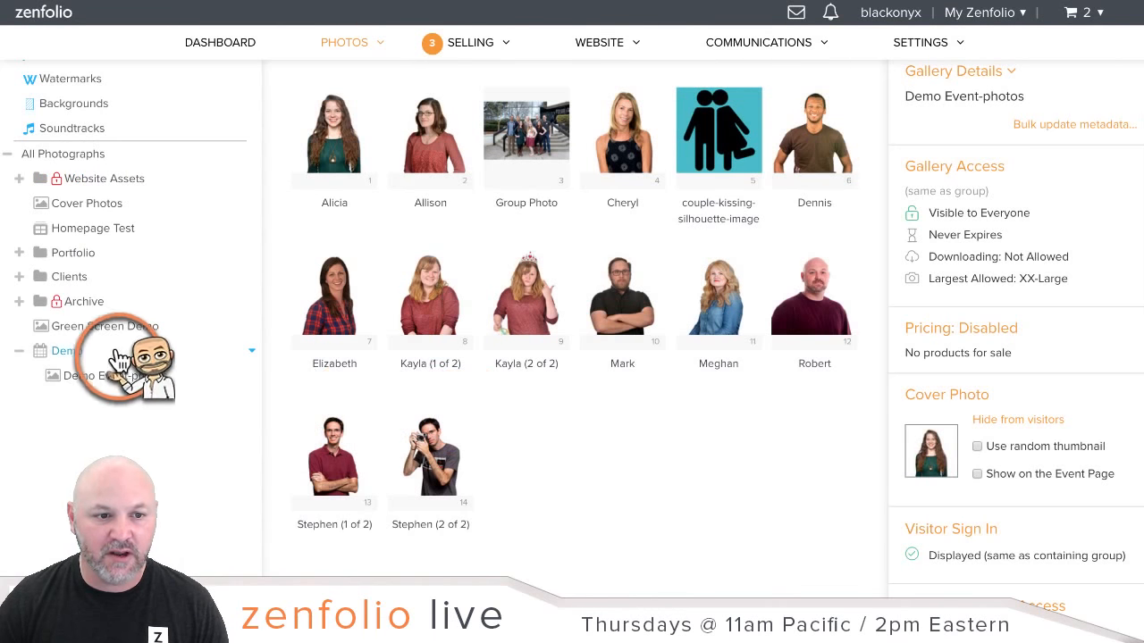
# Open the Demo event in the organizer and display its Demo Event-photos gallery.
pyautogui.click(64, 356)
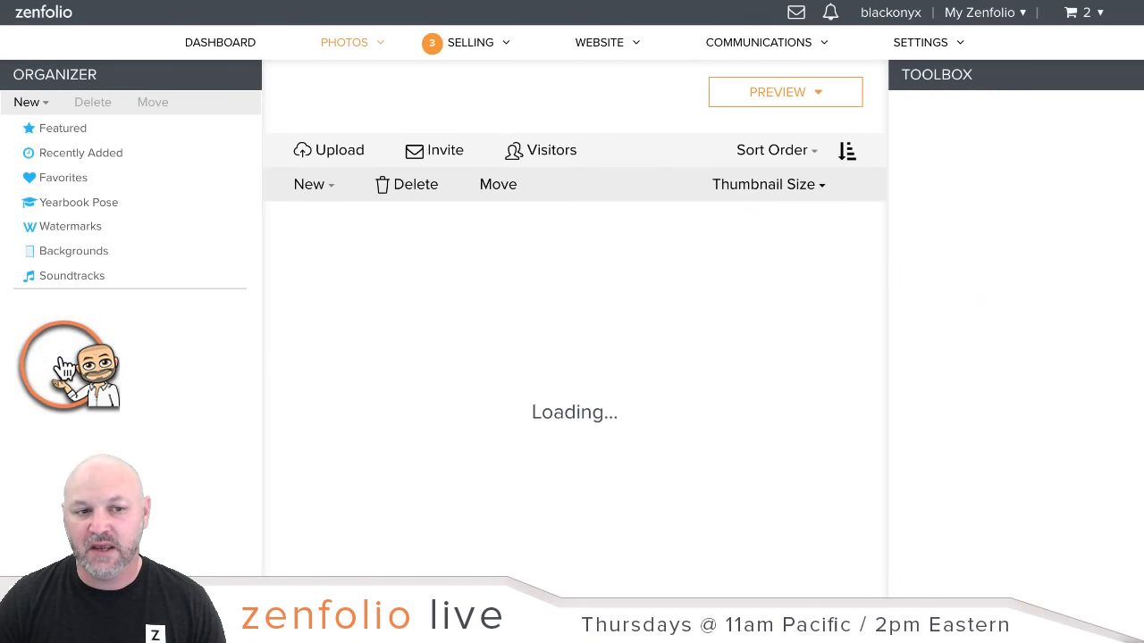
pyautogui.scroll(-2, 157, 357)
pyautogui.click(148, 376)
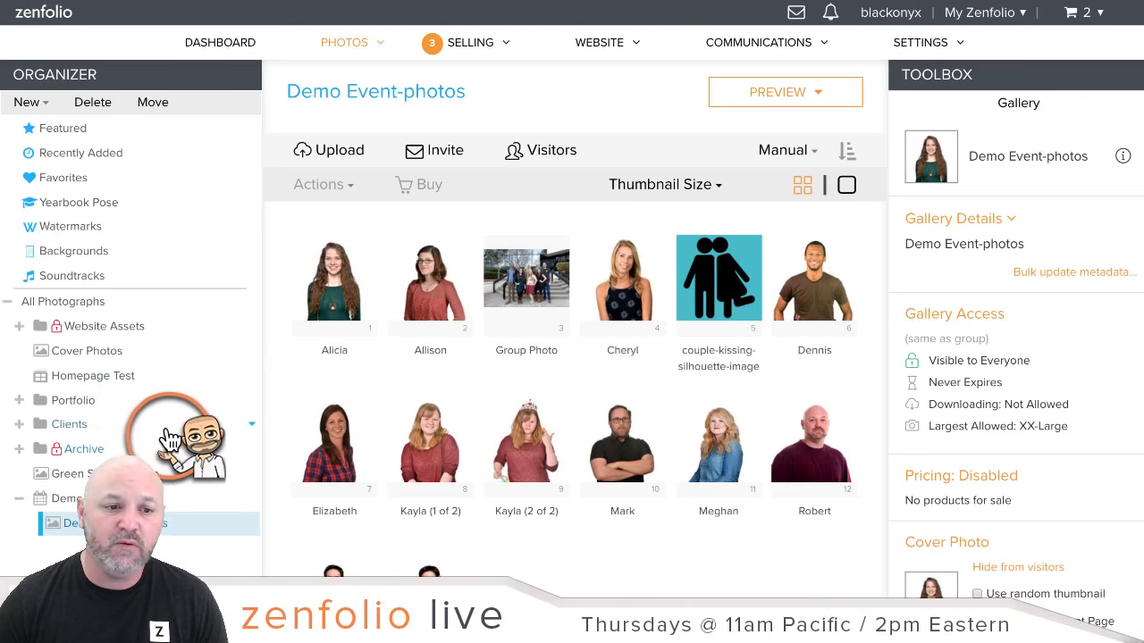
# Replace the second photo's keywords with the pictured person's first name, save them, and go on to the next photo.
pyautogui.scroll(-1, 191, 438)
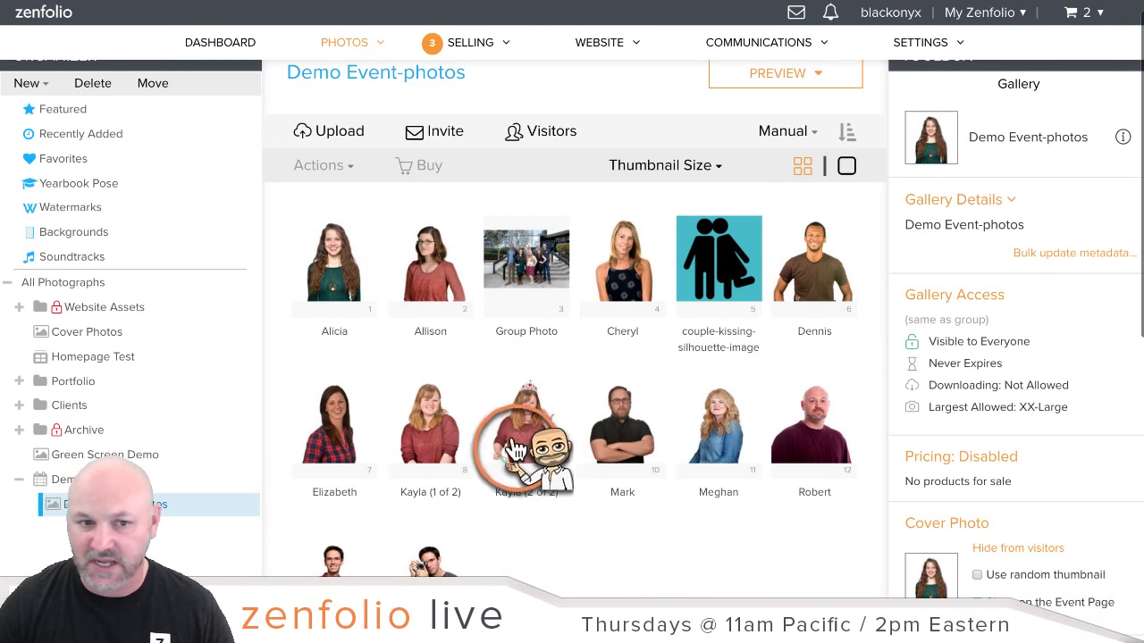
pyautogui.click(430, 259)
pyautogui.scroll(-3, 572, 357)
pyautogui.tripleClick(1019, 460)
pyautogui.write('Allison')
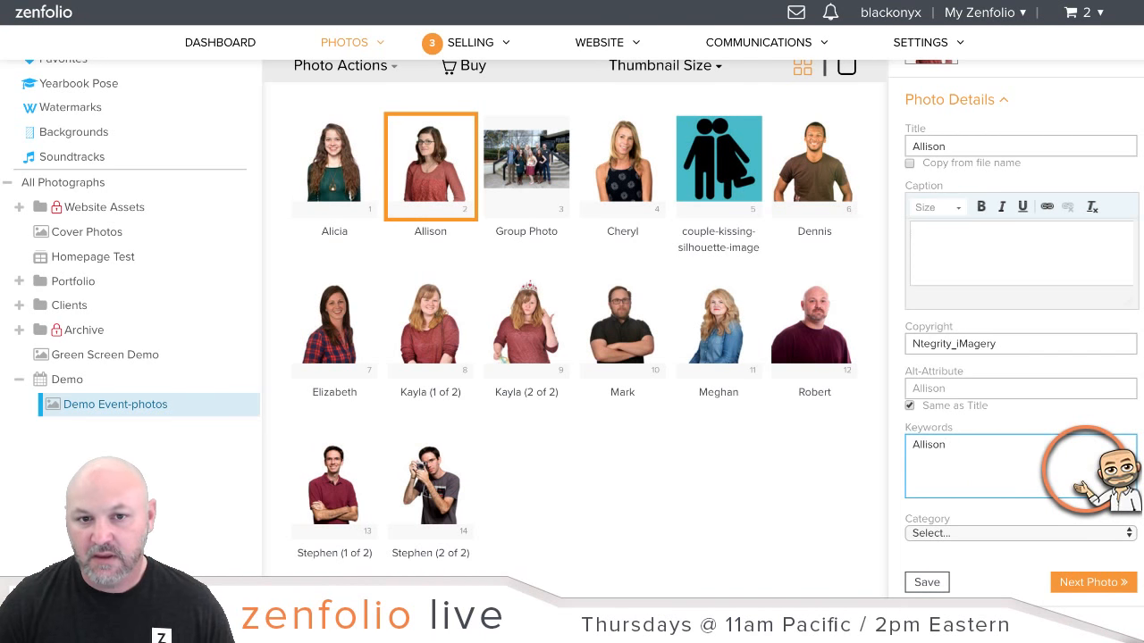
pyautogui.click(1108, 587)
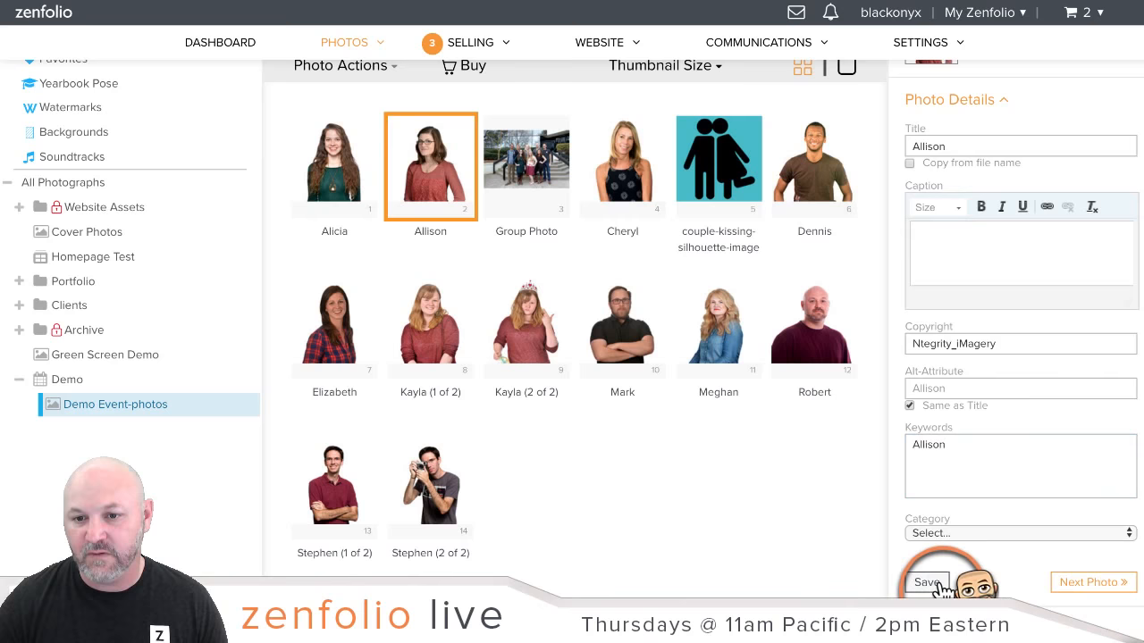
pyautogui.click(929, 582)
# Replace the Group Photo's keywords with the comma-separated first names of the people in the first two photos and save.
pyautogui.tripleClick(989, 447)
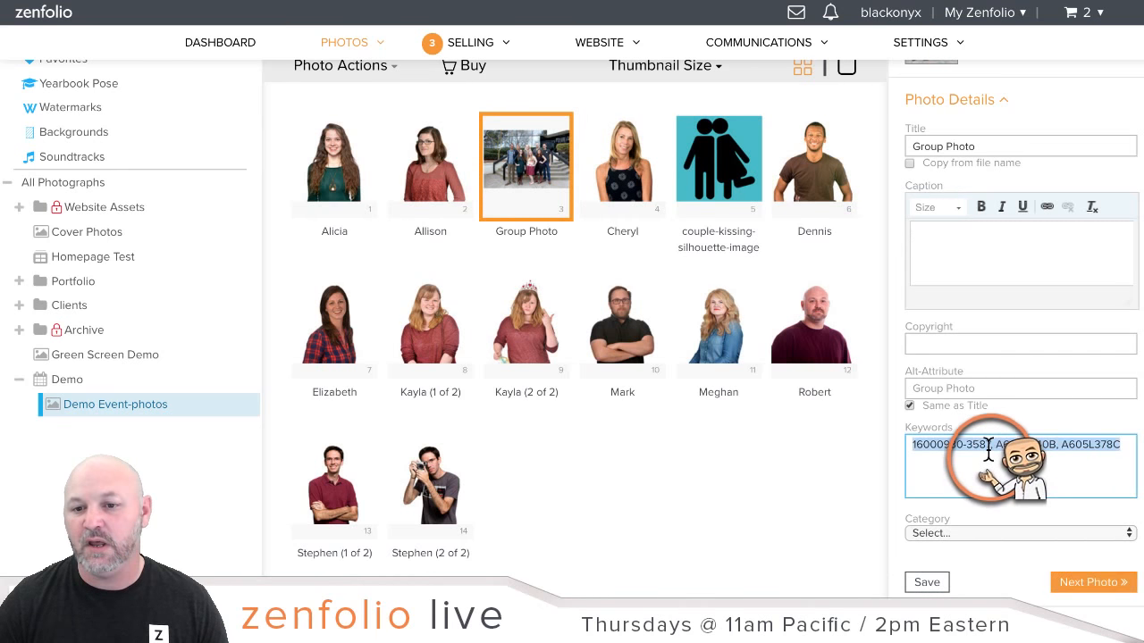
pyautogui.write('Alicia,Allison')
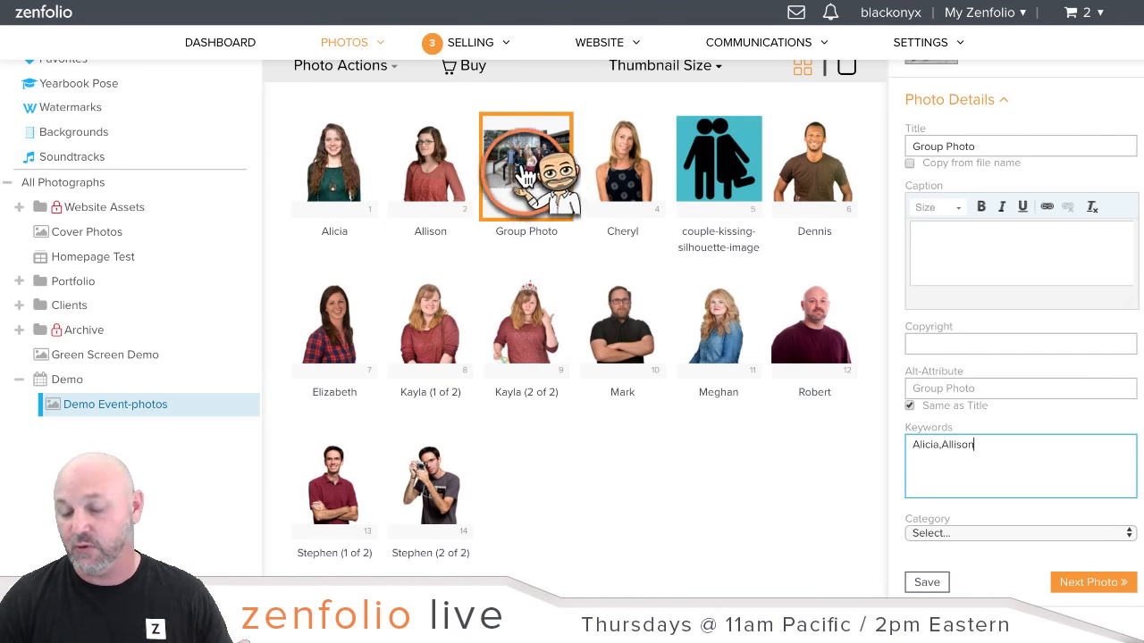
pyautogui.click(930, 583)
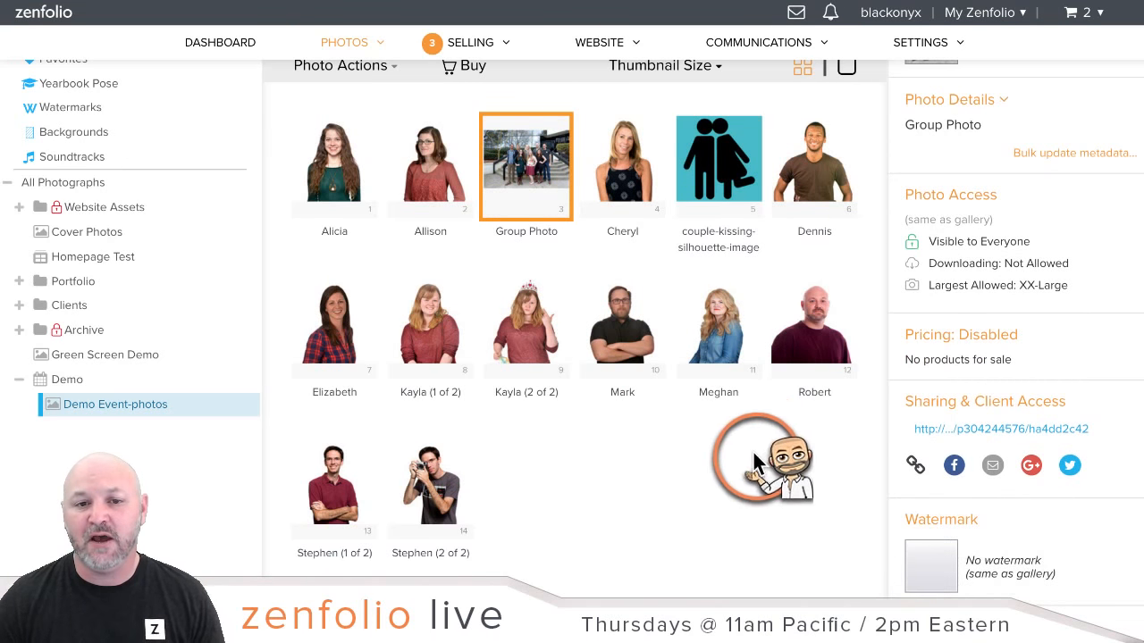
# Set the Demo Event-photos gallery to show on the event page in its cover photo settings.
pyautogui.scroll(-1, 752, 461)
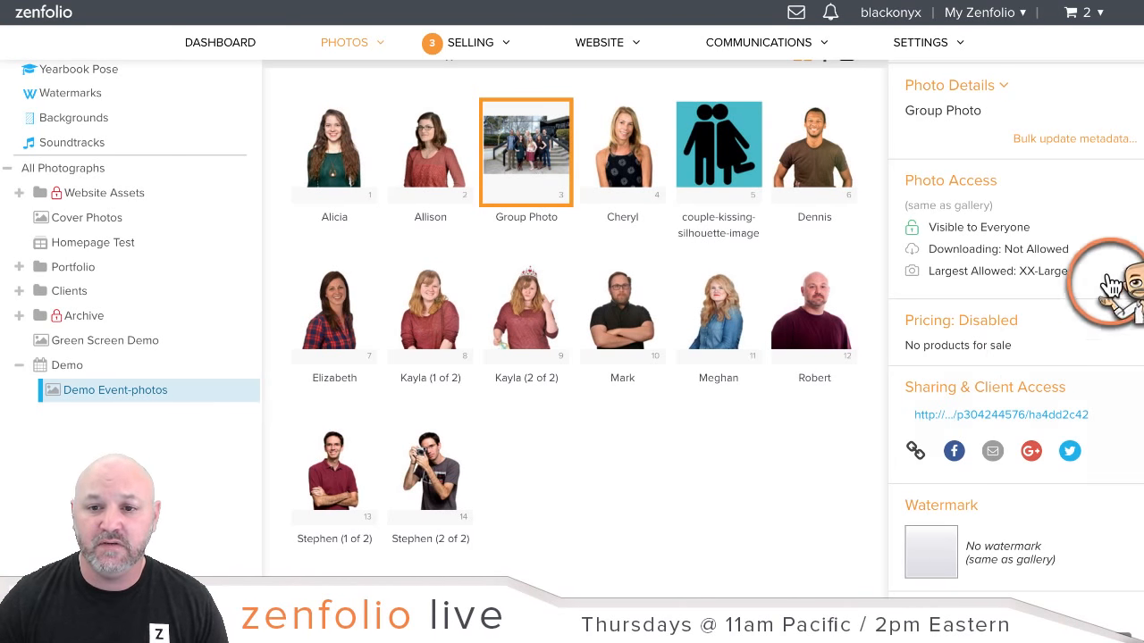
pyautogui.scroll(3, 1070, 358)
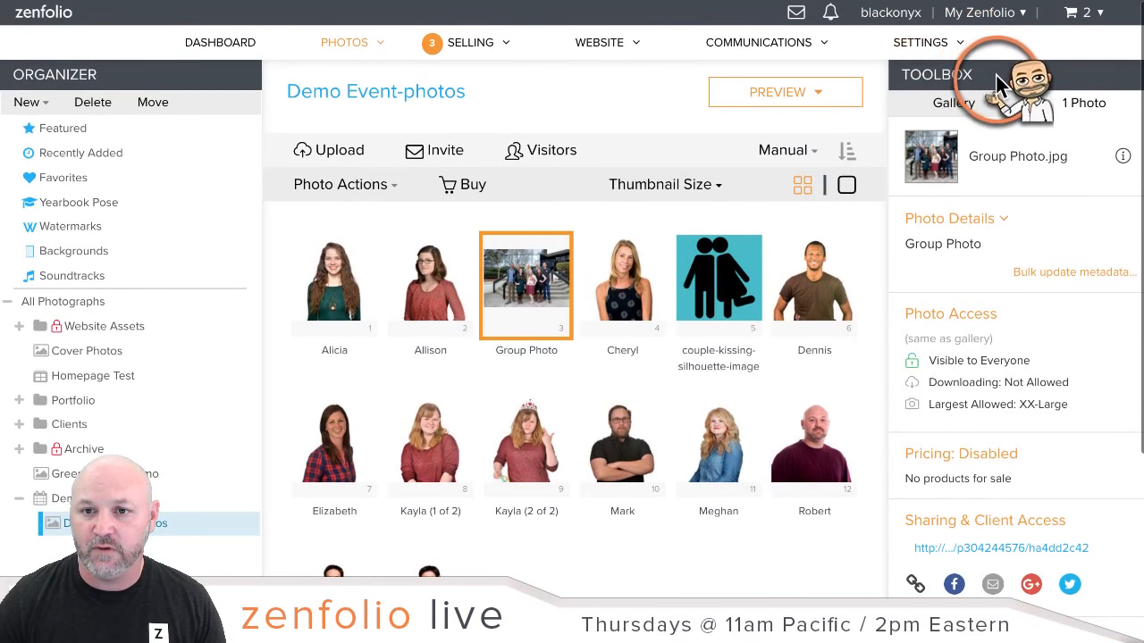
pyautogui.click(947, 106)
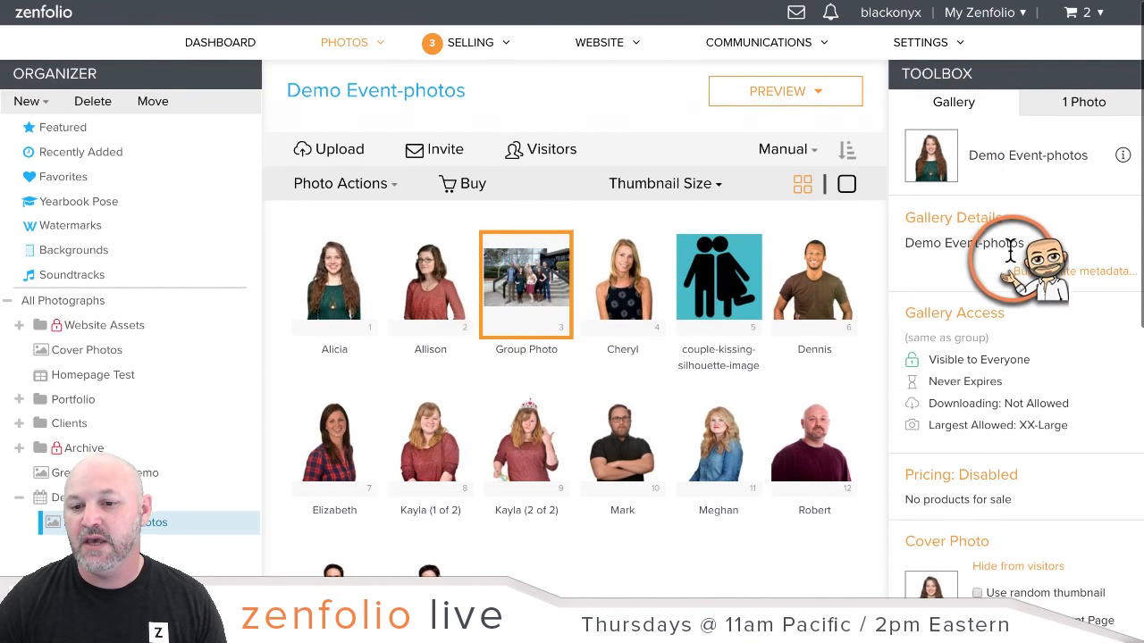
pyautogui.scroll(-2, 1072, 259)
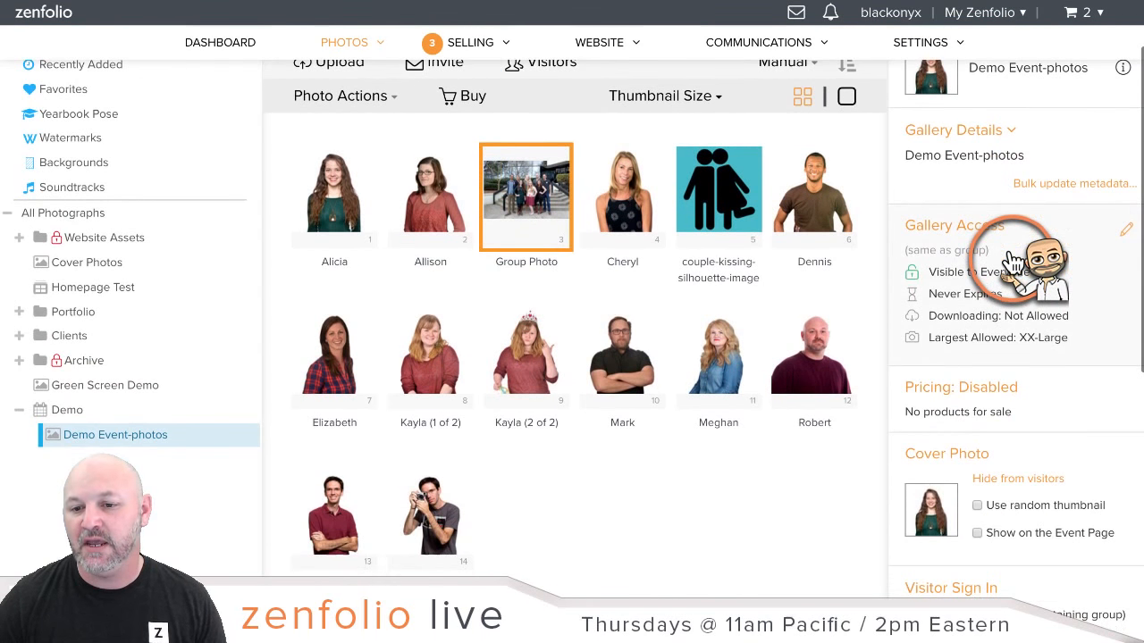
pyautogui.click(977, 534)
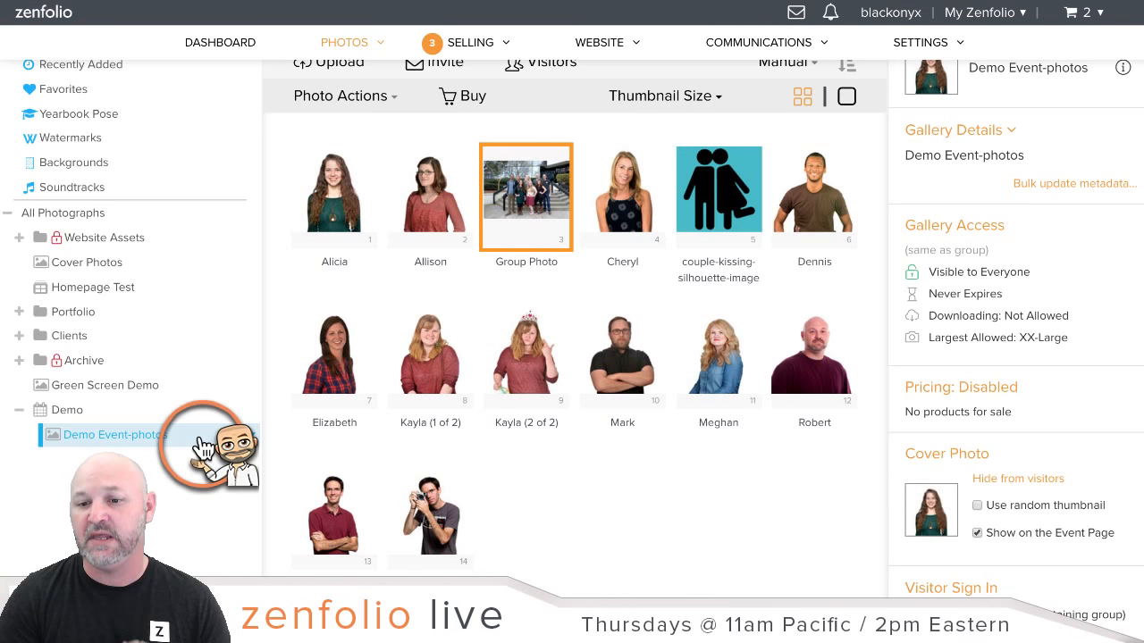
# Select the Demo event and open its landing page for customization.
pyautogui.click(73, 415)
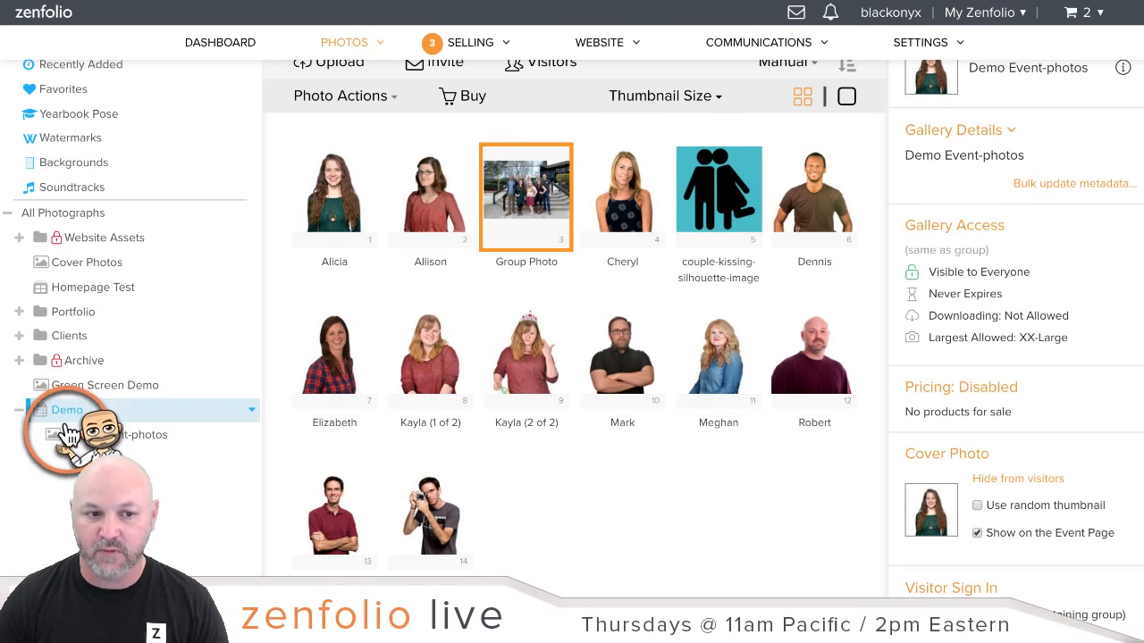
pyautogui.scroll(-2, 71, 429)
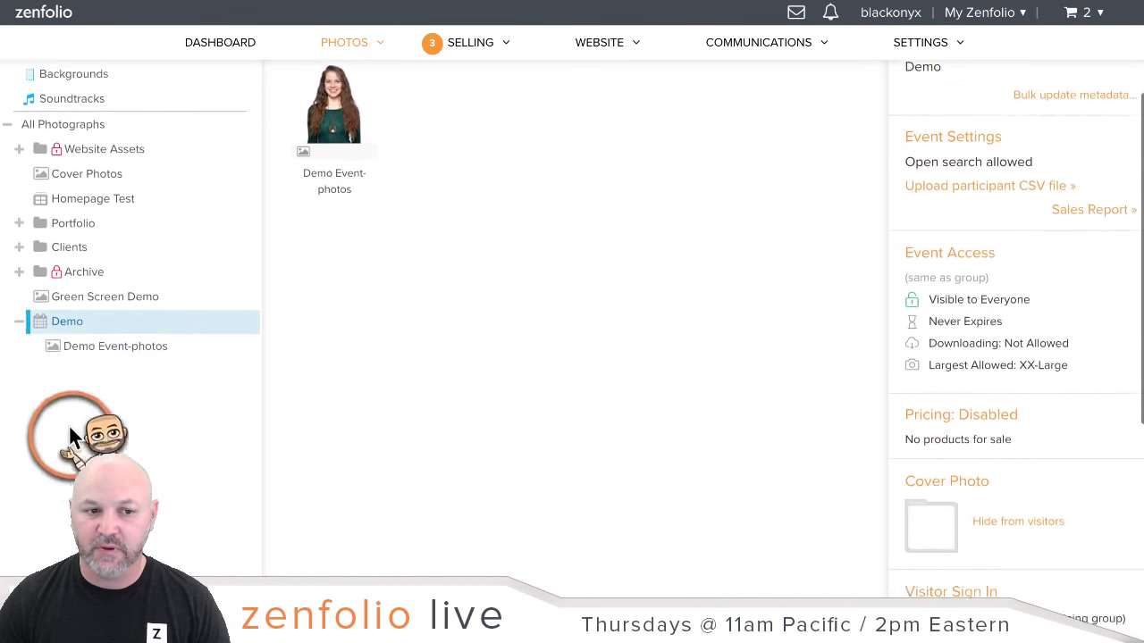
pyautogui.scroll(-1, 70, 427)
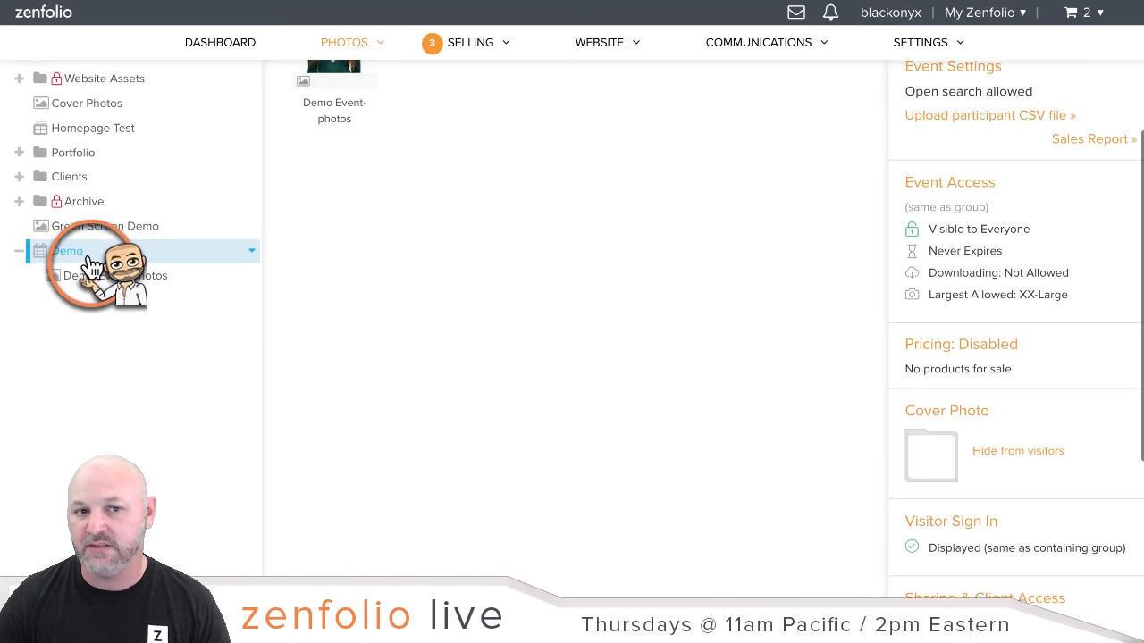
pyautogui.scroll(2, 90, 268)
pyautogui.scroll(3, 783, 305)
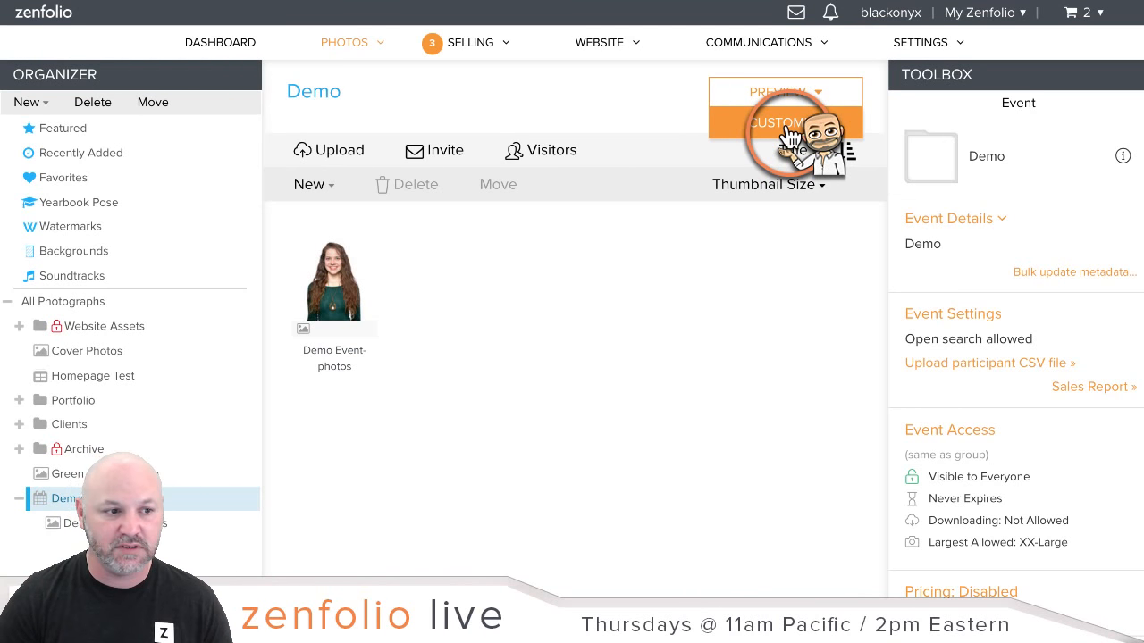
pyautogui.click(788, 125)
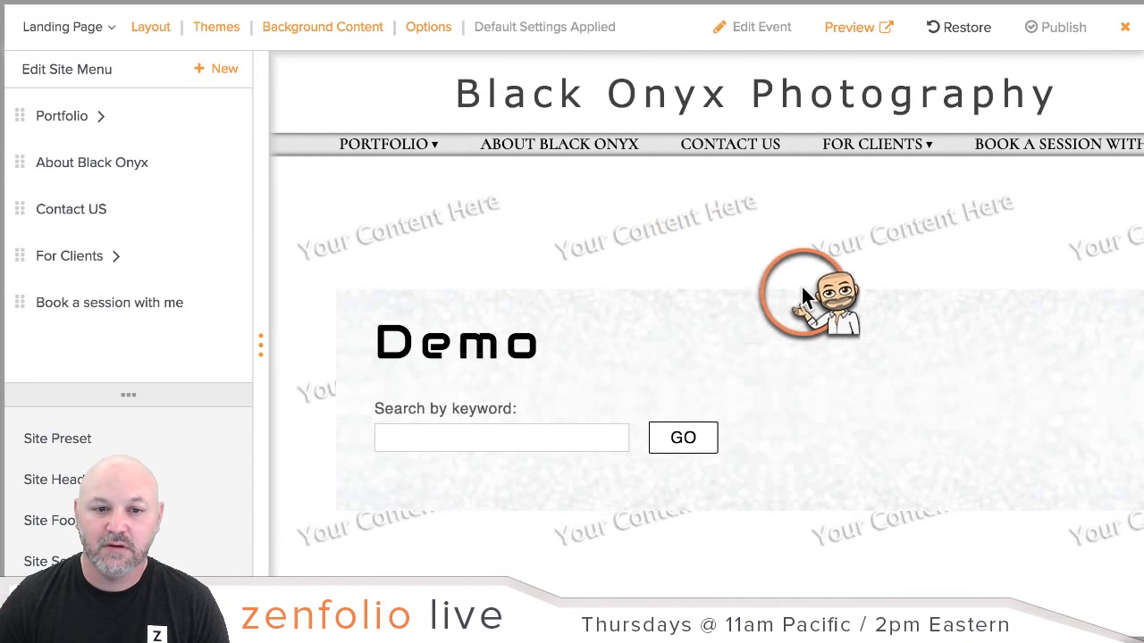
# Turn off the default settings for the Demo landing page and apply the Centered with banner and spotlight layout.
pyautogui.scroll(-2, 672, 275)
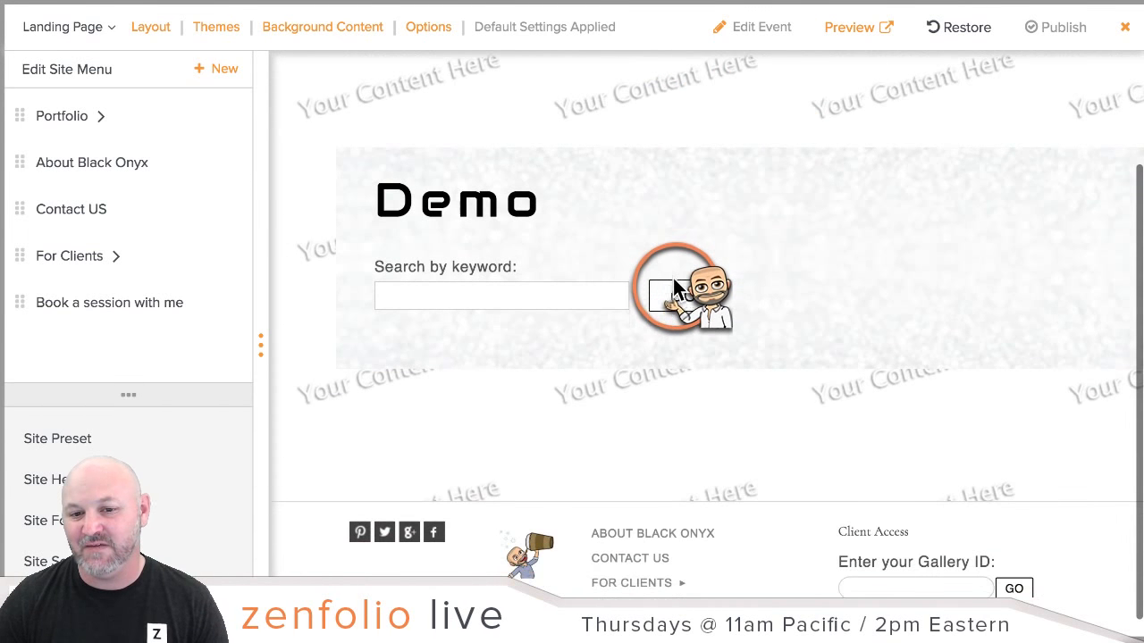
pyautogui.scroll(2, 673, 276)
pyautogui.scroll(-2, 672, 270)
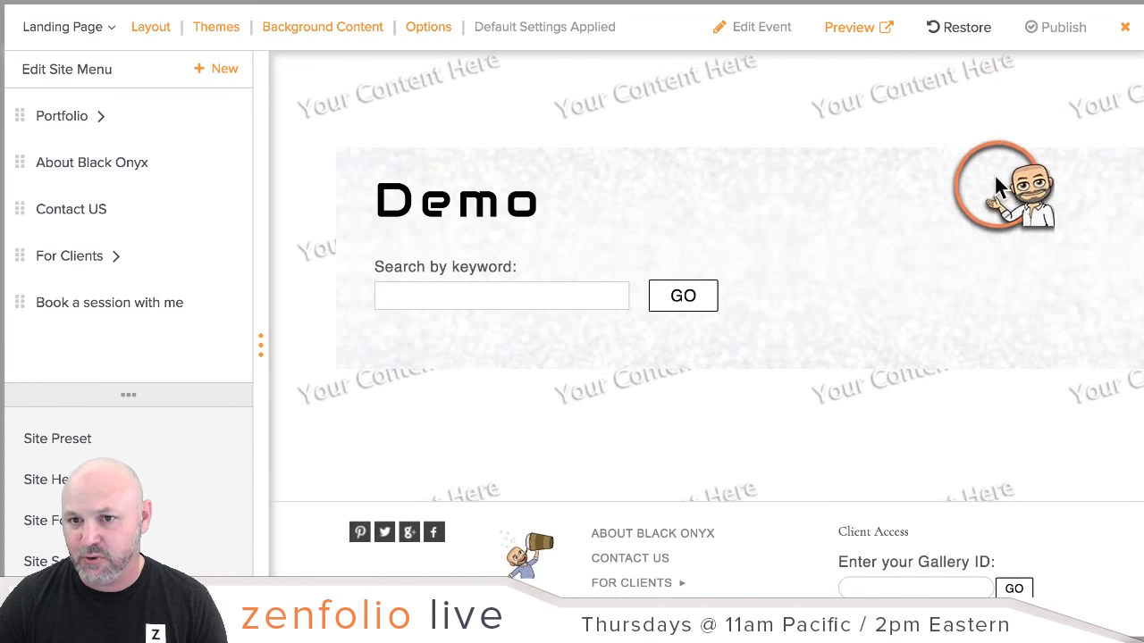
pyautogui.scroll(2, 821, 331)
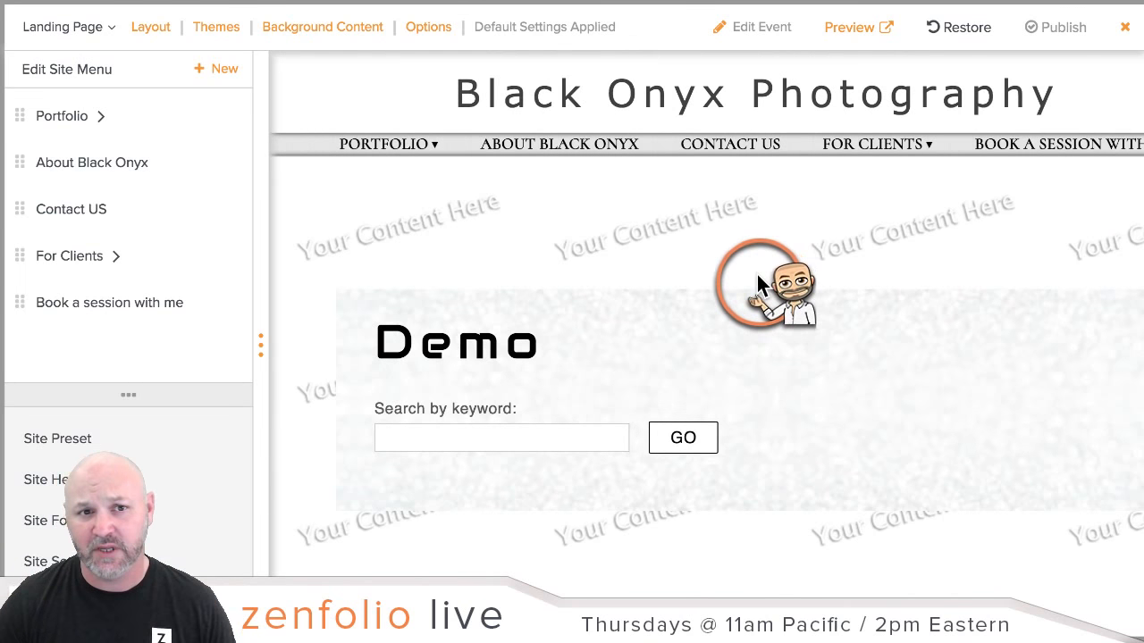
pyautogui.click(153, 31)
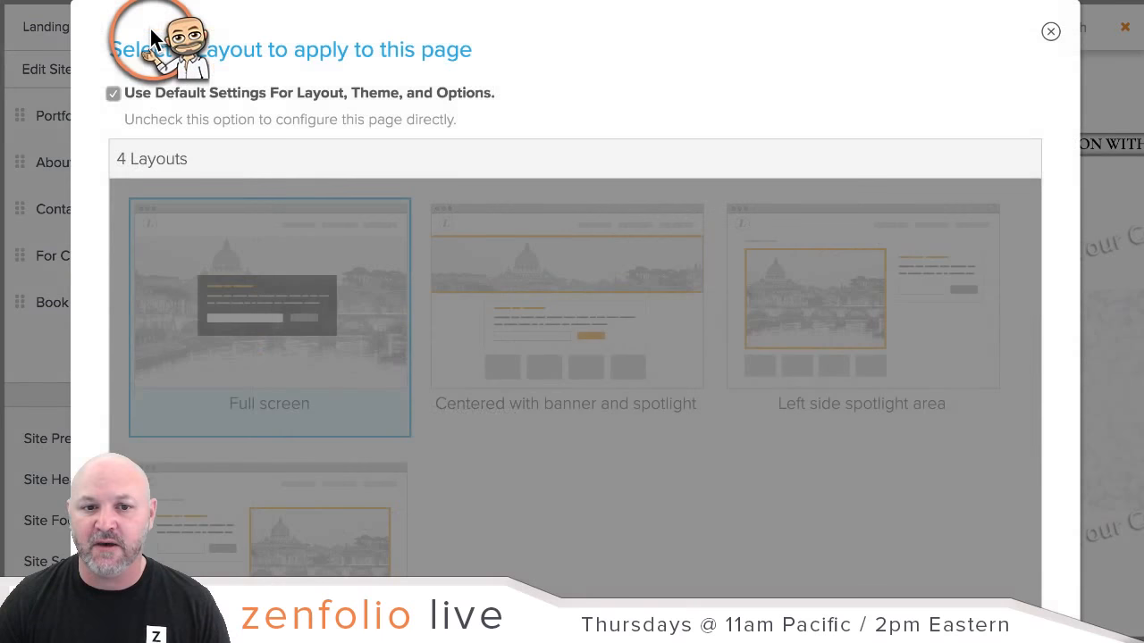
pyautogui.click(114, 93)
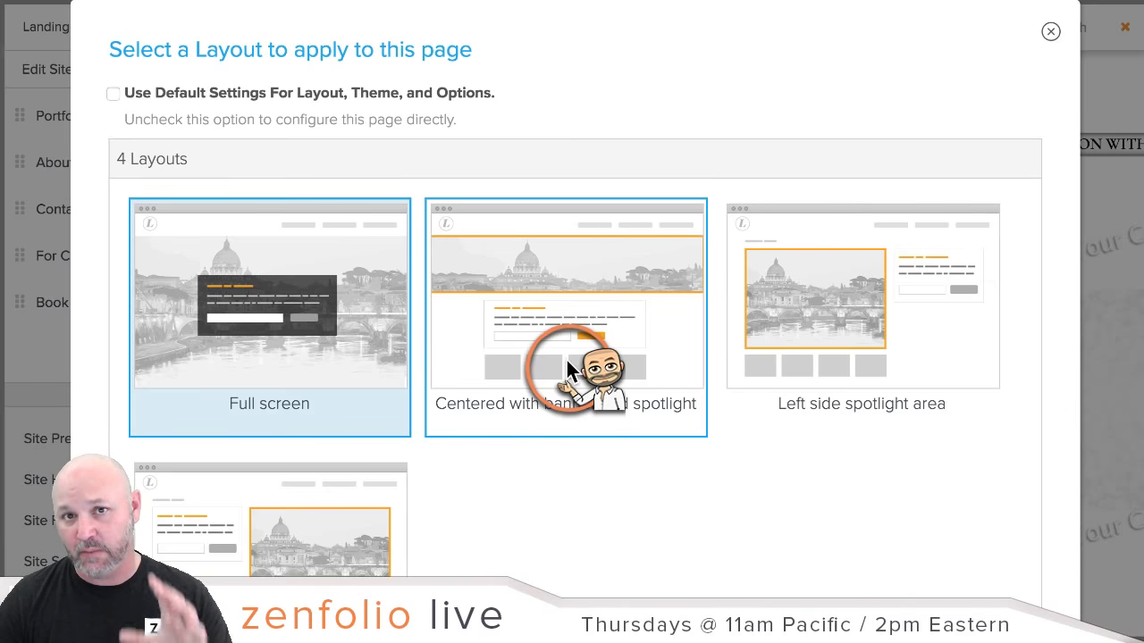
pyautogui.click(544, 291)
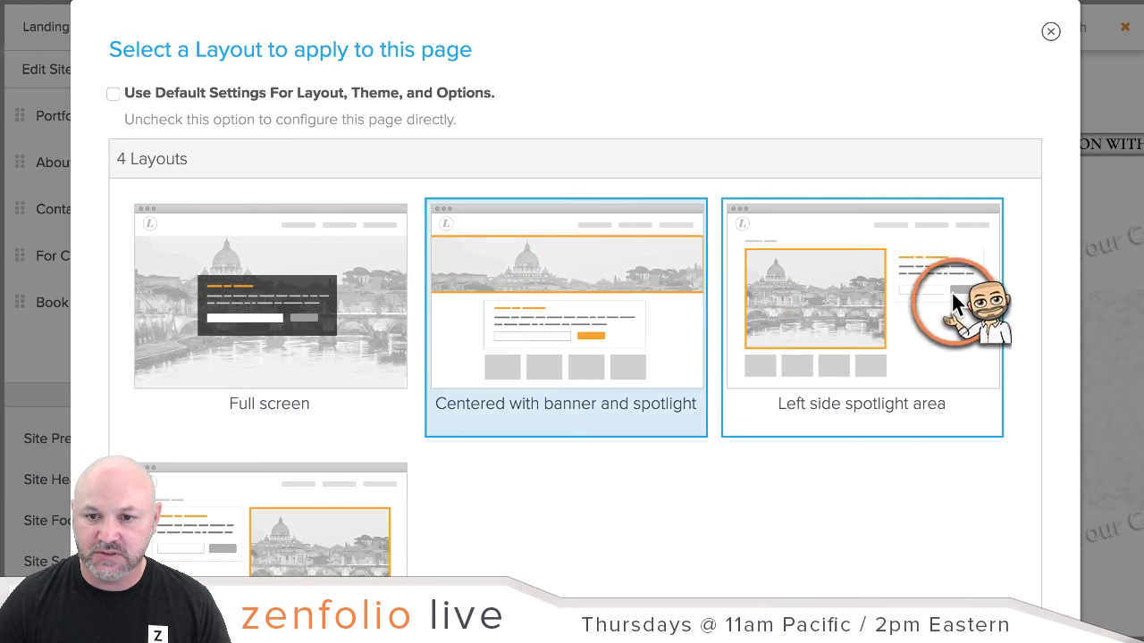
pyautogui.scroll(-5, 1039, 265)
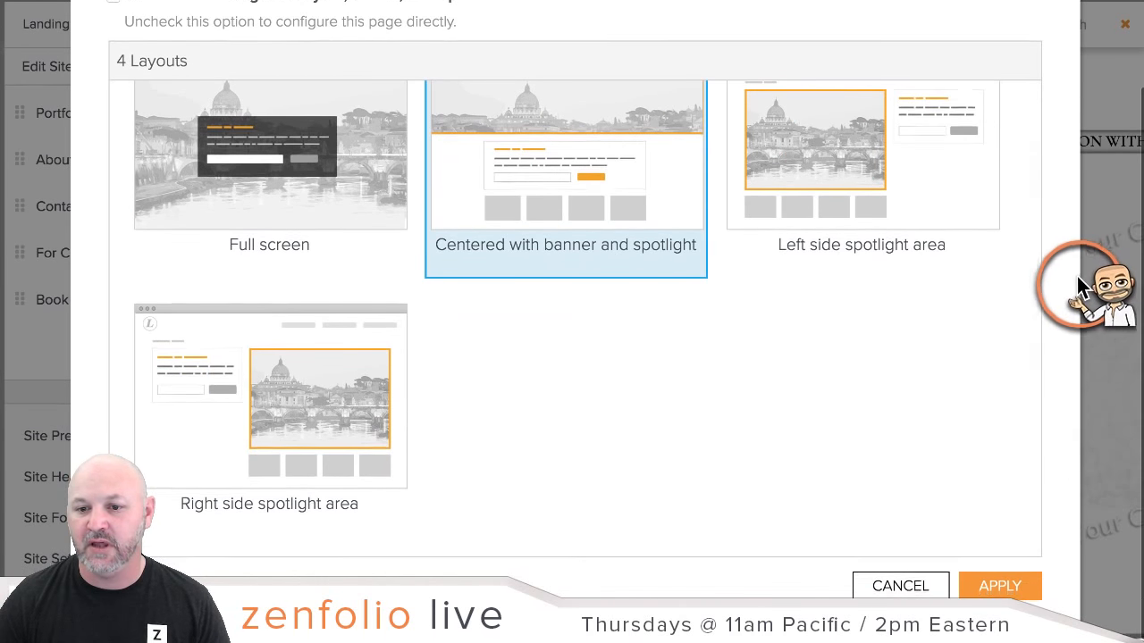
pyautogui.click(1016, 585)
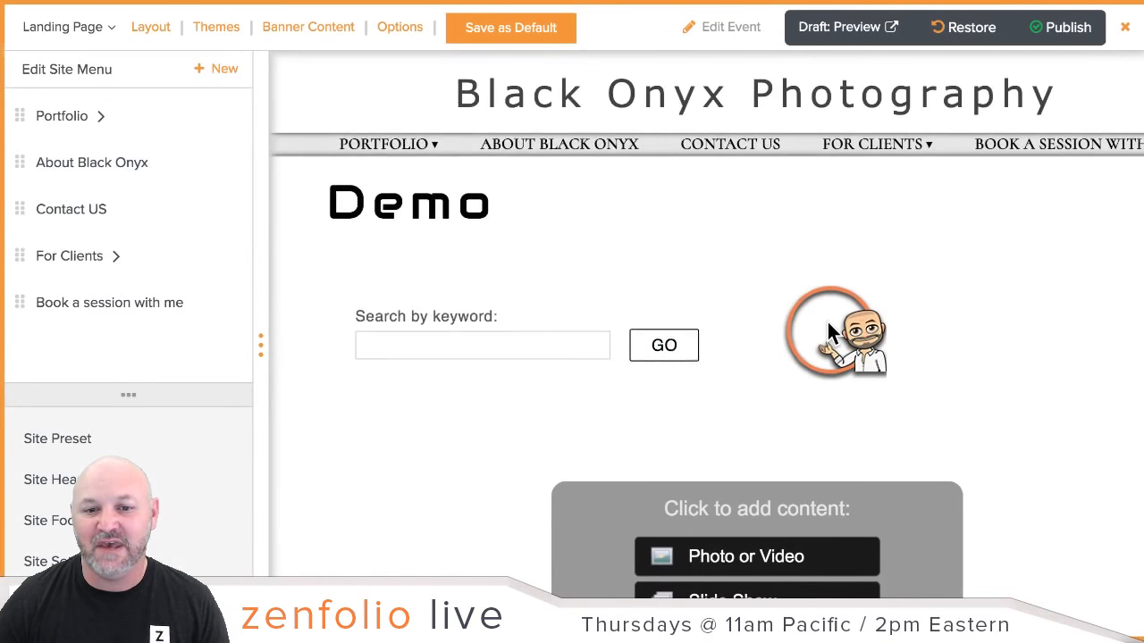
pyautogui.scroll(-5, 827, 319)
pyautogui.scroll(-2, 855, 335)
pyautogui.scroll(3, 853, 332)
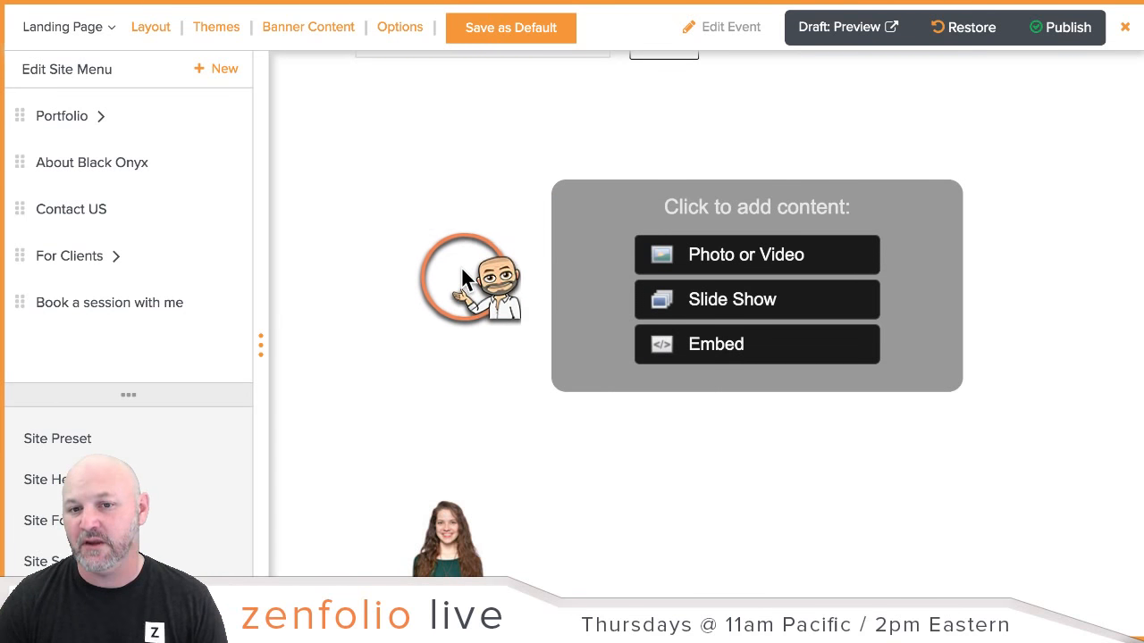
# Hide the spotlight area in the Demo landing page's options and apply the change.
pyautogui.scroll(1, 804, 281)
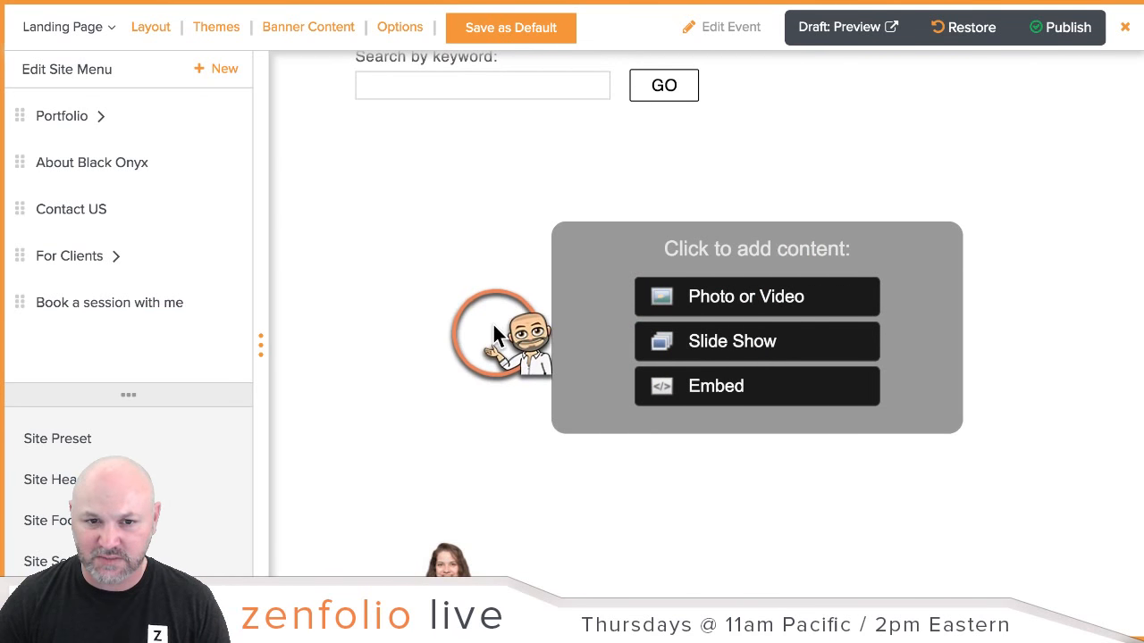
pyautogui.scroll(1, 492, 325)
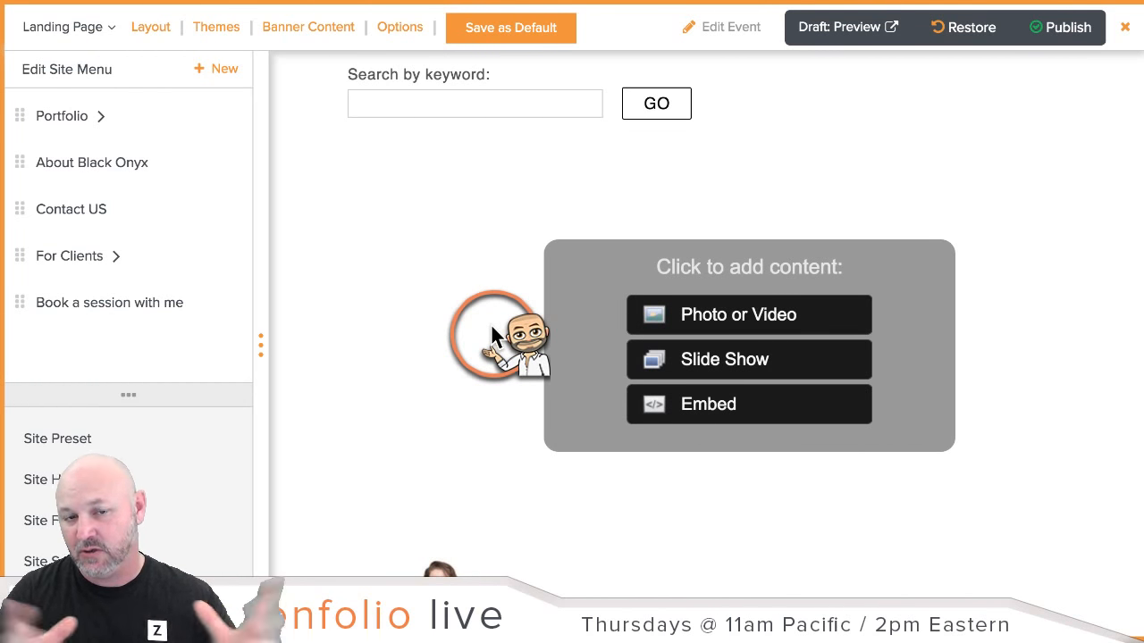
pyautogui.click(398, 26)
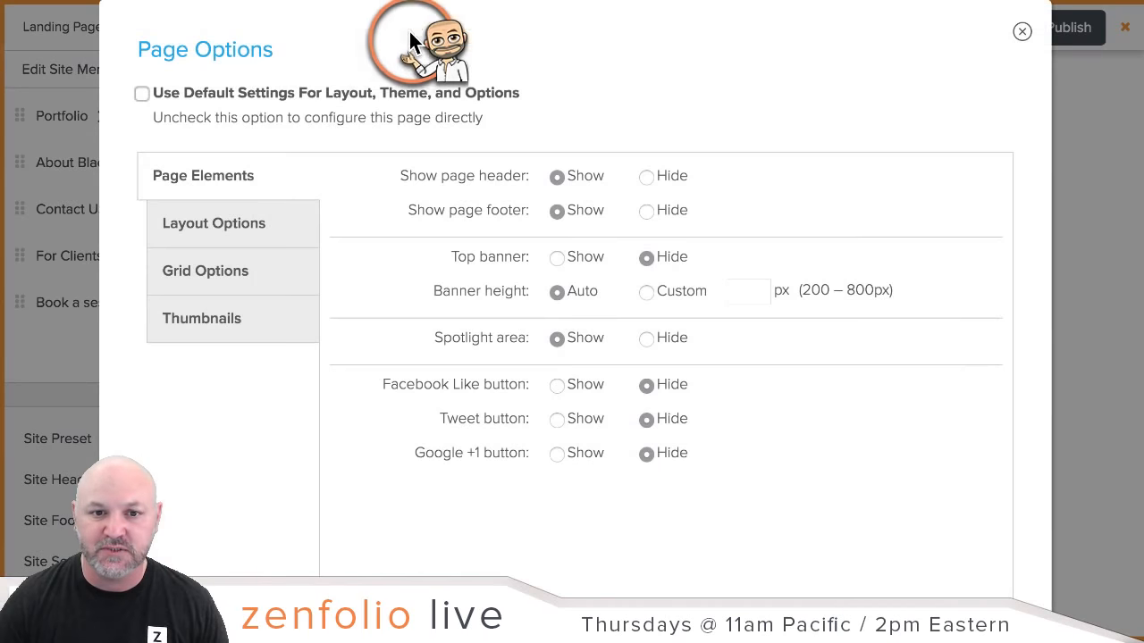
pyautogui.click(646, 338)
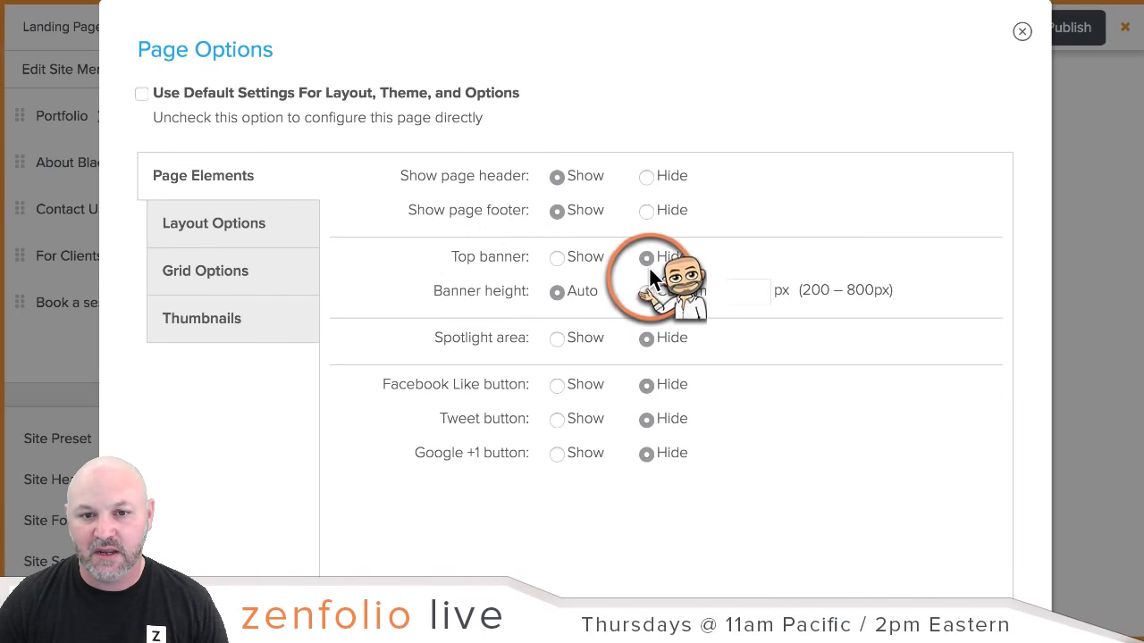
pyautogui.scroll(-2, 1045, 268)
pyautogui.scroll(-1, 1046, 268)
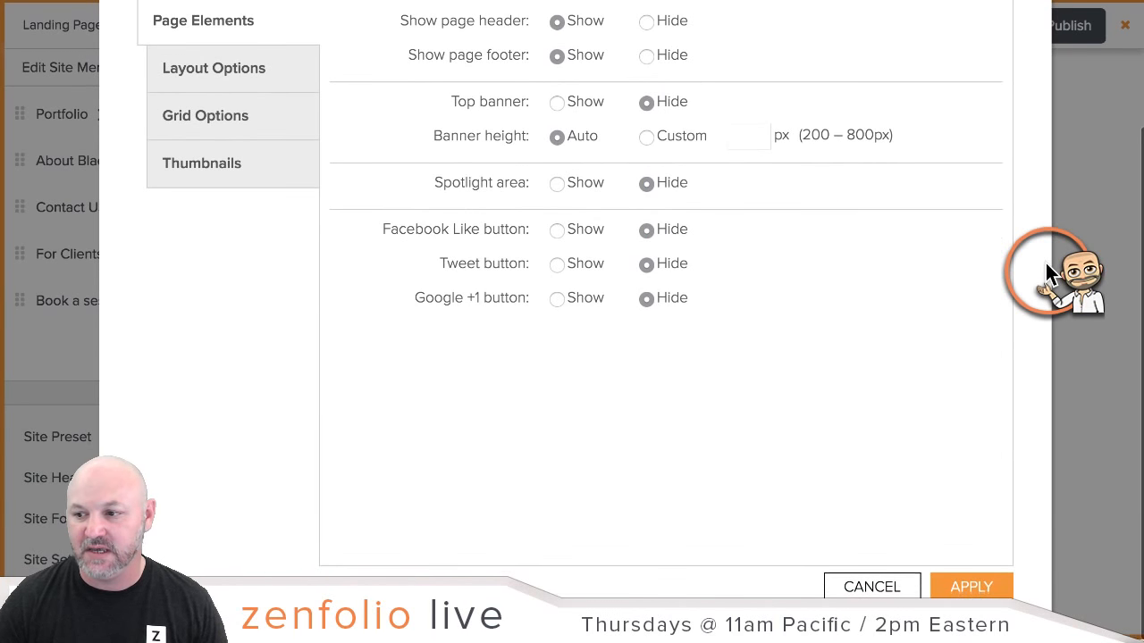
pyautogui.click(974, 589)
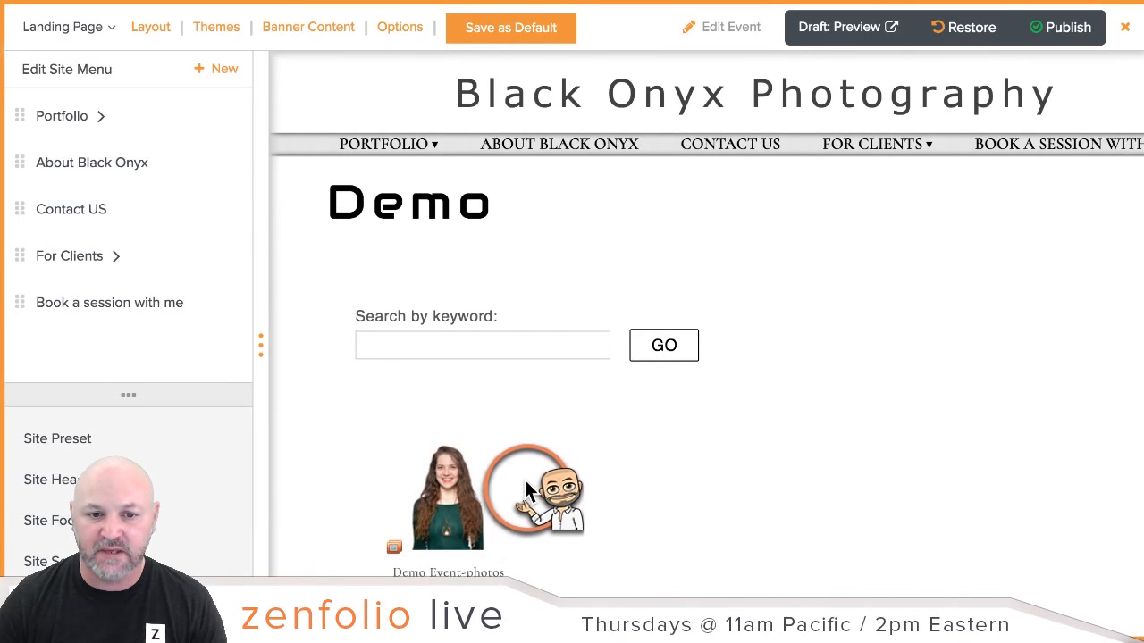
# Apply grid style A with a minimum column width of 300 px to the Demo landing page.
pyautogui.scroll(-1, 523, 481)
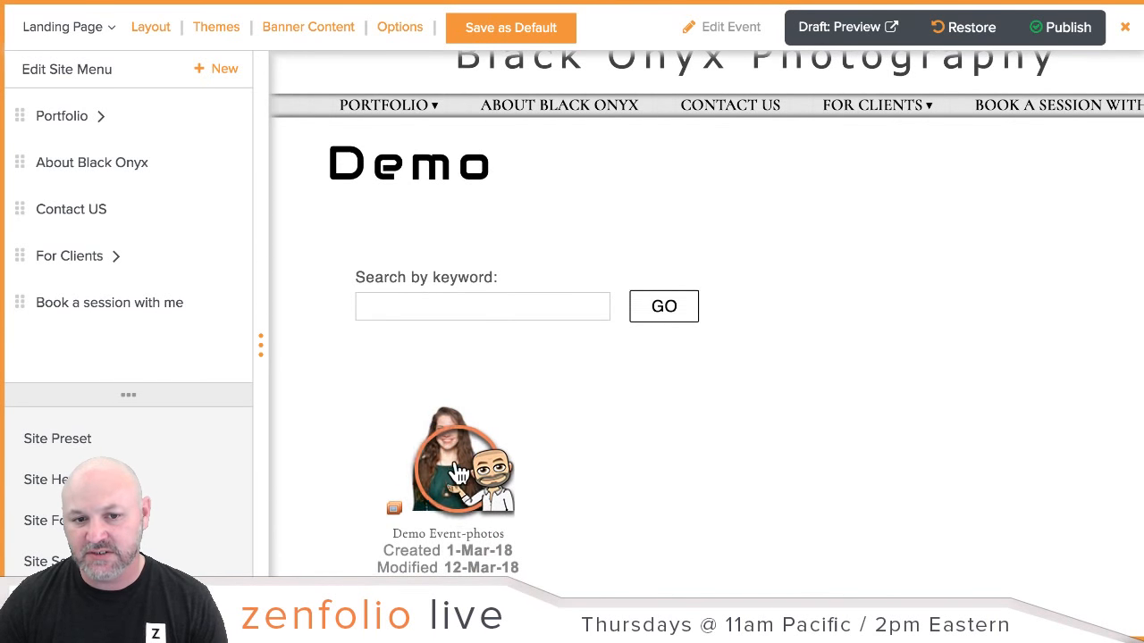
pyautogui.scroll(-1, 453, 470)
pyautogui.scroll(1, 458, 472)
pyautogui.hscroll(1, 457, 471)
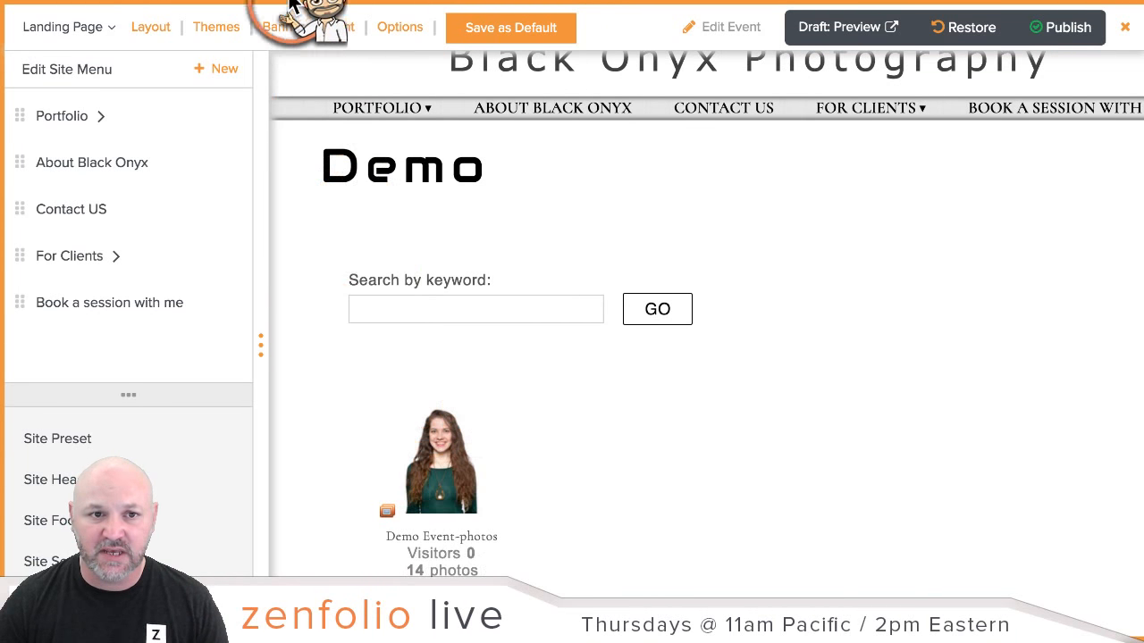
pyautogui.click(406, 30)
pyautogui.click(279, 258)
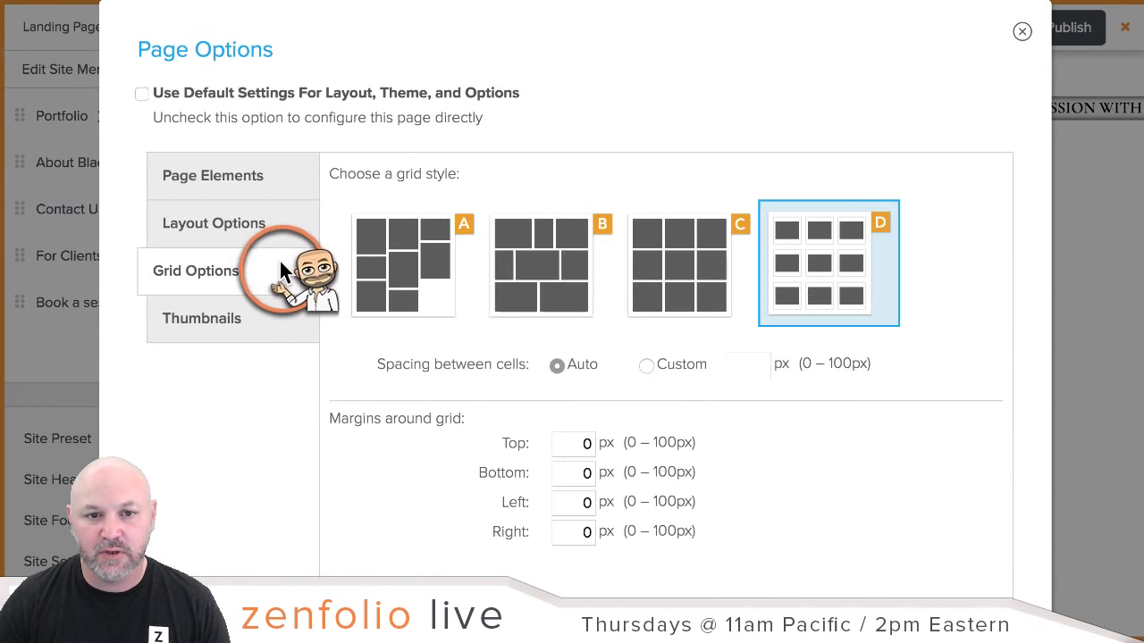
pyautogui.click(385, 261)
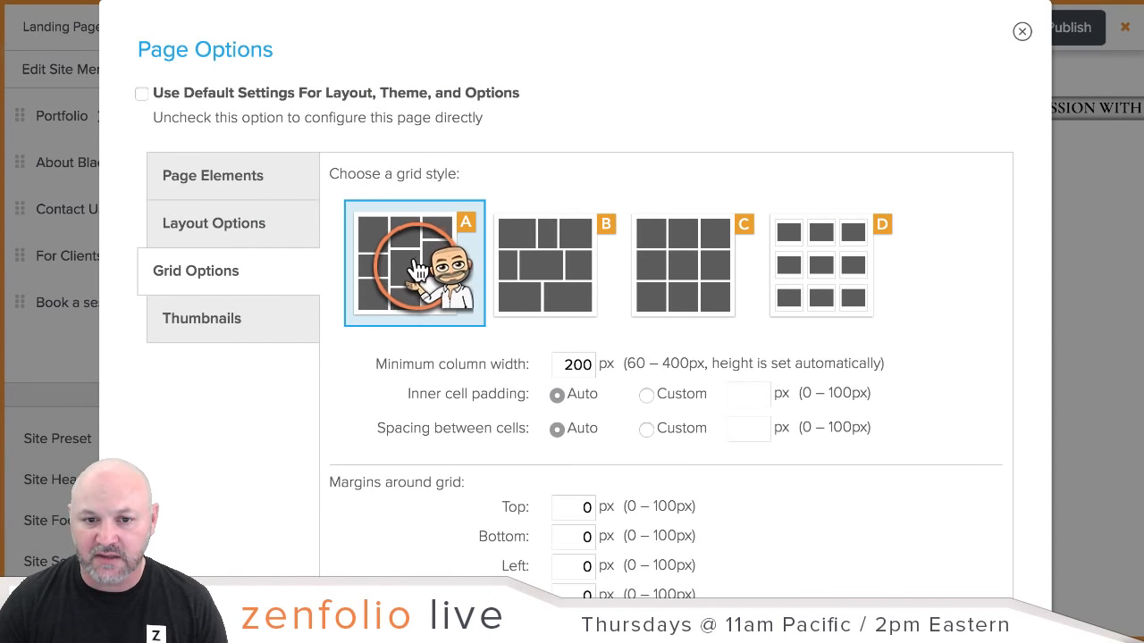
pyautogui.doubleClick(578, 362)
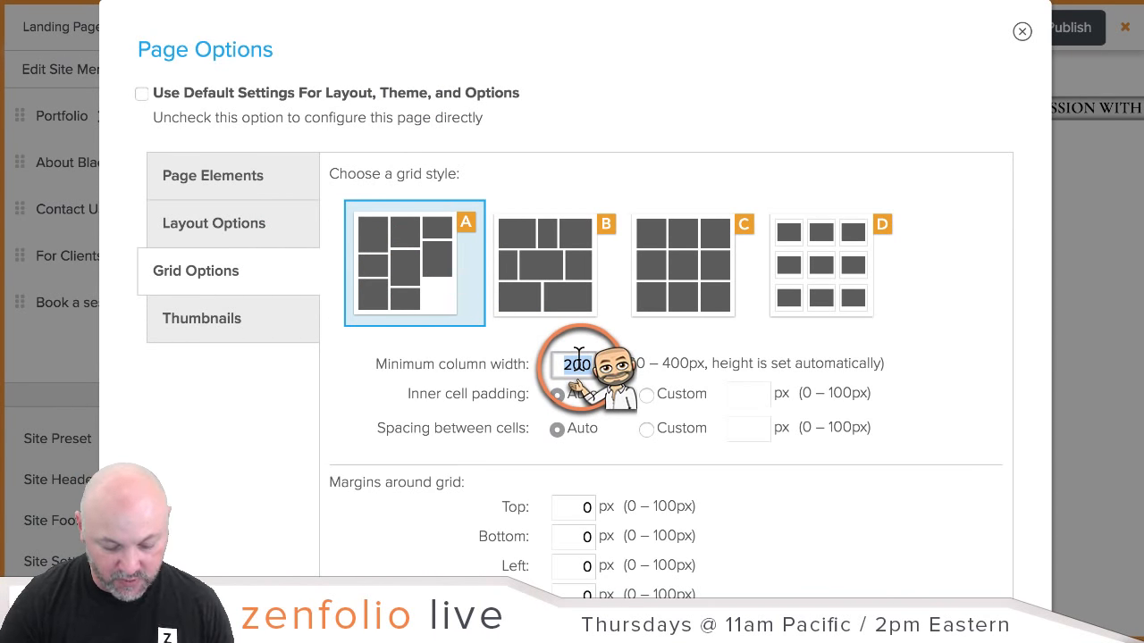
pyautogui.write('300')
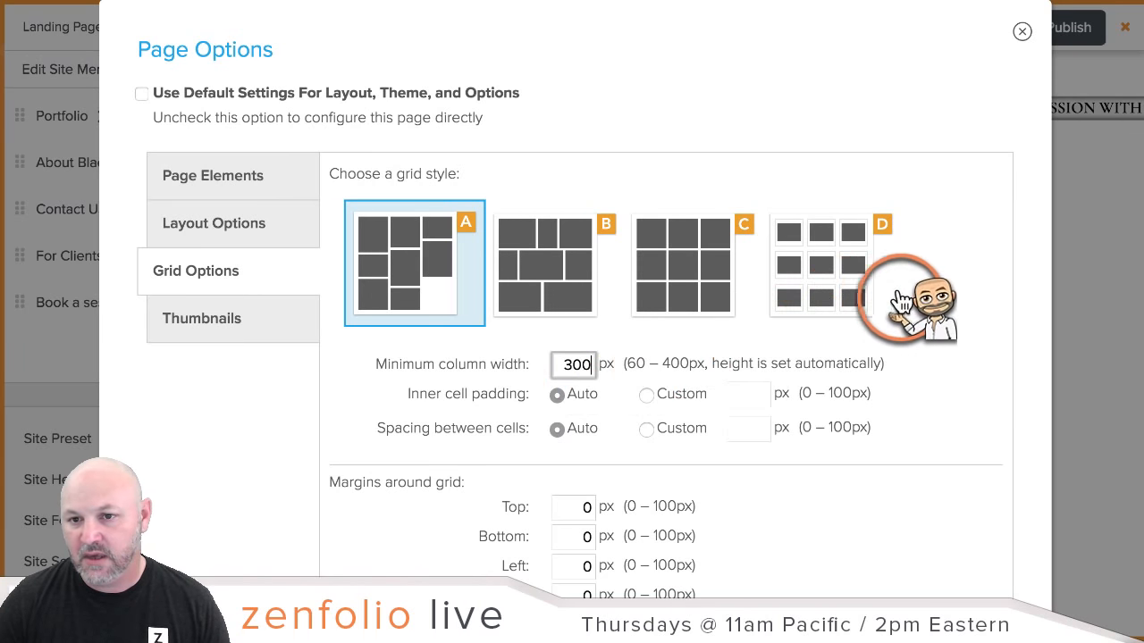
pyautogui.scroll(-3, 929, 322)
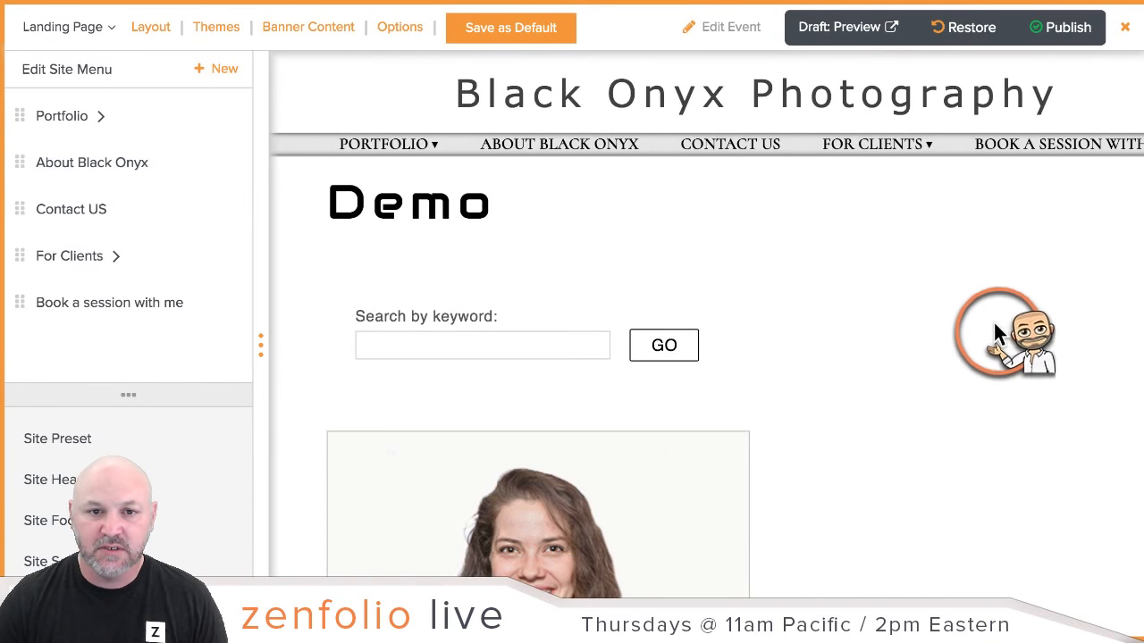
# Preview the draft Demo event page and look through the photos in its Demo Event-photos gallery.
pyautogui.click(856, 34)
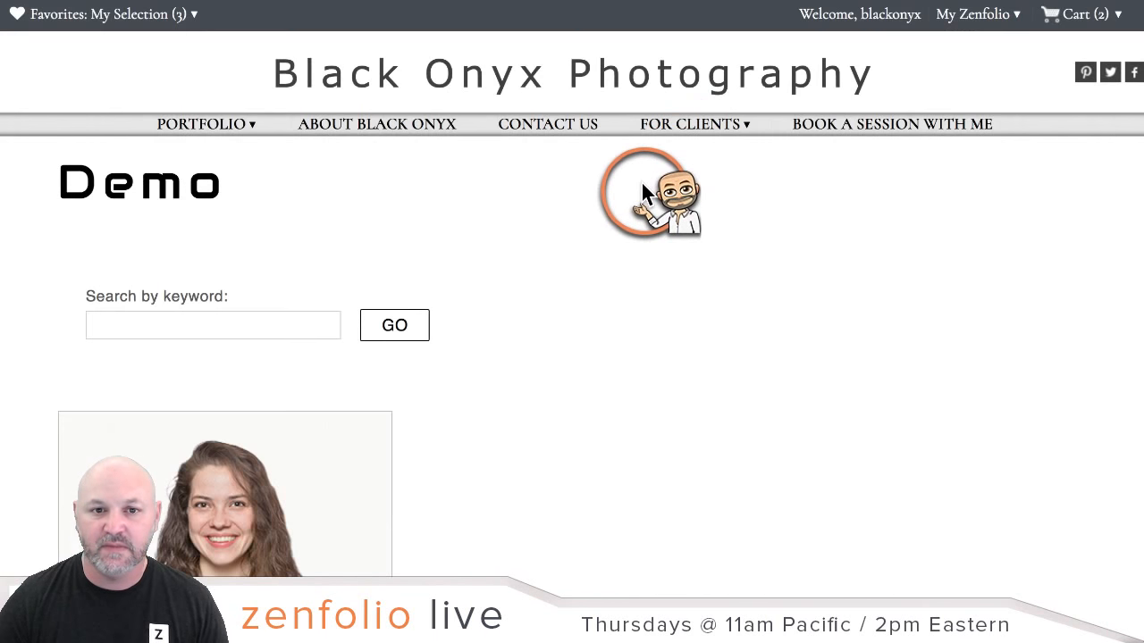
pyautogui.scroll(-3, 669, 226)
pyautogui.scroll(-1, 669, 221)
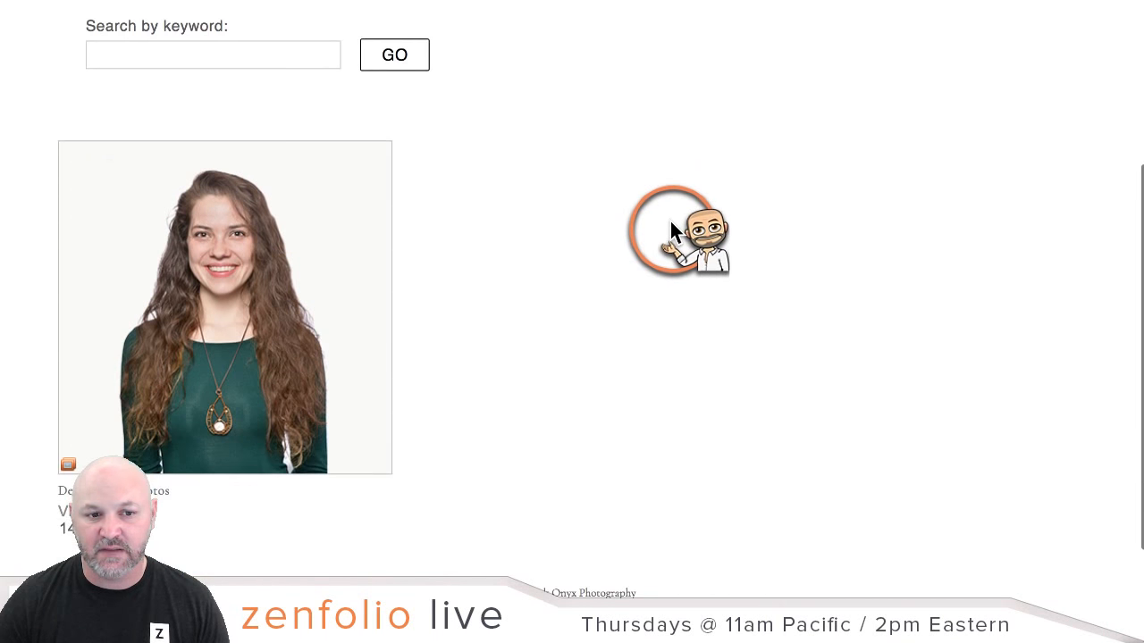
pyautogui.scroll(1, 670, 220)
pyautogui.scroll(-1, 671, 218)
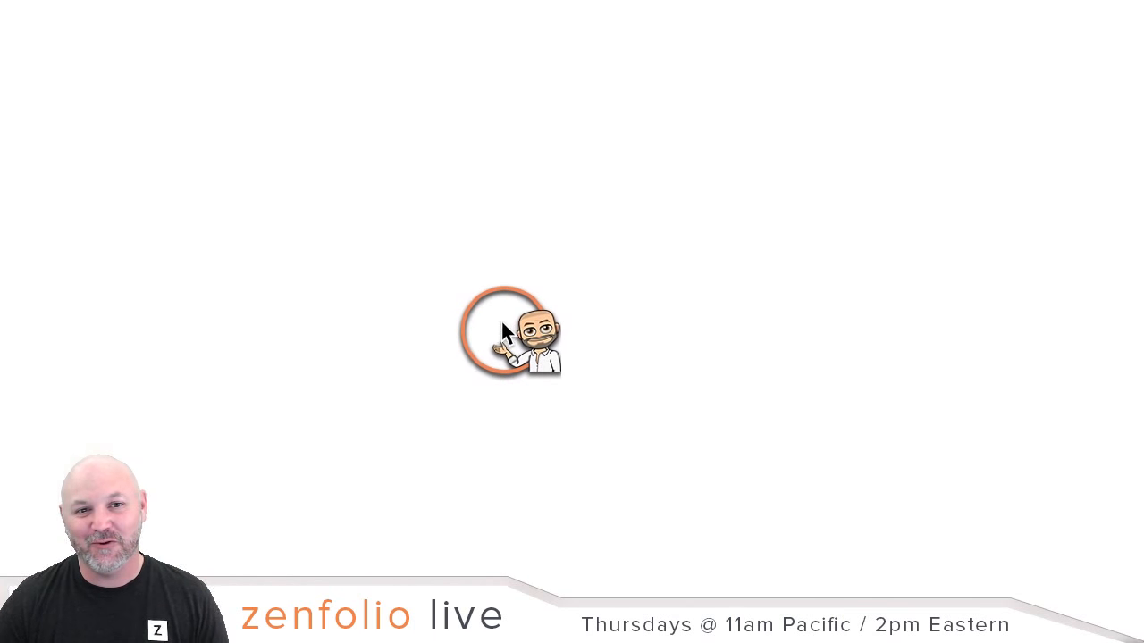
pyautogui.scroll(-1, 881, 354)
pyautogui.scroll(-10, 881, 357)
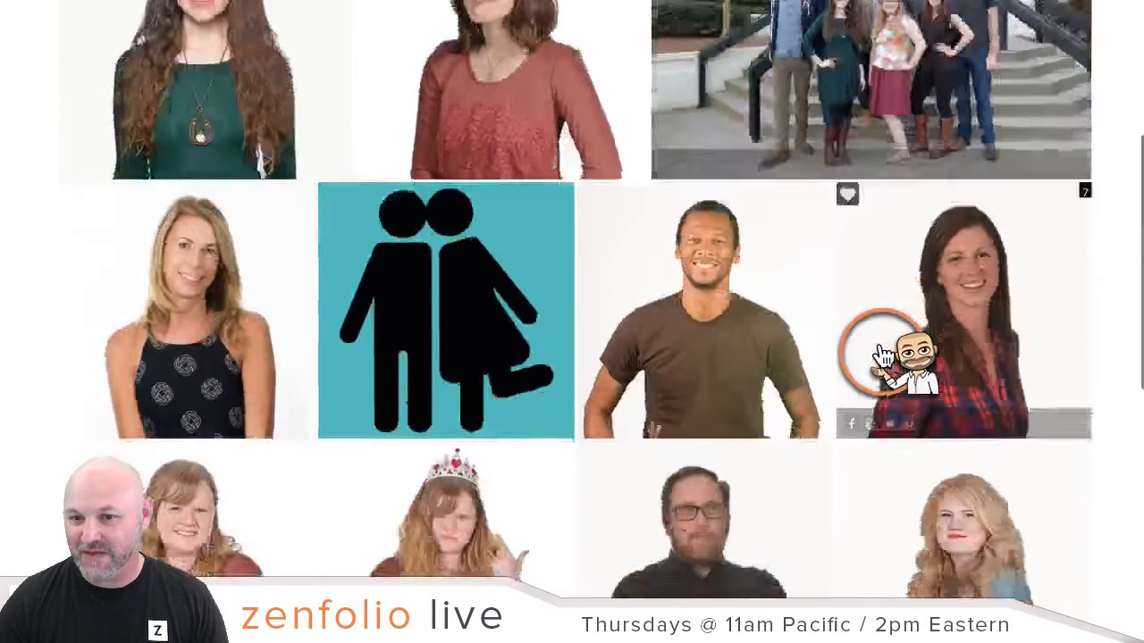
pyautogui.scroll(8, 875, 358)
pyautogui.scroll(3, 871, 357)
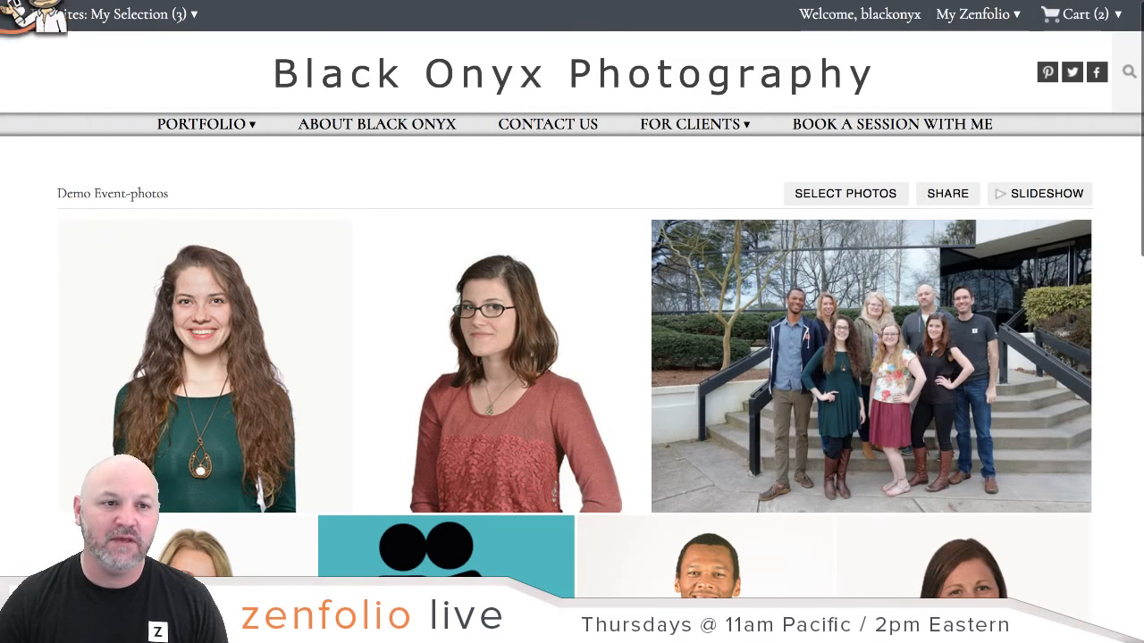
# Return to the Demo event page and search its photos by keyword for one person's first name, followed by another's.
pyautogui.click(24, 0)
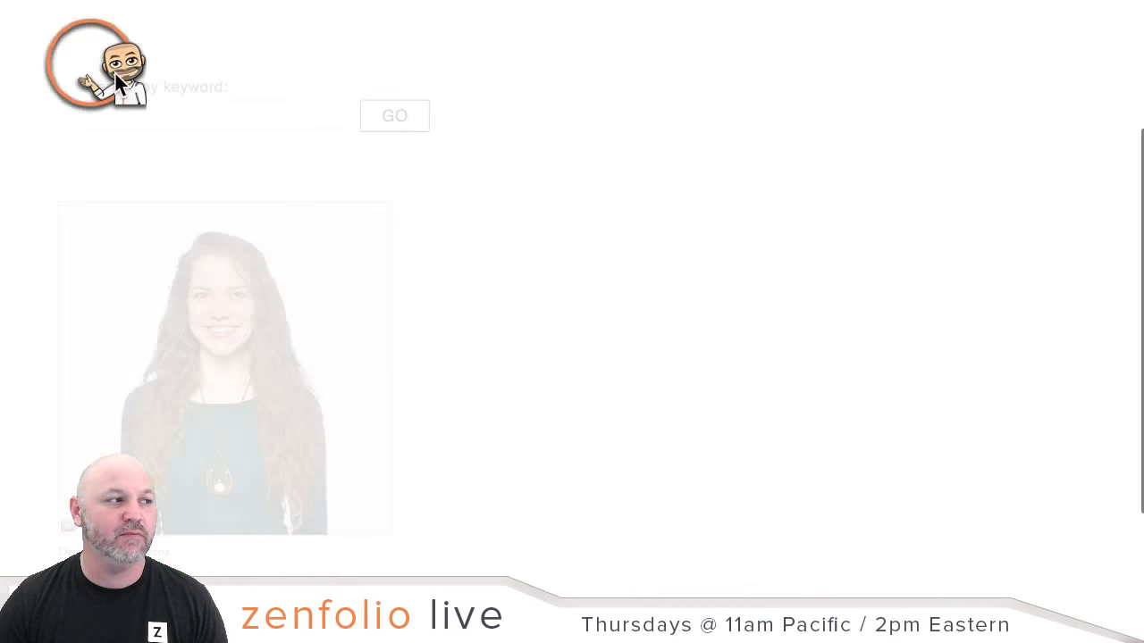
pyautogui.click(272, 117)
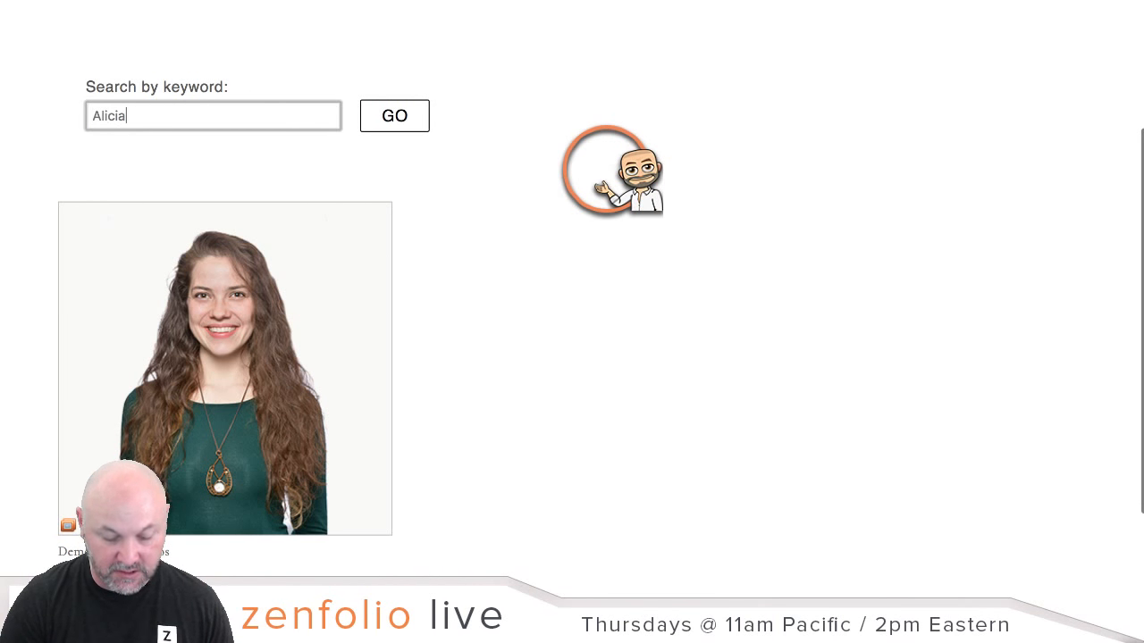
pyautogui.click(416, 125)
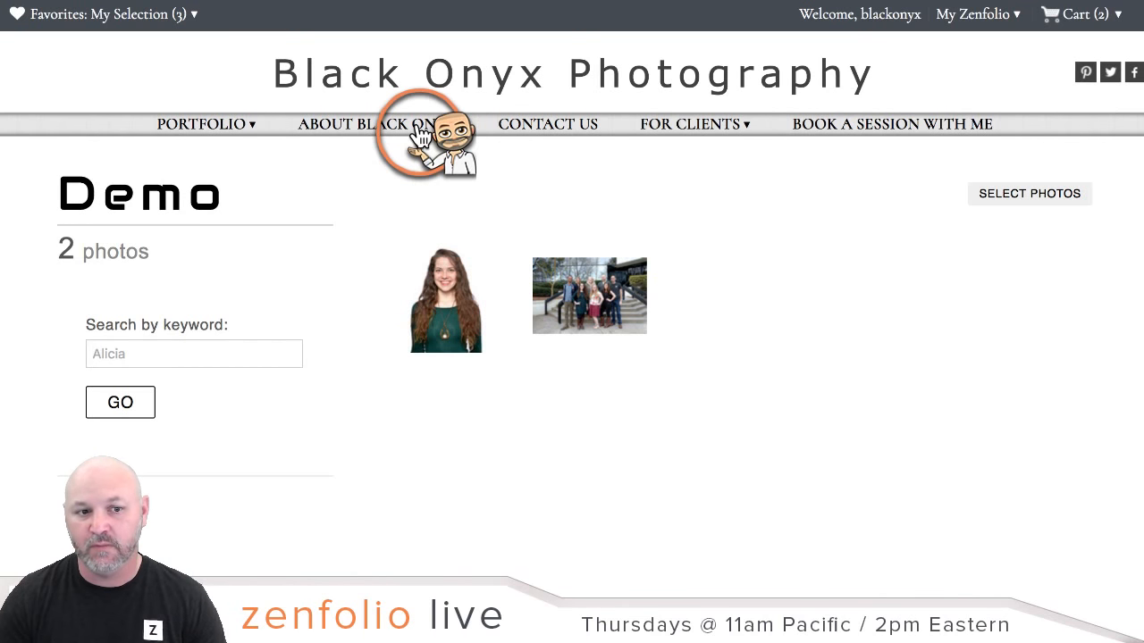
pyautogui.doubleClick(251, 350)
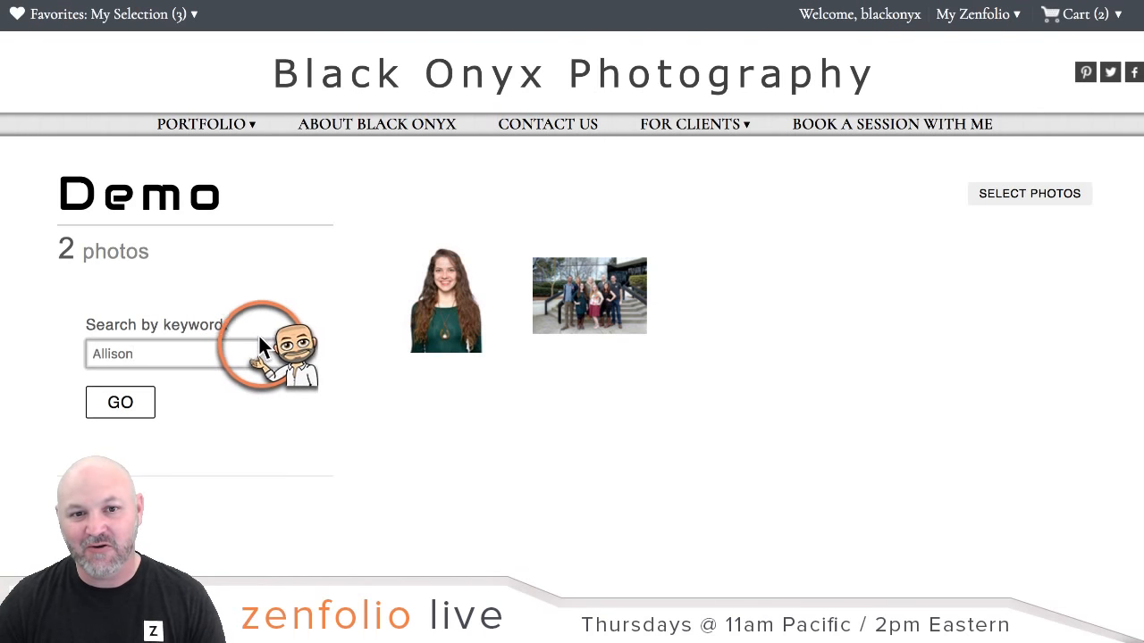
pyautogui.click(150, 406)
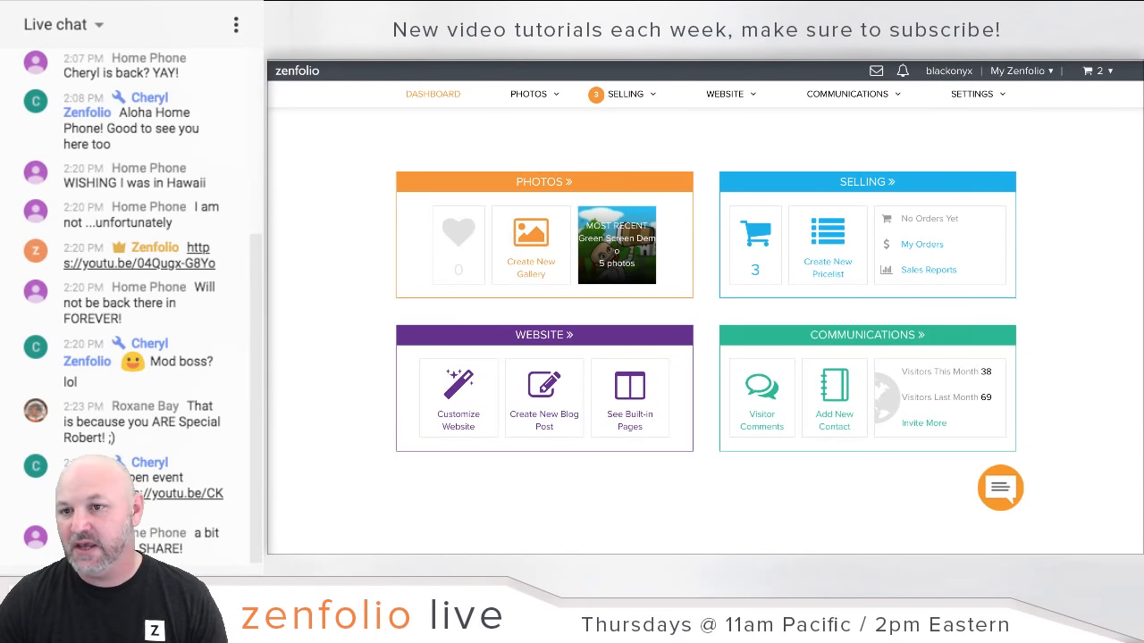
pyautogui.scroll(3, 132, 304)
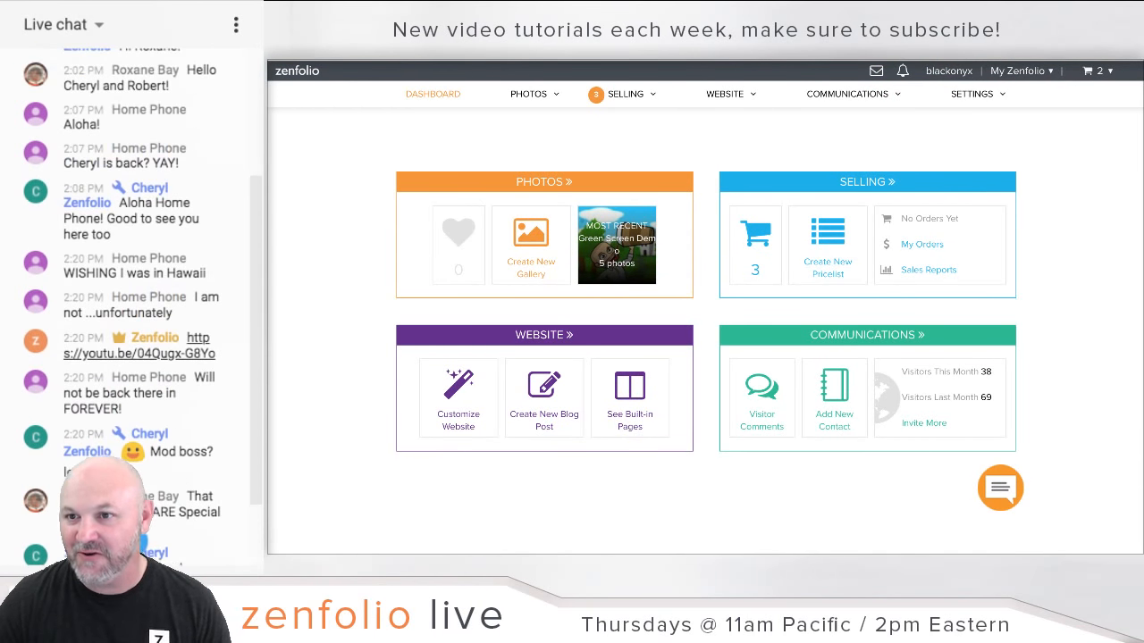
pyautogui.scroll(1, 131, 304)
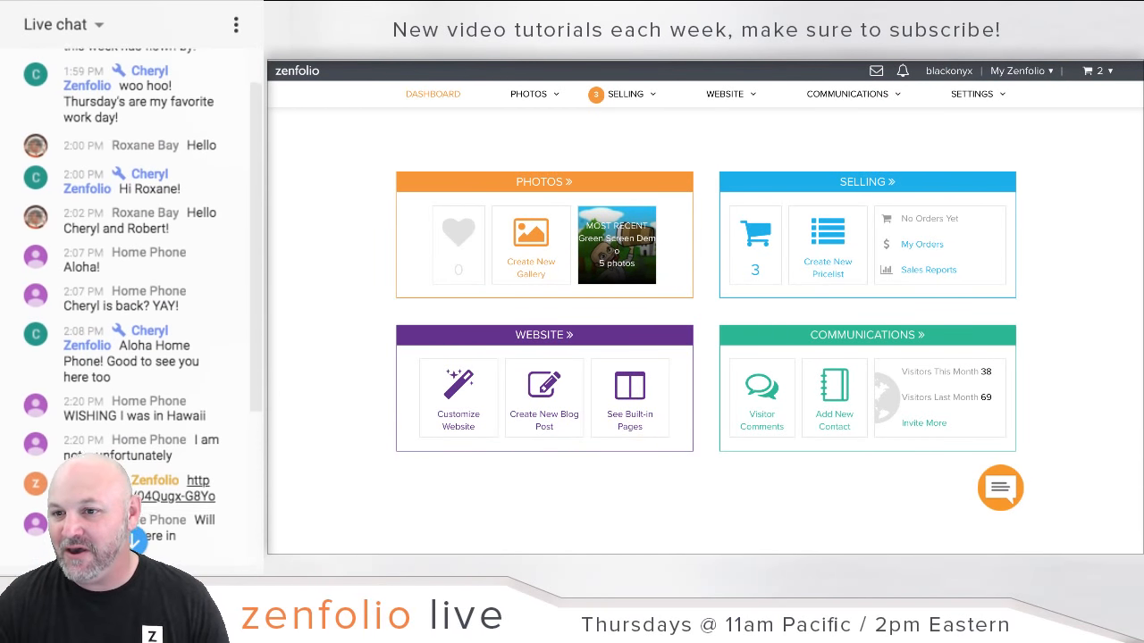
pyautogui.scroll(-3, 131, 304)
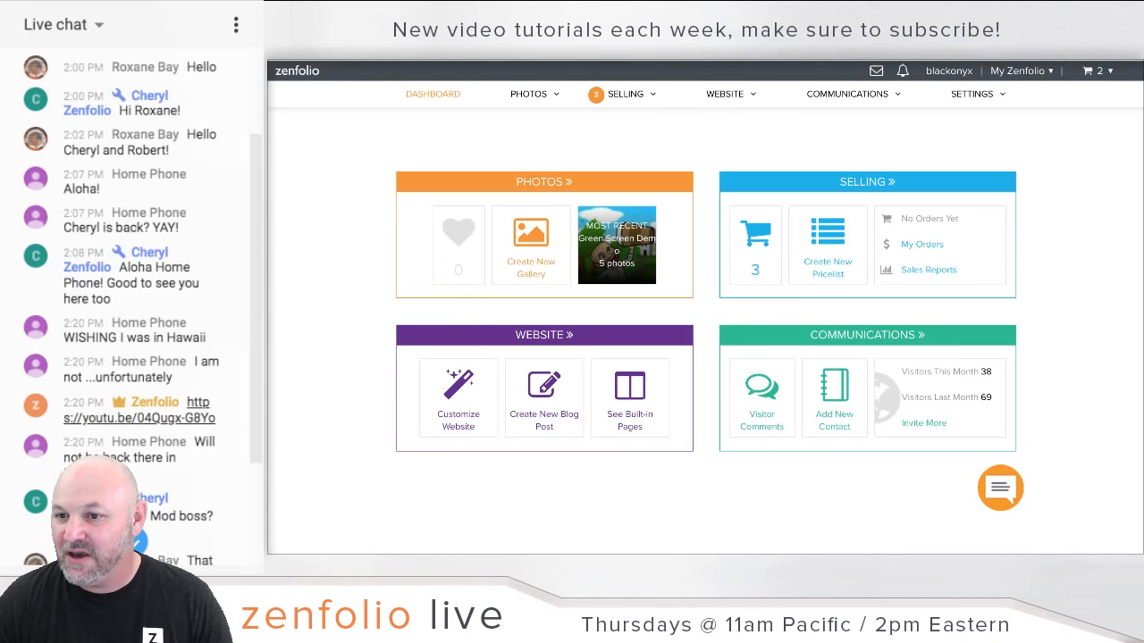
pyautogui.scroll(-1, 131, 304)
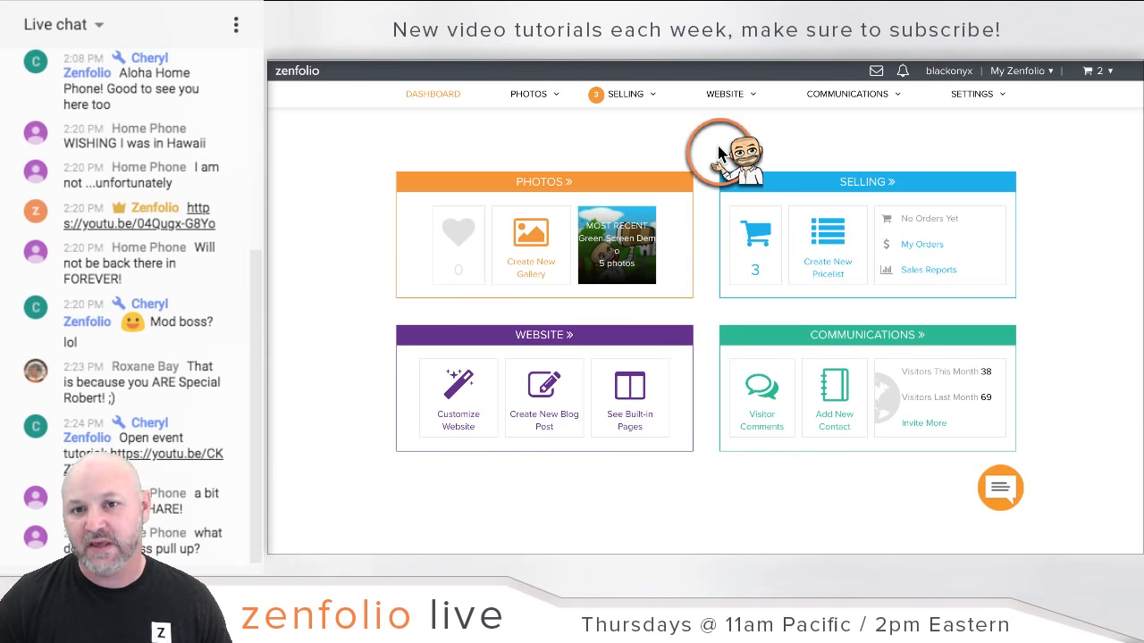
# Add a blank price list in the selling area and name it Portraits.
pyautogui.click(626, 101)
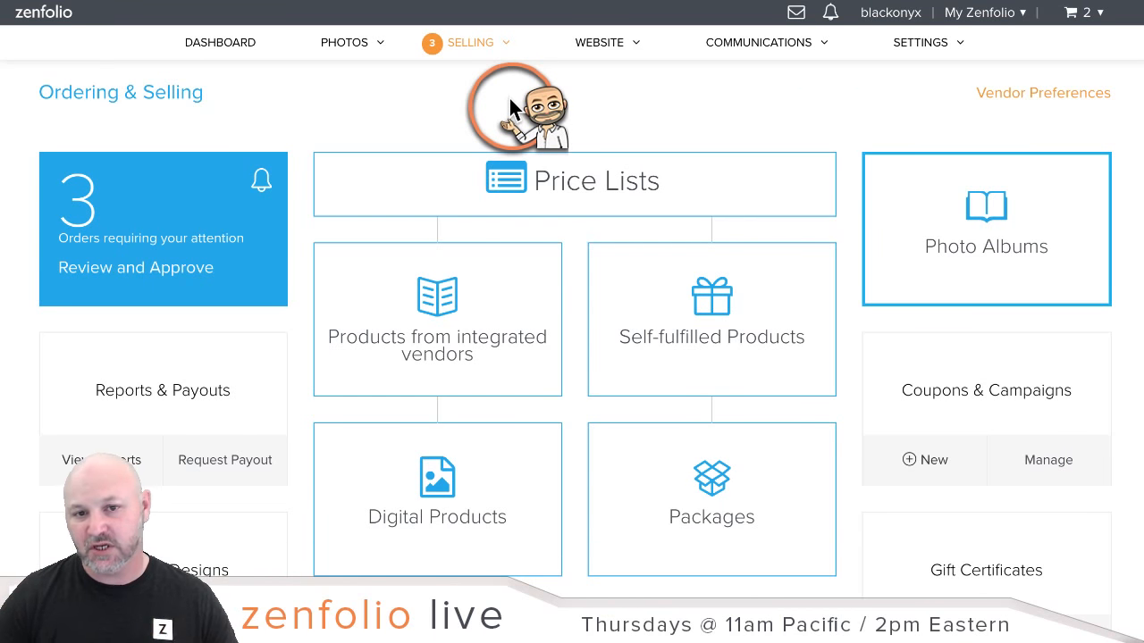
pyautogui.click(583, 185)
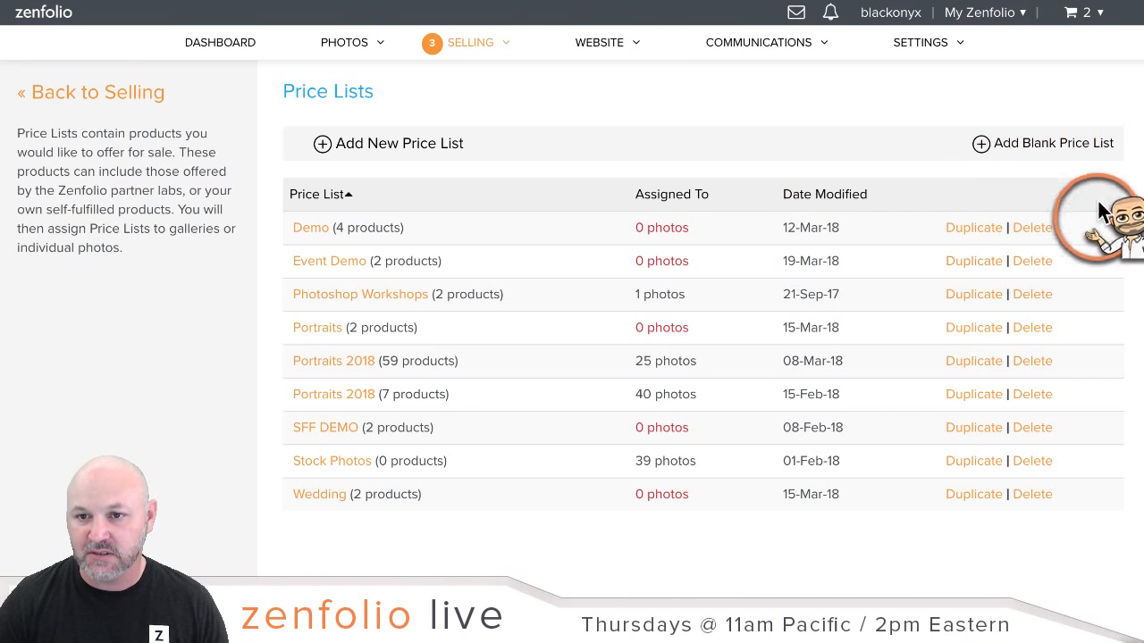
pyautogui.click(1019, 145)
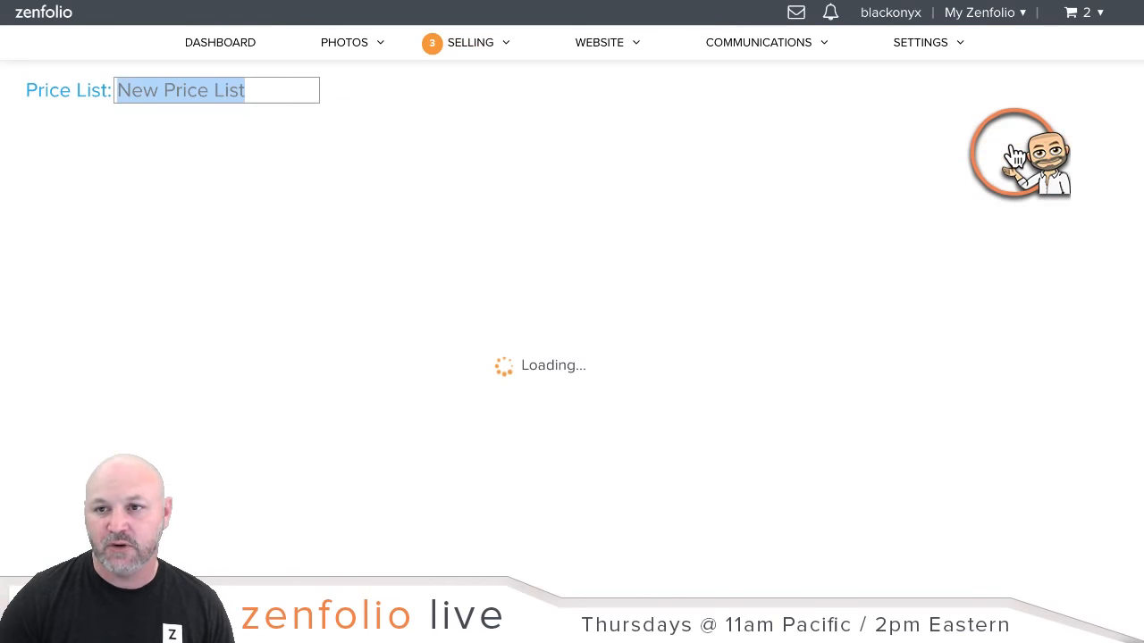
pyautogui.tripleClick(278, 93)
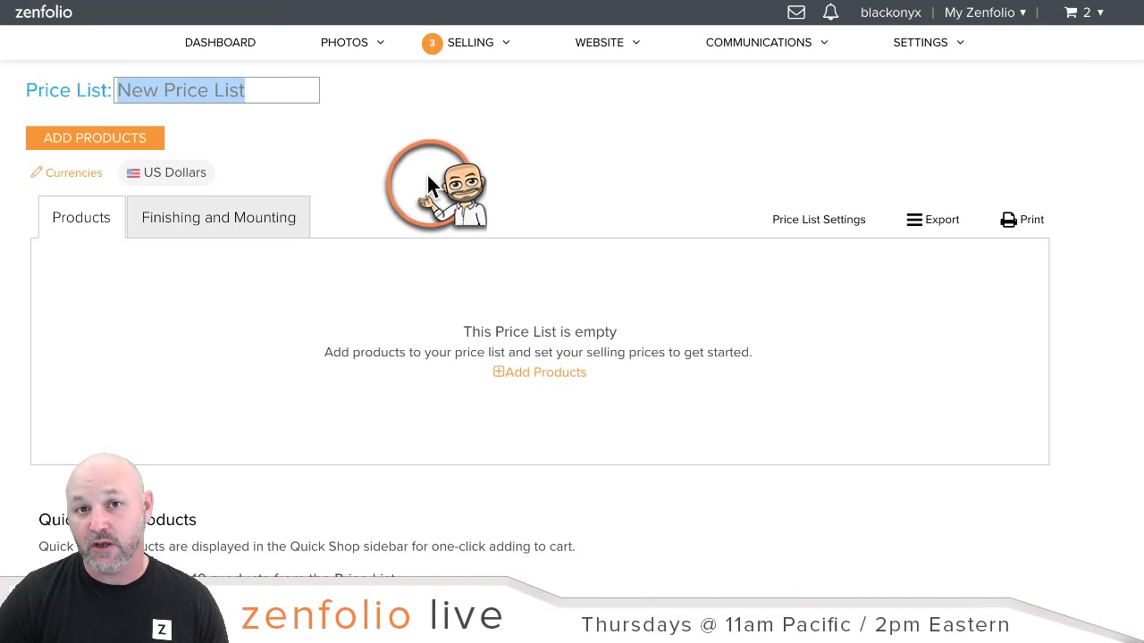
pyautogui.write('P')
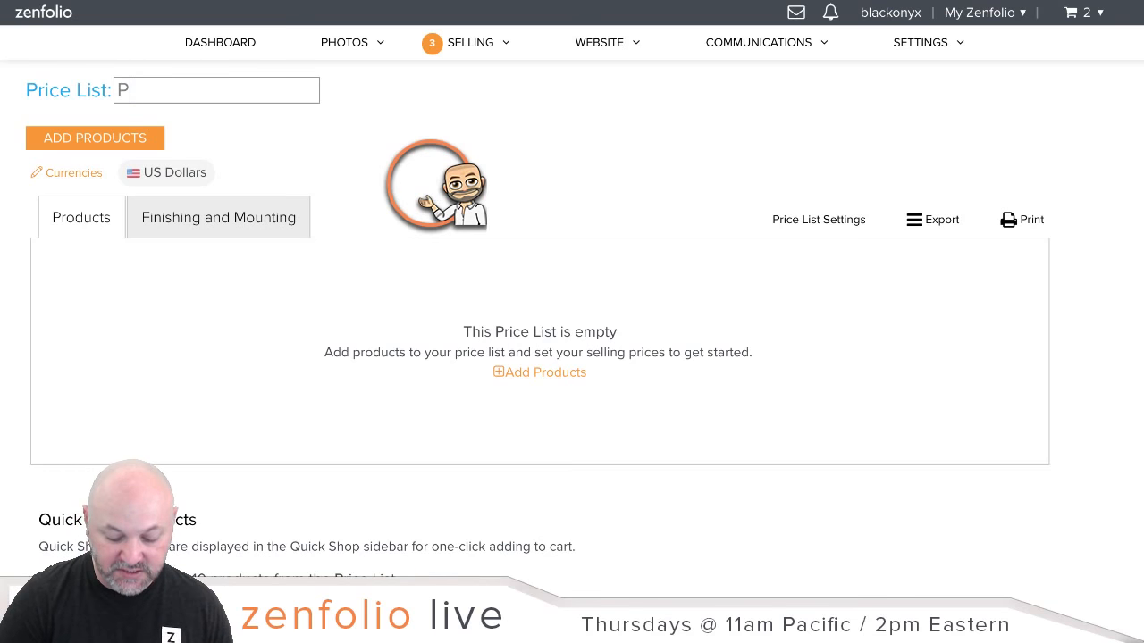
pyautogui.write('ortraits')
pyautogui.click(425, 175)
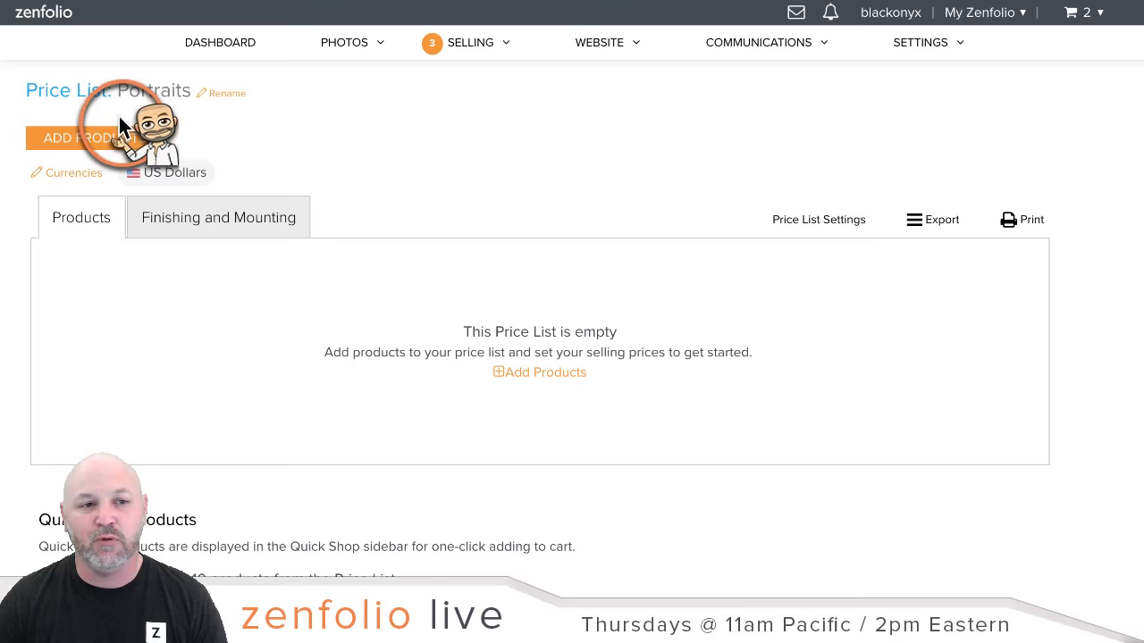
# Open the product shop for the Portraits price list and show only products from MpixPro Lab.
pyautogui.click(95, 139)
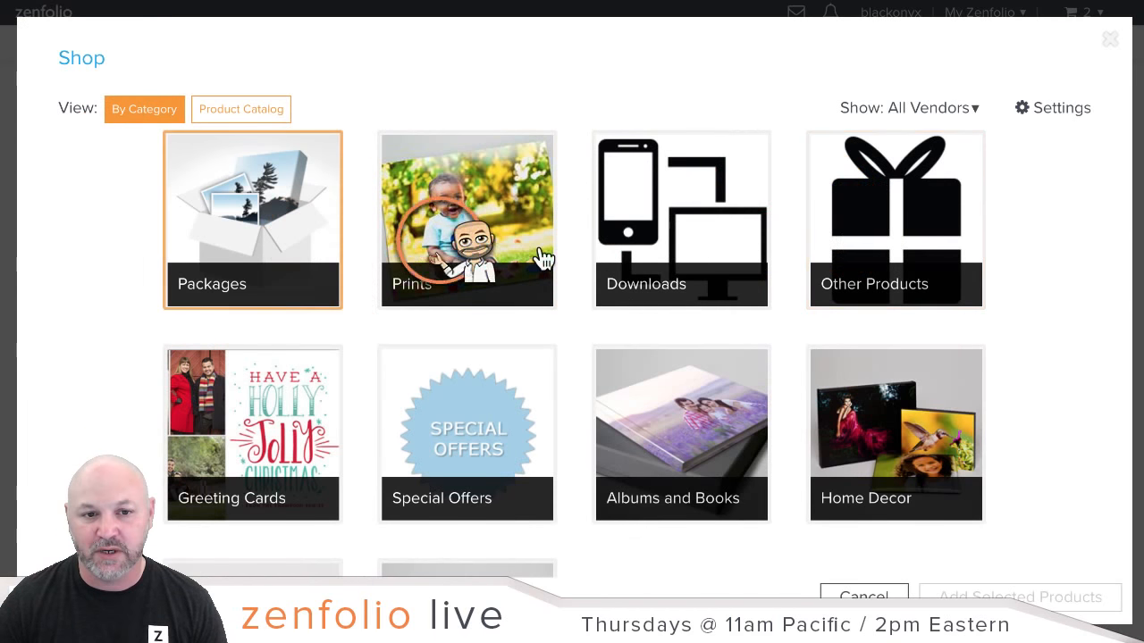
pyautogui.click(511, 221)
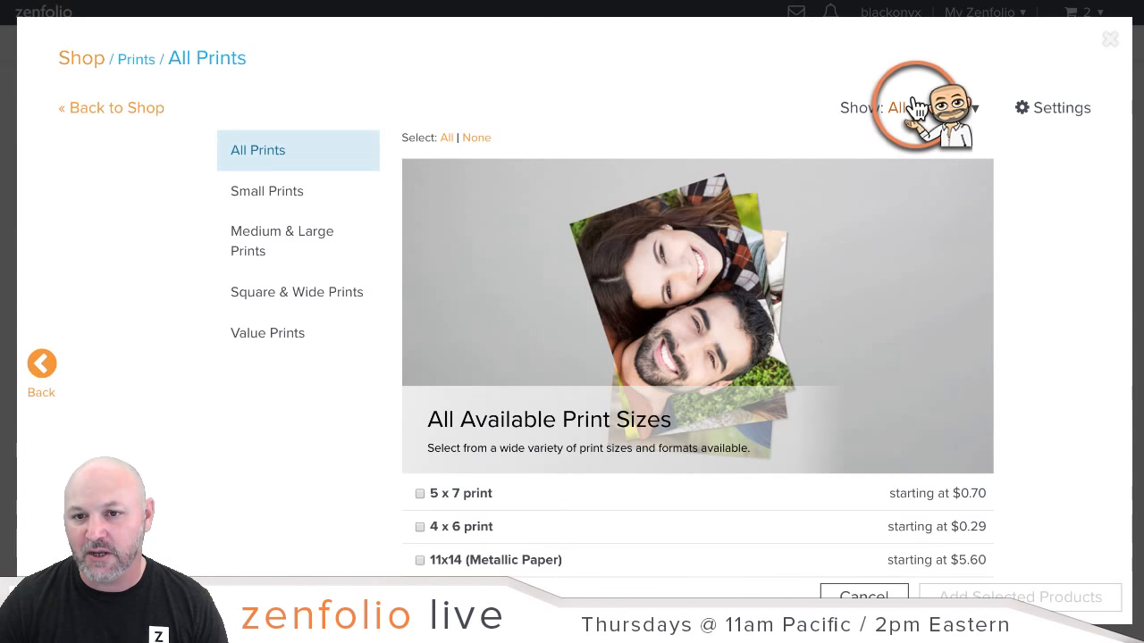
pyautogui.click(888, 107)
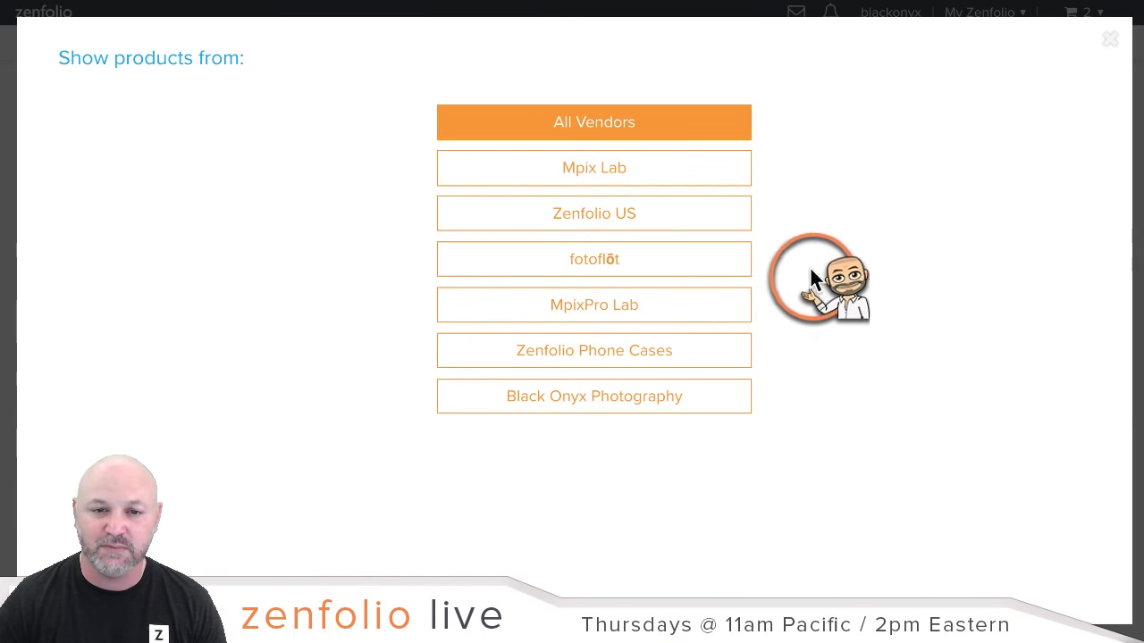
pyautogui.click(671, 313)
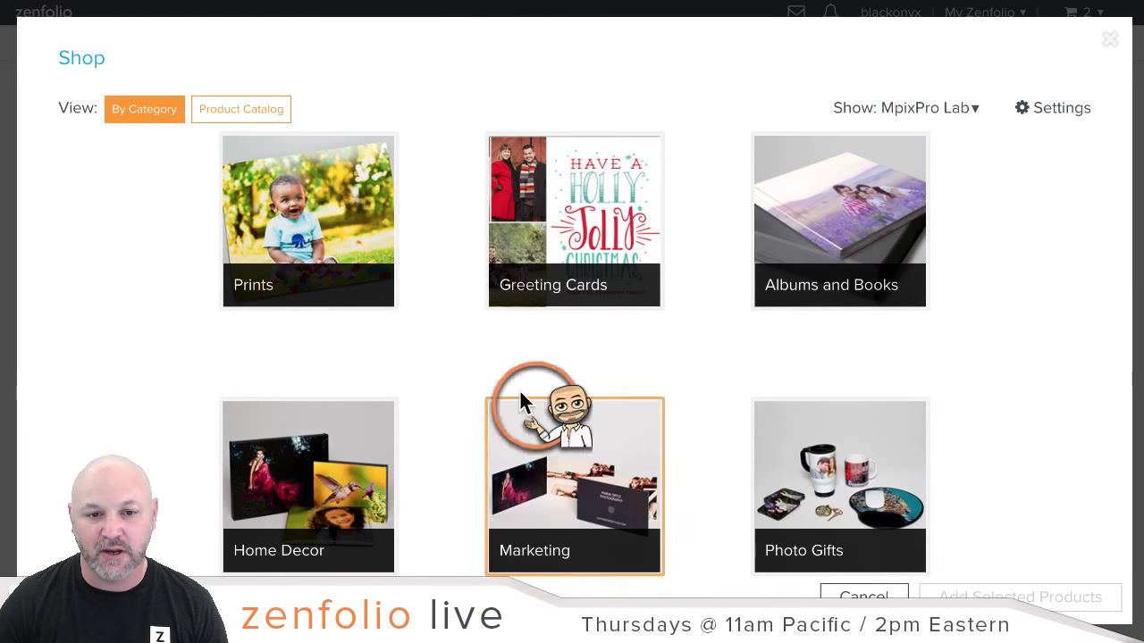
# Add the 4" x 6", 8" x 12" and 16" x 20" MpixPro Lab prints to the Portraits price list.
pyautogui.click(319, 206)
pyautogui.scroll(-5, 572, 385)
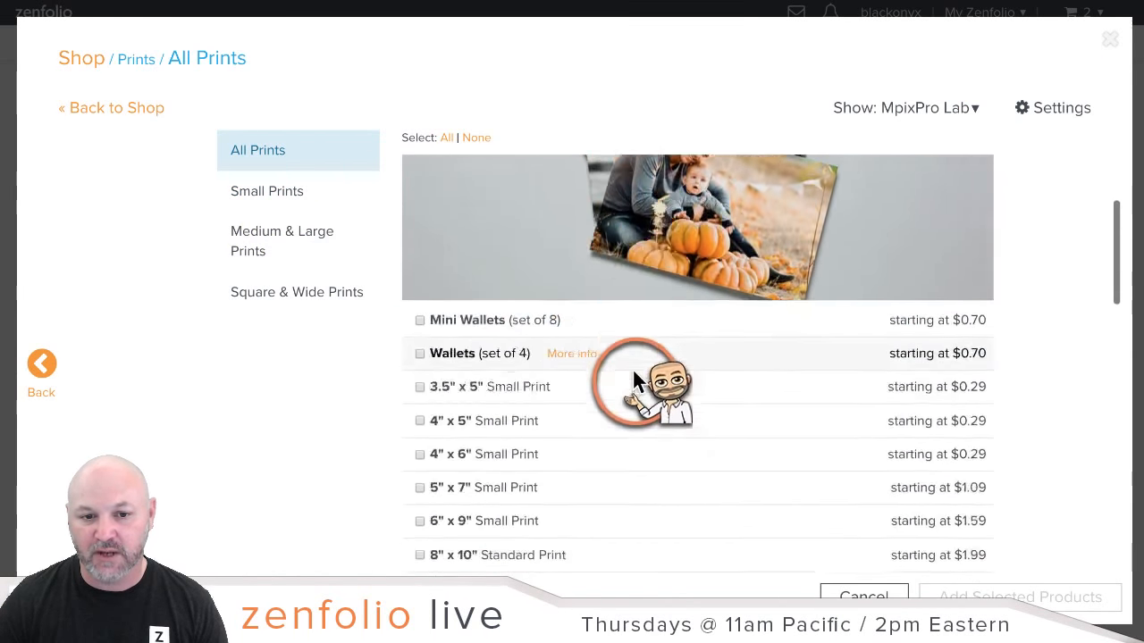
pyautogui.click(420, 222)
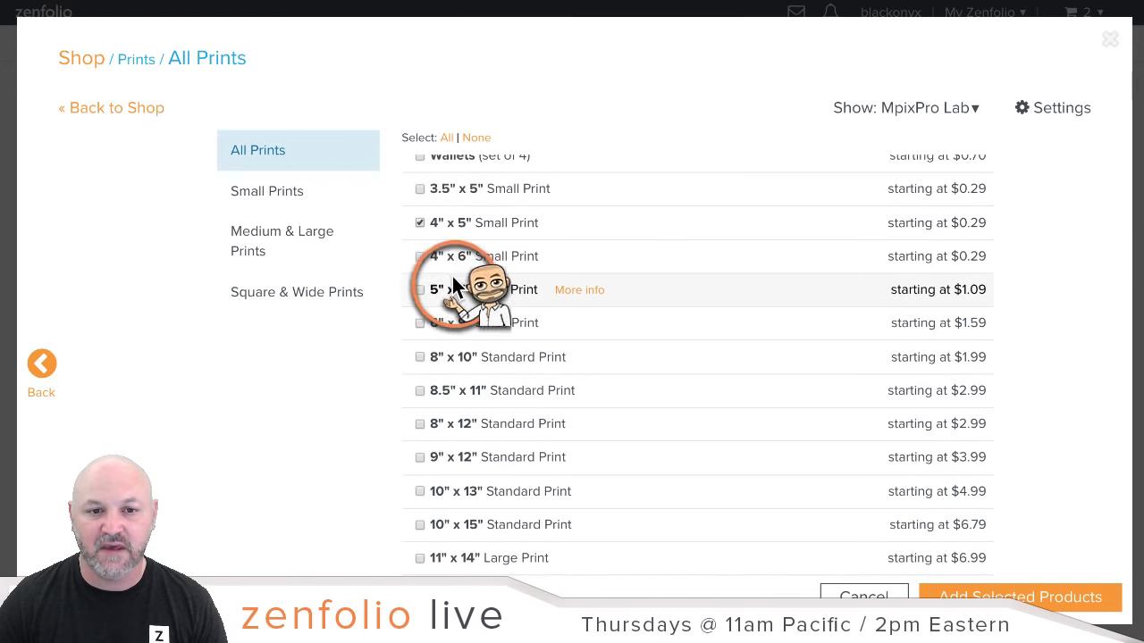
pyautogui.click(420, 222)
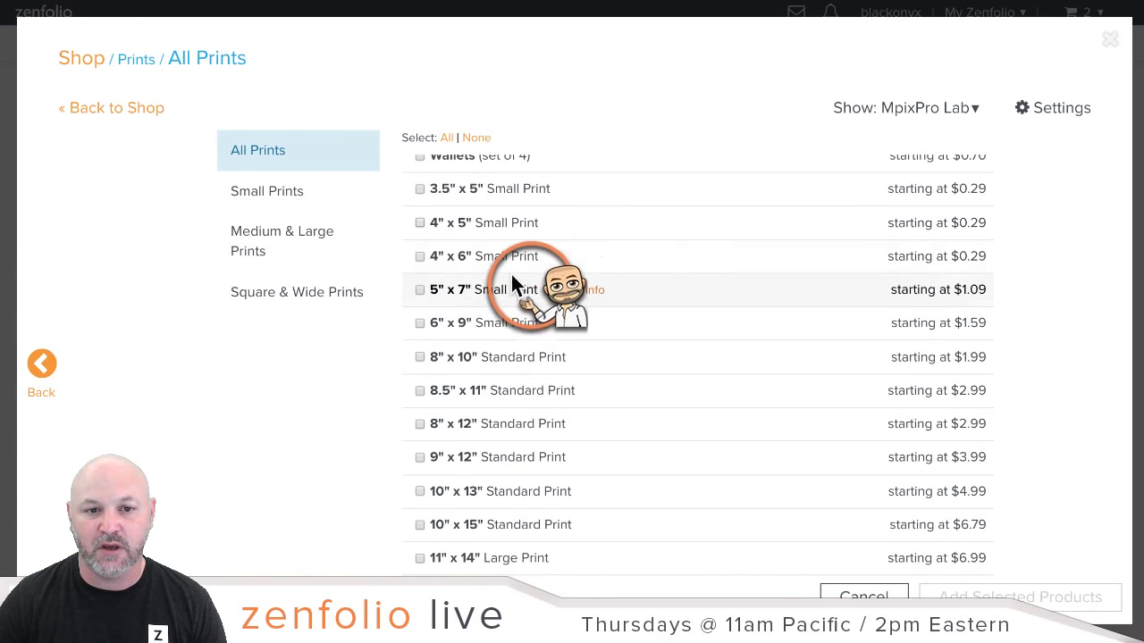
pyautogui.click(420, 257)
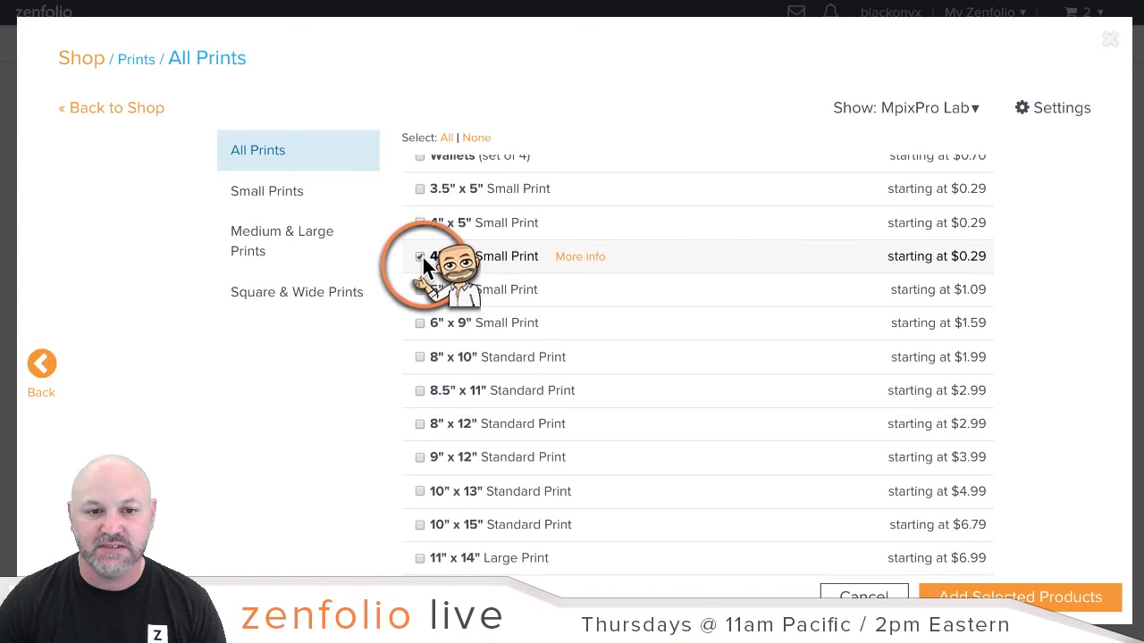
pyautogui.click(420, 423)
pyautogui.scroll(-2, 465, 418)
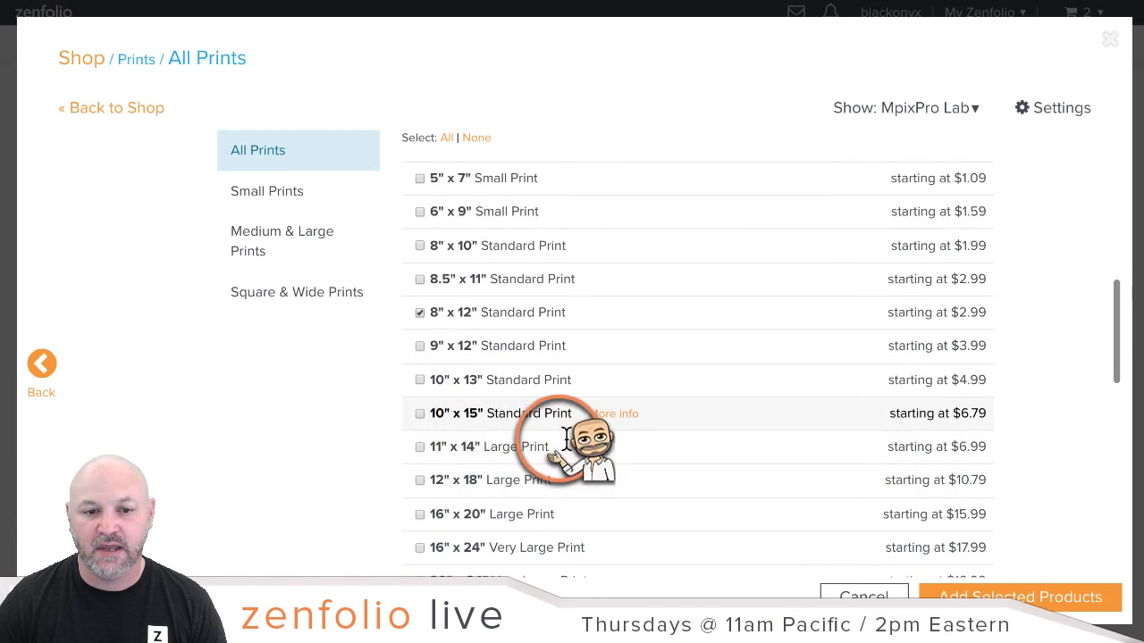
pyautogui.click(420, 514)
pyautogui.scroll(-2, 1070, 424)
pyautogui.click(1097, 578)
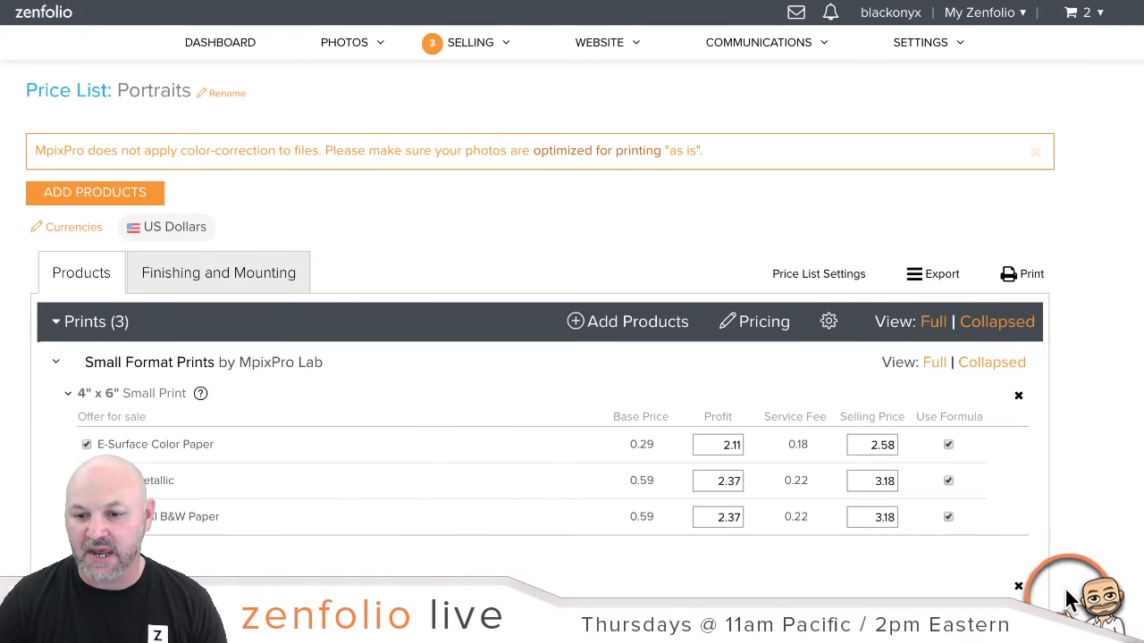
# Set the Prints pricing formula to fixed markup 0 and 400% over base price, rounded up to 00, and save the Portraits price list.
pyautogui.scroll(-1, 1089, 398)
pyautogui.click(765, 260)
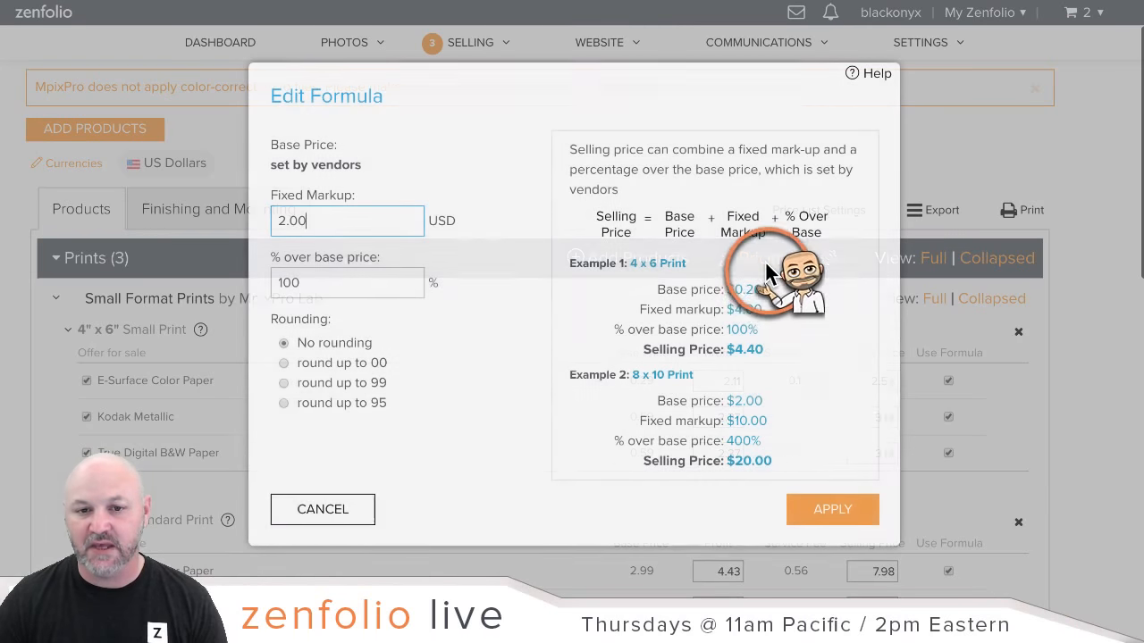
pyautogui.doubleClick(342, 217)
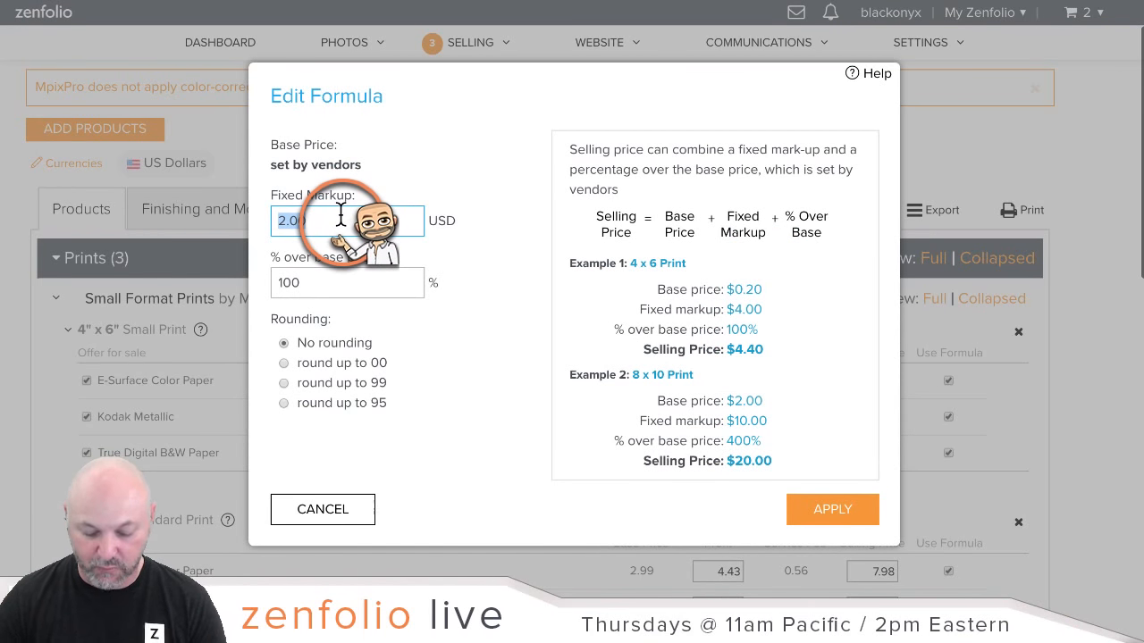
pyautogui.write('0')
pyautogui.doubleClick(343, 282)
pyautogui.write('400')
pyautogui.click(344, 364)
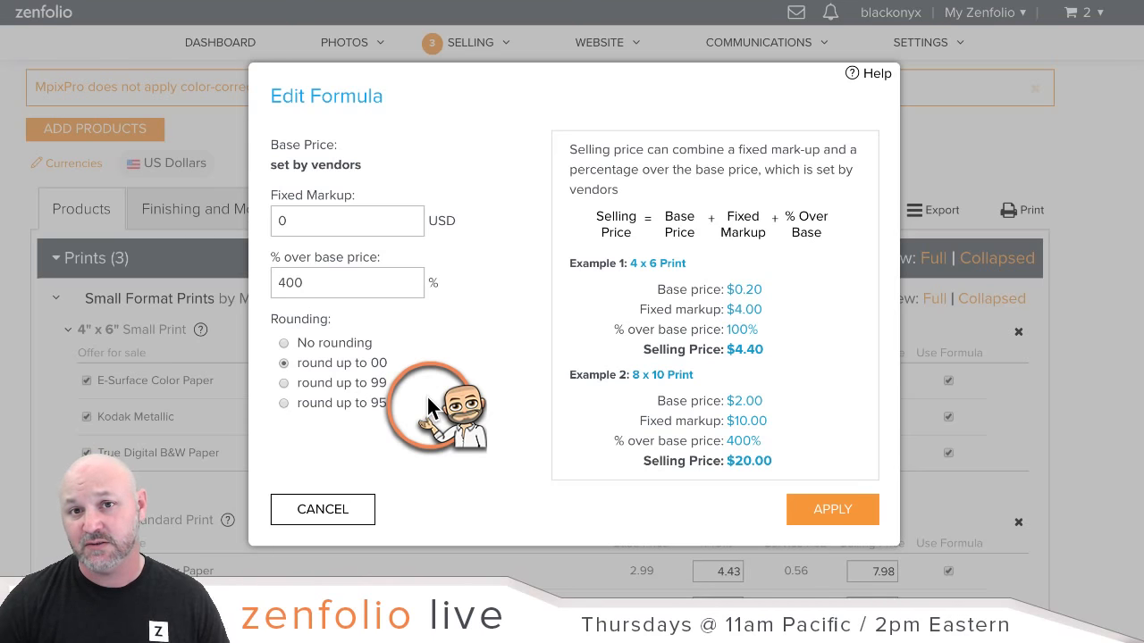
pyautogui.click(813, 506)
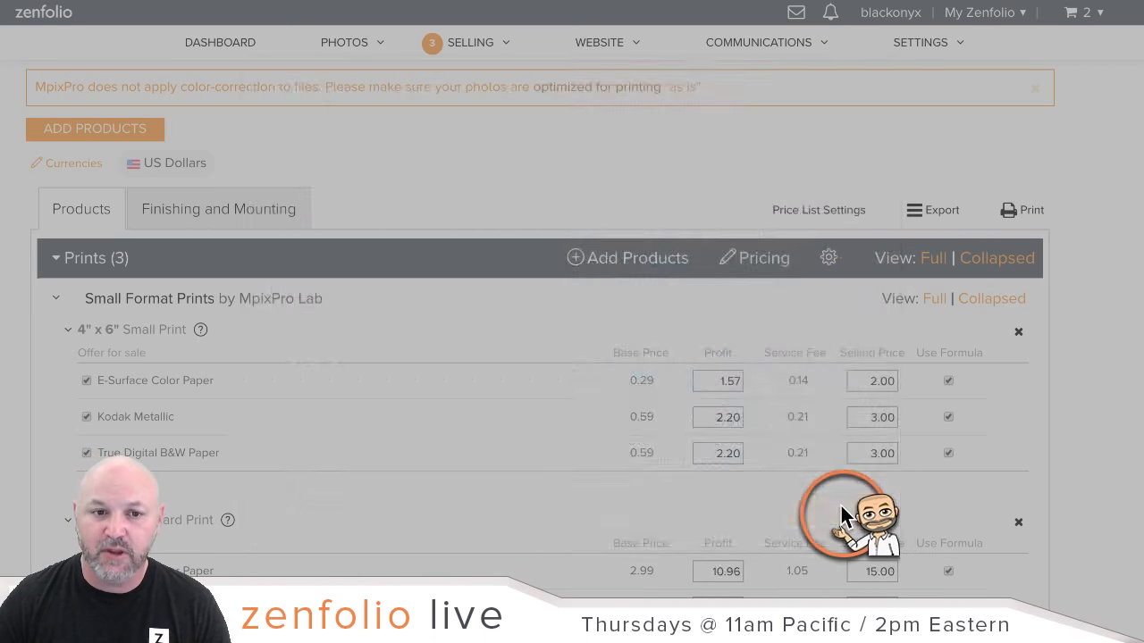
pyautogui.scroll(-15, 1095, 320)
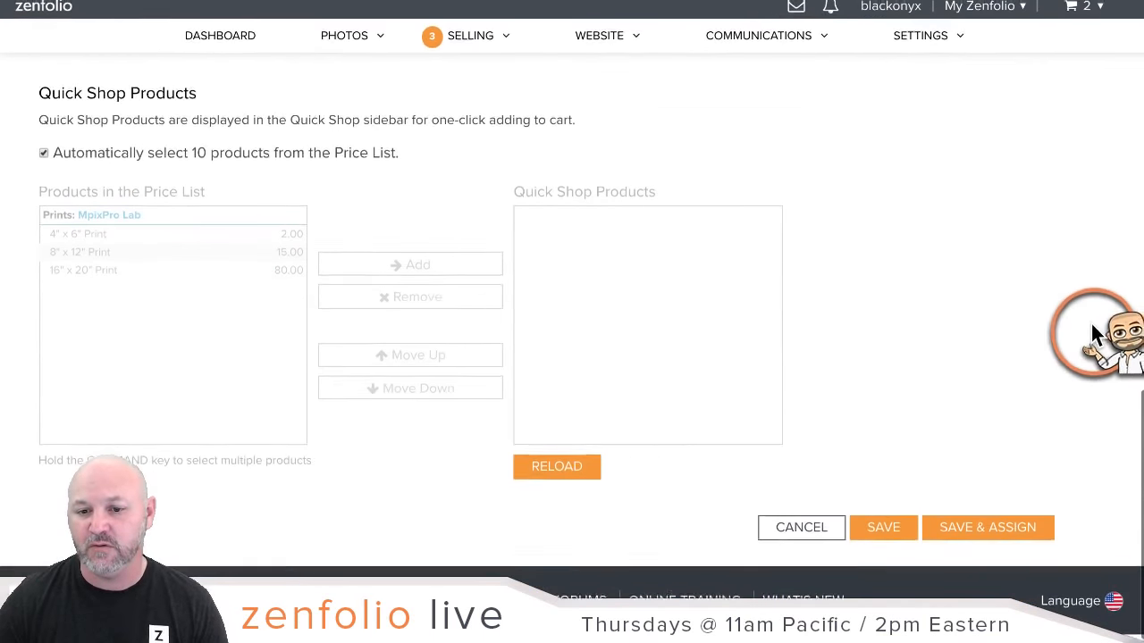
pyautogui.click(910, 539)
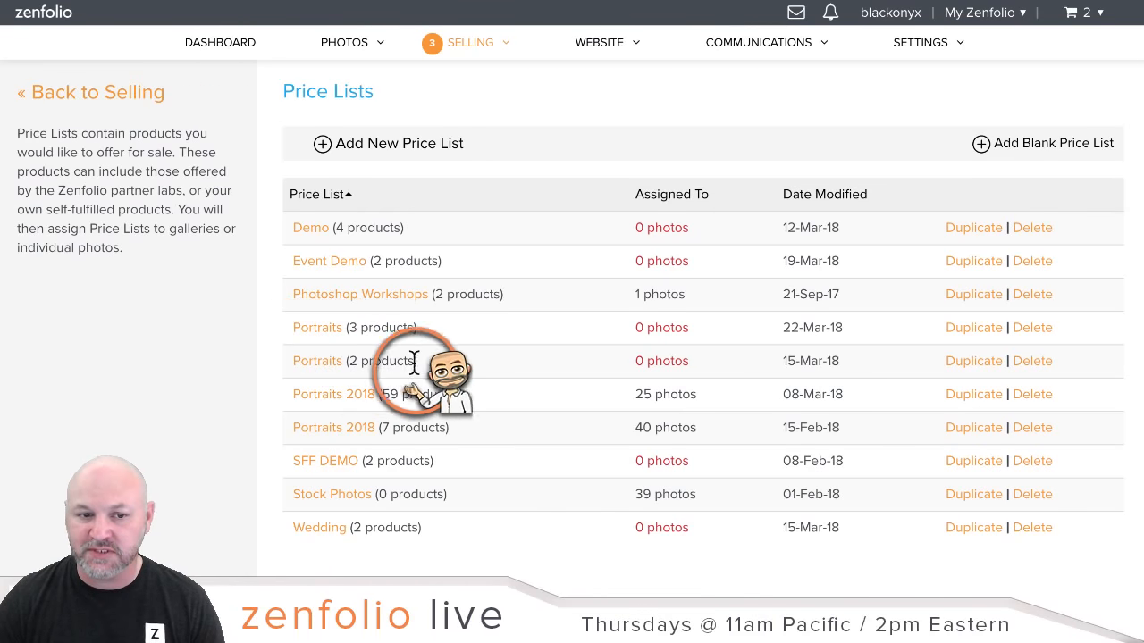
# Delete the older two-product Portraits price list and both Portraits 2018 price lists.
pyautogui.click(1032, 360)
pyautogui.click(679, 332)
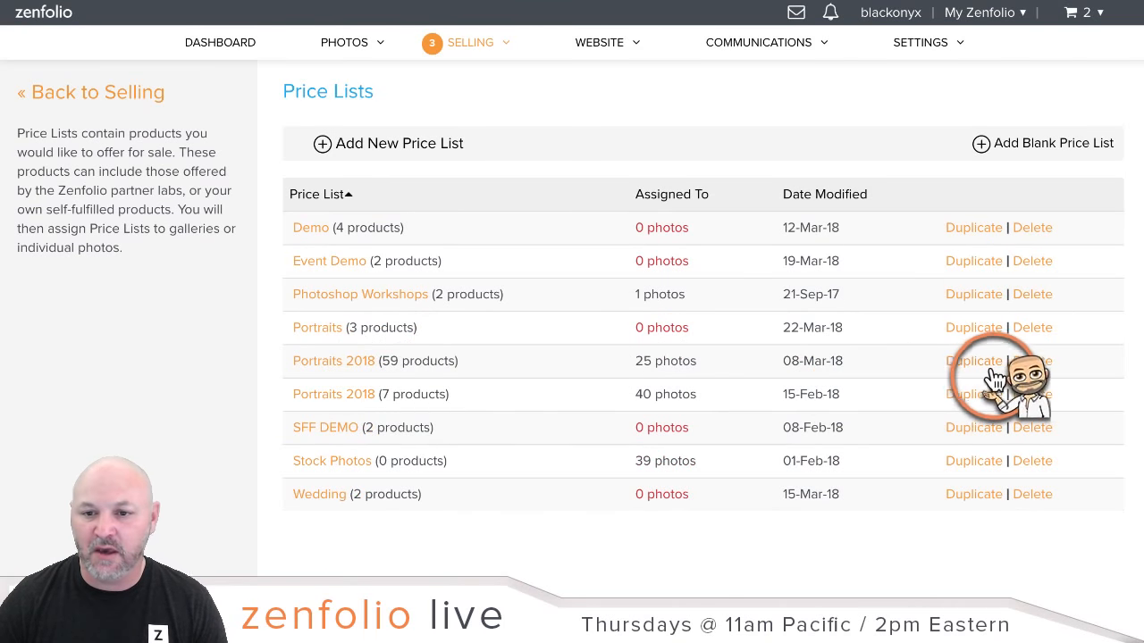
pyautogui.click(1028, 361)
pyautogui.click(672, 329)
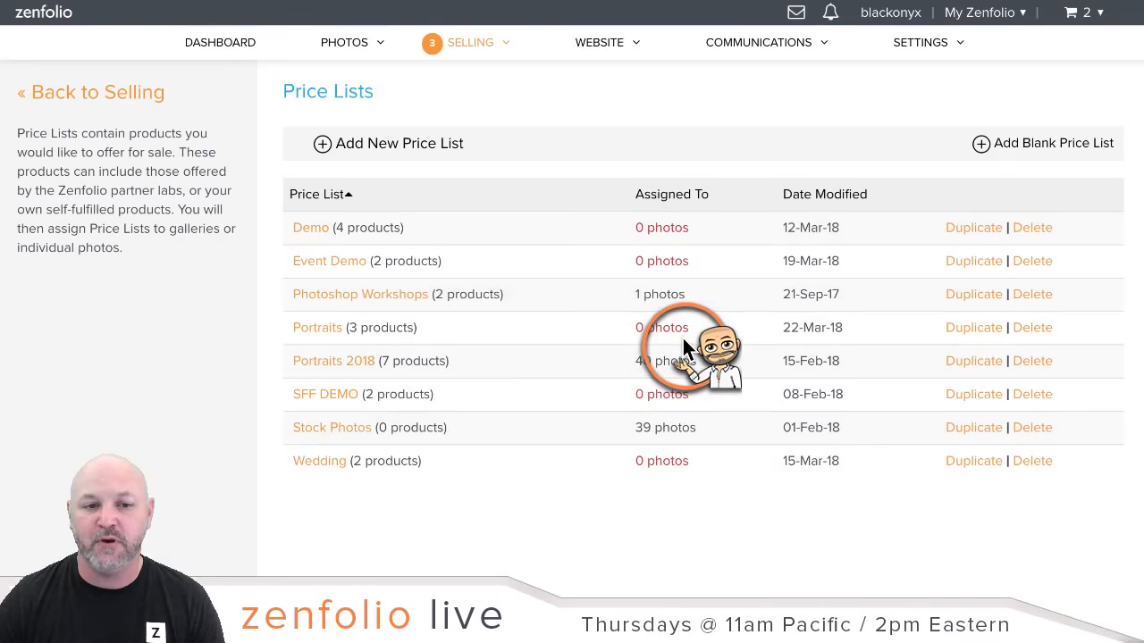
pyautogui.click(1032, 360)
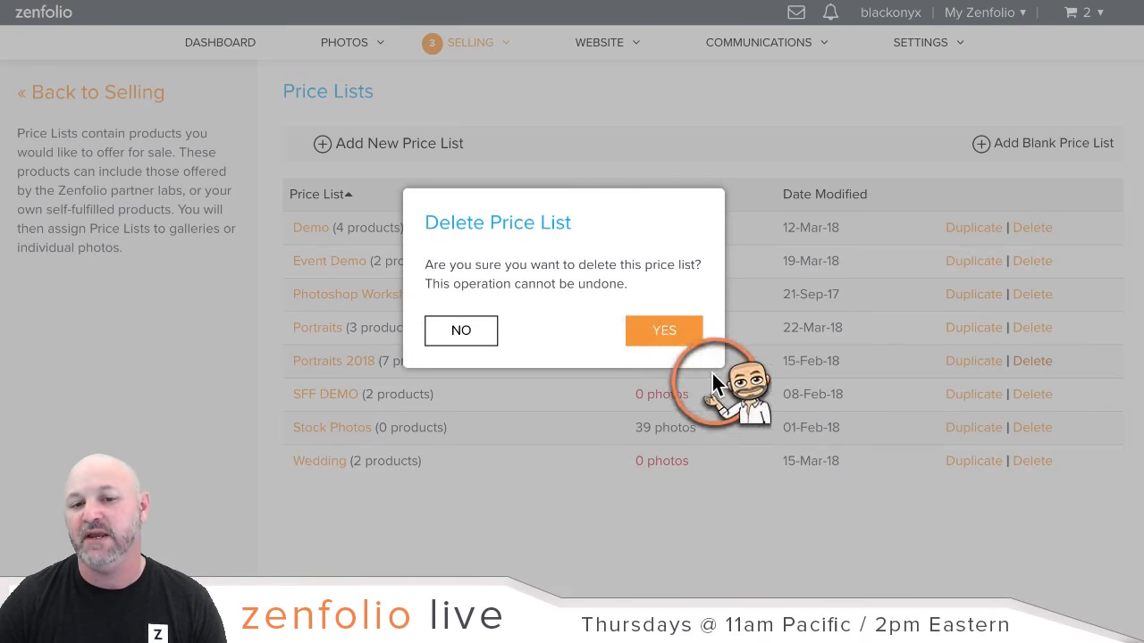
pyautogui.click(661, 332)
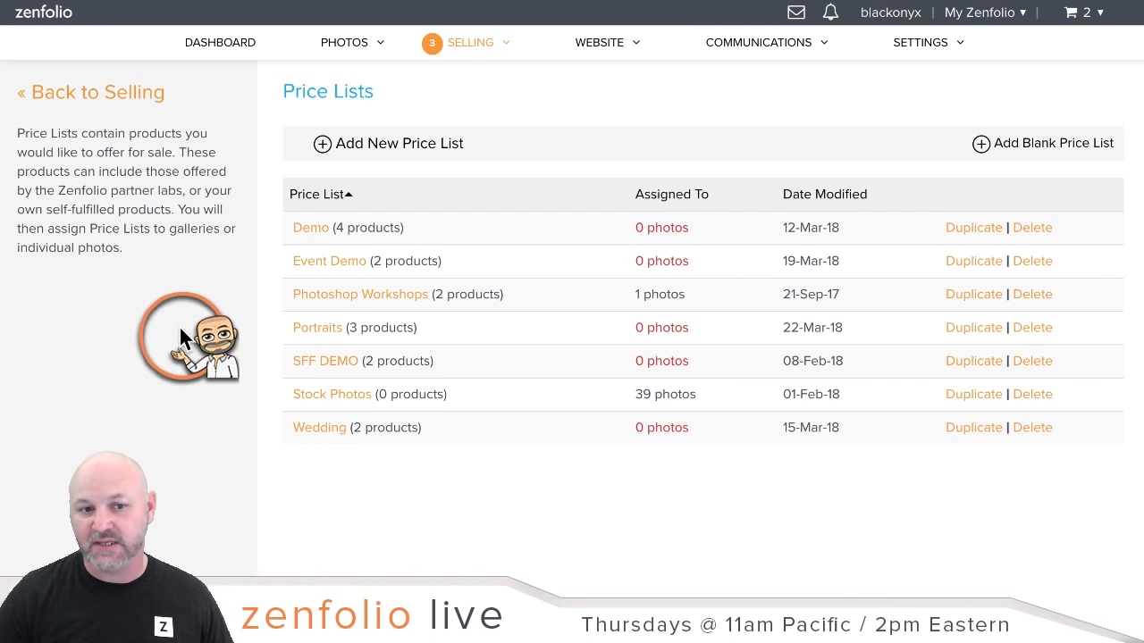
# Duplicate the Portraits price list and rename the copy Sports.
pyautogui.click(984, 333)
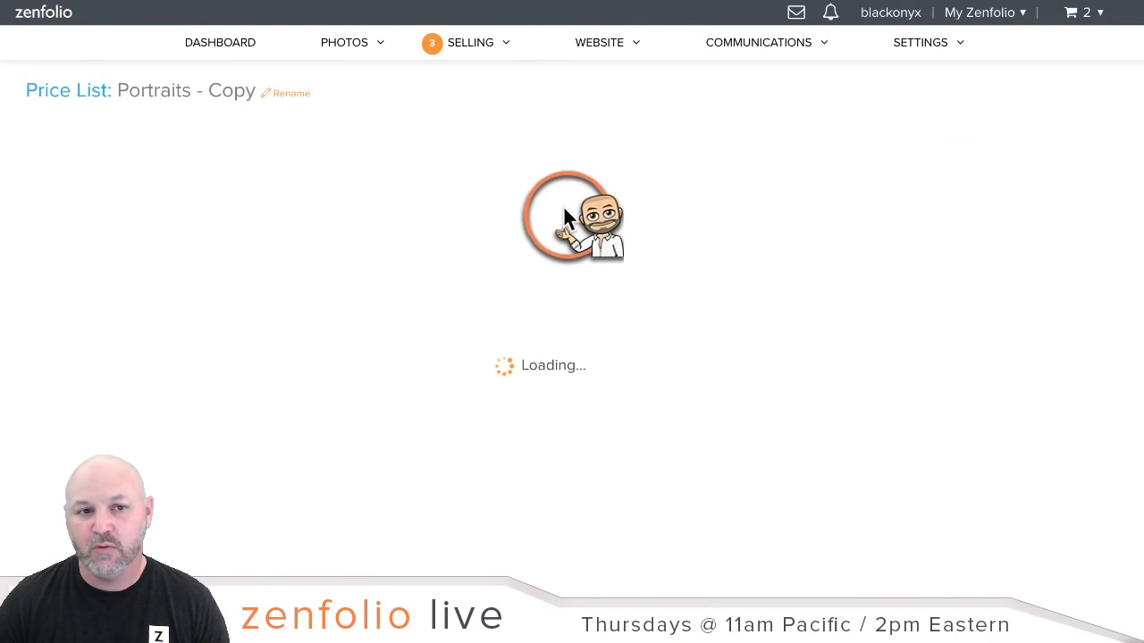
pyautogui.click(288, 92)
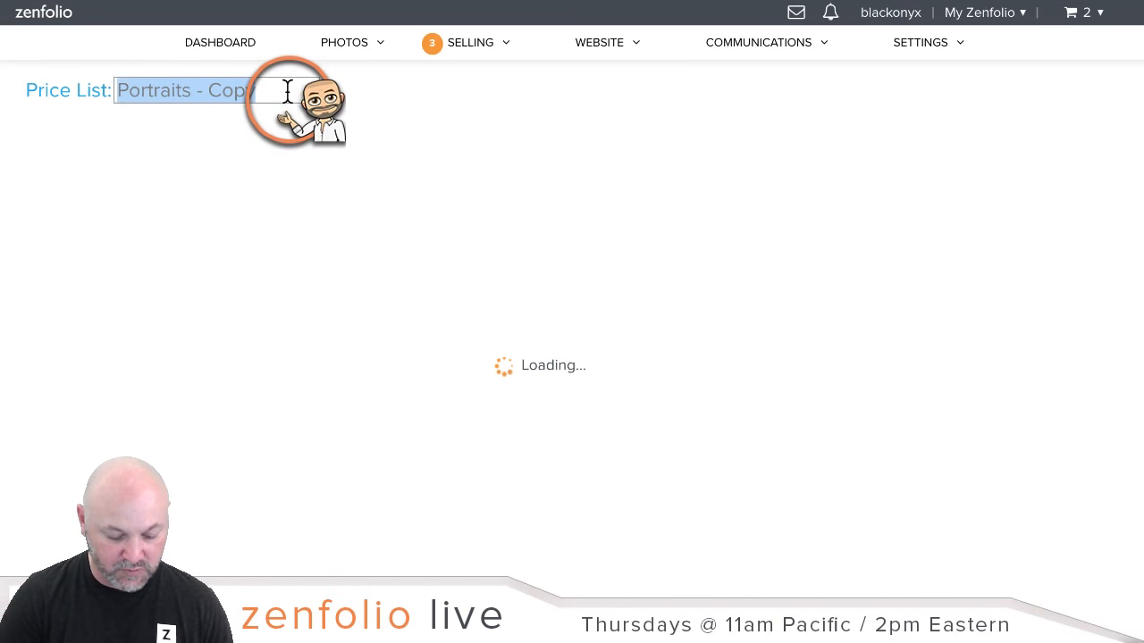
pyautogui.write('Sports')
pyautogui.press('Return')
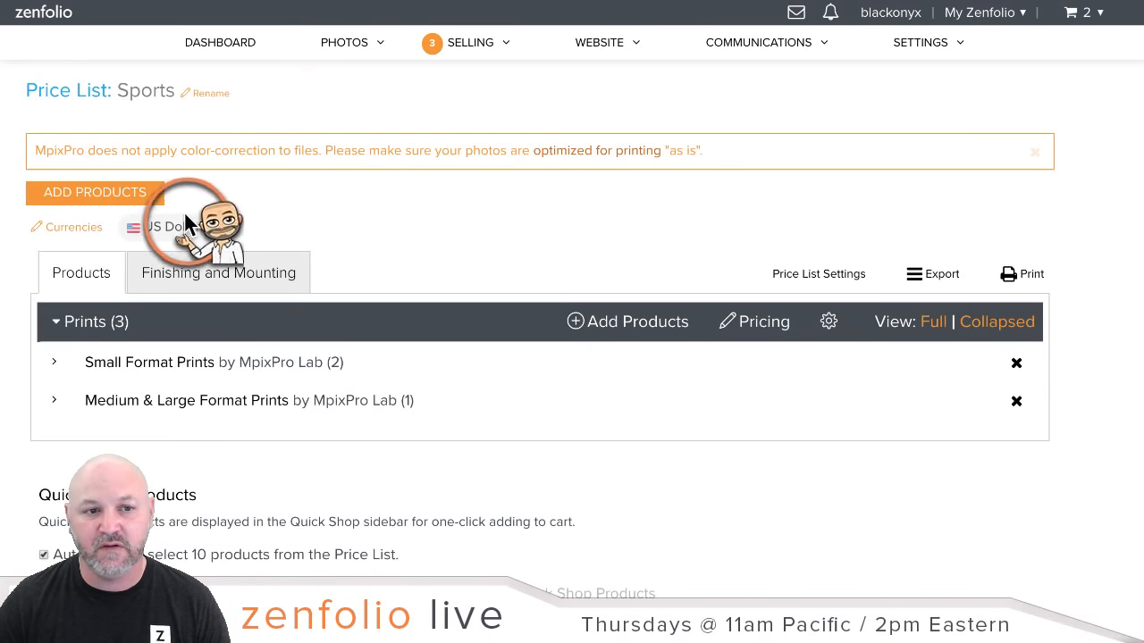
# Add the Memory Mate product from the Sports and School photo gifts to the Sports price list.
pyautogui.click(114, 193)
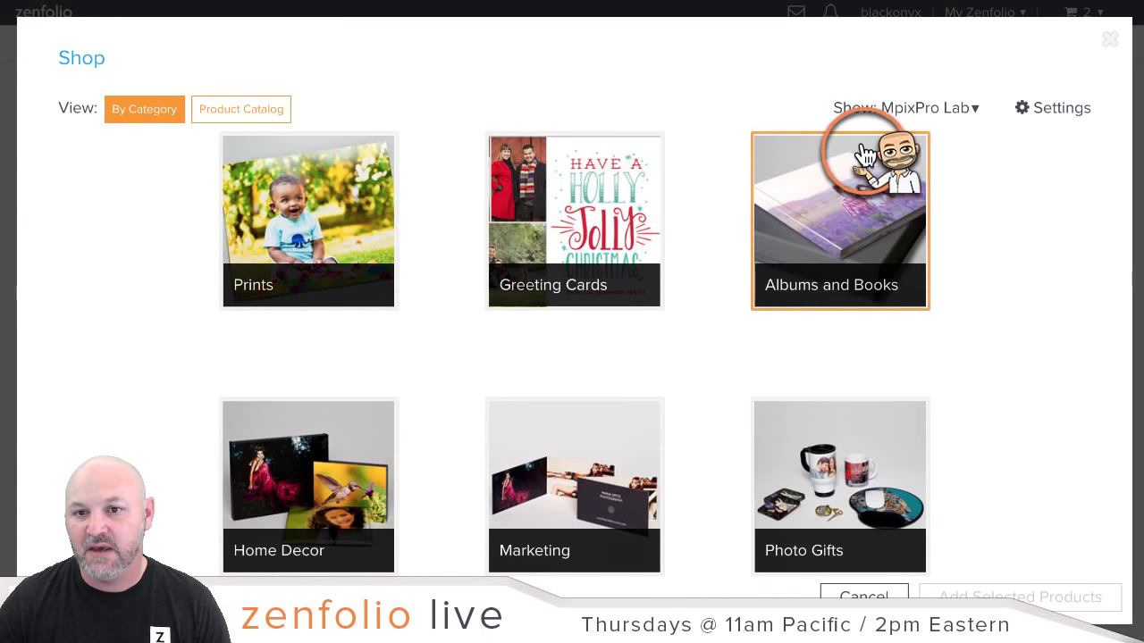
pyautogui.click(925, 425)
pyautogui.click(288, 234)
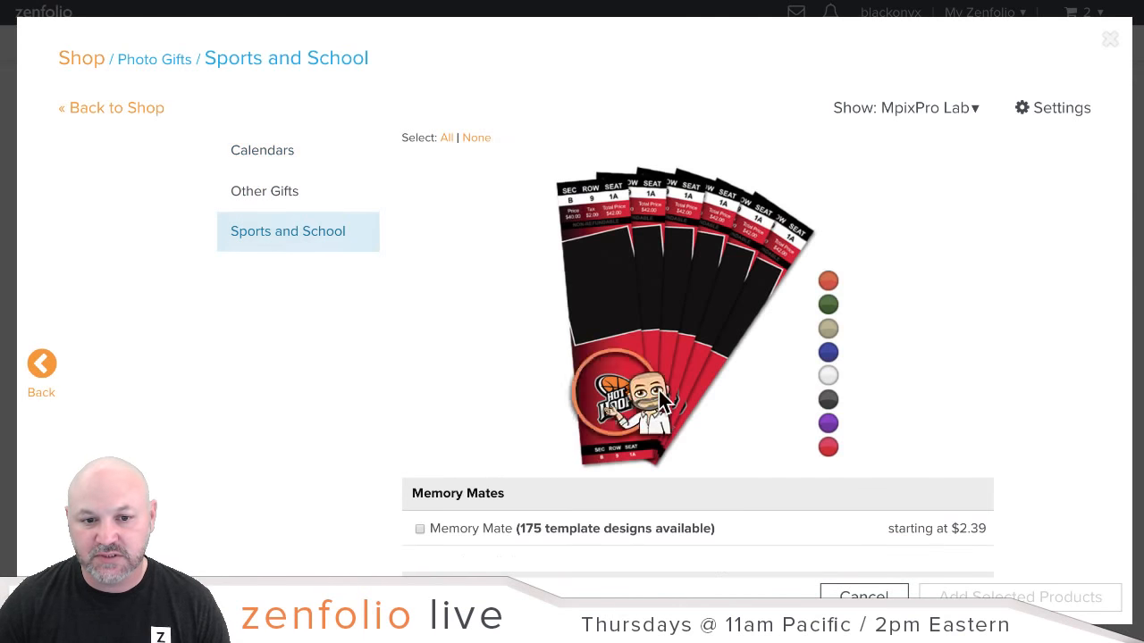
pyautogui.scroll(-2, 875, 407)
pyautogui.click(420, 418)
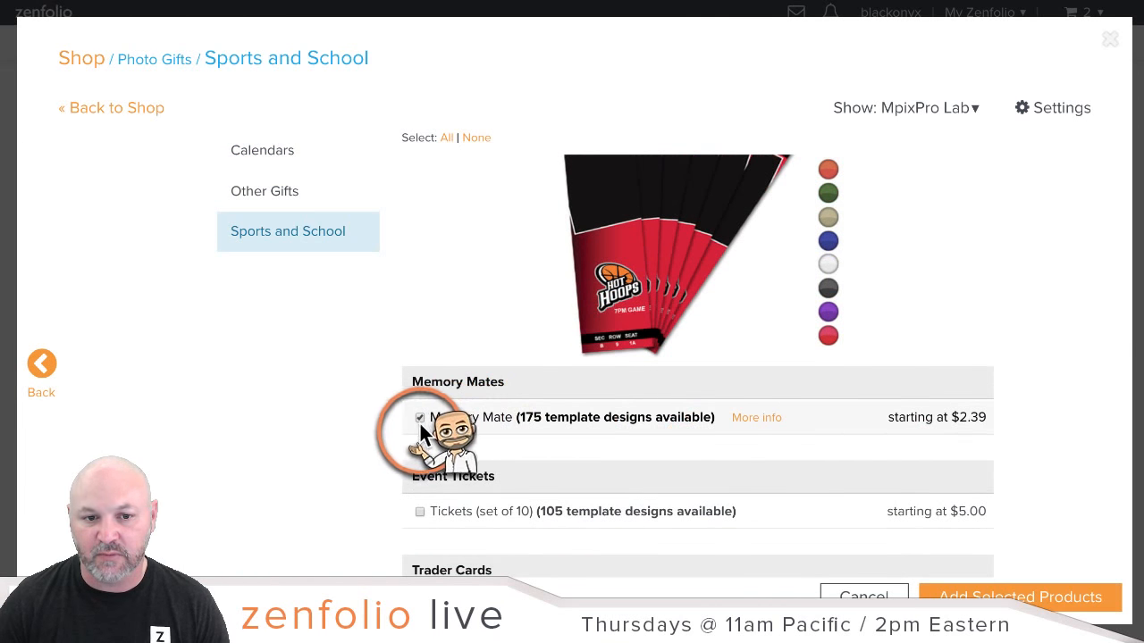
pyautogui.click(1086, 601)
# Set the Photo Gifts pricing formula to 200% over base price, rounded up to 00.
pyautogui.scroll(-3, 1095, 465)
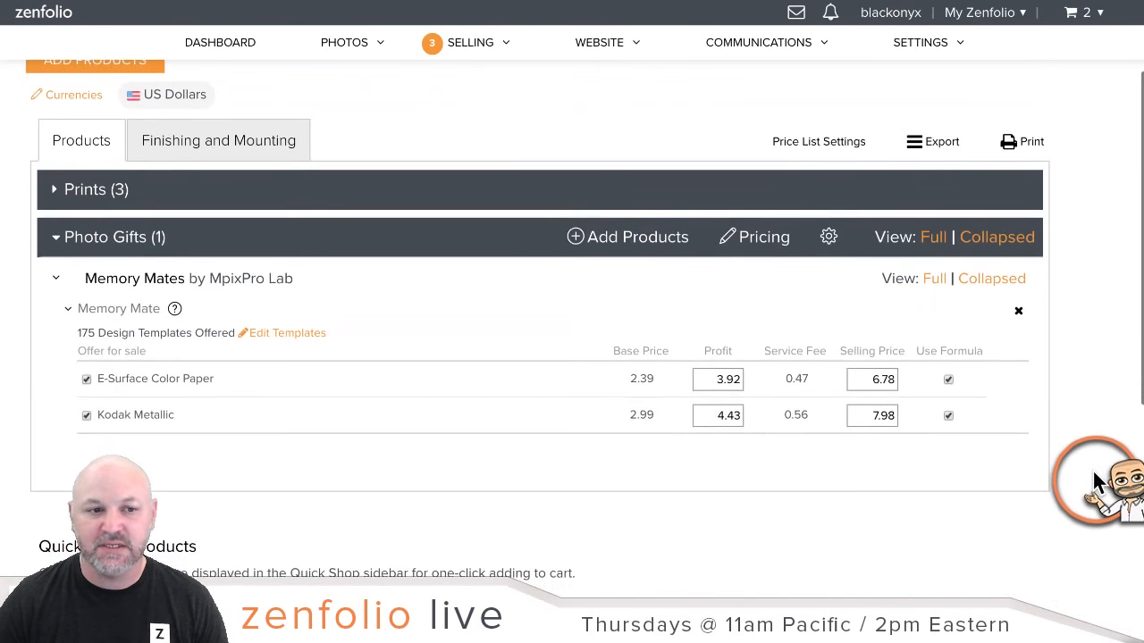
pyautogui.scroll(-1, 1093, 473)
pyautogui.click(758, 206)
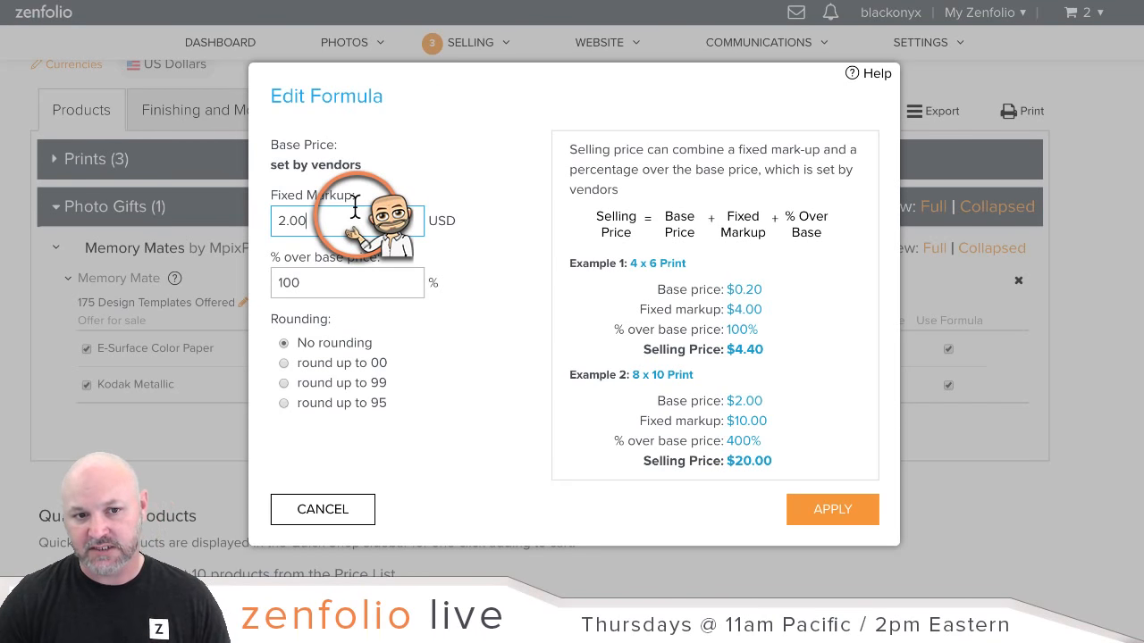
pyautogui.click(358, 278)
pyautogui.doubleClick(358, 278)
pyautogui.write('200')
pyautogui.click(331, 363)
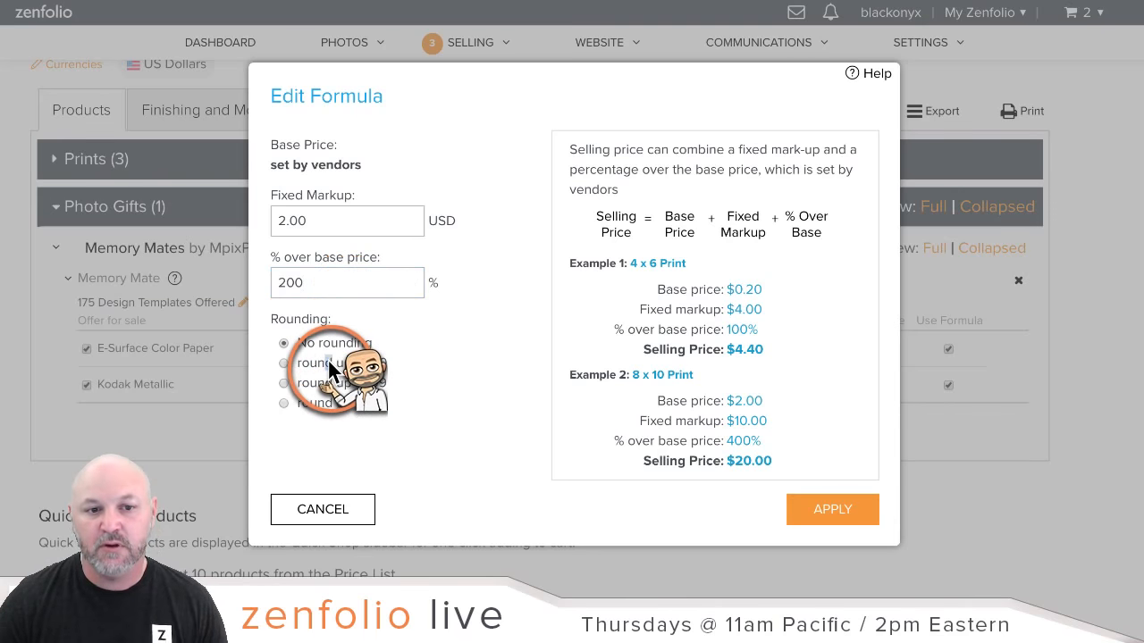
pyautogui.click(812, 503)
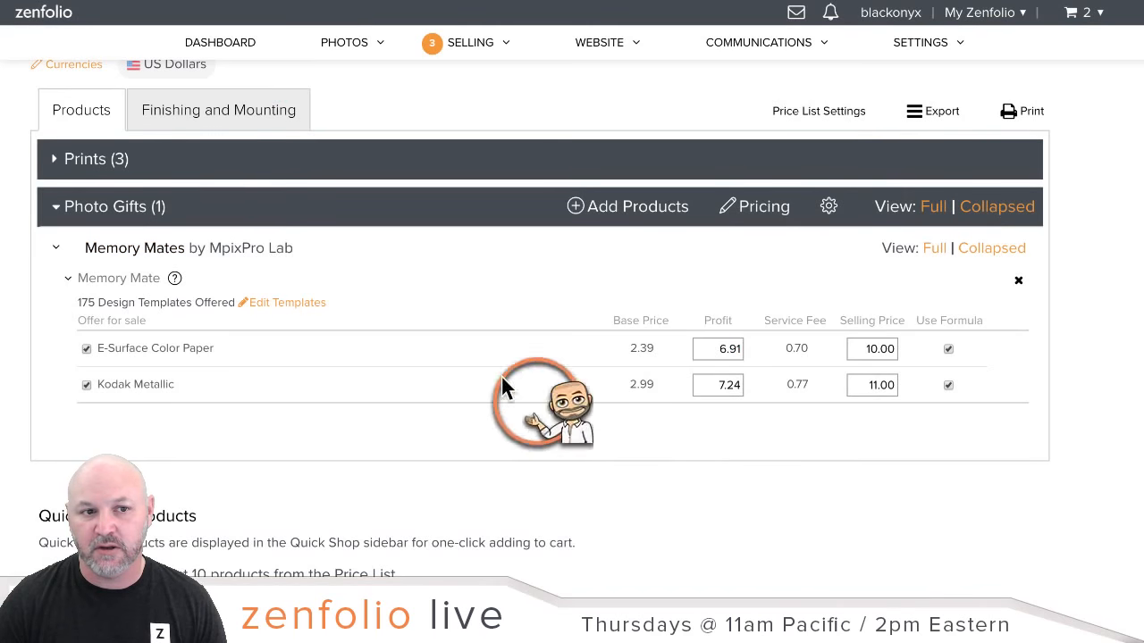
# Change the Prints pricing formula in the Sports price list to 200% over base price.
pyautogui.click(57, 161)
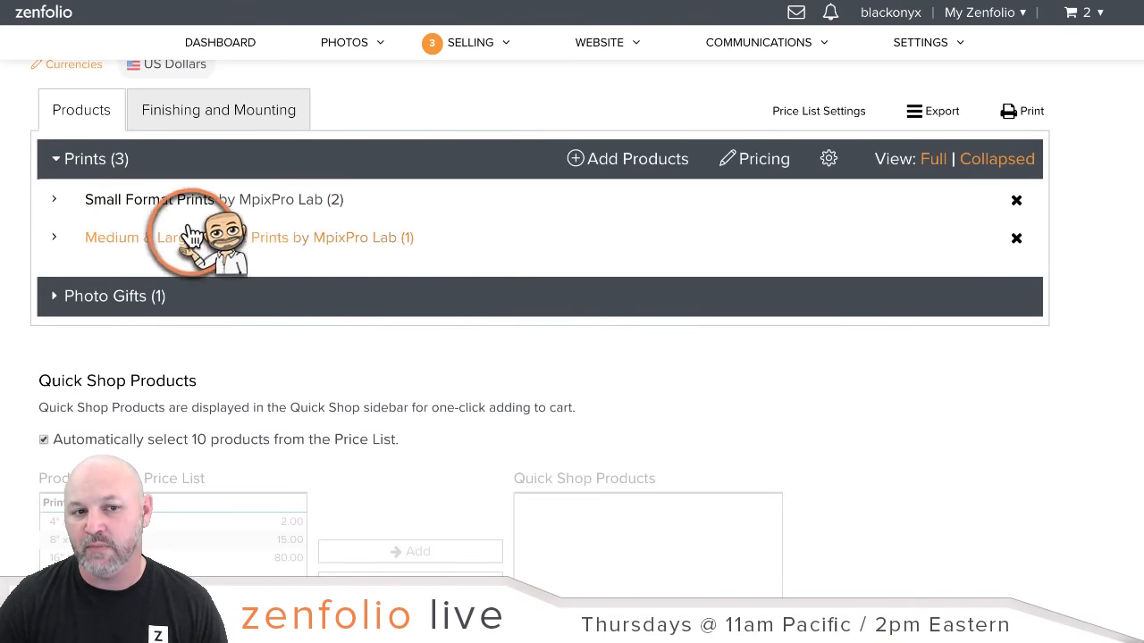
pyautogui.click(764, 167)
pyautogui.doubleClick(397, 283)
pyautogui.write('200')
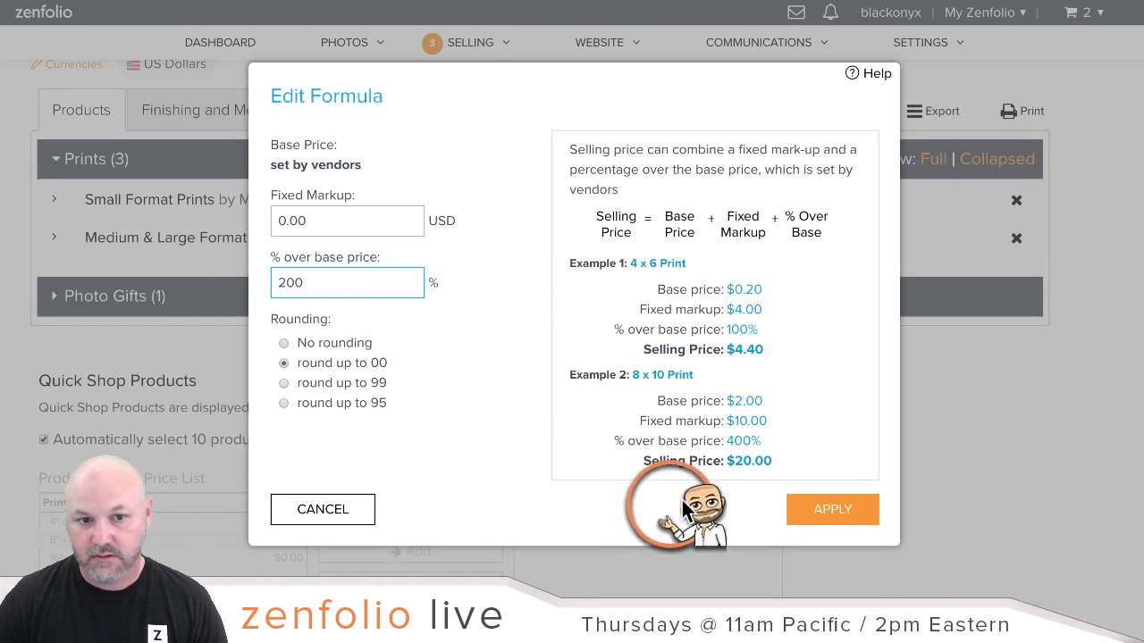
pyautogui.click(808, 517)
# Save the Sports price list and return to the dashboard.
pyautogui.scroll(-3, 971, 379)
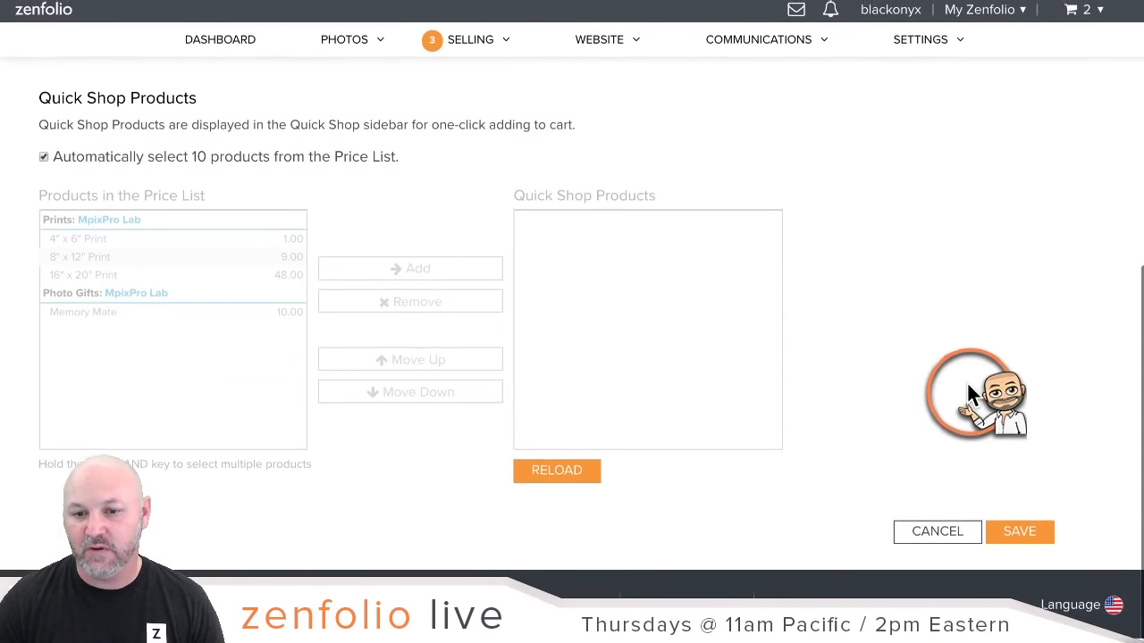
pyautogui.click(1019, 536)
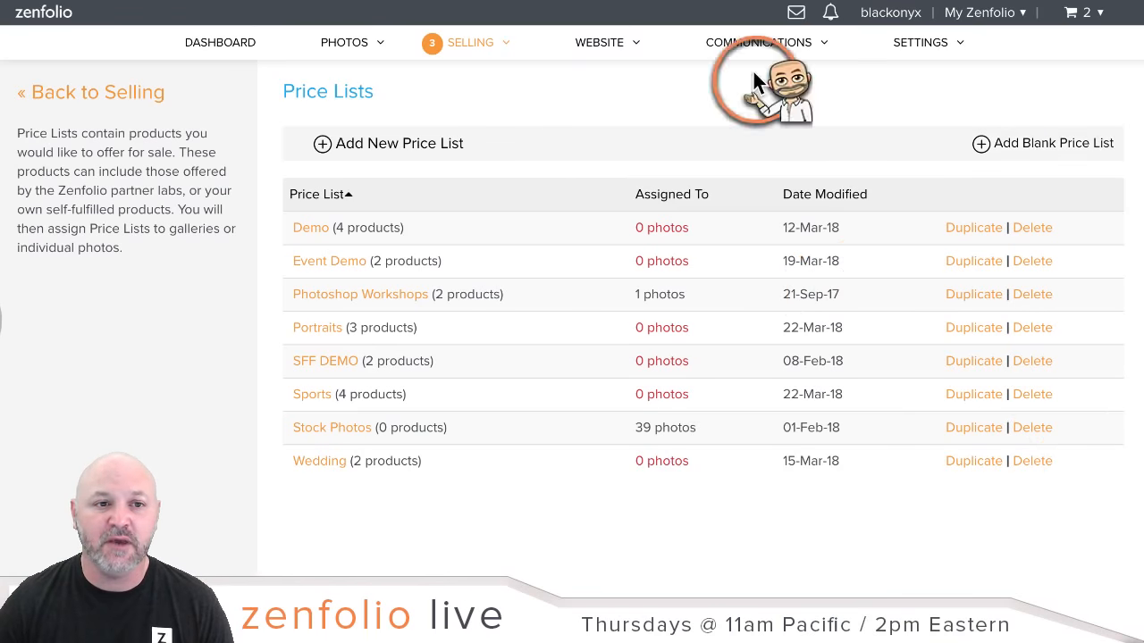
pyautogui.click(234, 45)
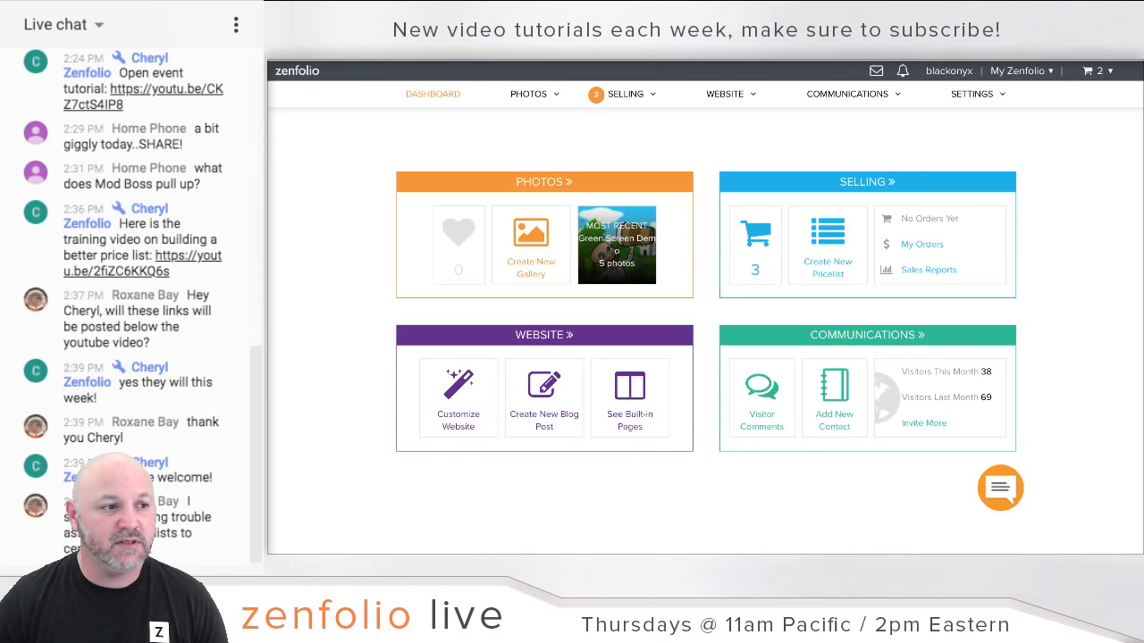
# Open the Green Screen Demo gallery and select its fourth photo.
pyautogui.click(536, 182)
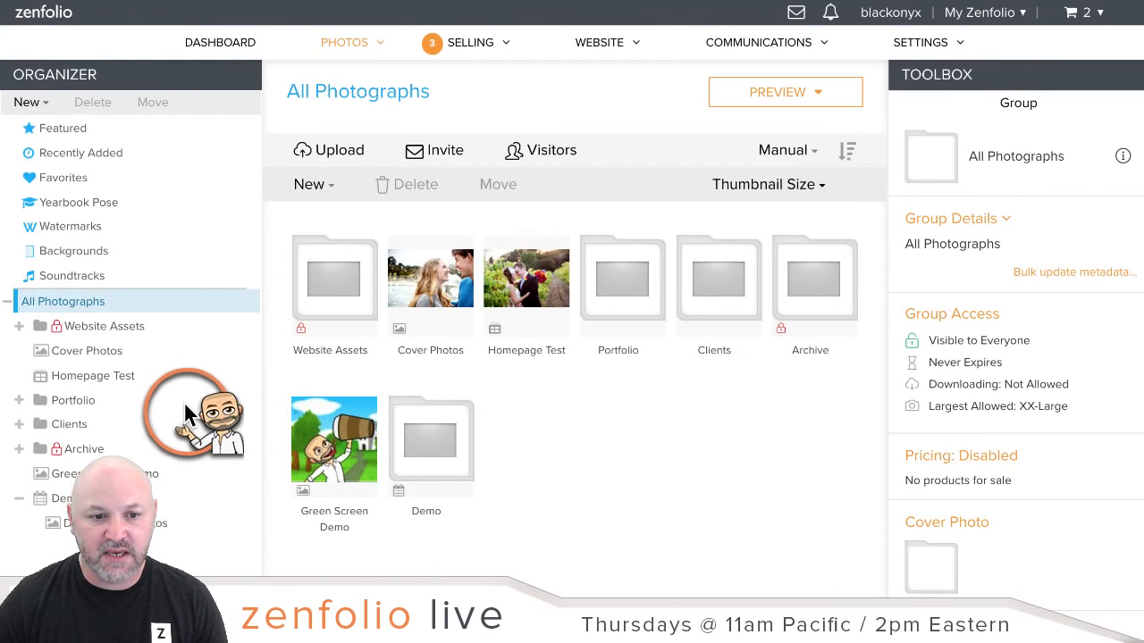
pyautogui.scroll(-3, 184, 402)
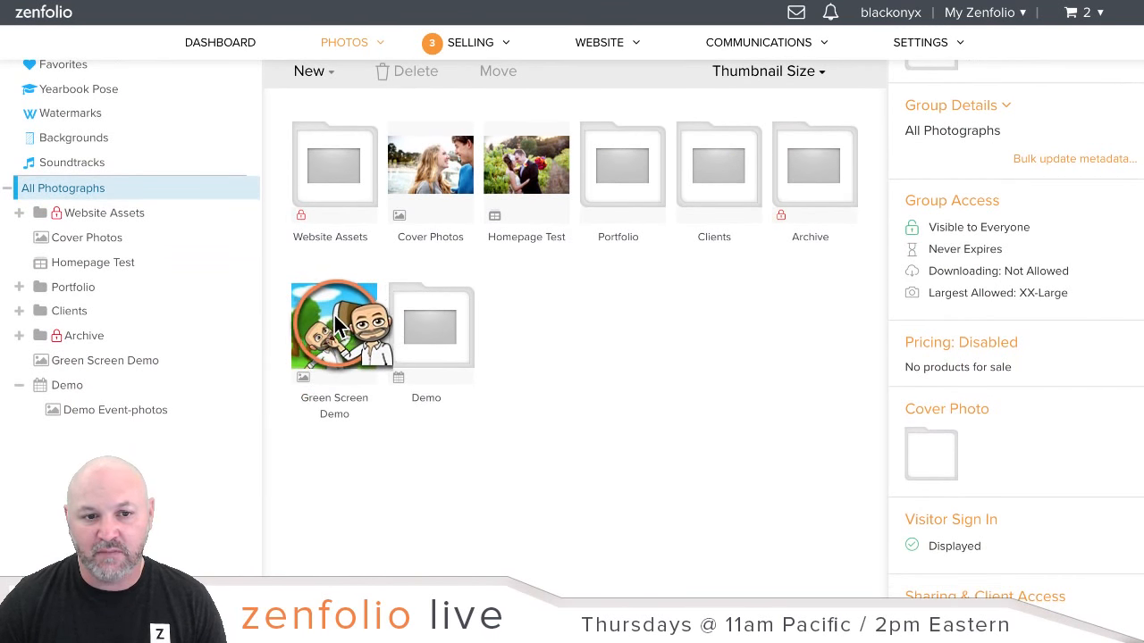
pyautogui.click(336, 323)
pyautogui.doubleClick(337, 325)
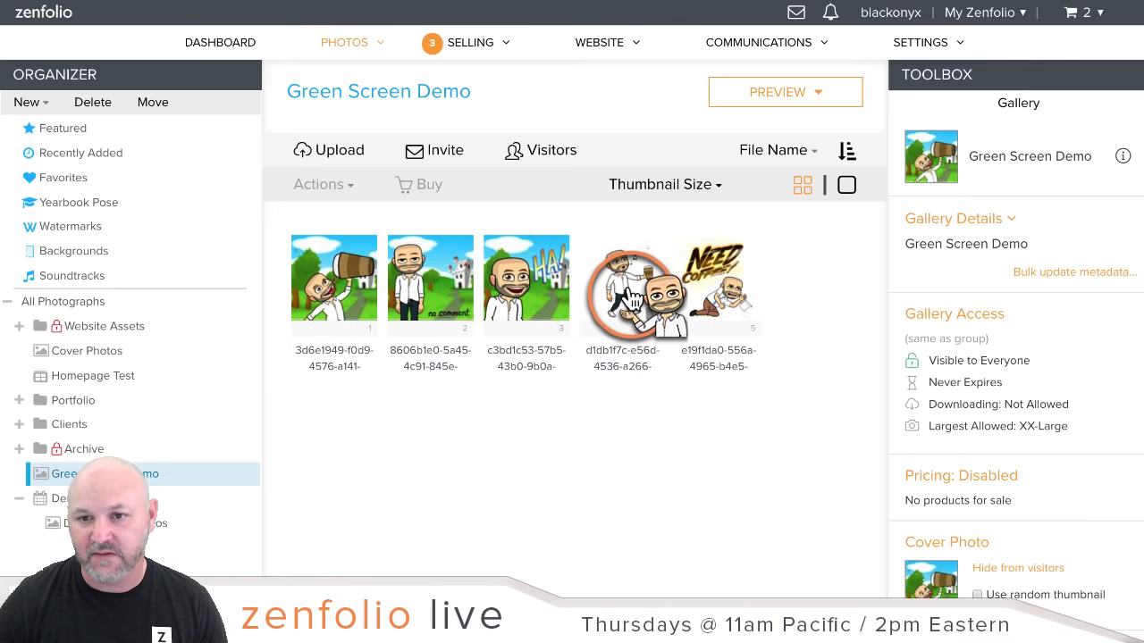
pyautogui.click(629, 295)
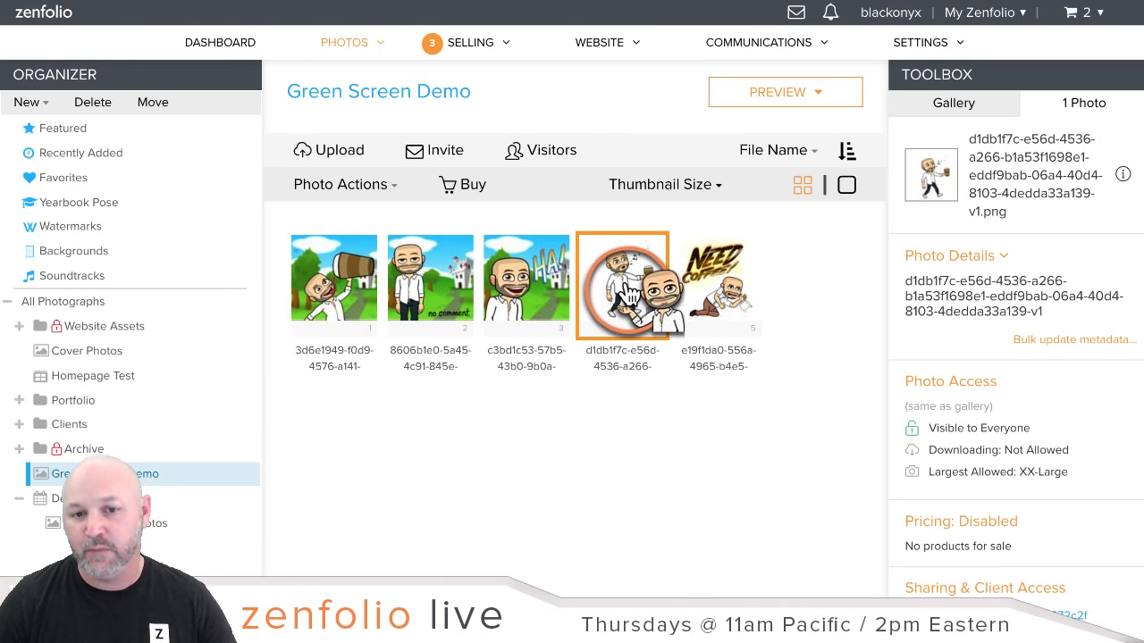
# Create a new blank price list named "20 x 30".
pyautogui.click(467, 49)
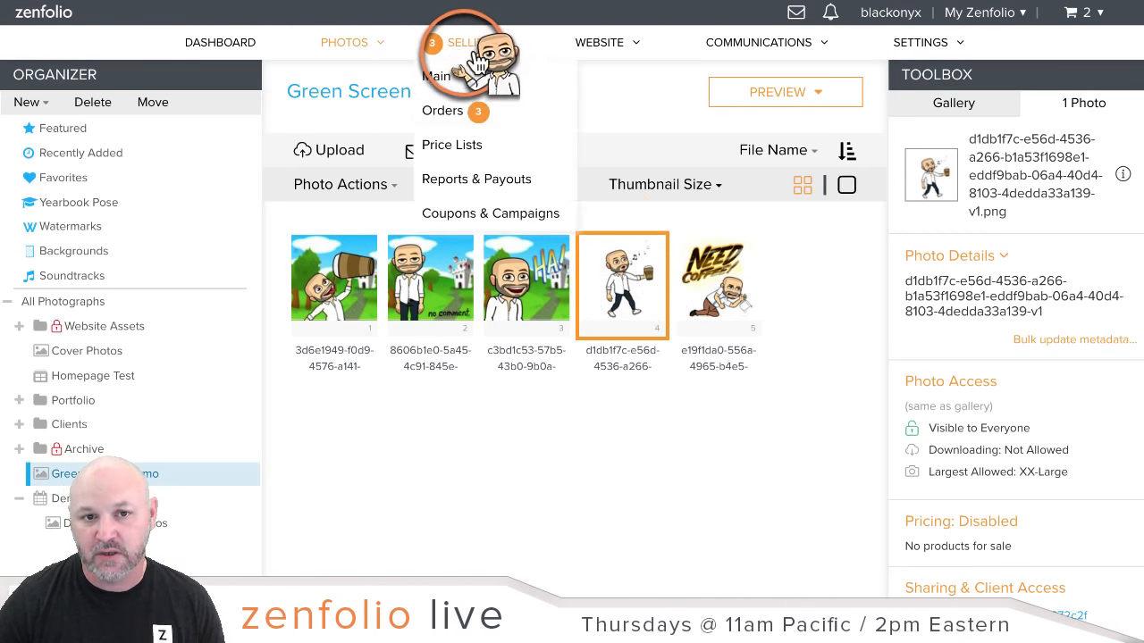
pyautogui.click(463, 54)
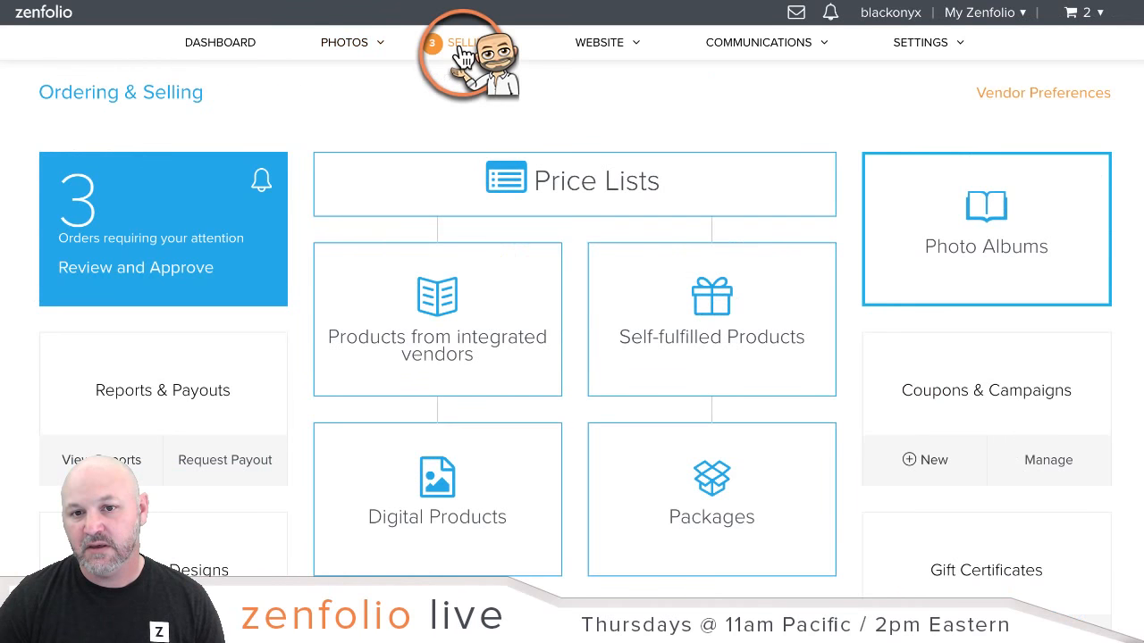
pyautogui.click(585, 188)
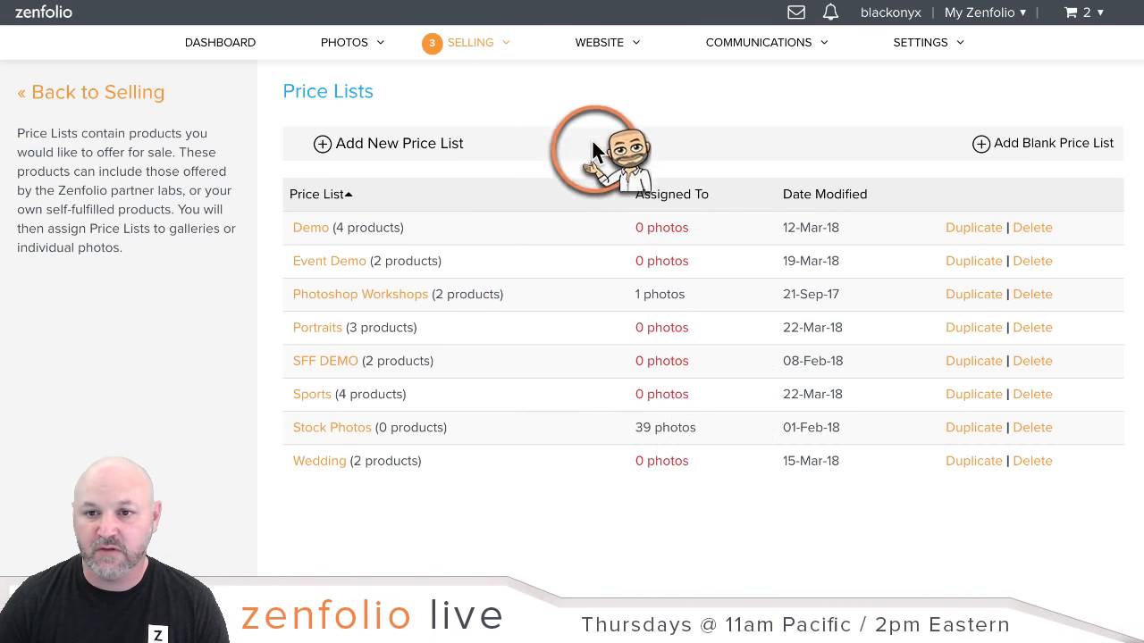
pyautogui.click(1050, 151)
pyautogui.tripleClick(276, 94)
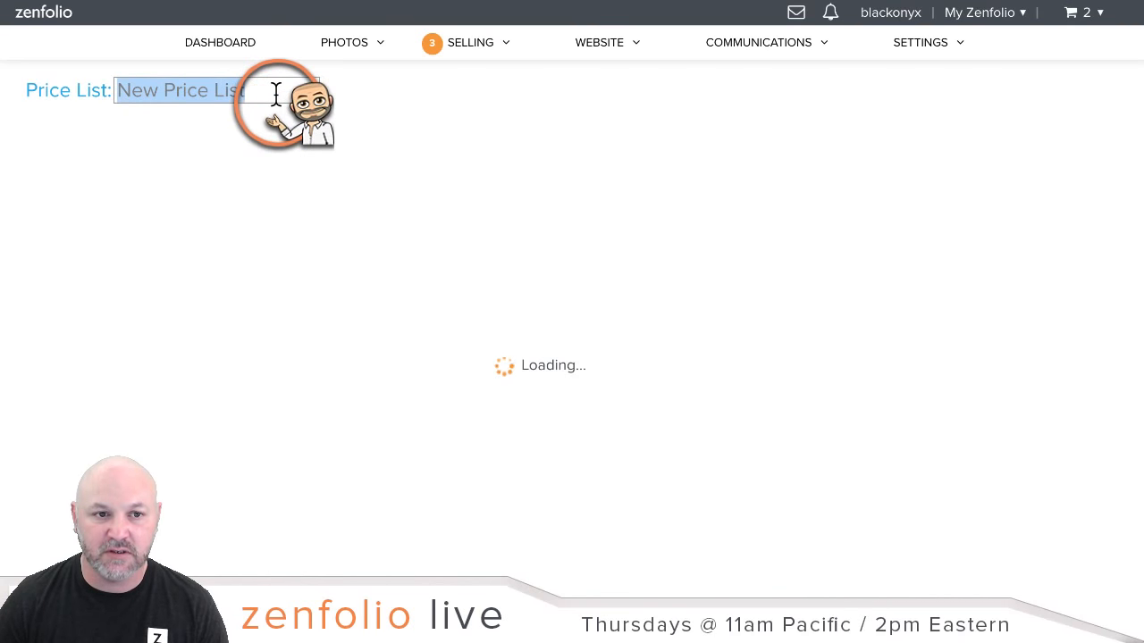
pyautogui.write('20 x 30')
pyautogui.press('Return')
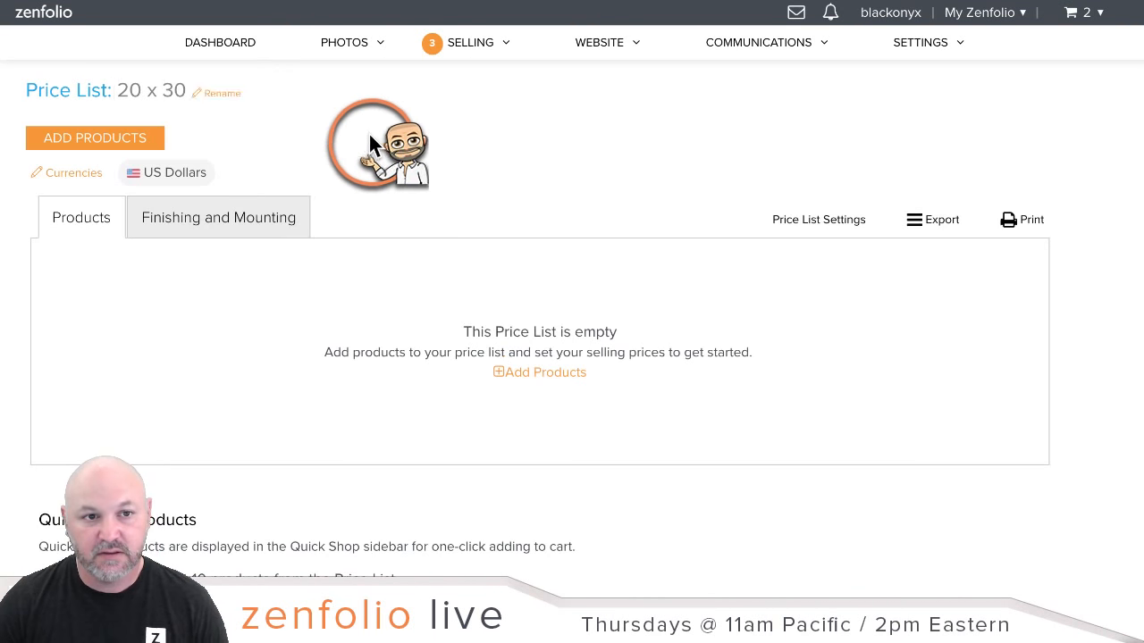
# Add the 20" x 30" Very Large Print from MpixPro Lab's prints to the price list.
pyautogui.click(71, 138)
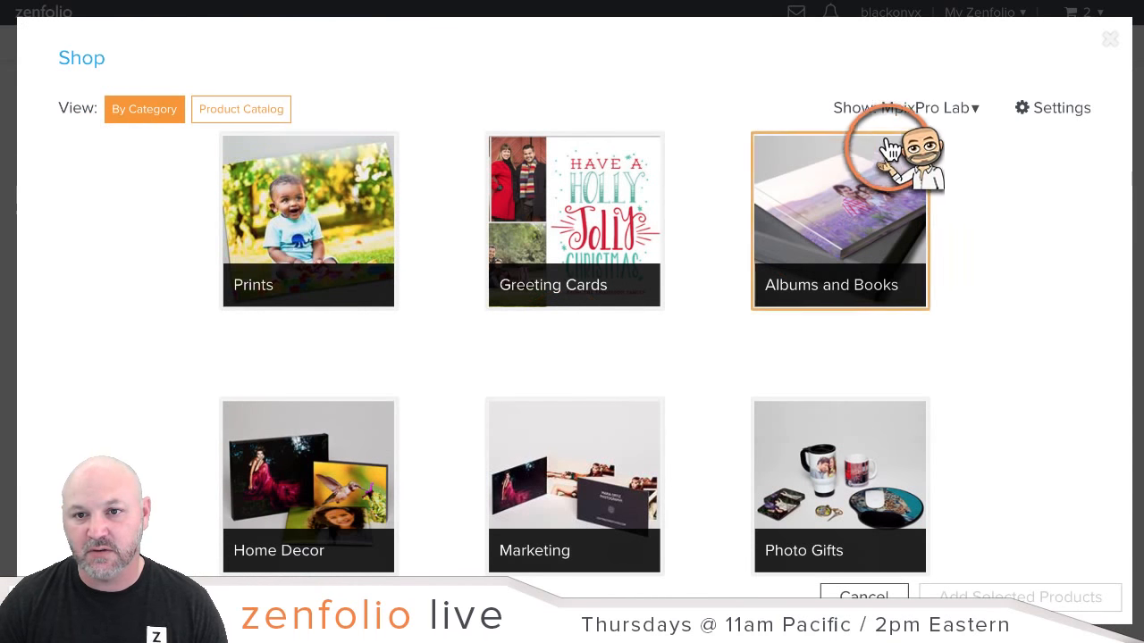
pyautogui.click(304, 255)
pyautogui.scroll(-1, 647, 440)
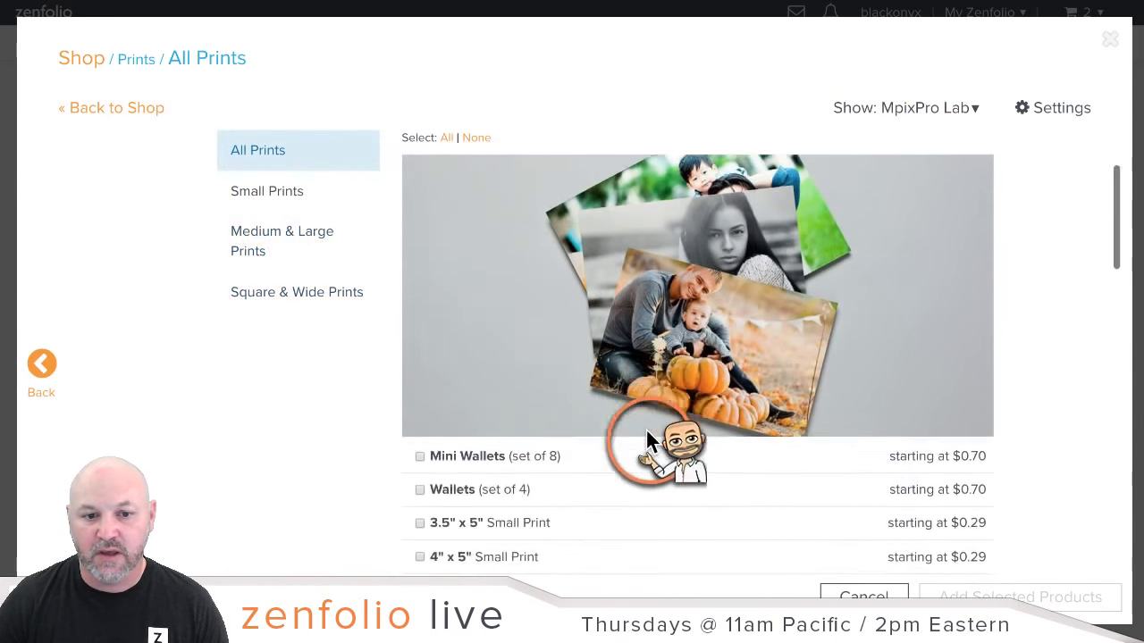
pyautogui.scroll(-10, 648, 440)
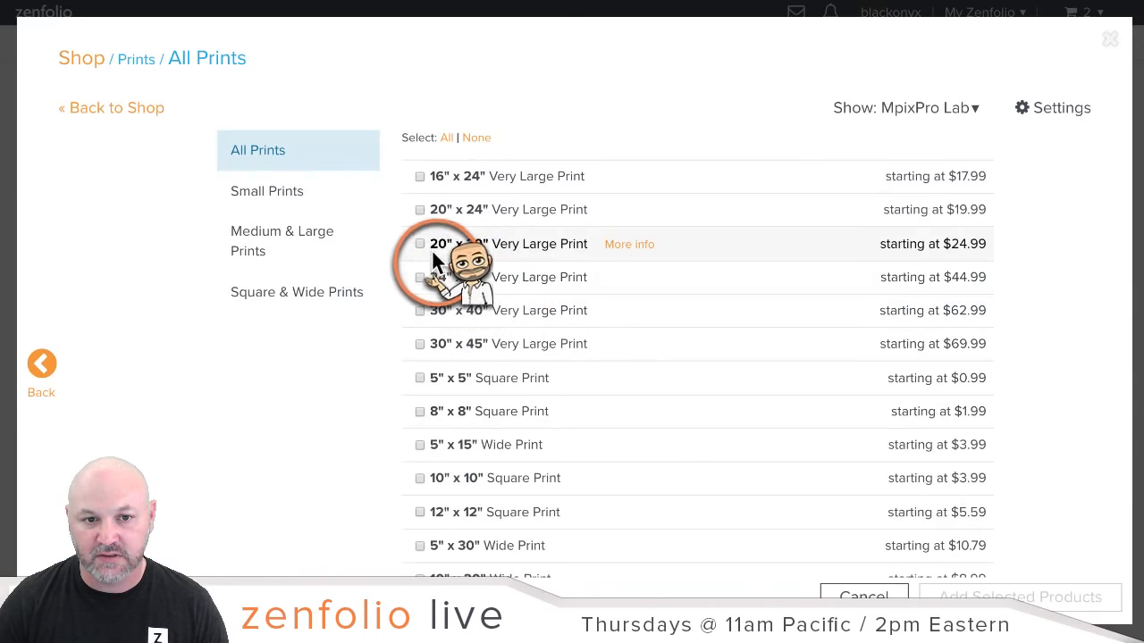
pyautogui.click(433, 253)
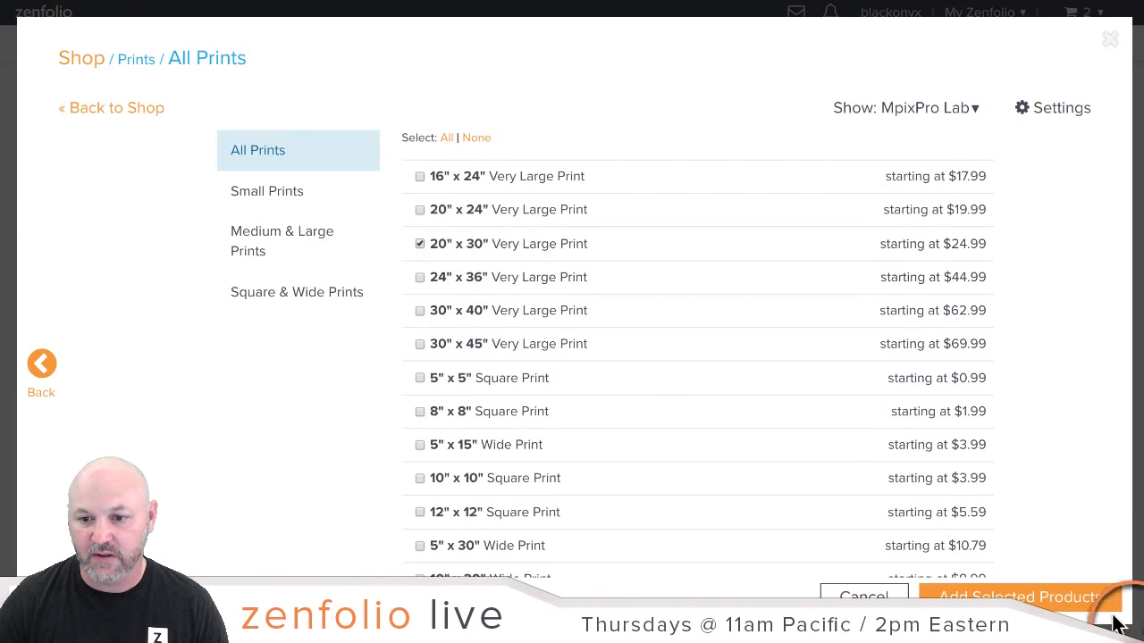
pyautogui.click(1085, 598)
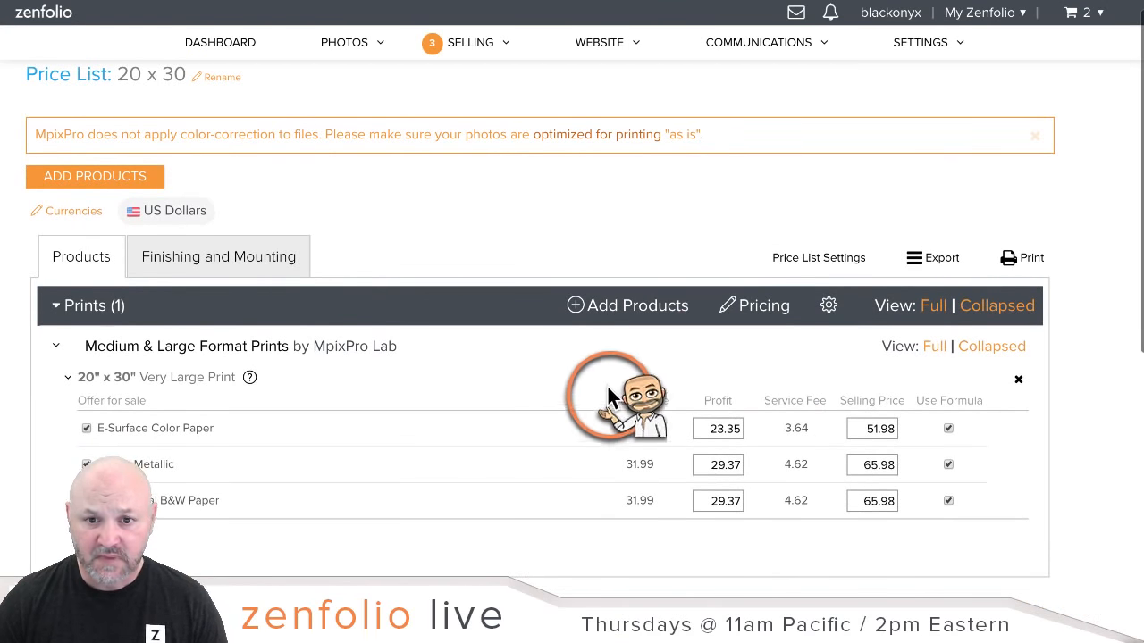
# Set order approval to approve all vendor and digital orders automatically, and save the settings and the 20 x 30 price list.
pyautogui.click(808, 262)
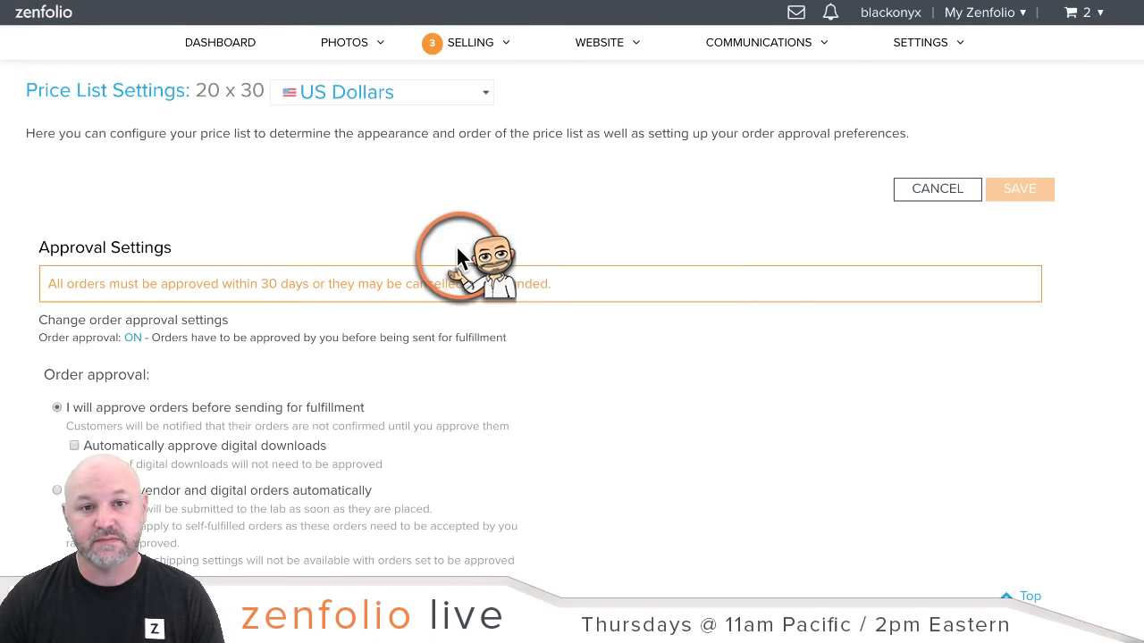
pyautogui.scroll(-3, 393, 352)
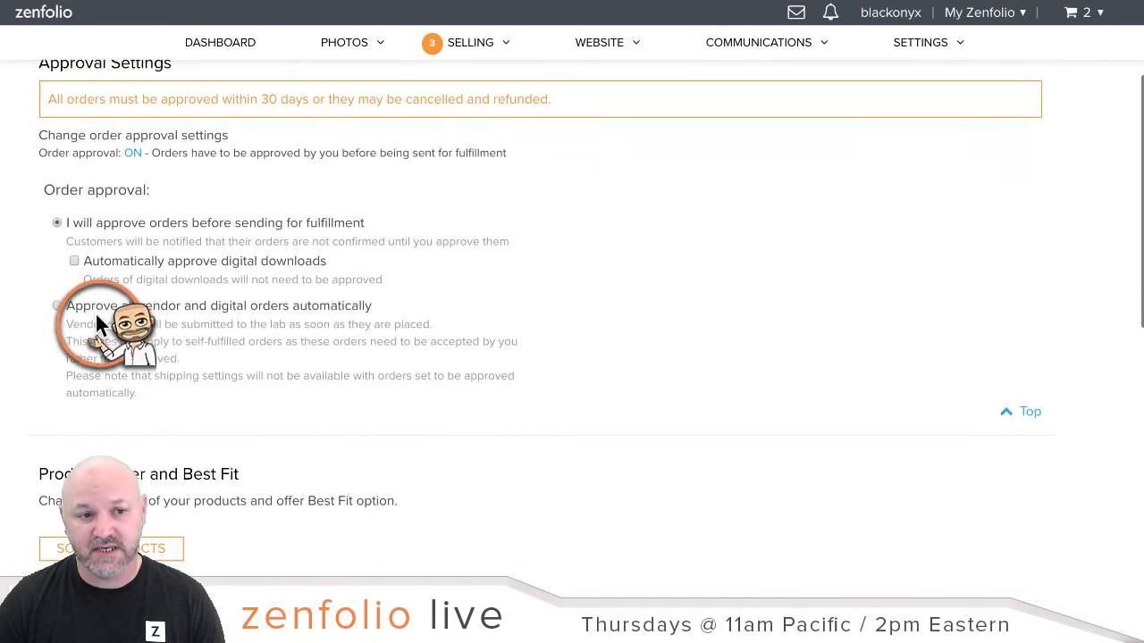
pyautogui.click(58, 305)
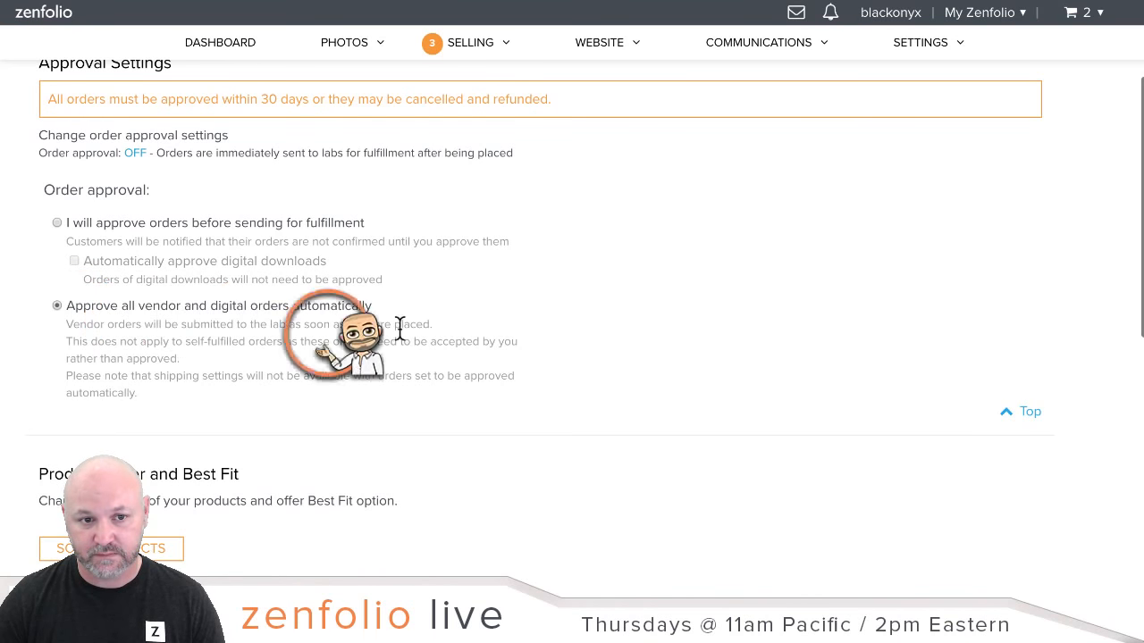
pyautogui.scroll(3, 827, 328)
pyautogui.scroll(-7, 949, 330)
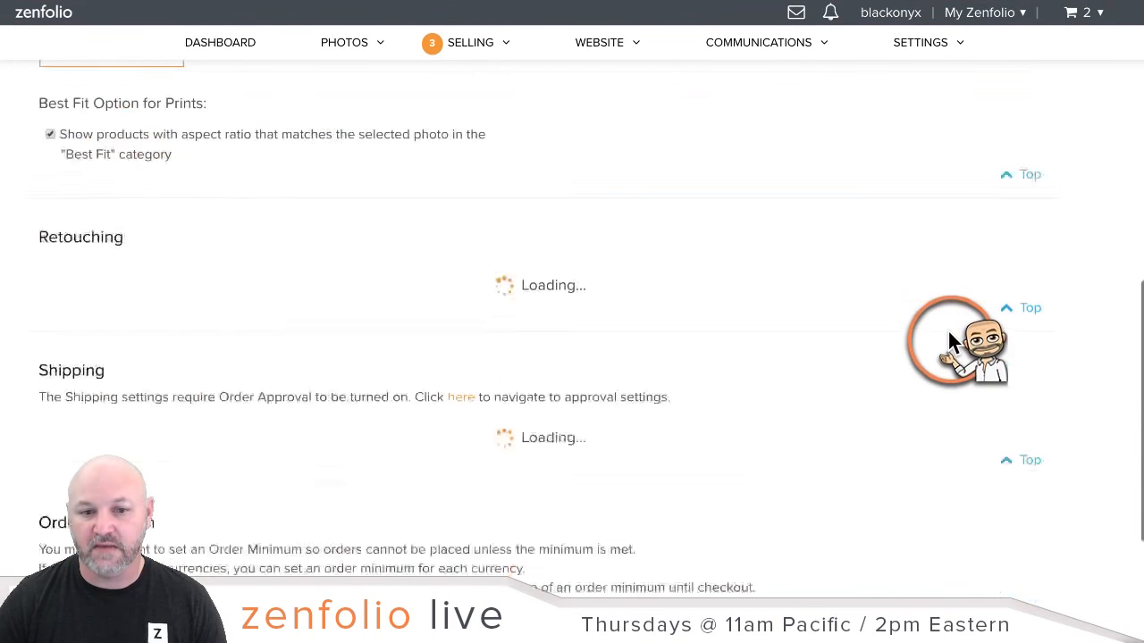
pyautogui.scroll(-5, 949, 338)
pyautogui.scroll(10, 830, 384)
pyautogui.scroll(2, 822, 375)
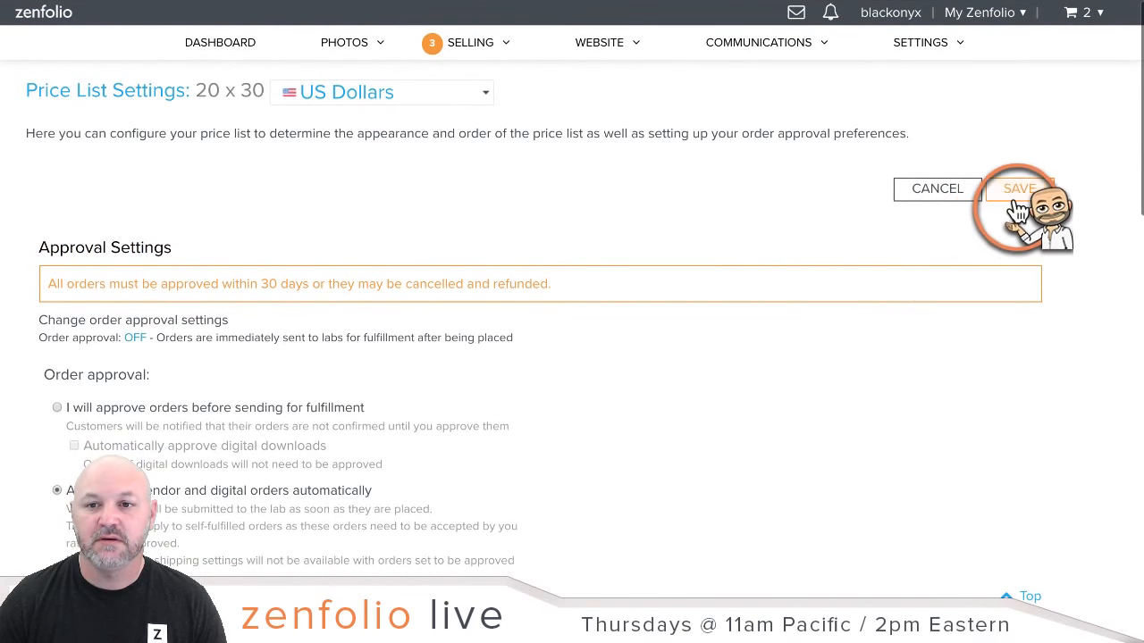
pyautogui.click(1017, 201)
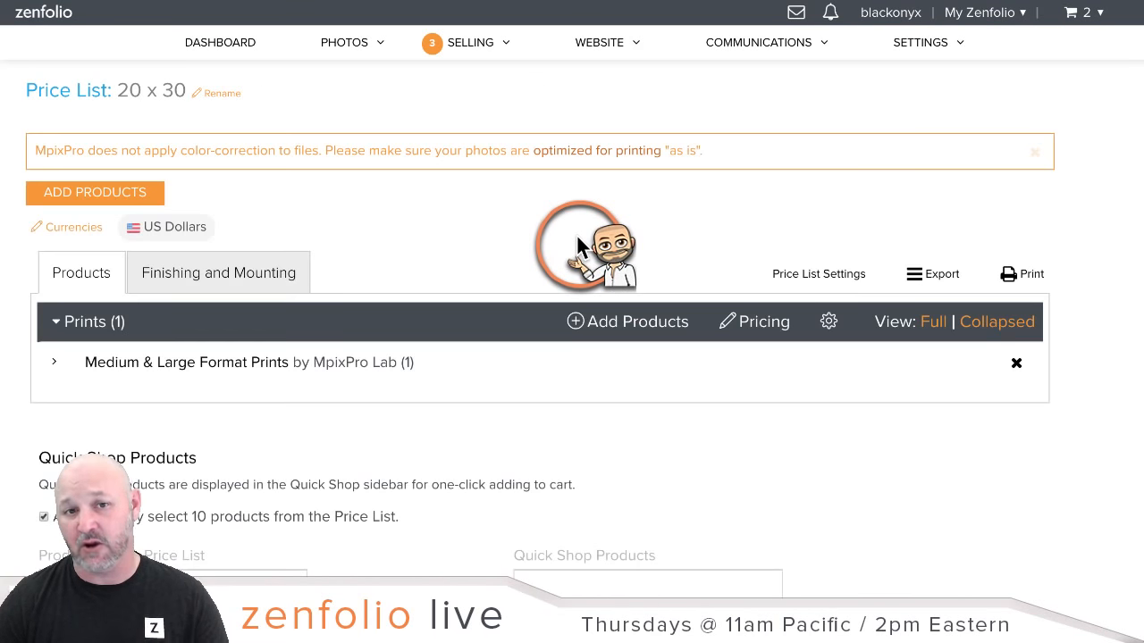
pyautogui.scroll(-4, 675, 236)
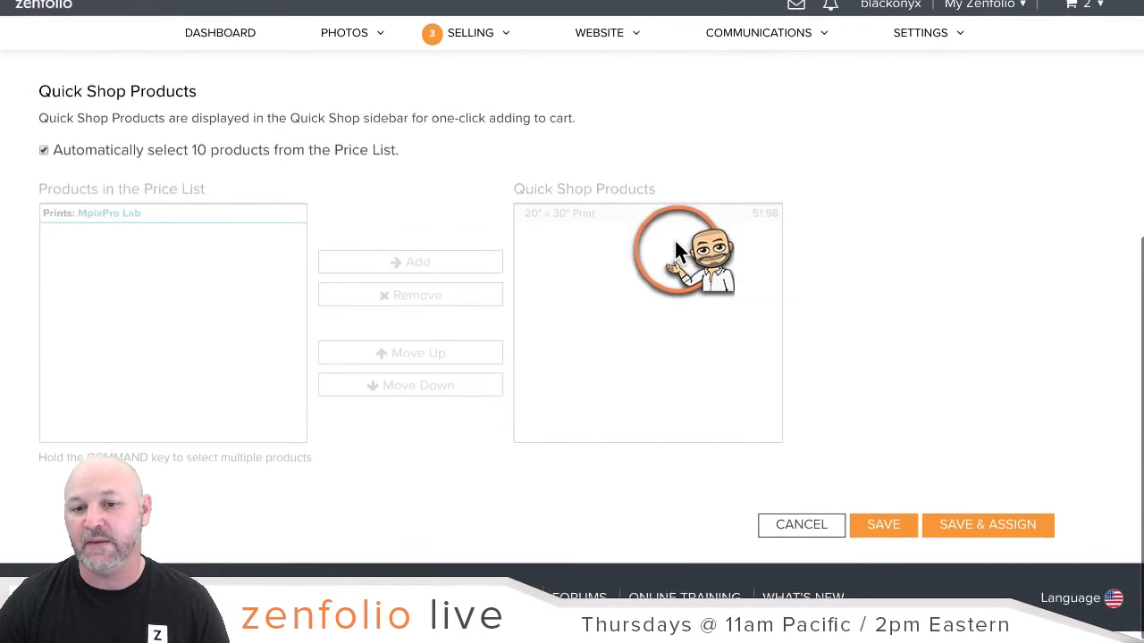
pyautogui.click(883, 534)
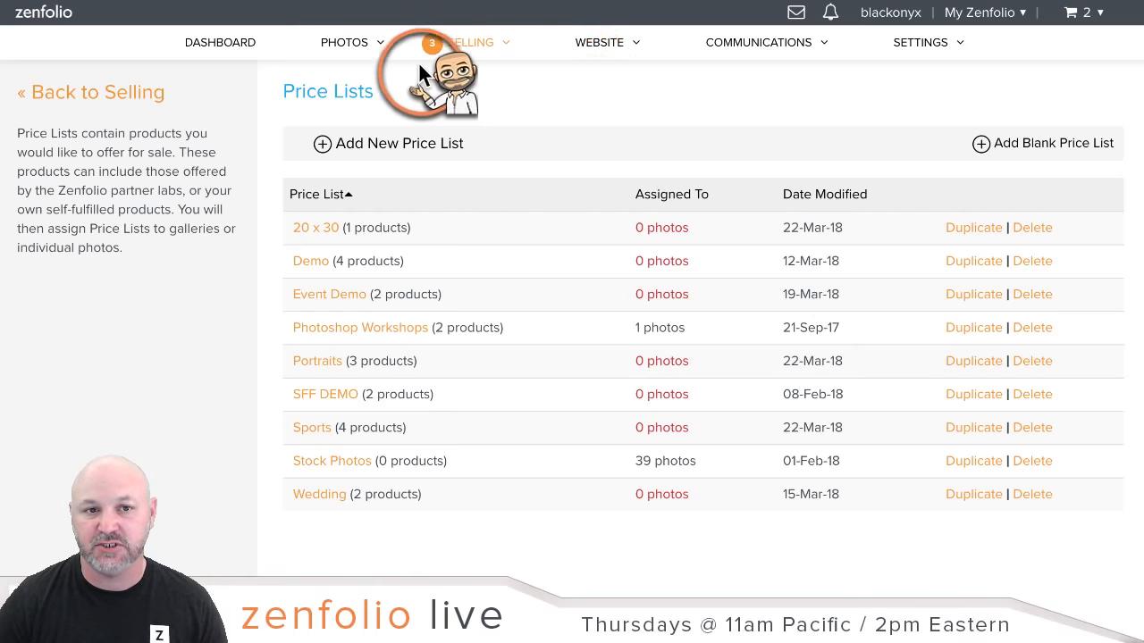
# Return to the photo organizer and open the Green Screen Demo gallery.
pyautogui.click(354, 46)
pyautogui.click(360, 50)
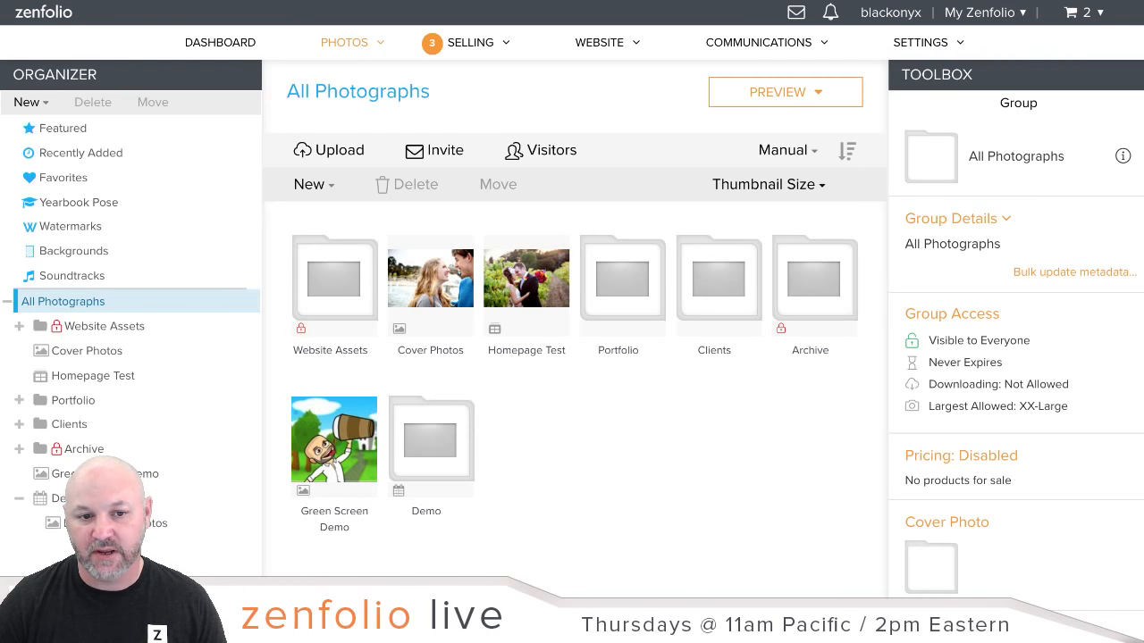
pyautogui.click(346, 439)
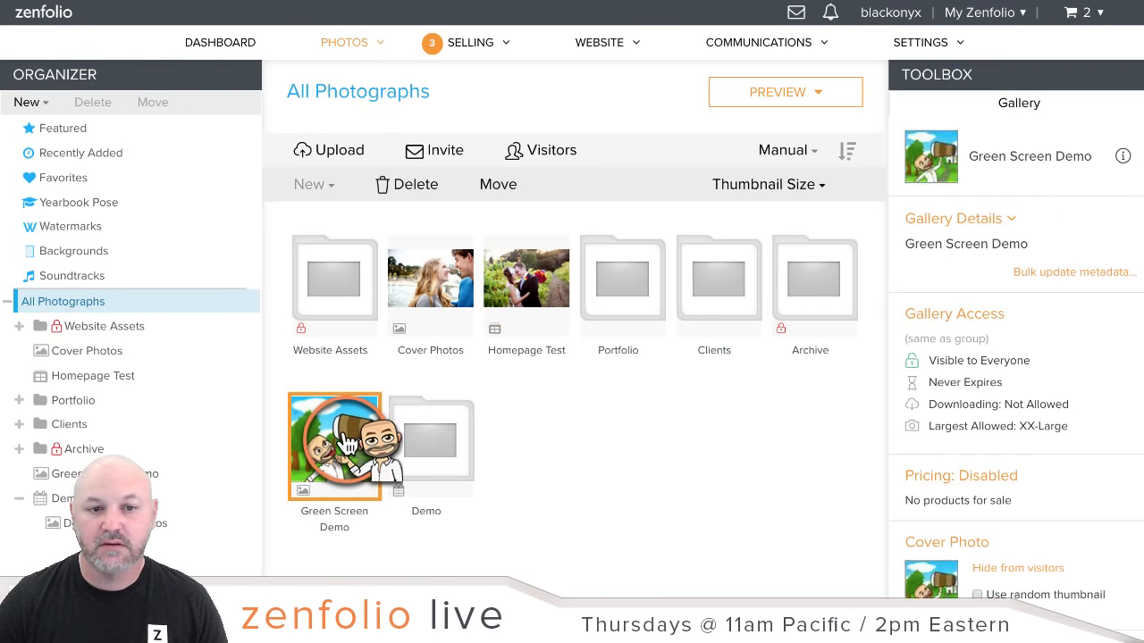
pyautogui.doubleClick(346, 440)
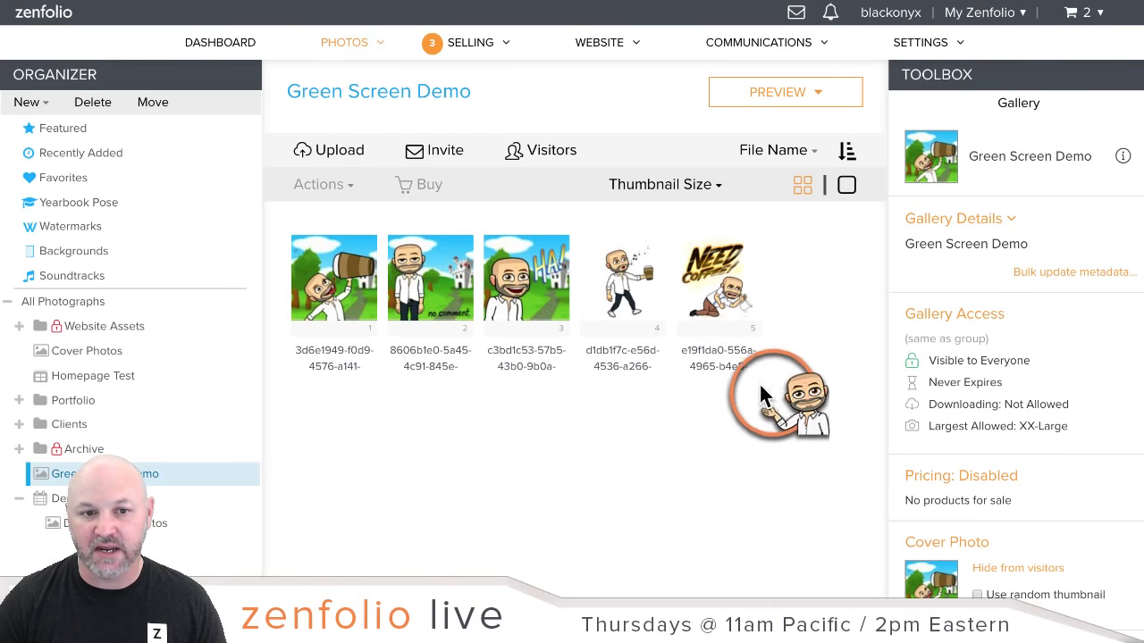
# Allow ordering from a price list for the fourth and fifth photos and assign them the 20 x 30 price list.
pyautogui.click(599, 308)
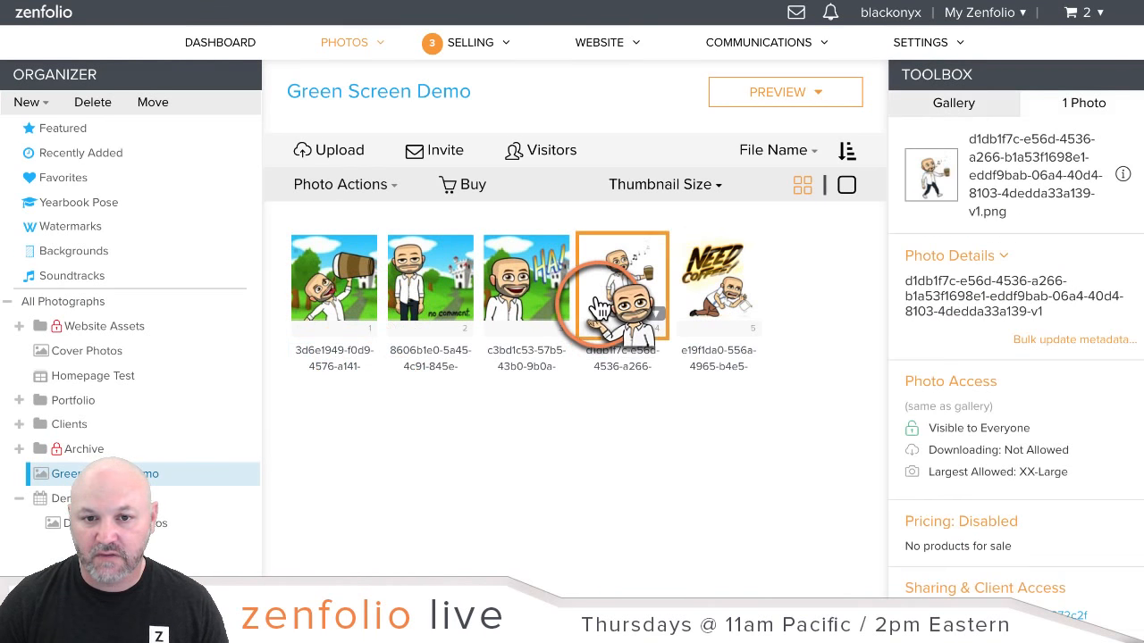
pyautogui.keyDown('ctrl'); pyautogui.click(720, 290); pyautogui.keyUp('ctrl')
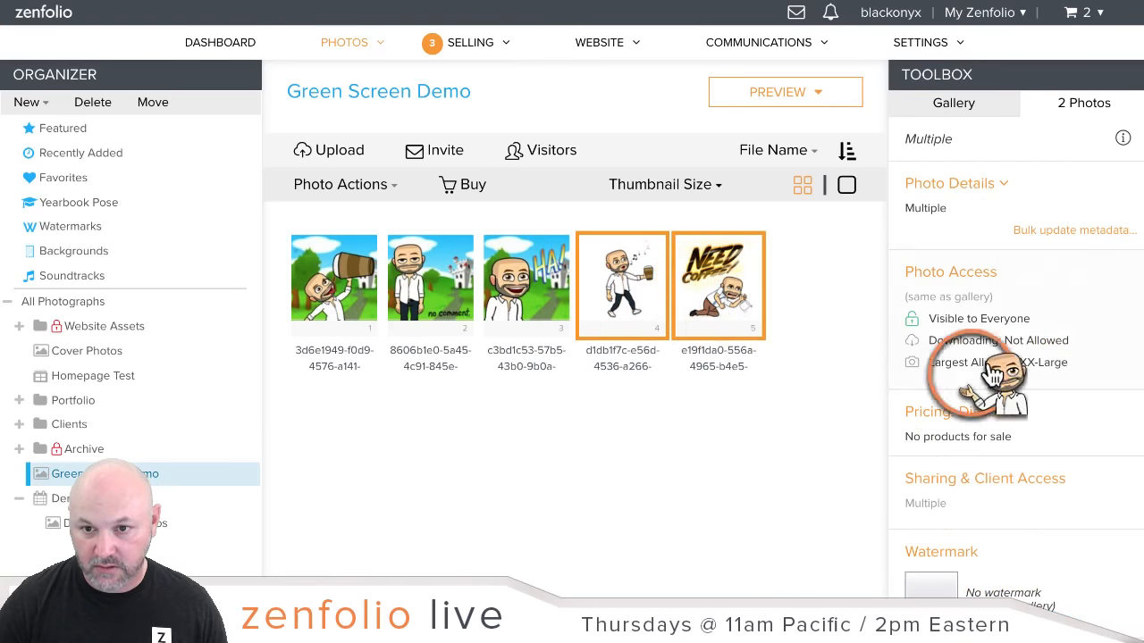
pyautogui.click(983, 422)
pyautogui.click(208, 306)
pyautogui.scroll(-5, 295, 353)
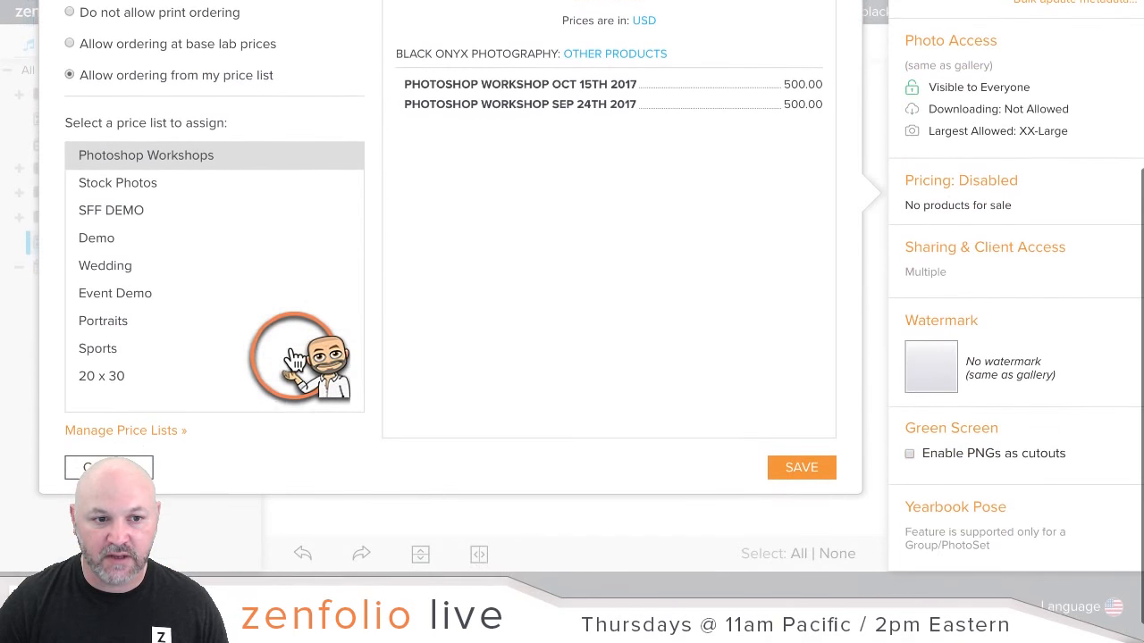
pyautogui.click(197, 387)
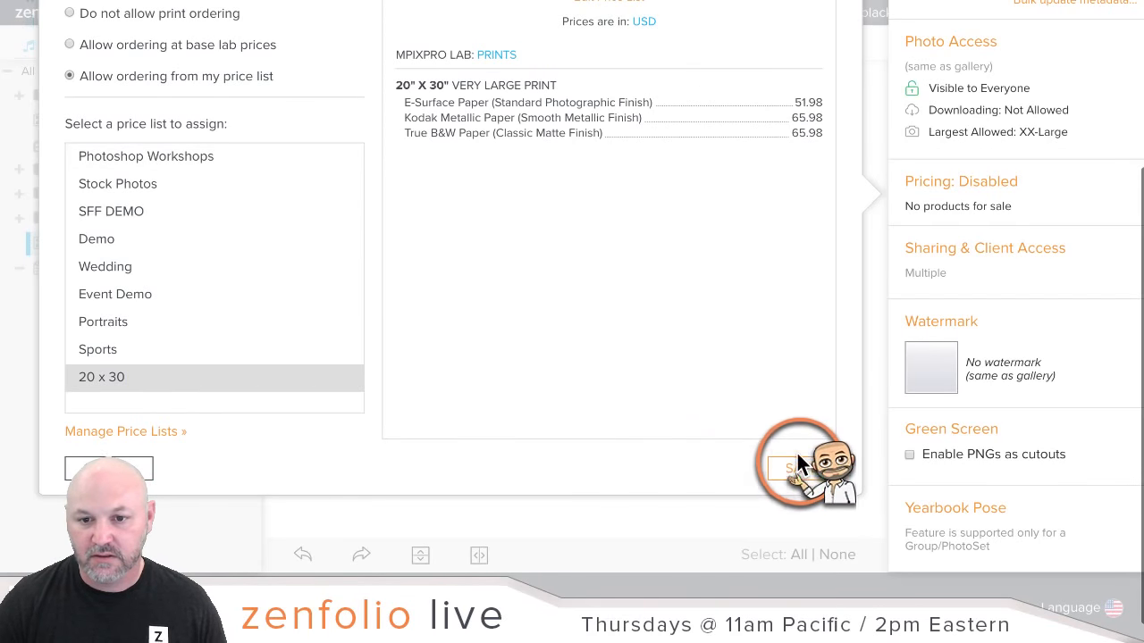
pyautogui.click(801, 468)
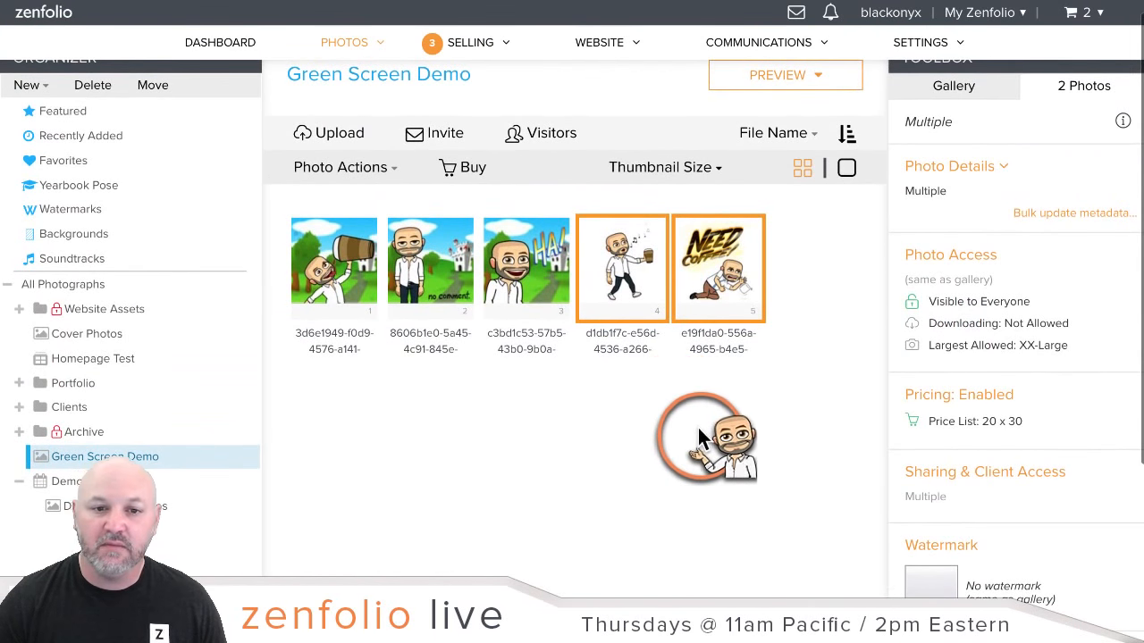
# Allow ordering from a price list for the first three photos and assign them the Portraits price list.
pyautogui.click(530, 293)
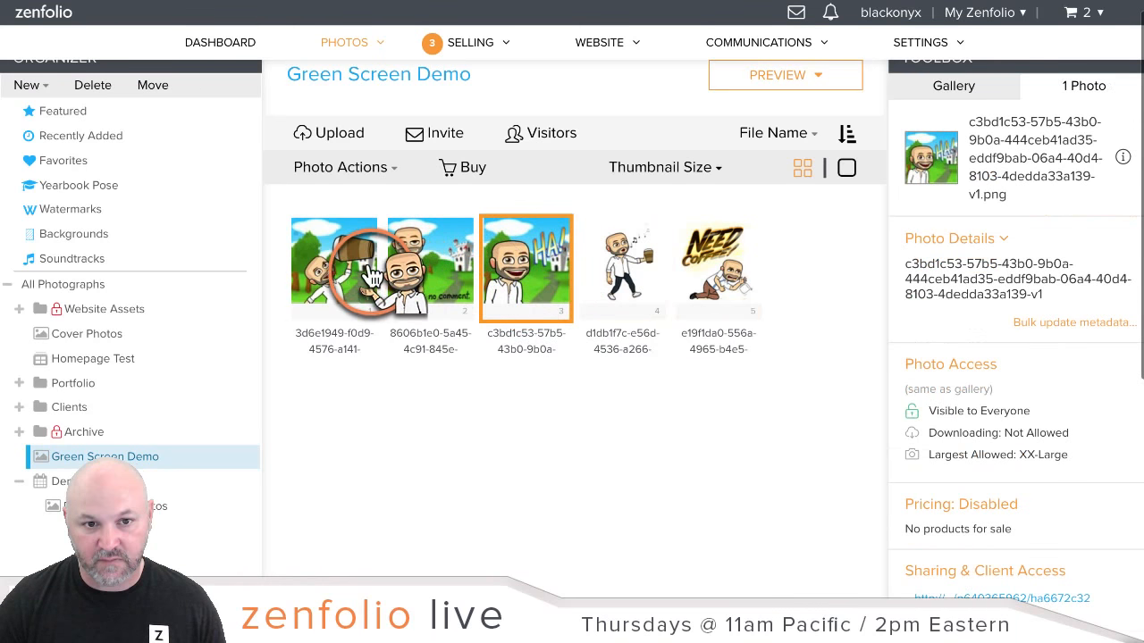
pyautogui.keyDown('shift'); pyautogui.click(333, 260); pyautogui.keyUp('shift')
pyautogui.click(961, 406)
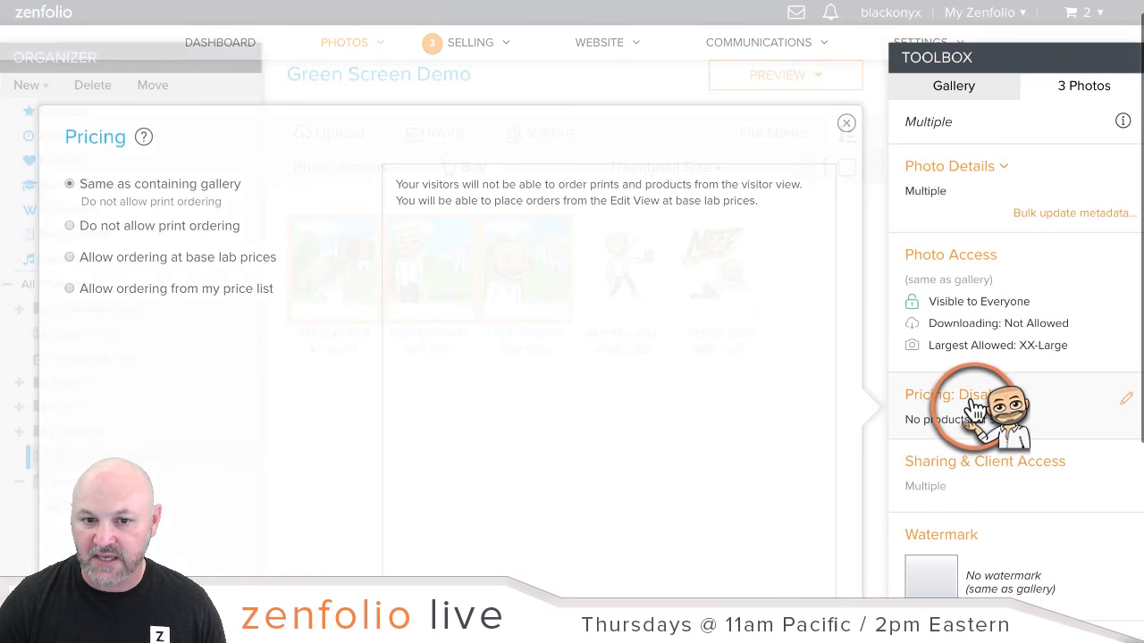
pyautogui.click(230, 289)
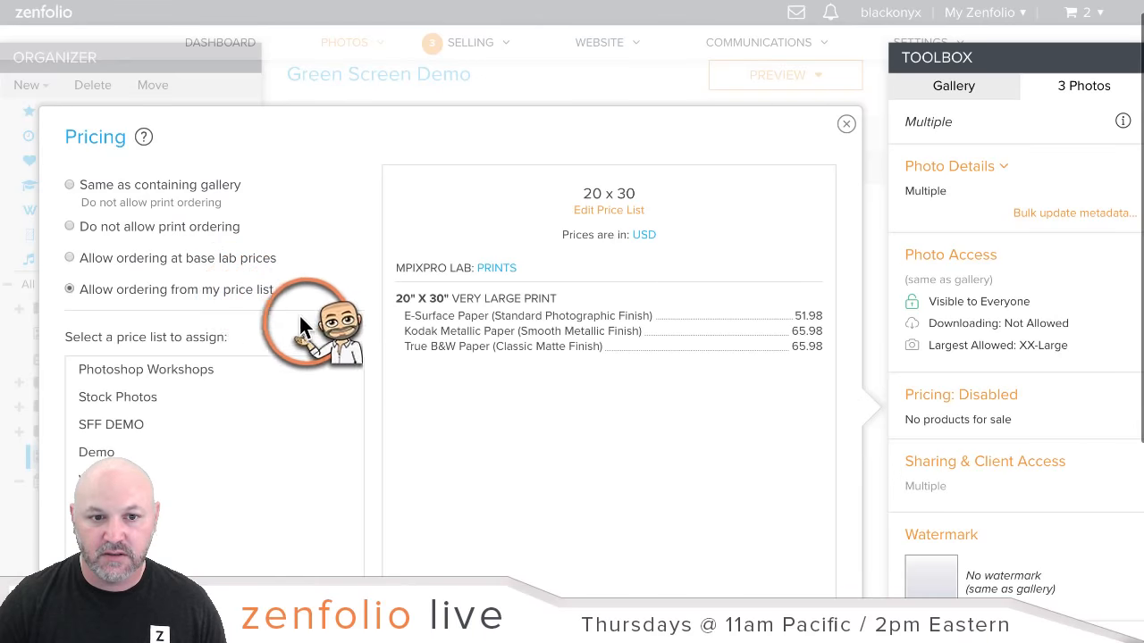
pyautogui.click(217, 404)
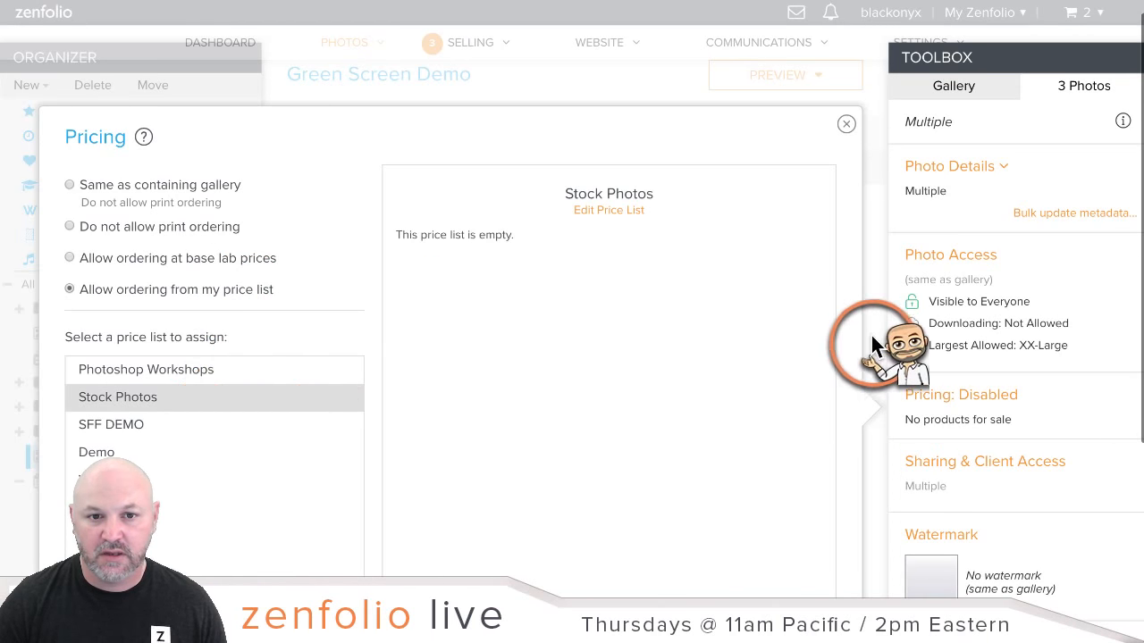
pyautogui.scroll(-5, 858, 332)
pyautogui.click(160, 295)
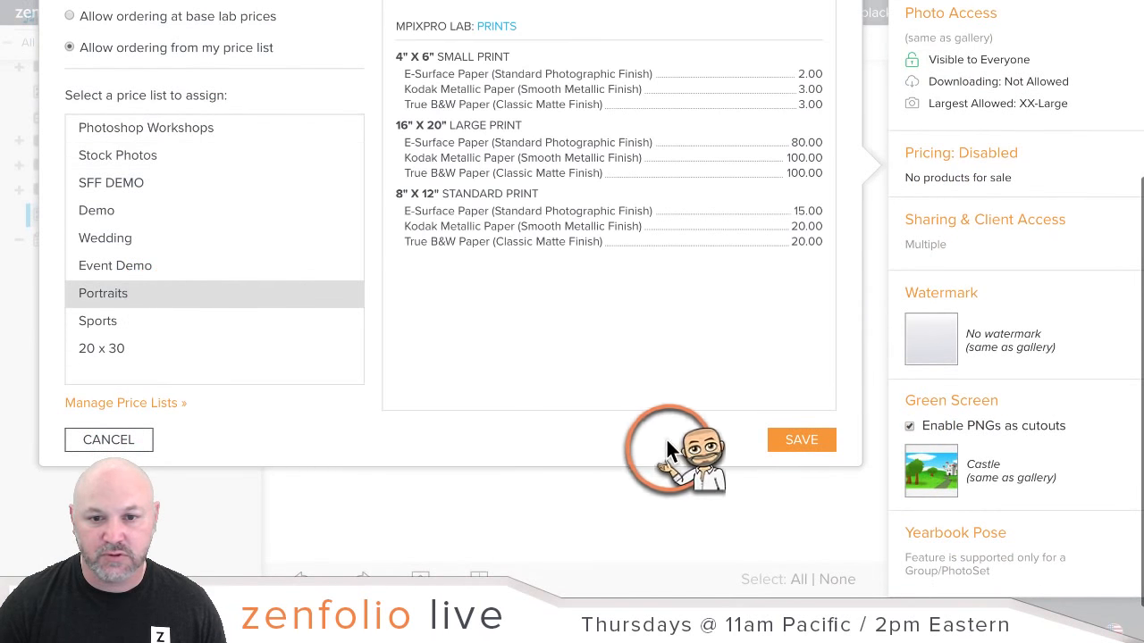
pyautogui.scroll(5, 776, 429)
pyautogui.scroll(5, 684, 411)
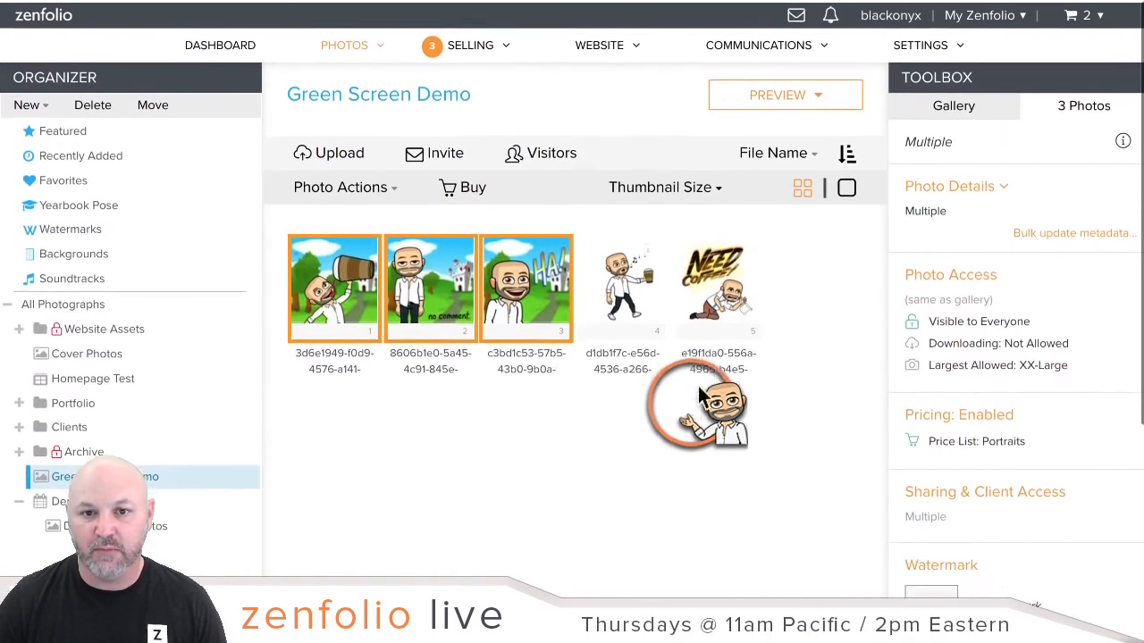
# Preview the Green Screen Demo gallery as a visitor and check the fourth photo's products for sale.
pyautogui.rightClick(757, 93)
pyautogui.click(776, 100)
pyautogui.hotkey('ctrl', 'Tab')
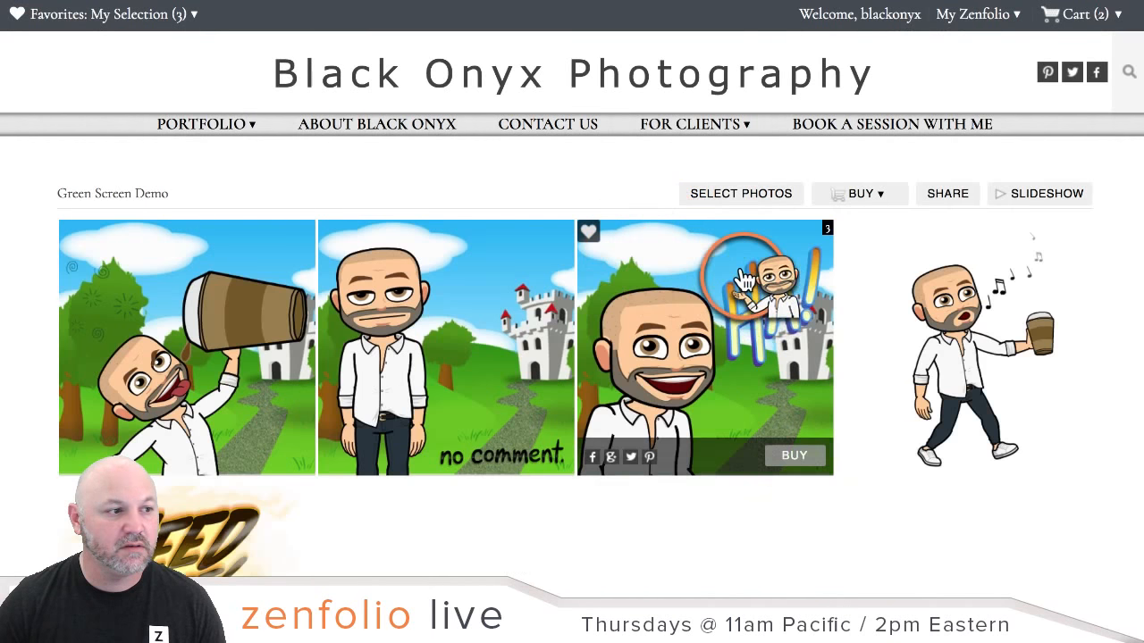
pyautogui.click(869, 327)
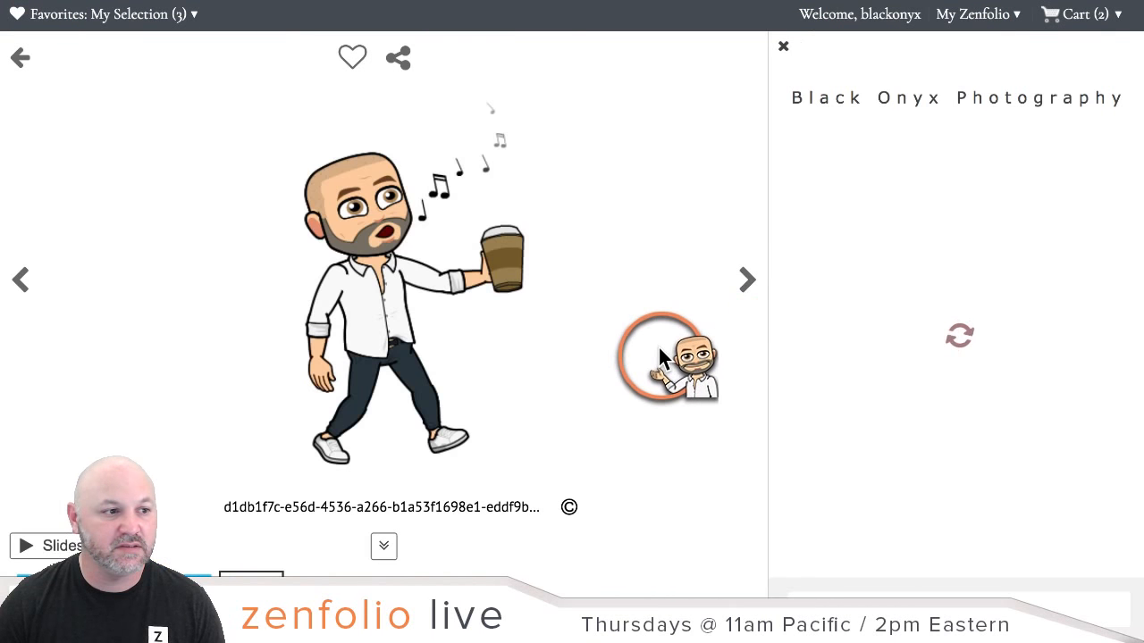
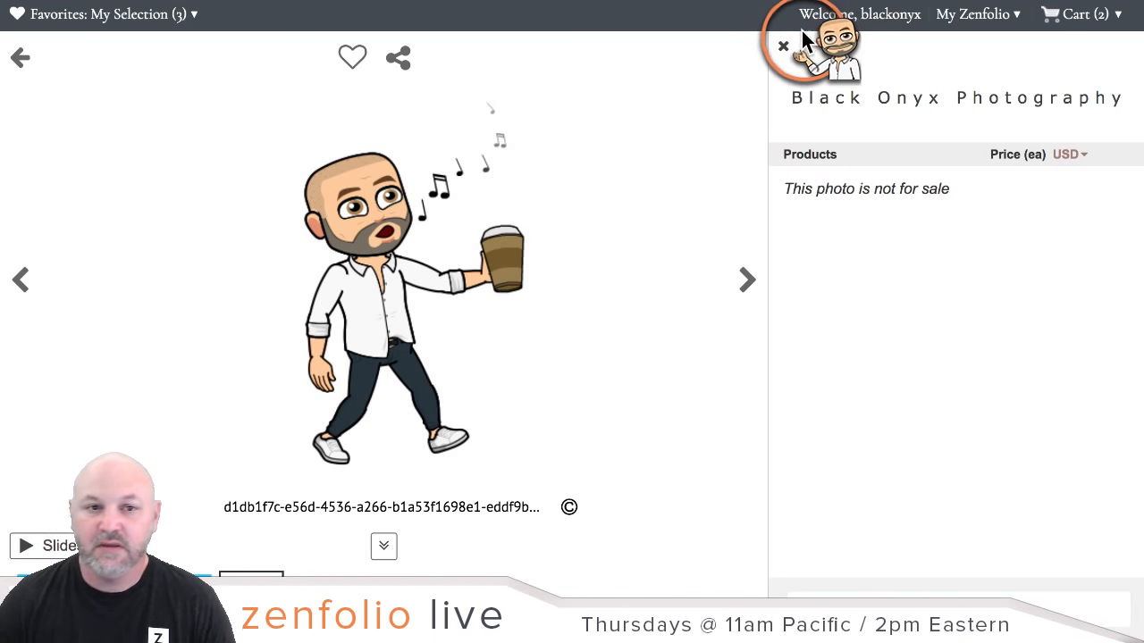
pyautogui.click(807, 27)
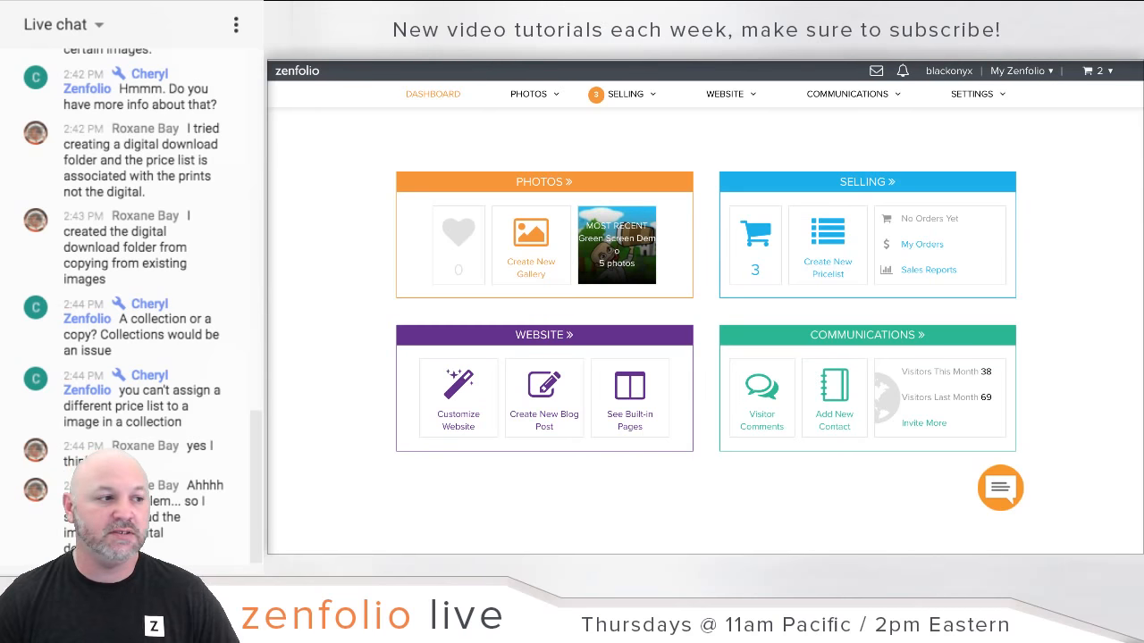
# Open the Single Image Download digital product from the selling area and review its product information.
pyautogui.click(628, 97)
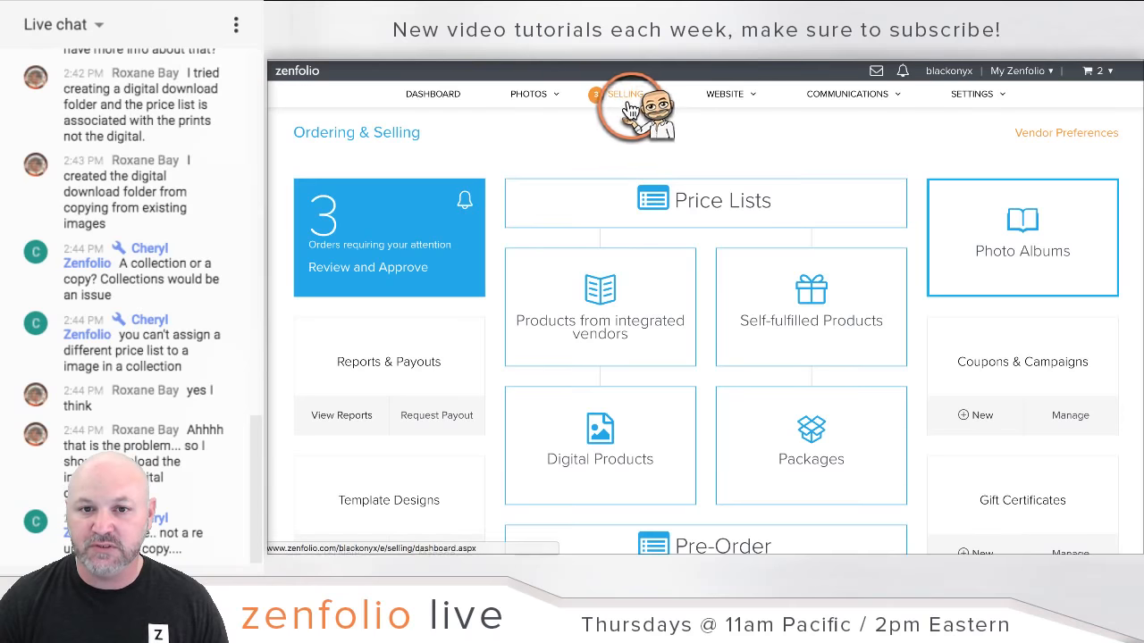
pyautogui.click(615, 413)
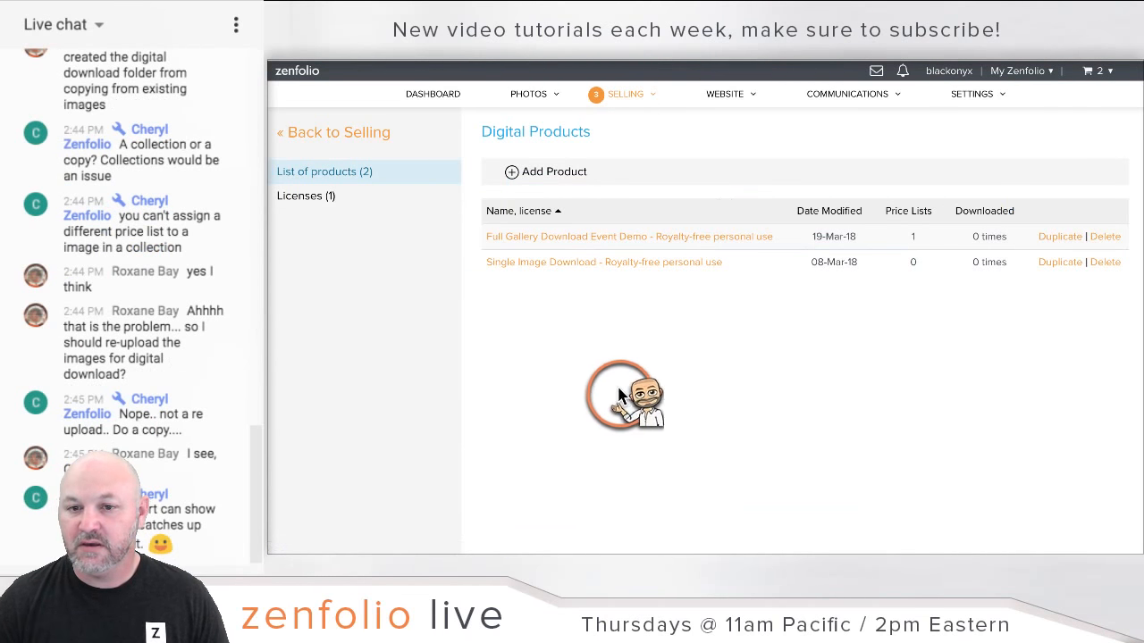
pyautogui.click(518, 262)
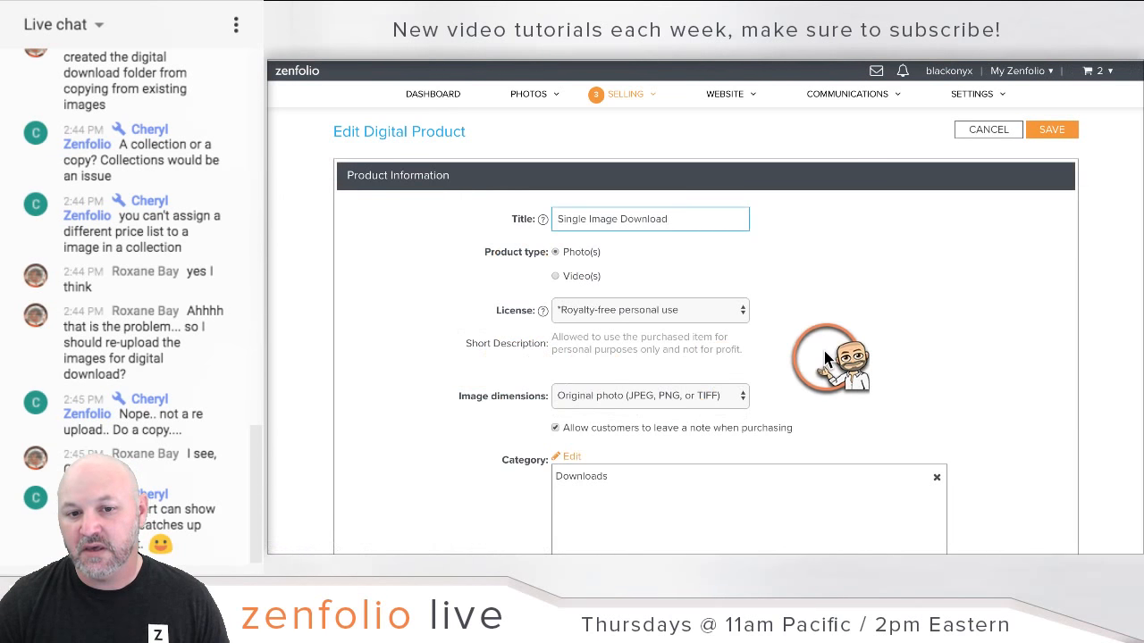
pyautogui.scroll(-1, 830, 357)
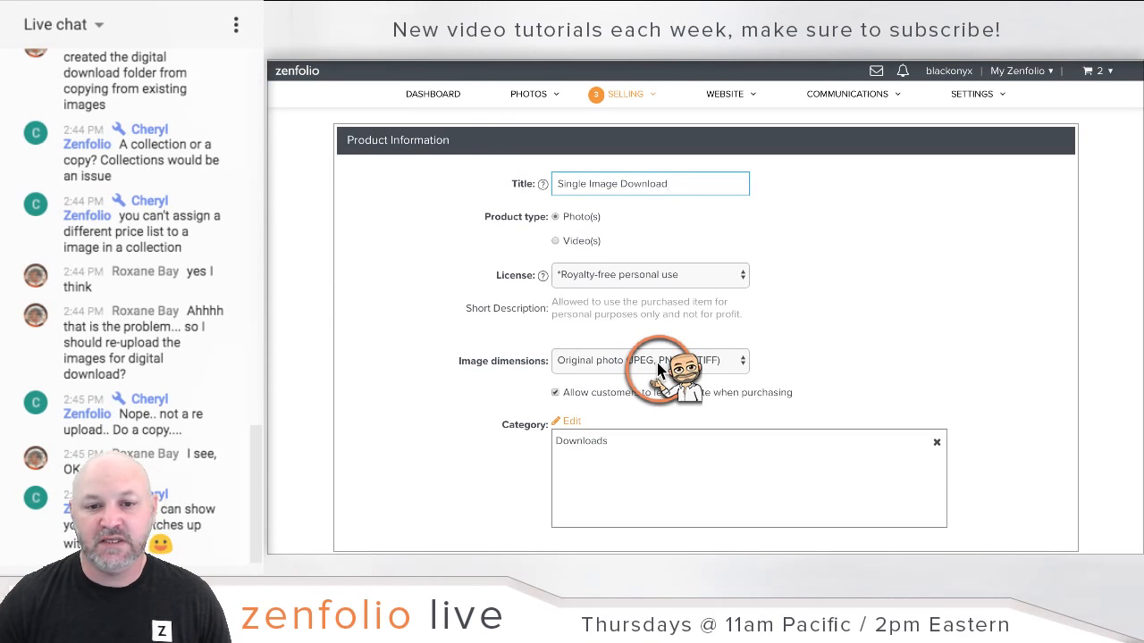
pyautogui.scroll(1, 659, 368)
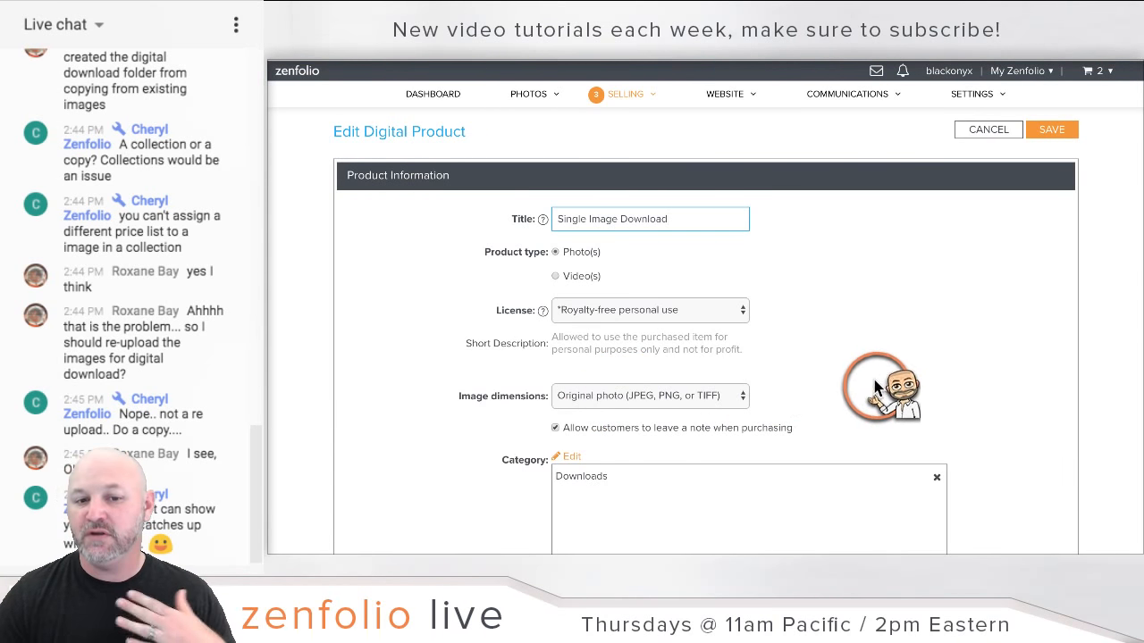
# Try High Resolution (5 Megapixels) as the product's image dimensions, and return to the dashboard without saving.
pyautogui.click(677, 398)
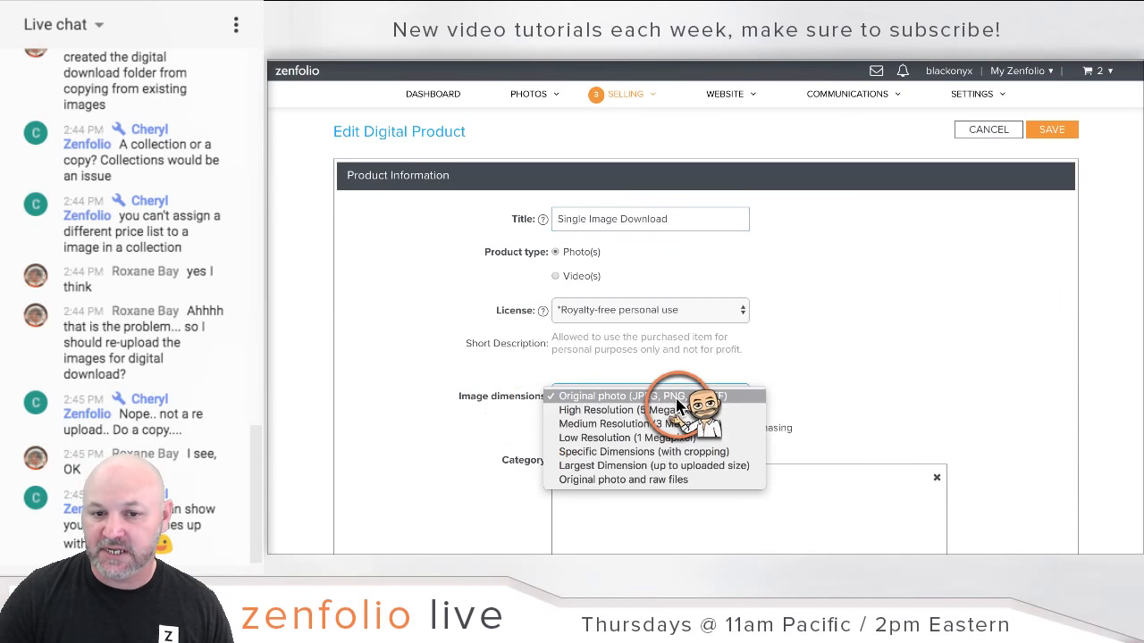
pyautogui.click(651, 411)
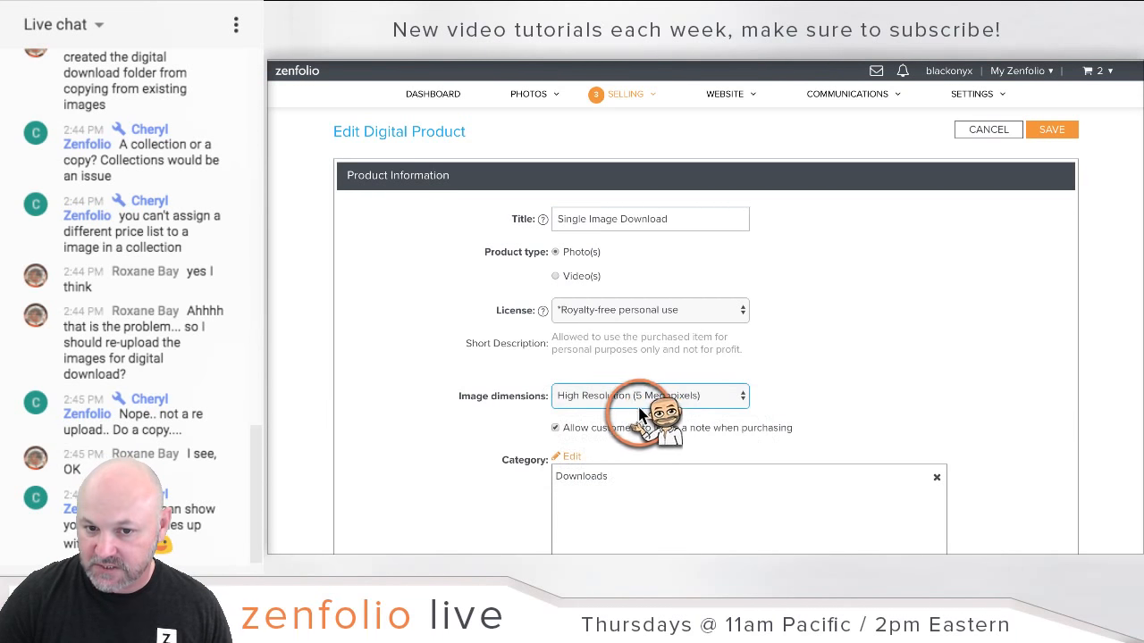
pyautogui.scroll(-1, 974, 366)
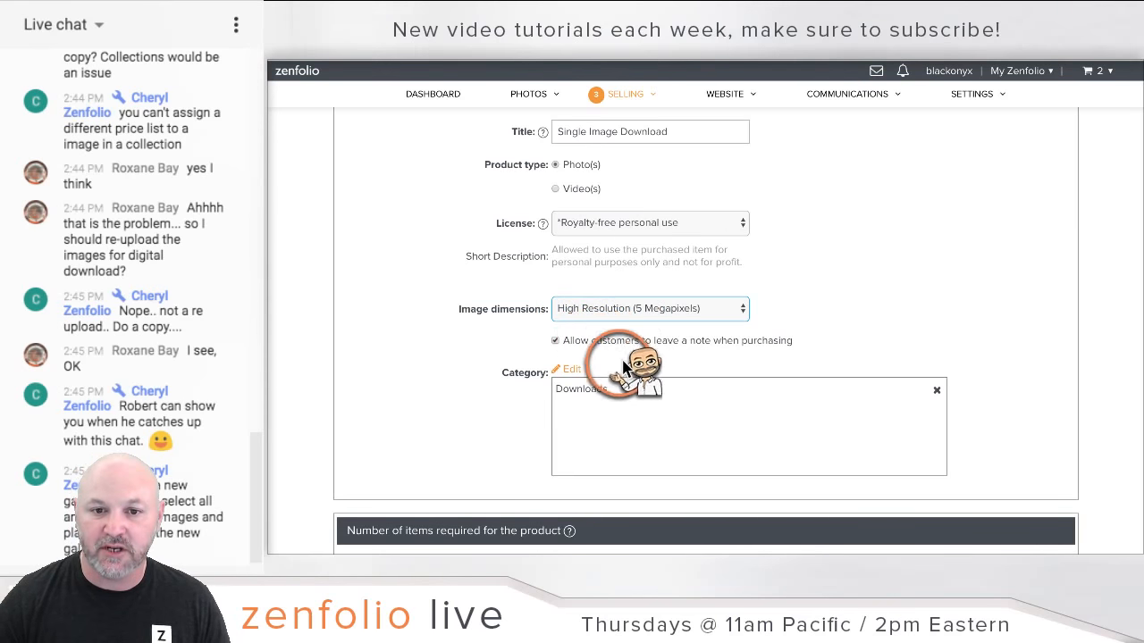
pyautogui.scroll(1, 853, 342)
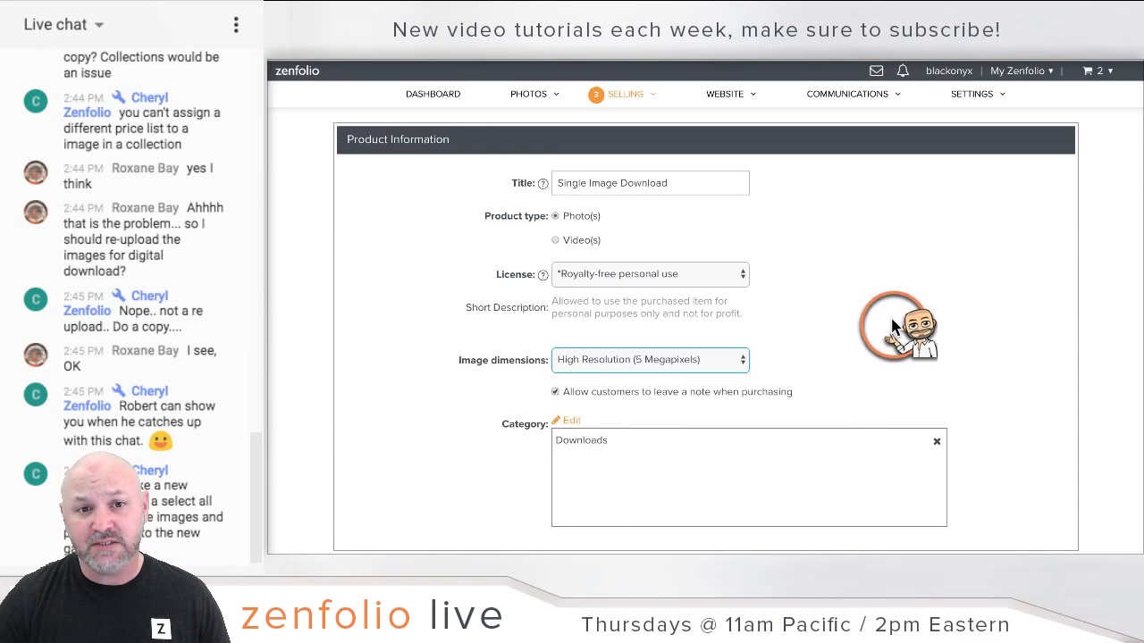
pyautogui.click(444, 102)
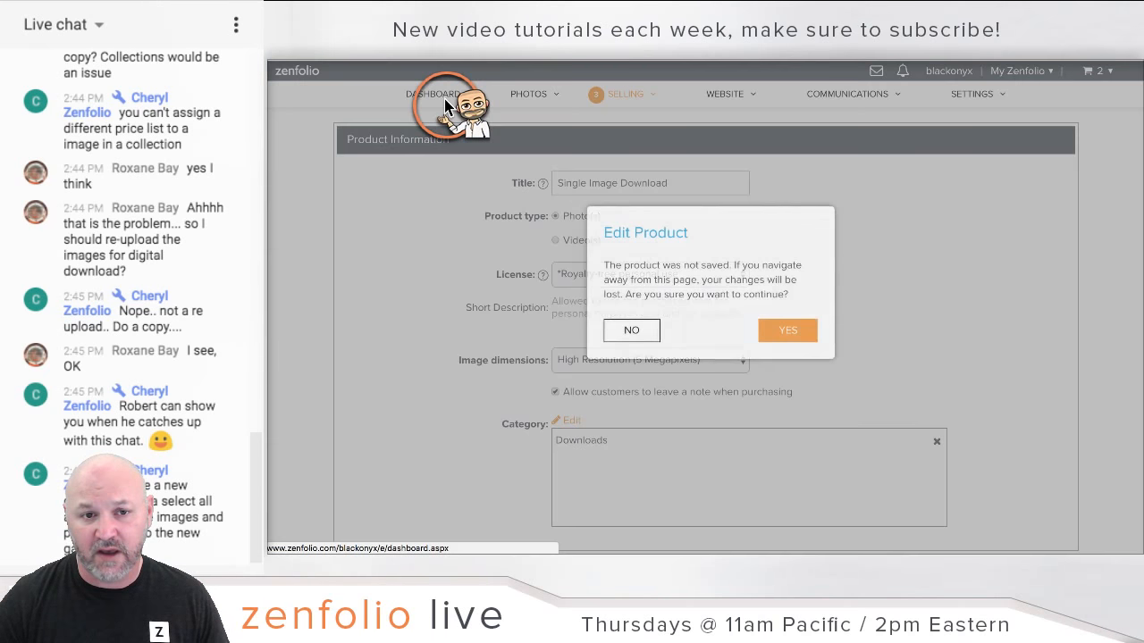
pyautogui.click(791, 333)
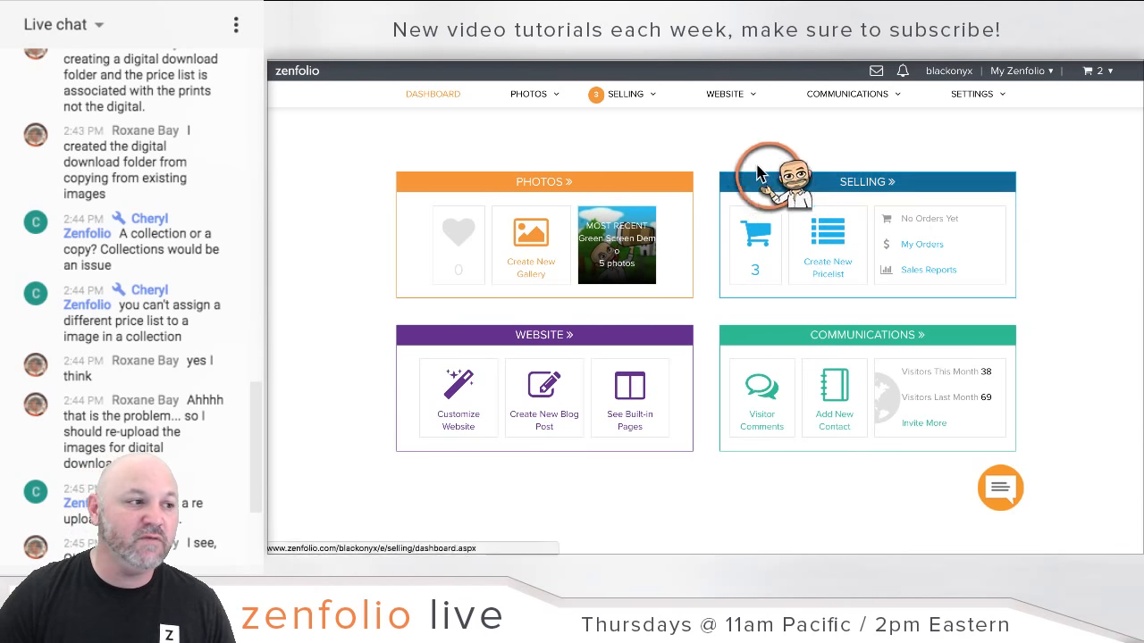
# Create a new collection named Demo under All Photographs in the photo organizer.
pyautogui.click(561, 188)
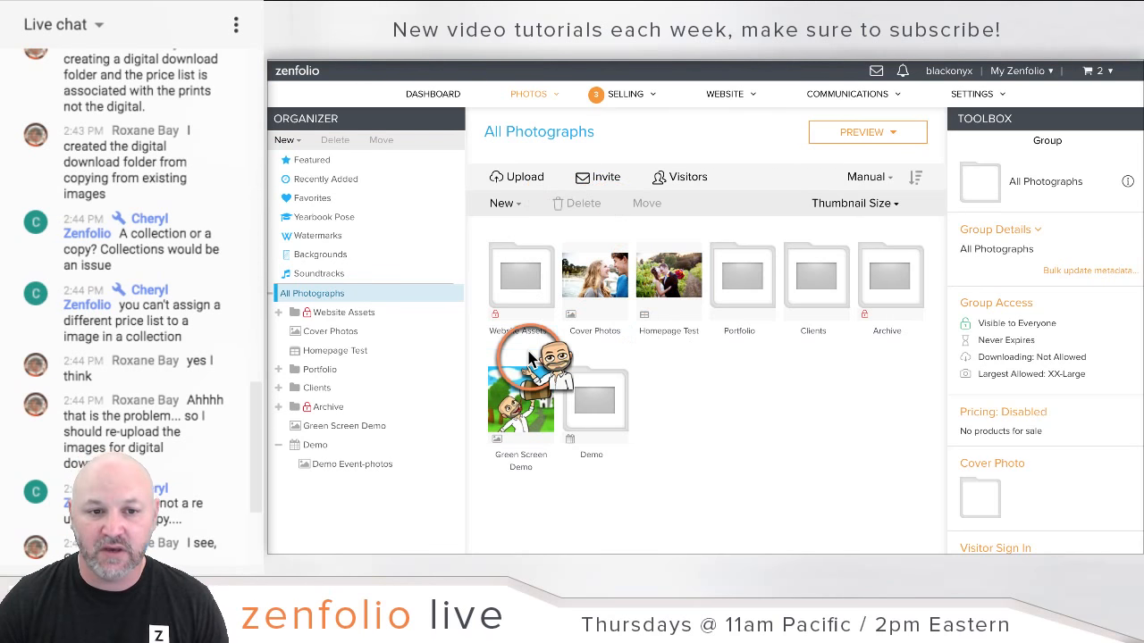
pyautogui.rightClick(456, 298)
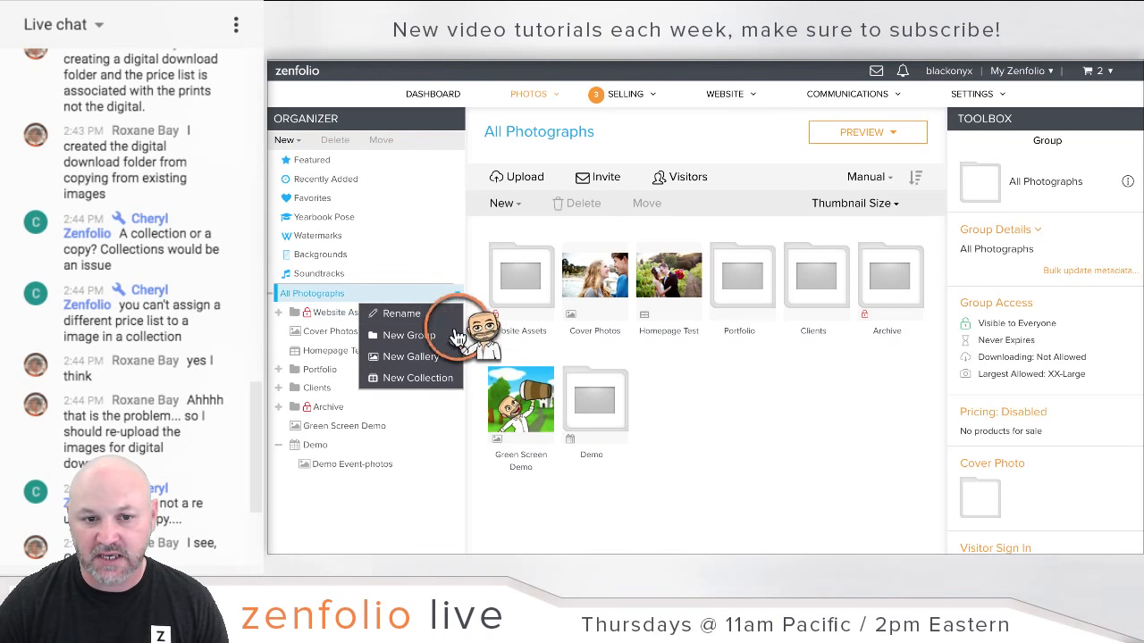
pyautogui.click(442, 379)
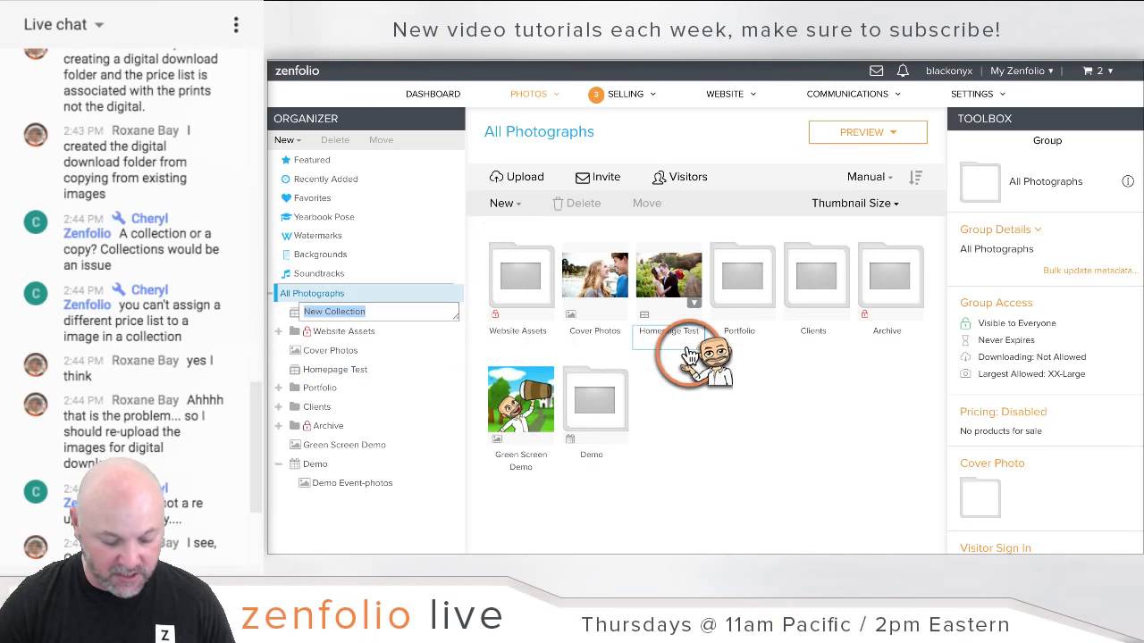
pyautogui.write('Demo')
pyautogui.press('Return')
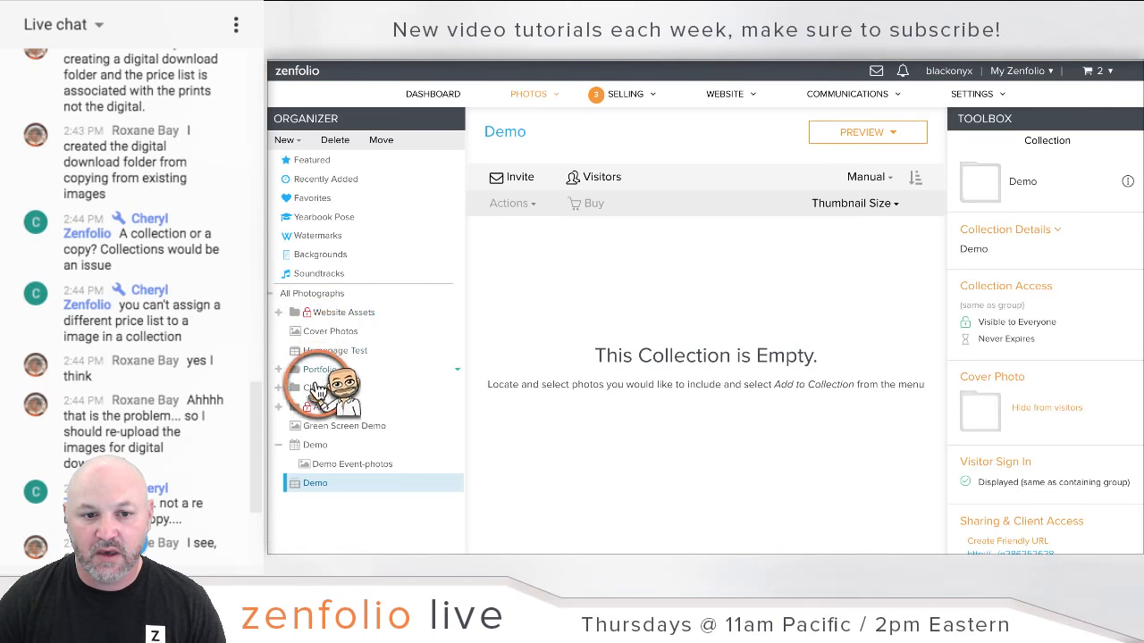
# Open the Blog Photos gallery in the Archive's 2017 Assets group and select the D&J0003 photo.
pyautogui.click(278, 406)
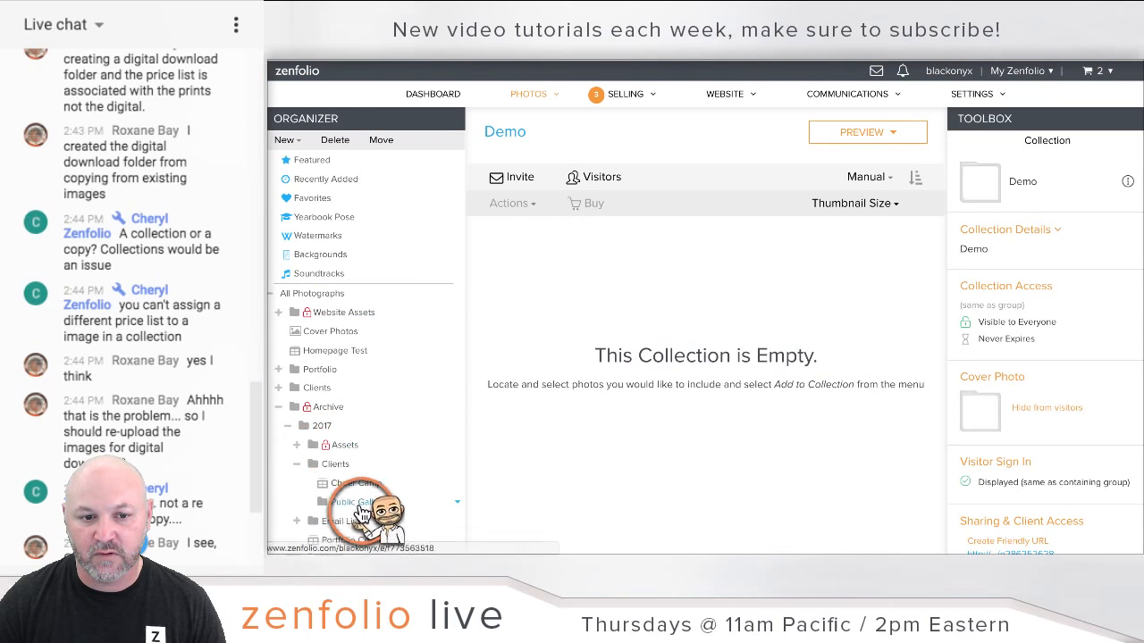
pyautogui.scroll(-1, 384, 517)
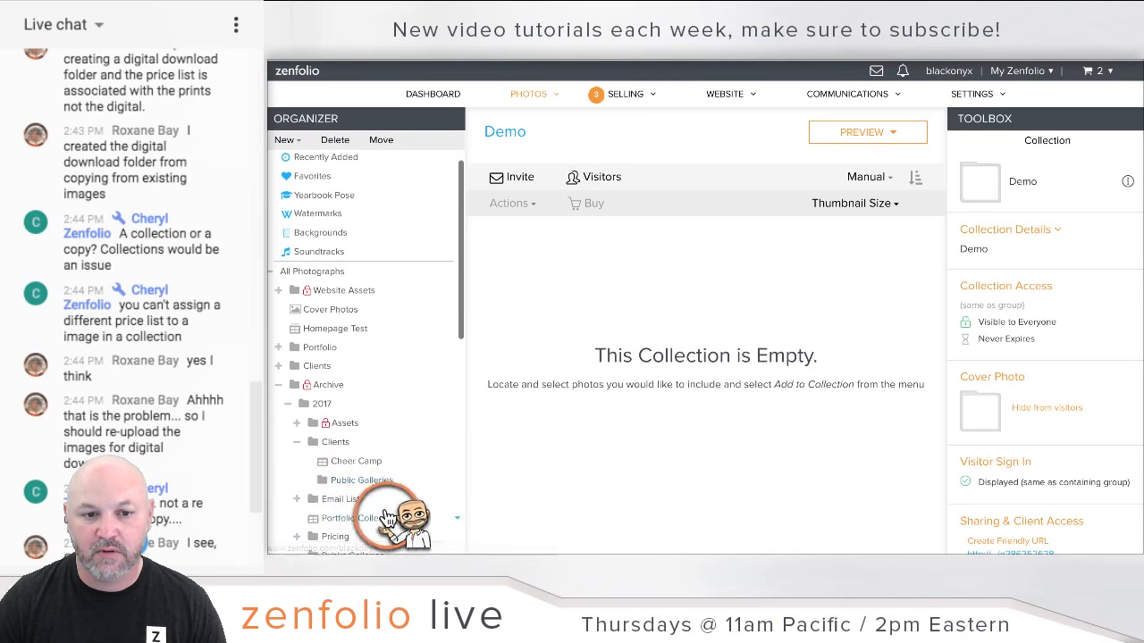
pyautogui.click(296, 499)
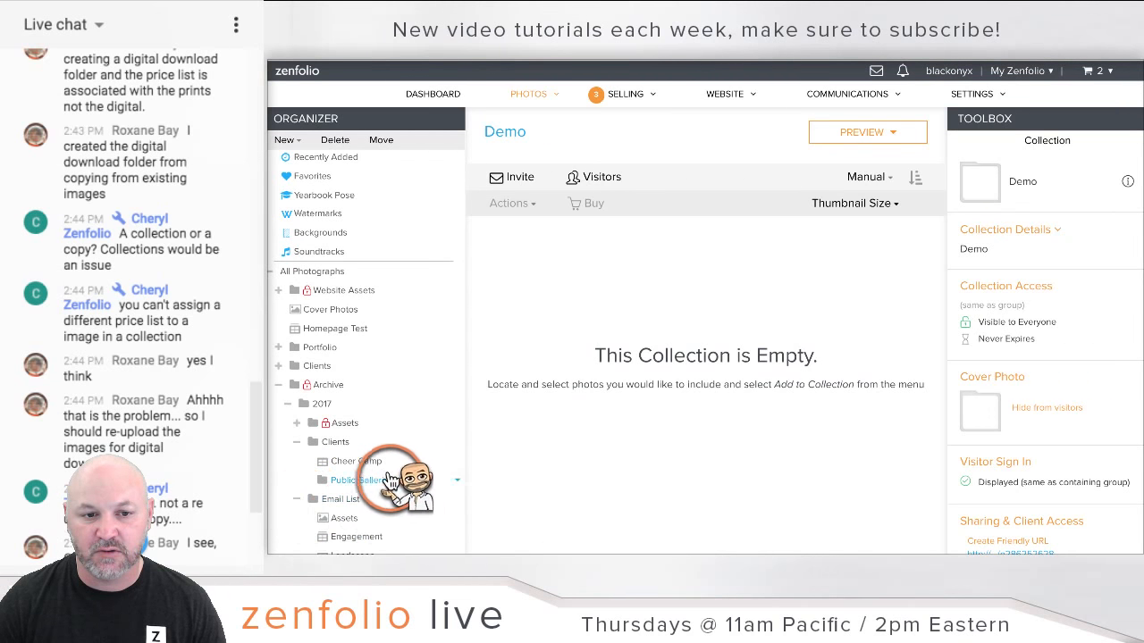
pyautogui.click(297, 422)
pyautogui.click(393, 445)
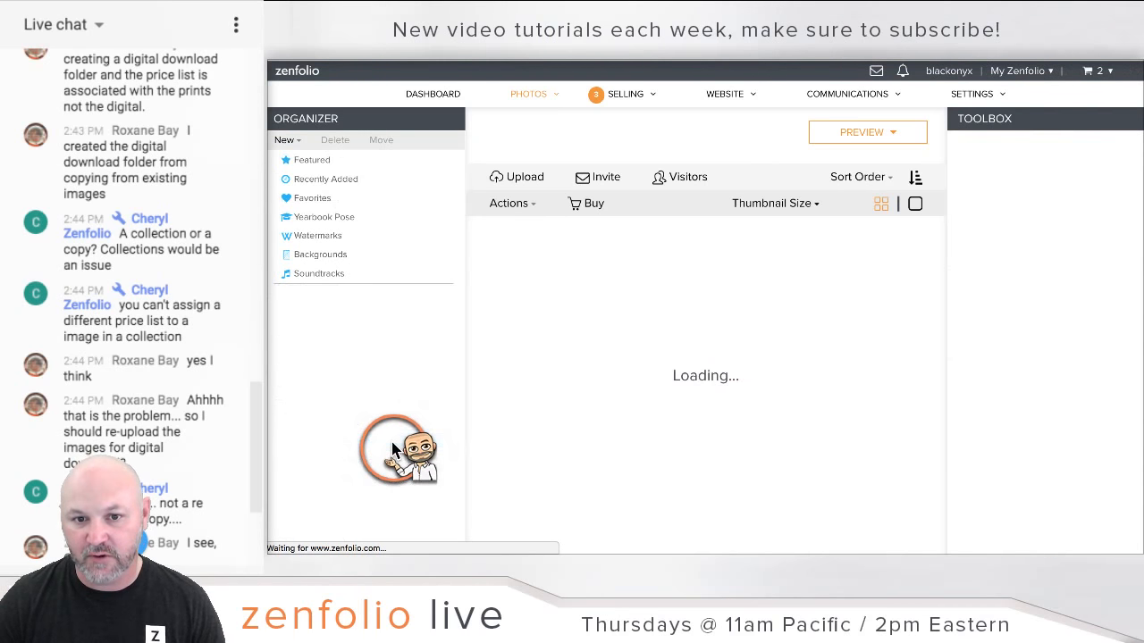
pyautogui.click(517, 308)
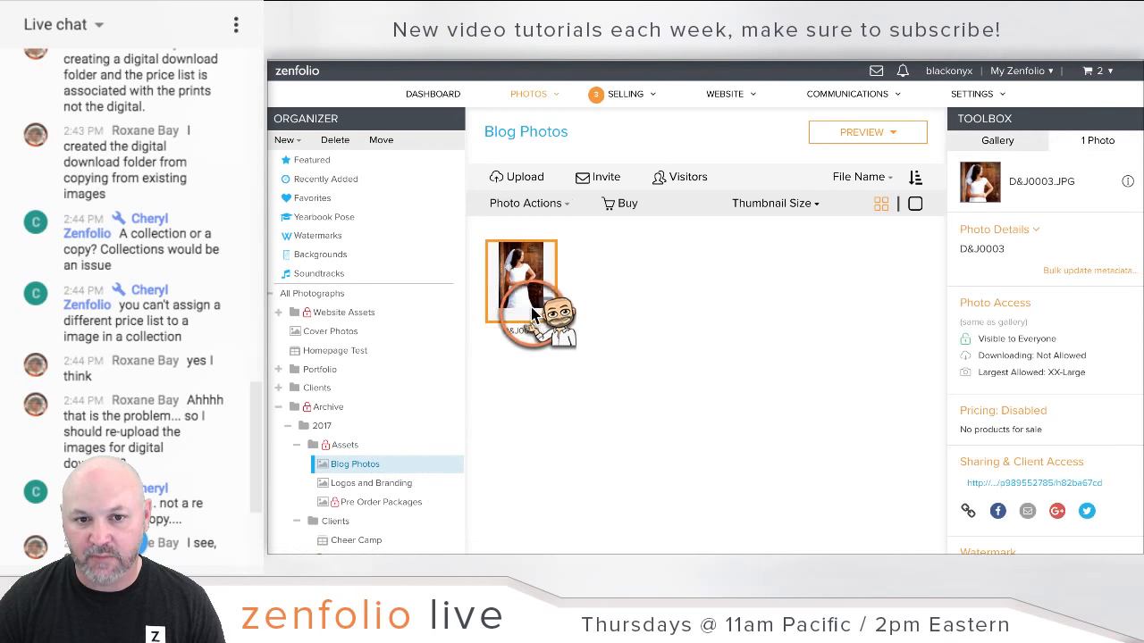
pyautogui.rightClick(544, 309)
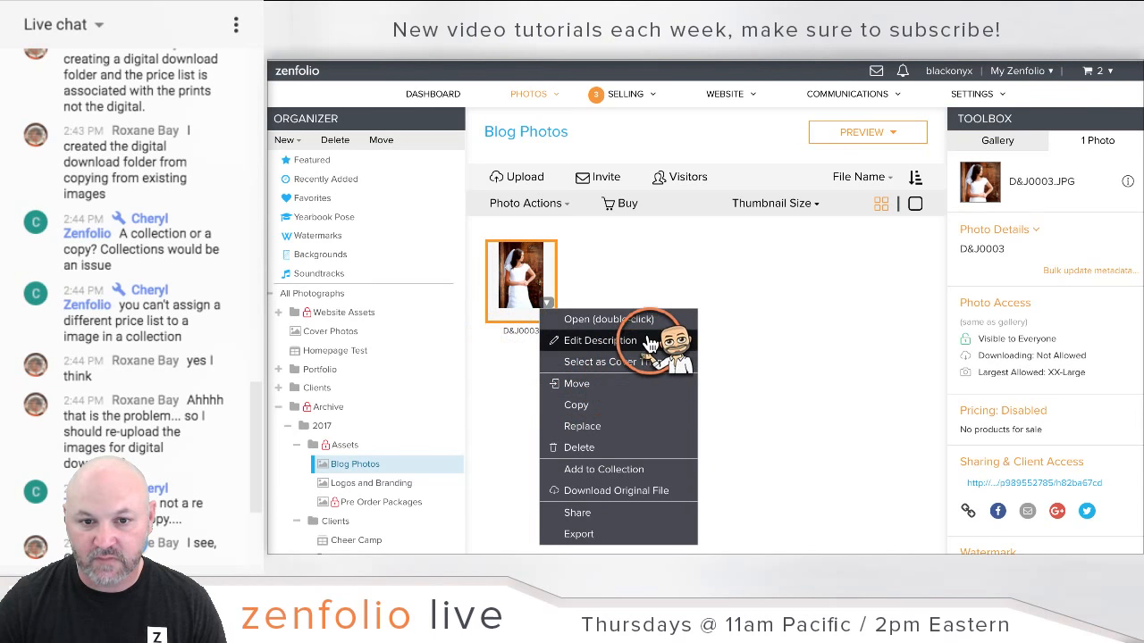
pyautogui.click(647, 469)
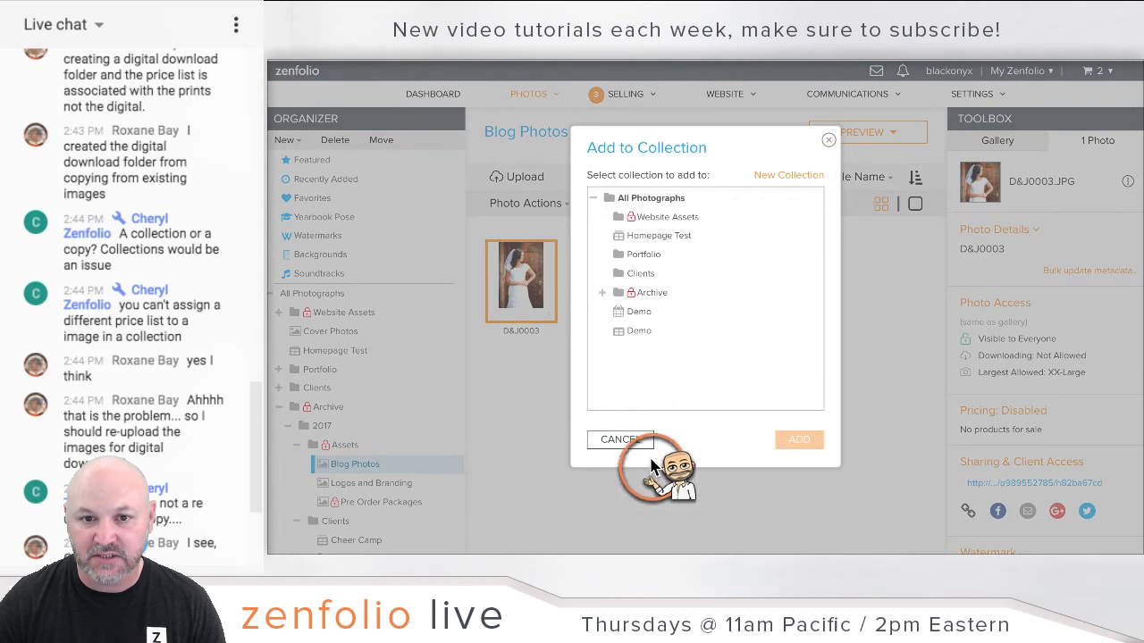
pyautogui.click(620, 439)
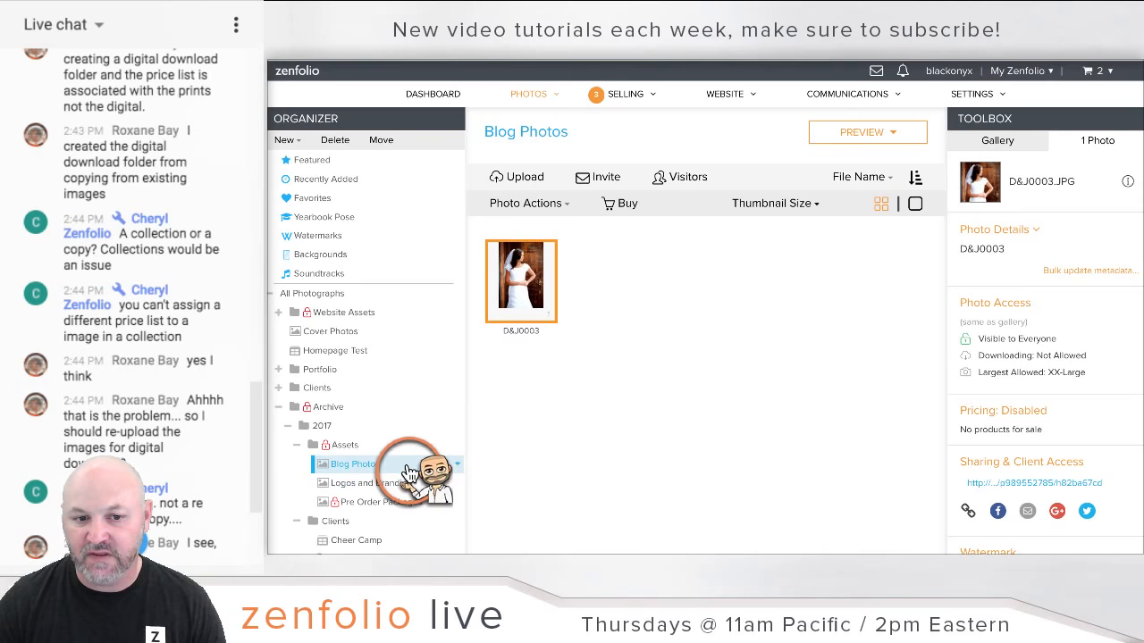
# Override the gallery's access settings for photo D&J0003, make it private to the owner only, and save.
pyautogui.click(983, 307)
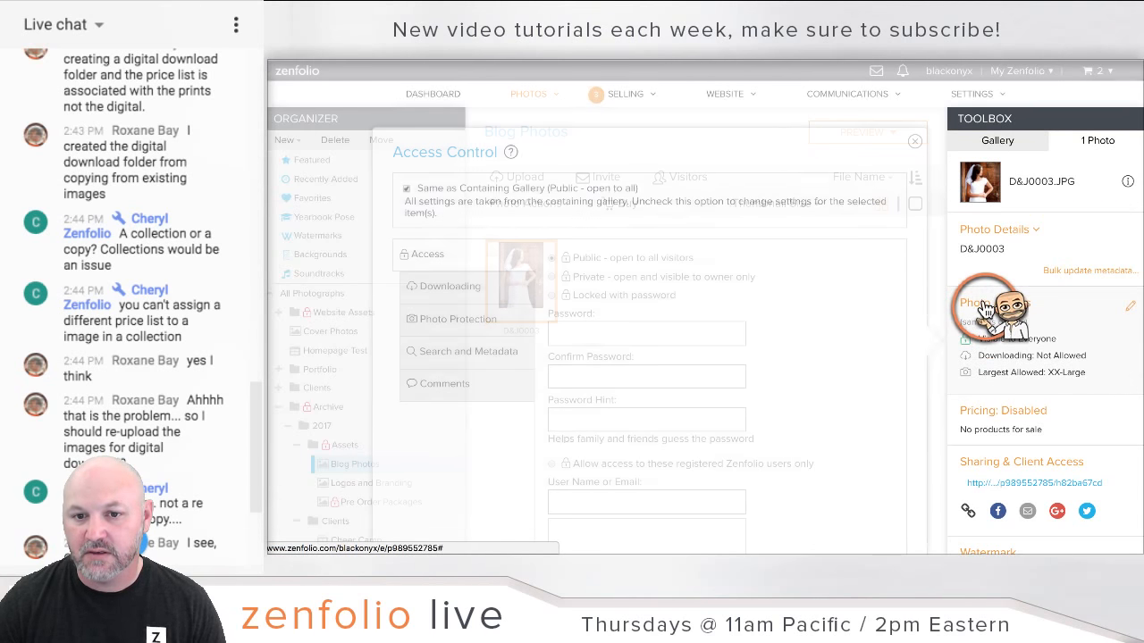
pyautogui.click(407, 188)
pyautogui.click(551, 278)
pyautogui.scroll(-2, 812, 306)
pyautogui.click(880, 469)
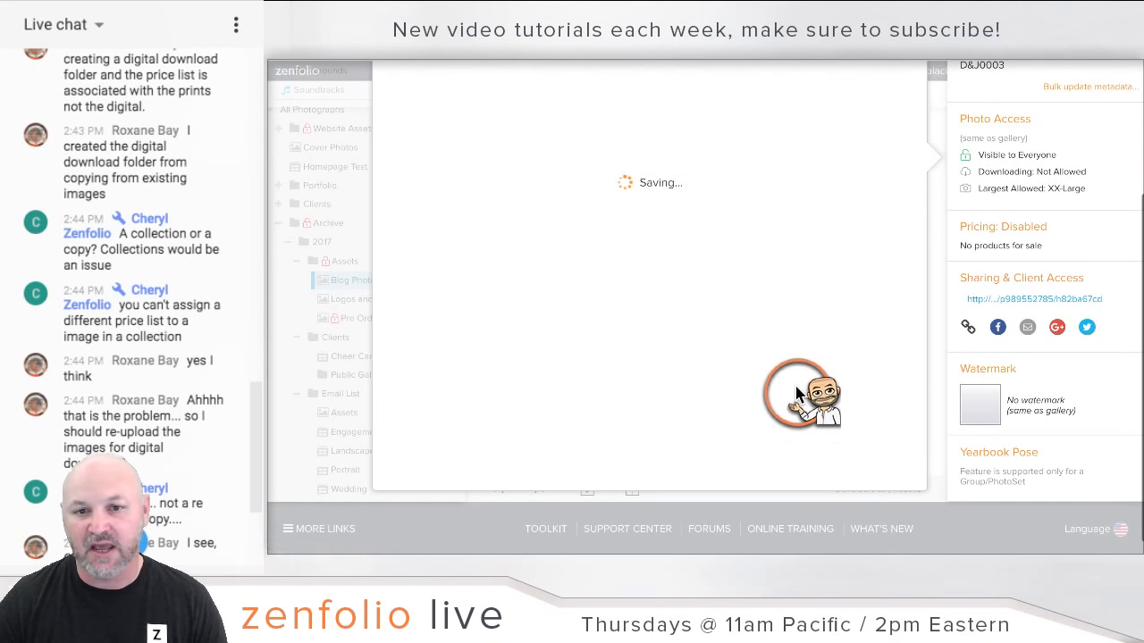
# Open the Demo collection under All Photographs to check how the private D&J0003 photo appears there.
pyautogui.scroll(1, 731, 389)
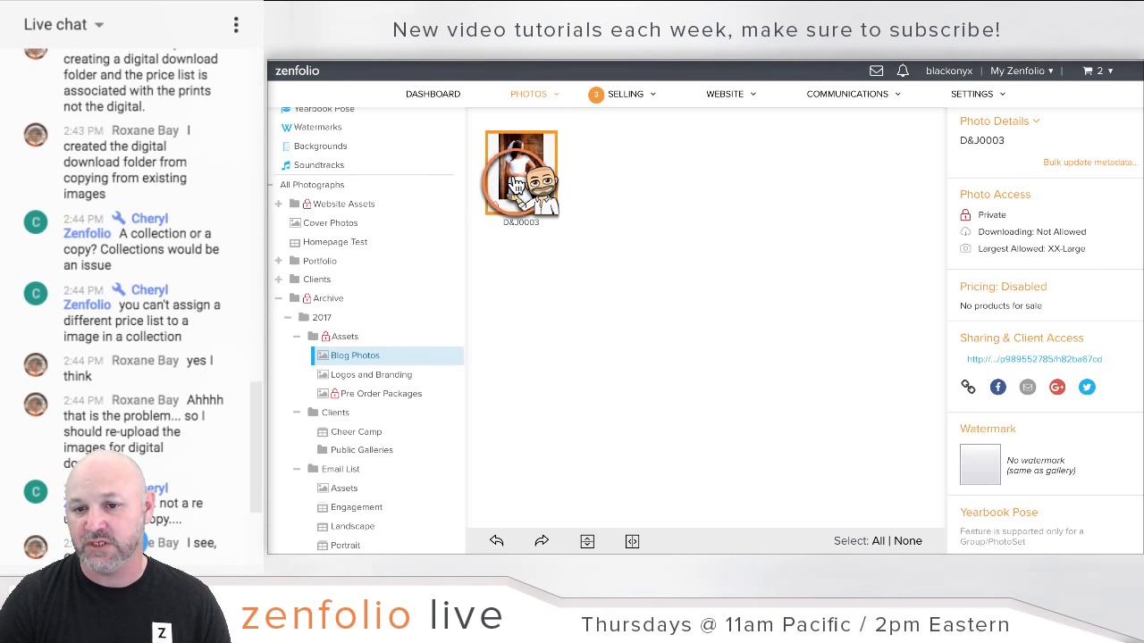
pyautogui.scroll(-6, 425, 299)
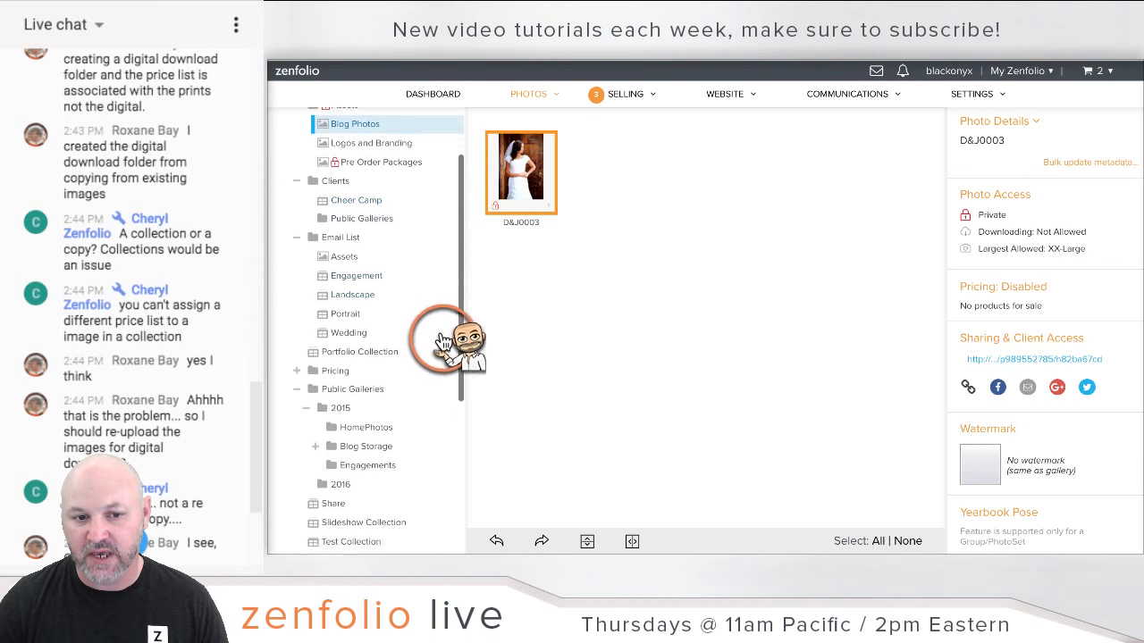
pyautogui.scroll(-5, 436, 360)
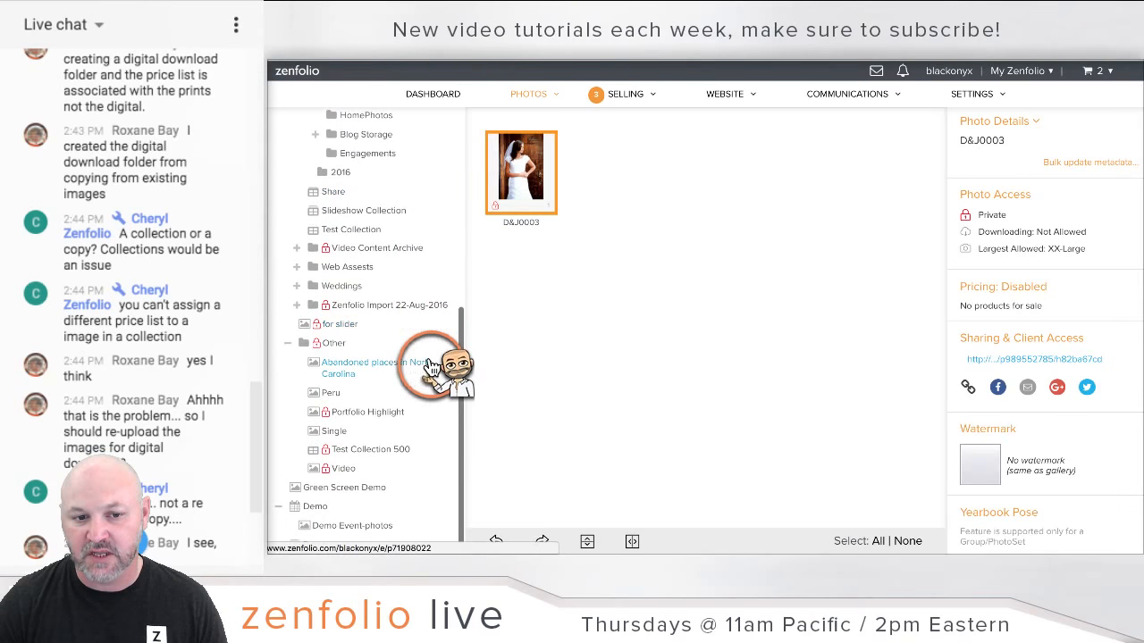
pyautogui.click(308, 540)
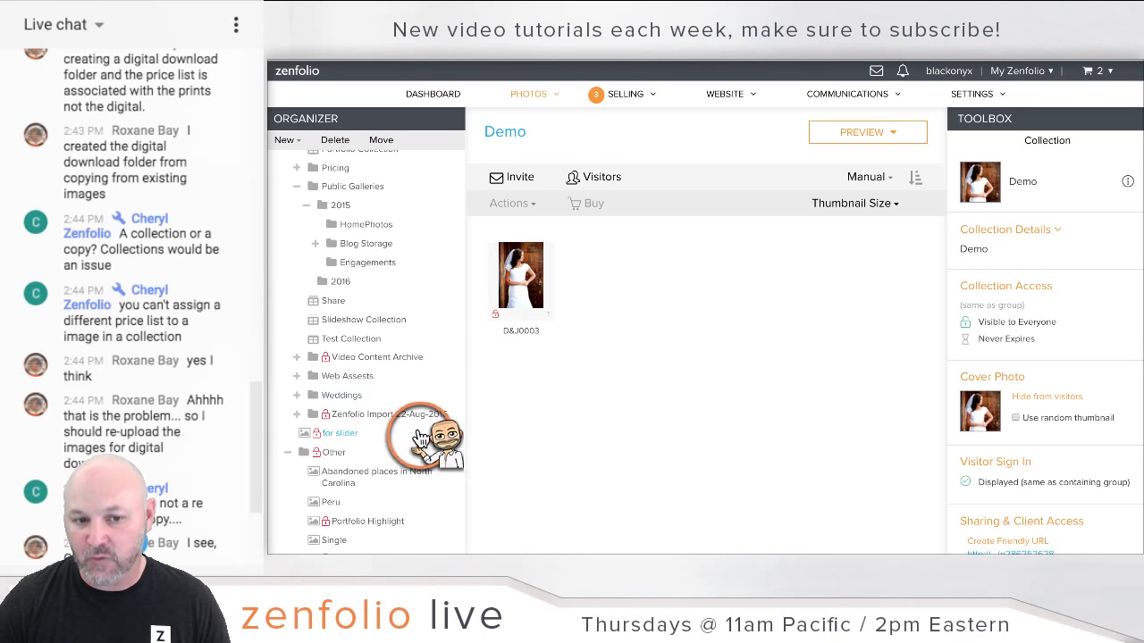
# Collapse the Public Galleries and Archive groups, and open the second gallery in the Clients group.
pyautogui.scroll(1, 340, 456)
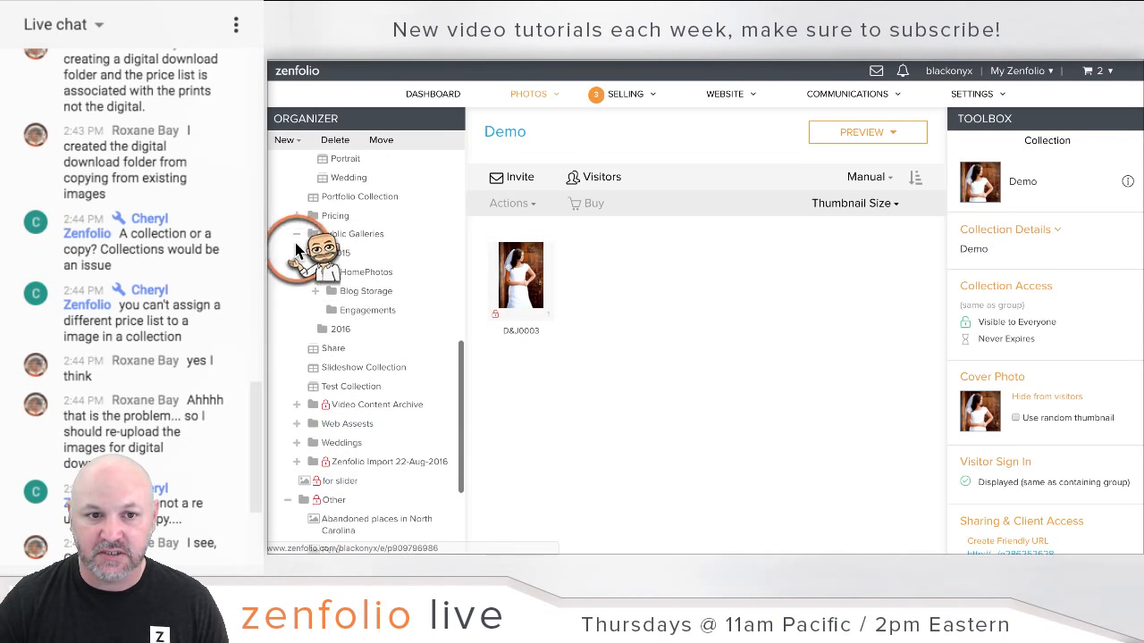
pyautogui.click(298, 235)
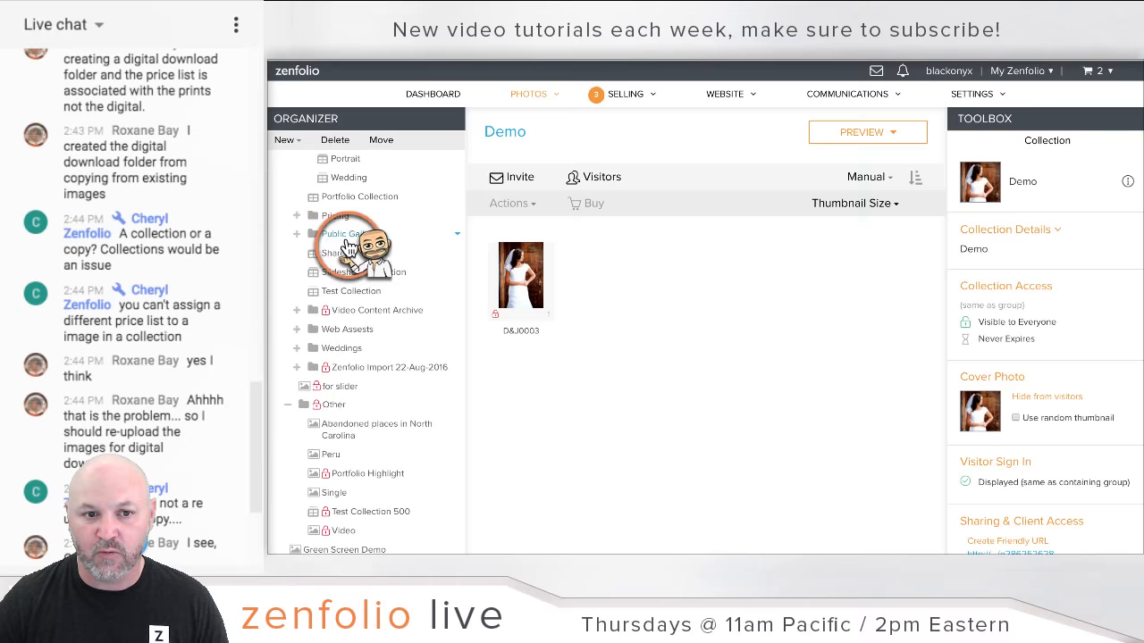
pyautogui.scroll(10, 403, 300)
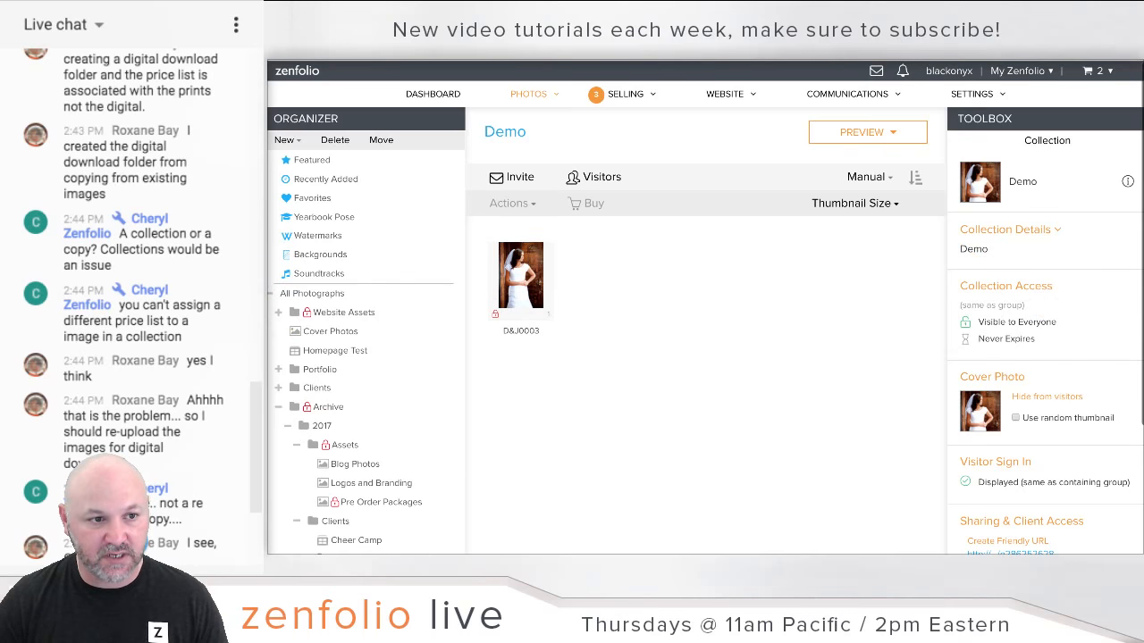
pyautogui.scroll(-2, 370, 371)
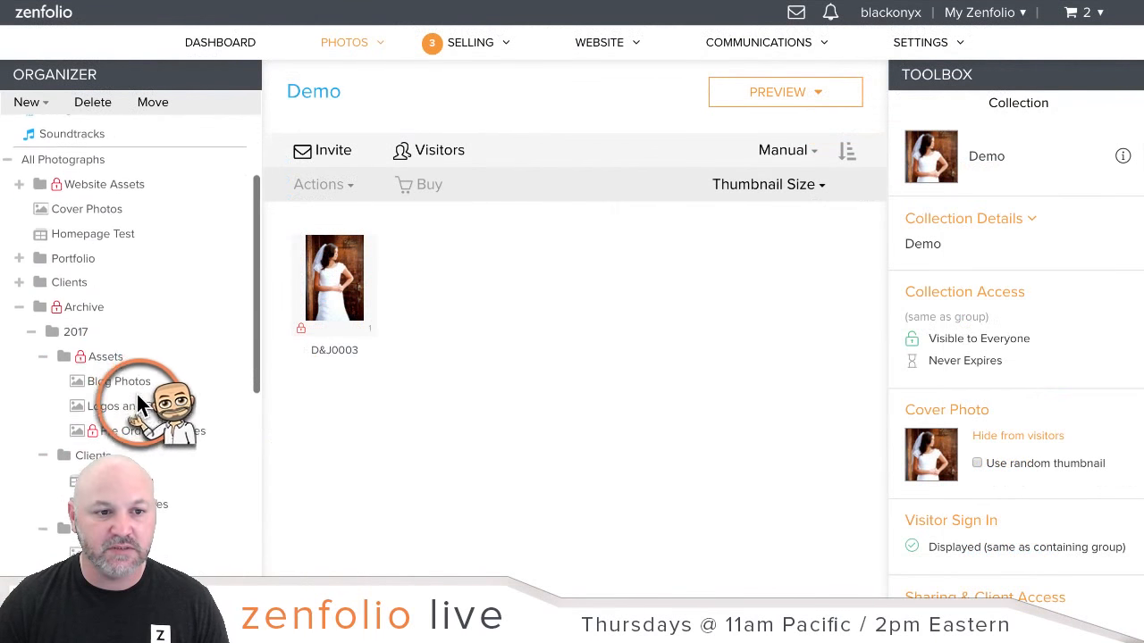
pyautogui.click(18, 305)
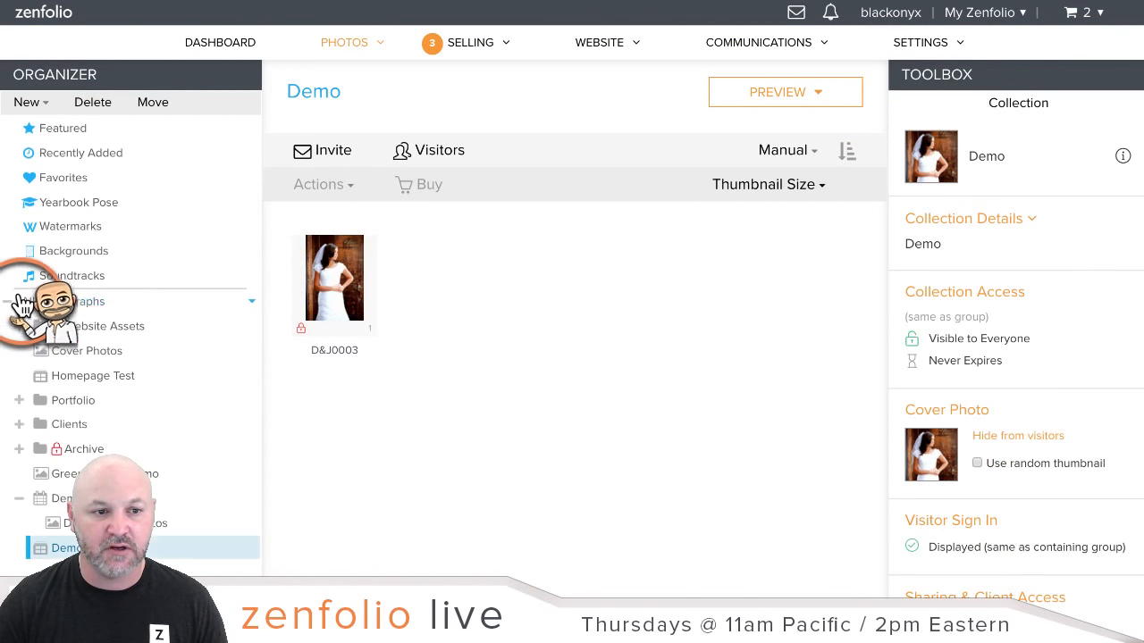
pyautogui.scroll(-3, 176, 301)
pyautogui.scroll(1, 166, 295)
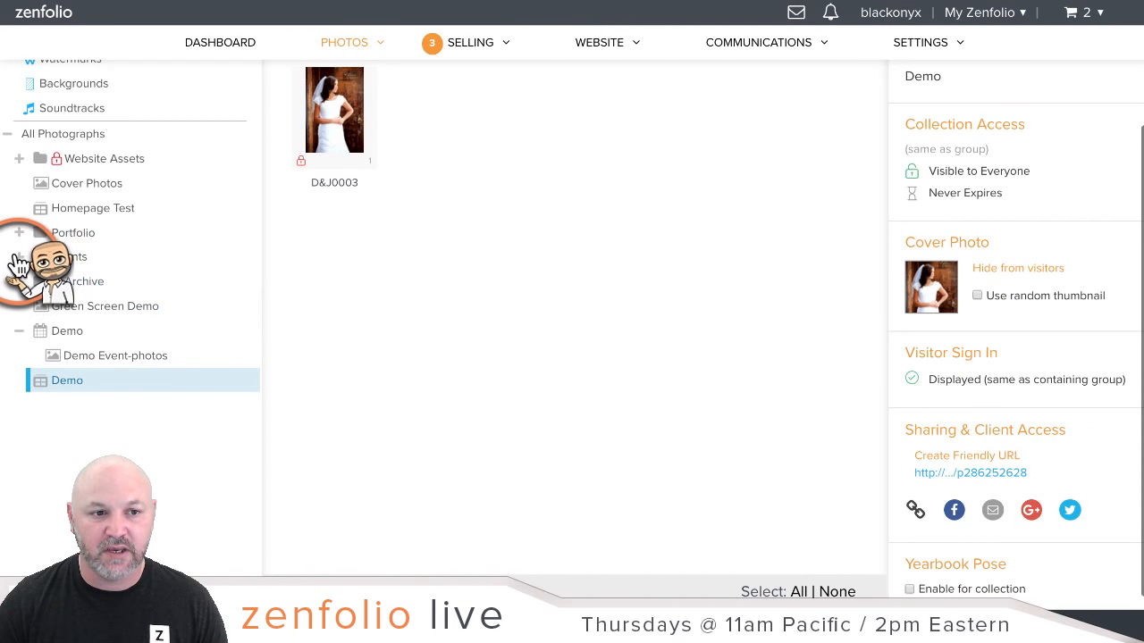
pyautogui.click(18, 257)
pyautogui.click(67, 306)
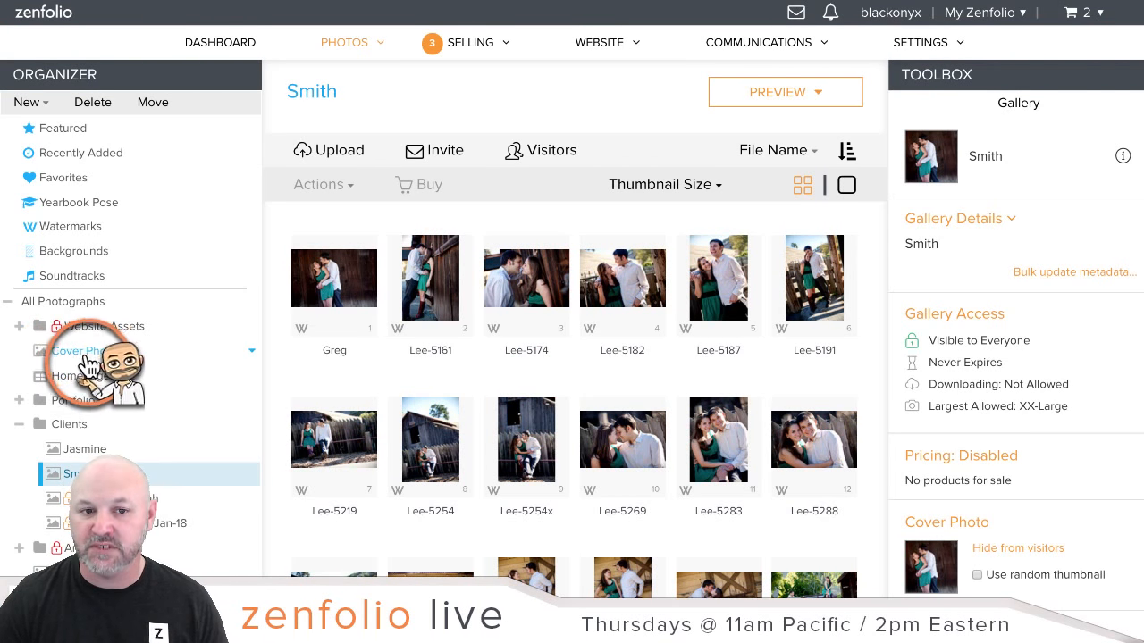
# Copy the first, third and fifth photos of the client gallery to the Cover Photos gallery.
pyautogui.click(322, 281)
pyautogui.keyDown('ctrl'); pyautogui.click(525, 284); pyautogui.keyUp('ctrl')
pyautogui.keyDown('ctrl'); pyautogui.click(712, 298); pyautogui.keyUp('ctrl')
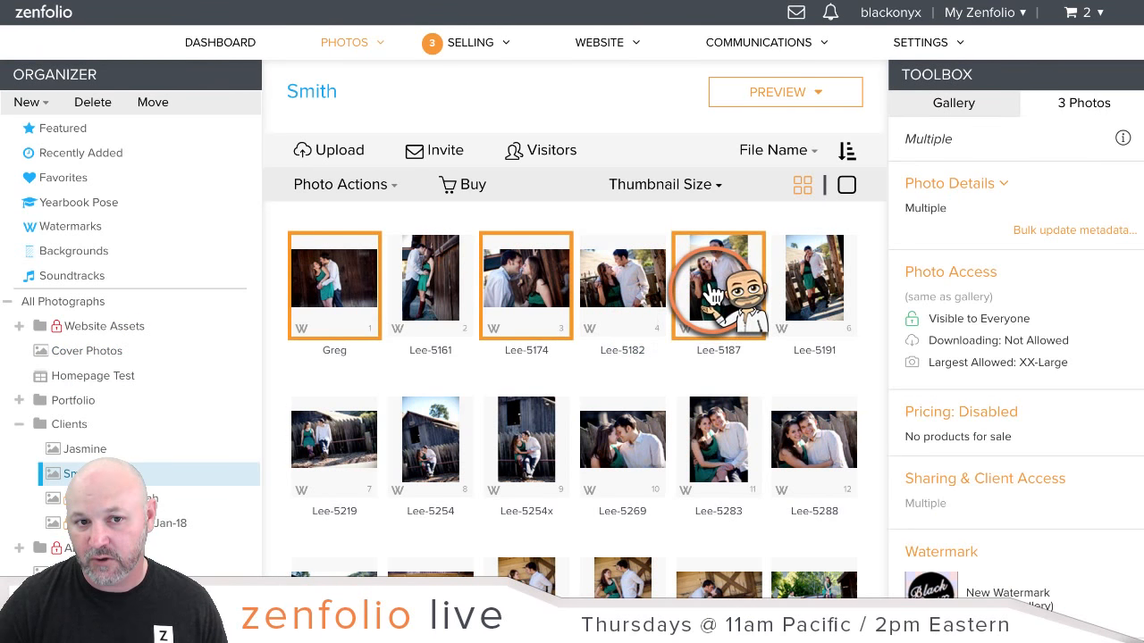
pyautogui.click(380, 185)
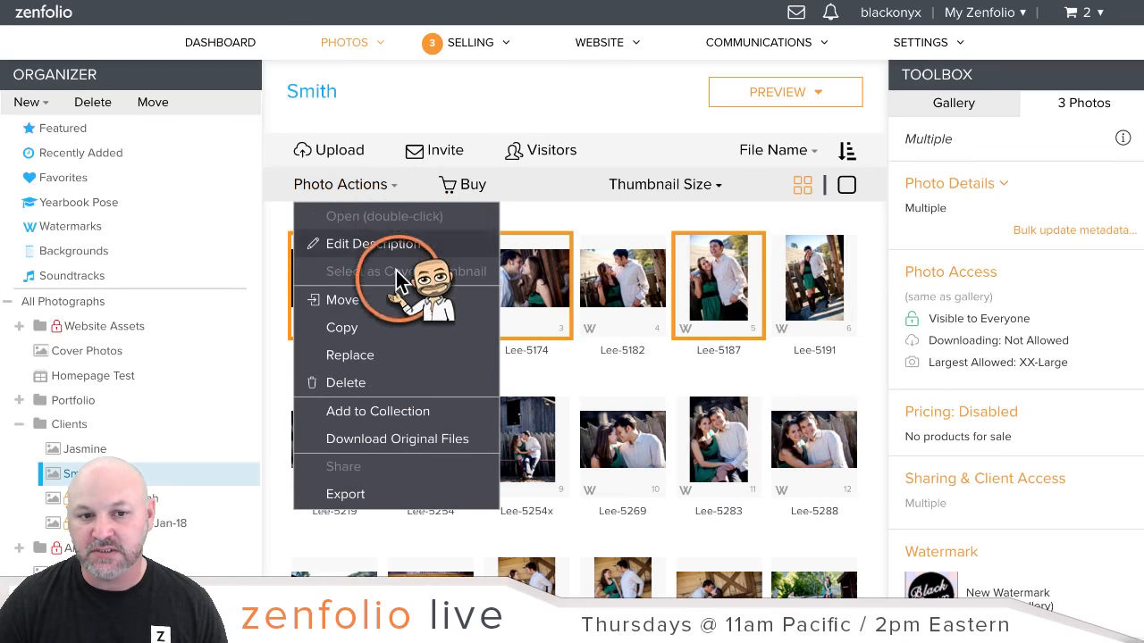
pyautogui.click(374, 327)
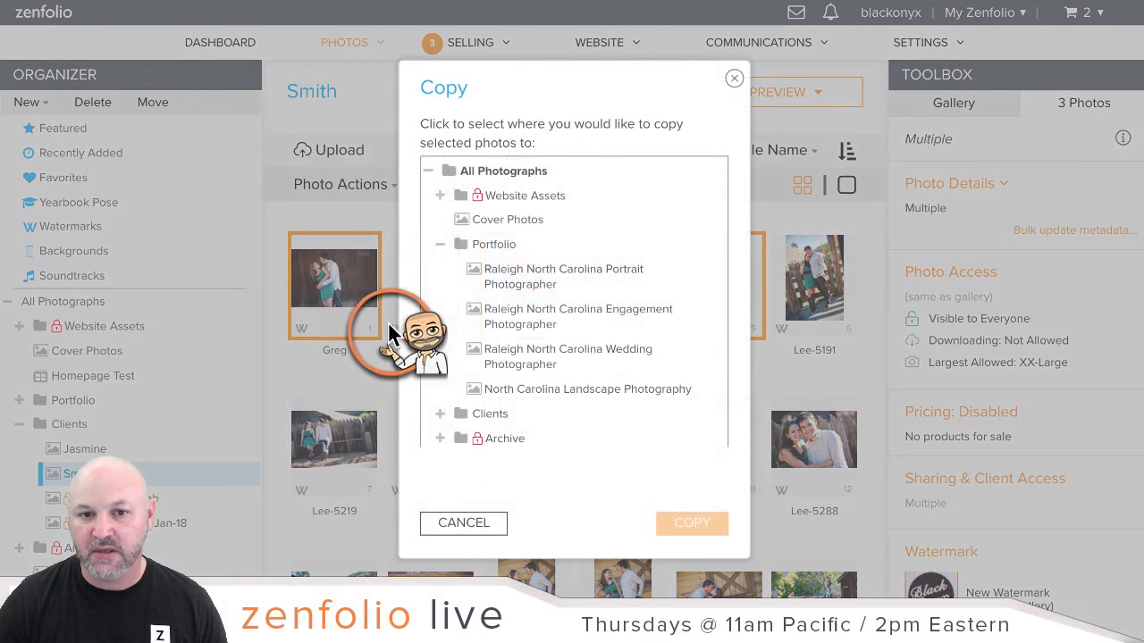
pyautogui.click(505, 224)
pyautogui.click(690, 525)
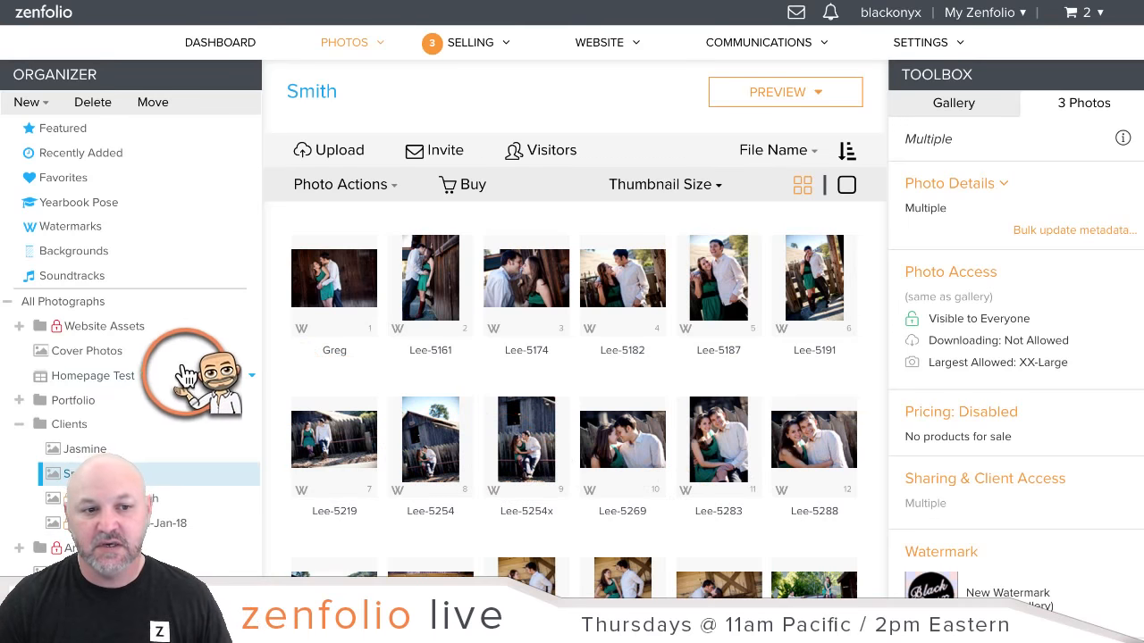
# Override the gallery's access settings for the three selected client photos, make them private to the owner only, and save.
pyautogui.scroll(-1, 170, 348)
pyautogui.scroll(-1, 80, 455)
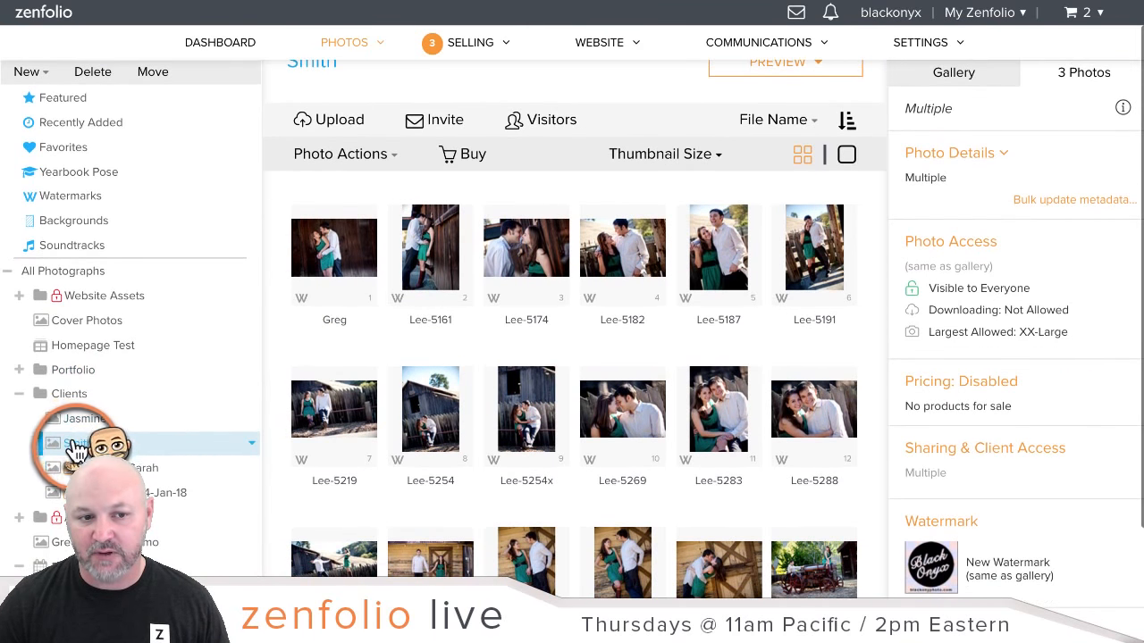
pyautogui.click(950, 246)
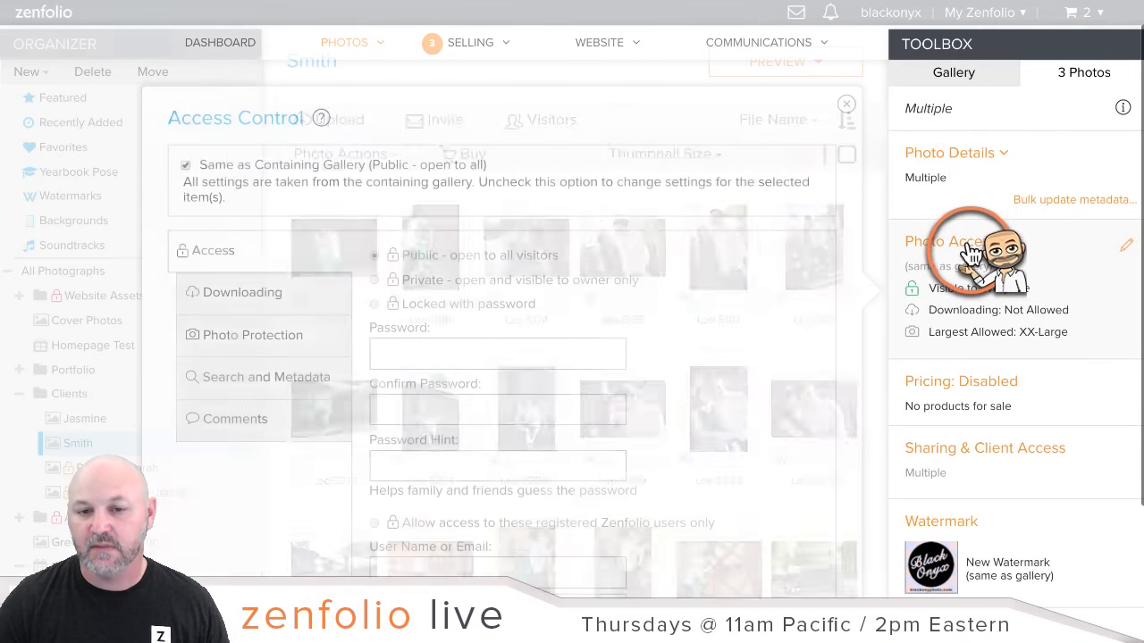
pyautogui.click(186, 165)
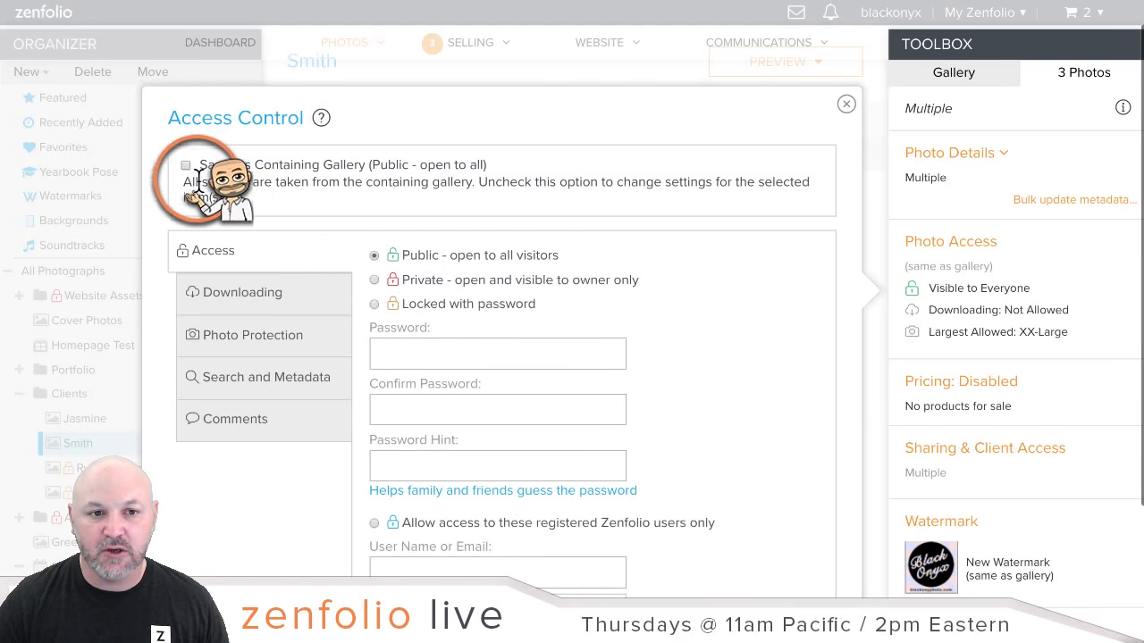
pyautogui.click(375, 280)
pyautogui.scroll(-3, 768, 322)
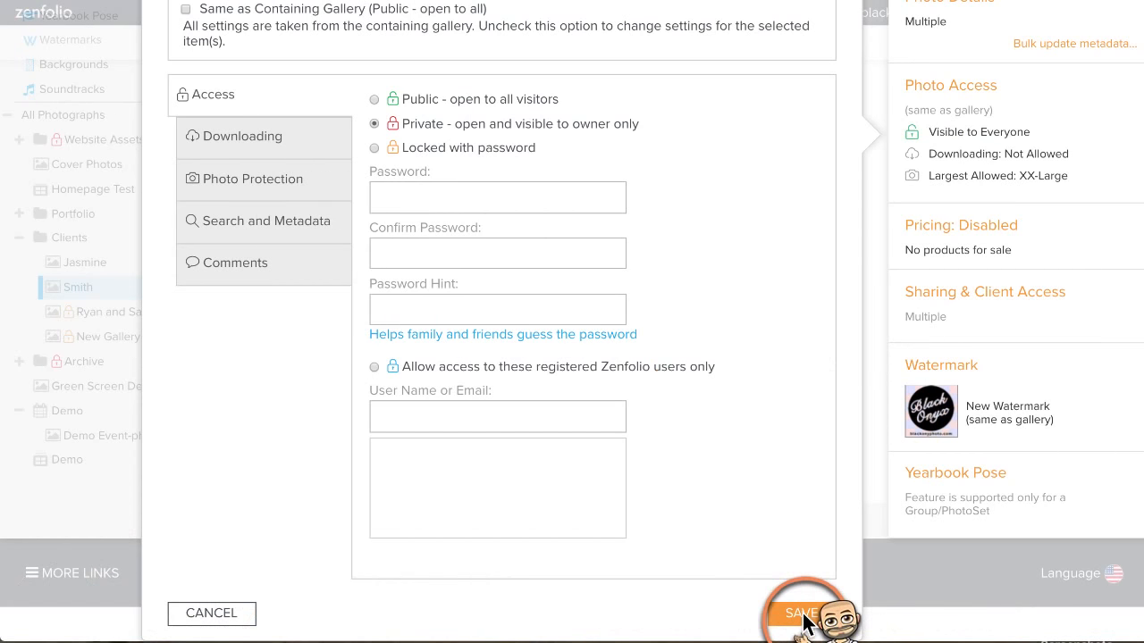
pyautogui.click(802, 615)
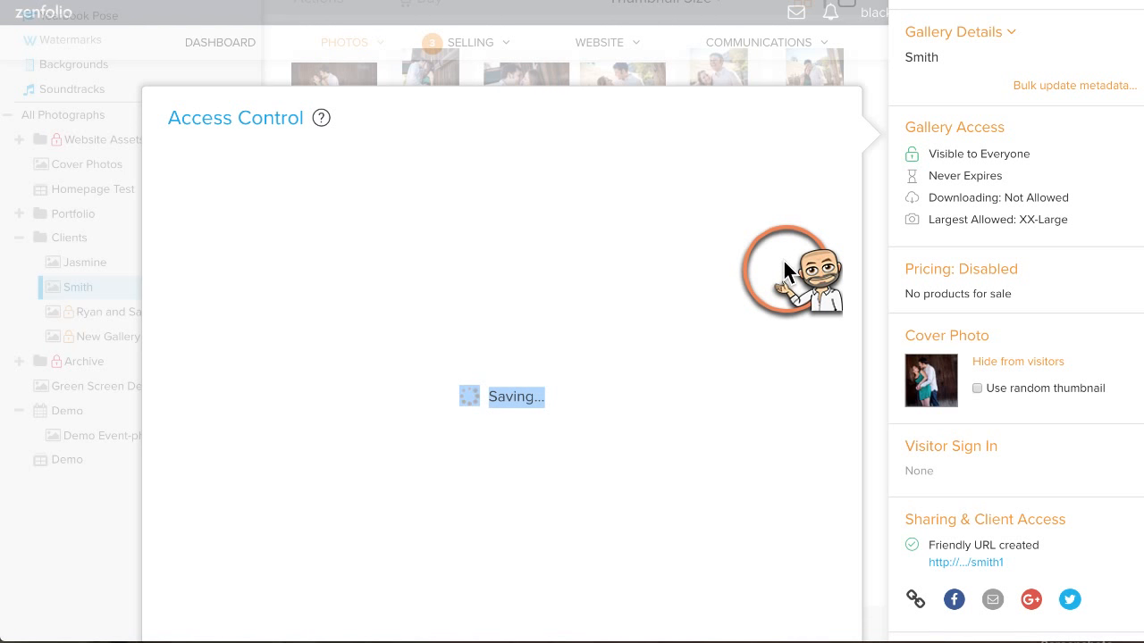
# Set the whole client gallery's access to private, open and visible to owner only, and save.
pyautogui.scroll(-3, 783, 261)
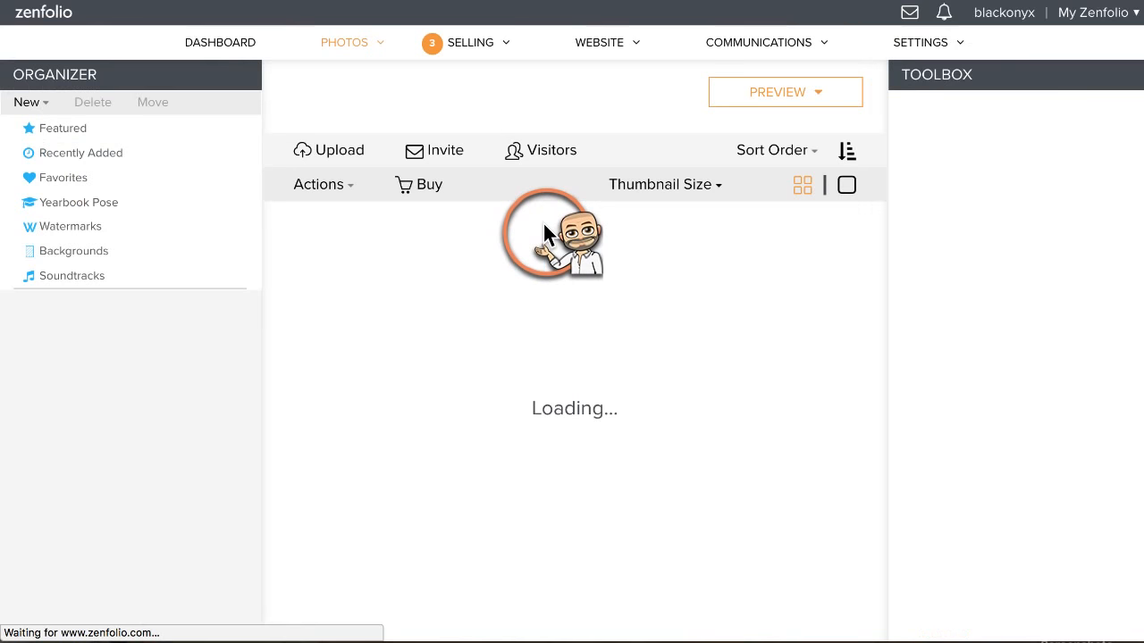
pyautogui.scroll(-4, 560, 330)
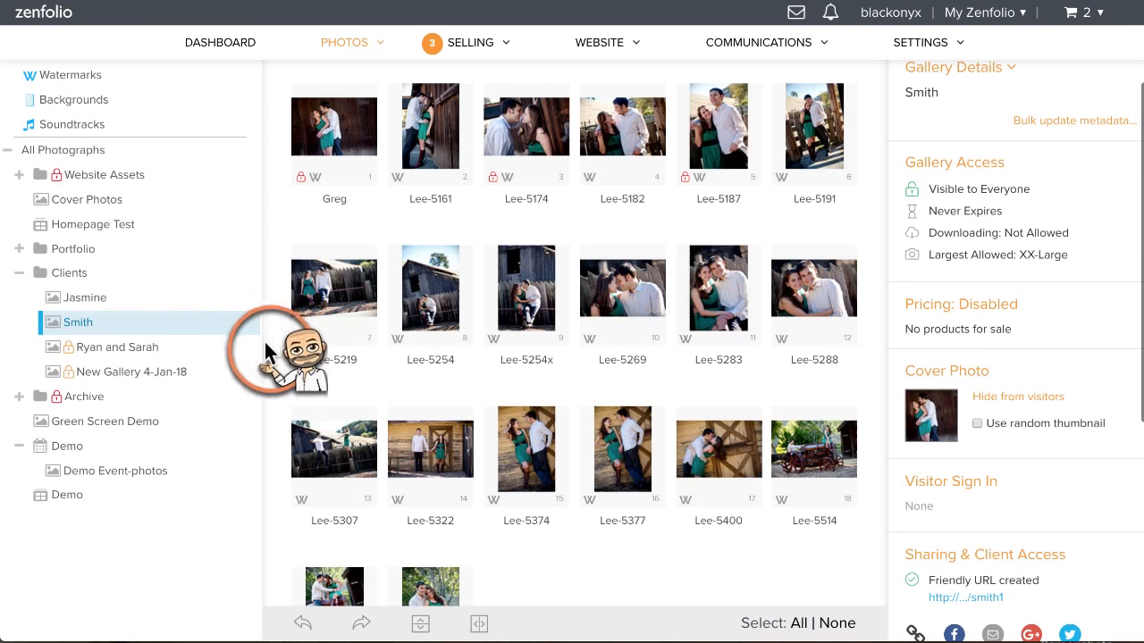
pyautogui.click(969, 175)
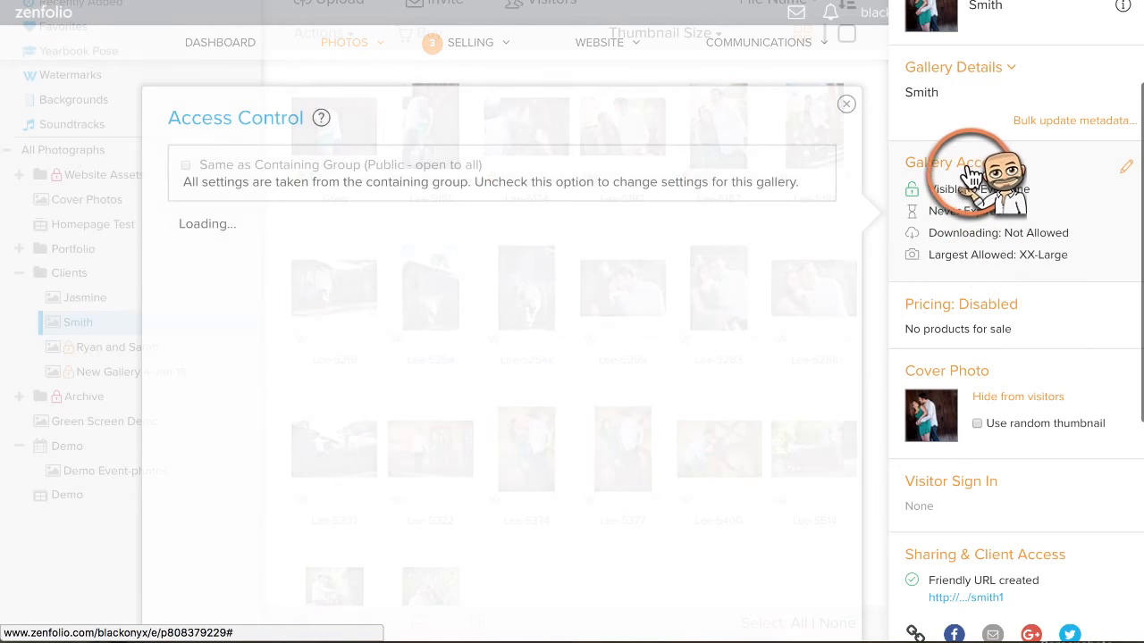
pyautogui.click(434, 266)
pyautogui.scroll(-4, 811, 332)
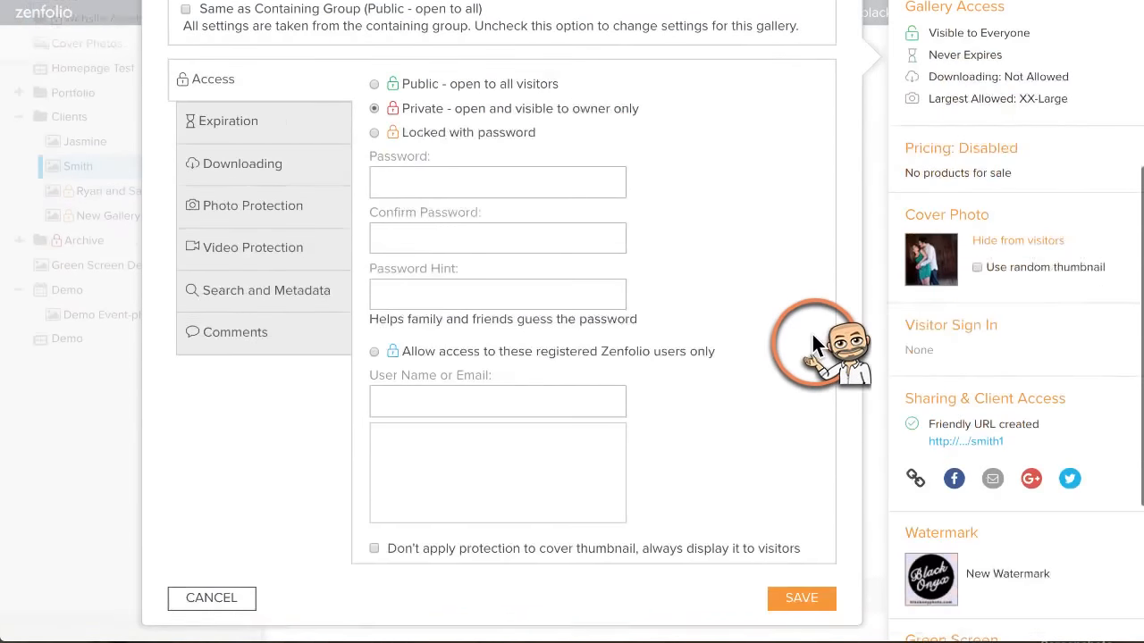
pyautogui.click(800, 550)
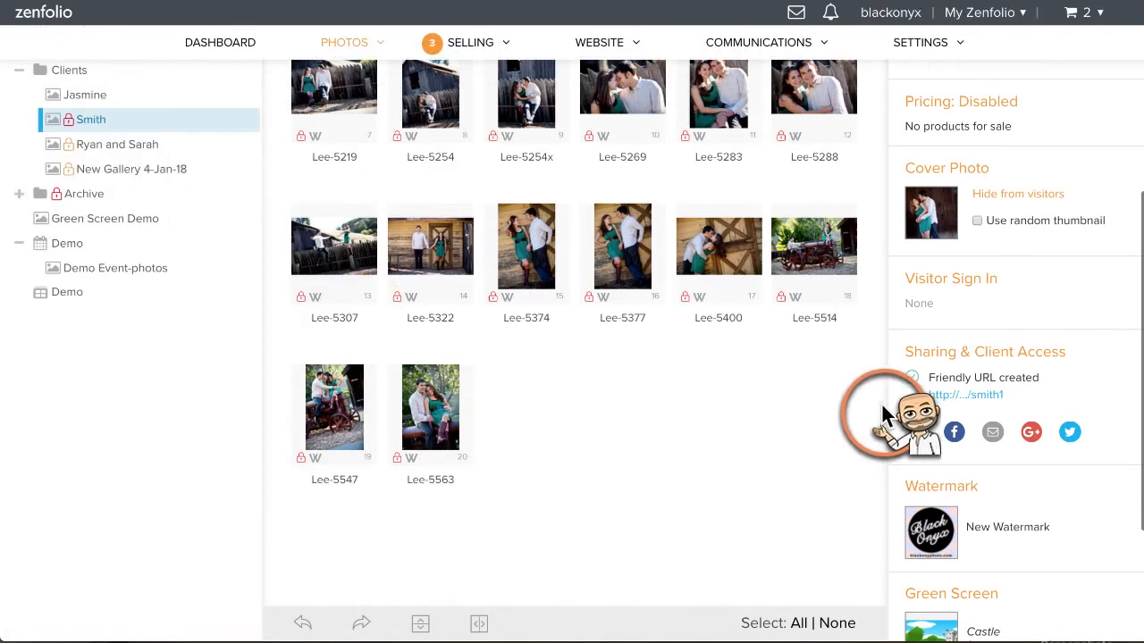
# In the Cover Photos gallery, allow ordering of photo Lee-5187 from the SFF DEMO price list and save.
pyautogui.scroll(1, 680, 367)
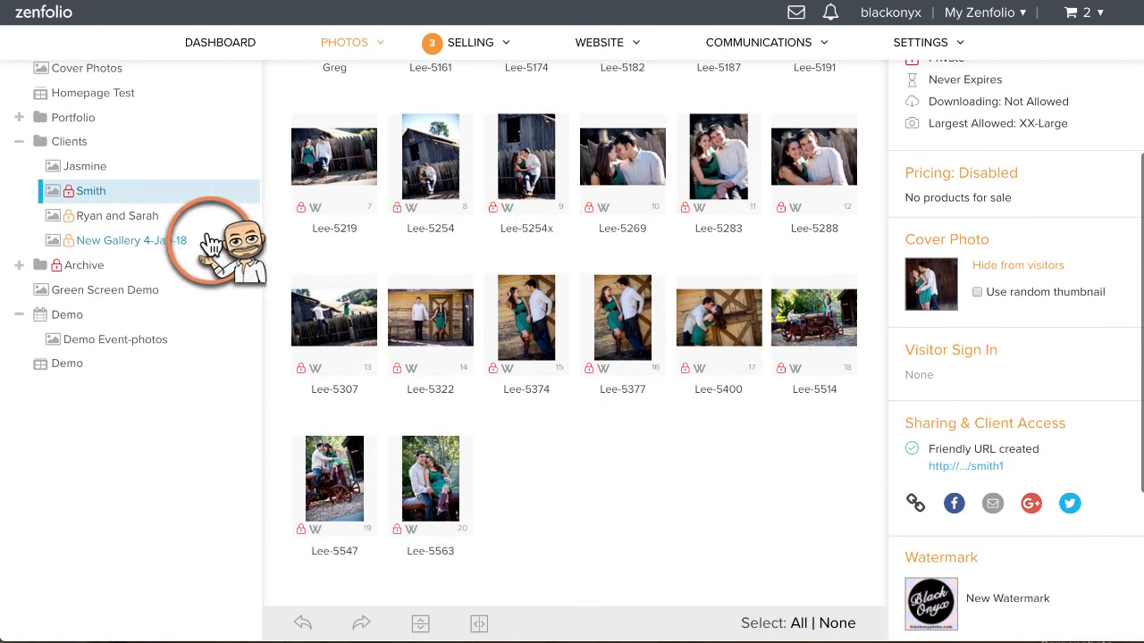
pyautogui.scroll(1, 143, 246)
pyautogui.click(116, 143)
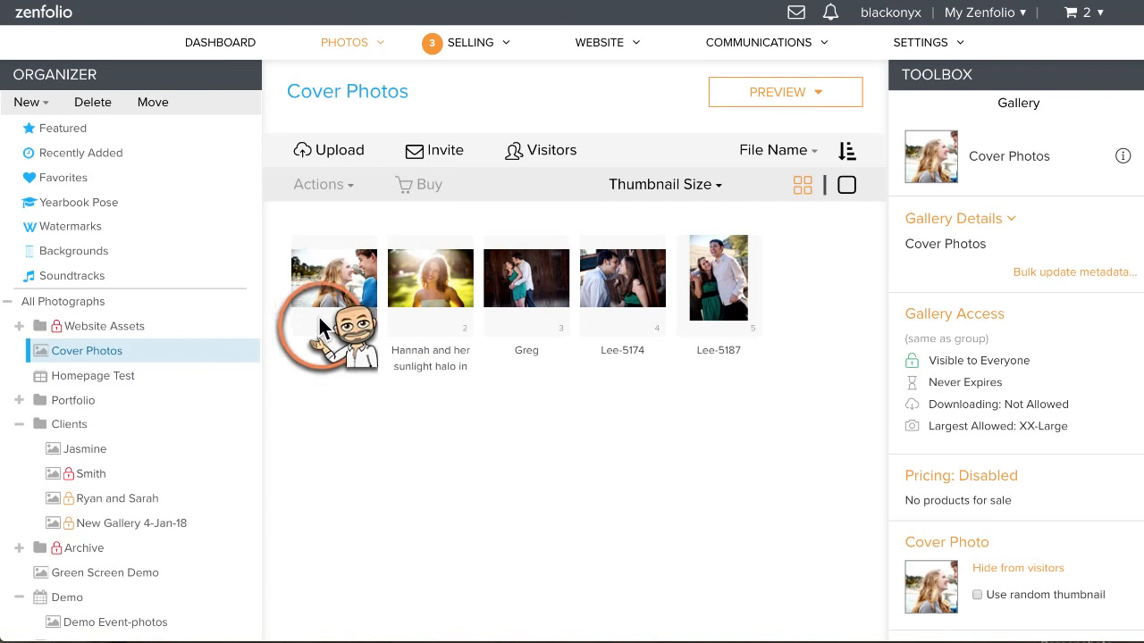
pyautogui.click(717, 278)
pyautogui.click(982, 484)
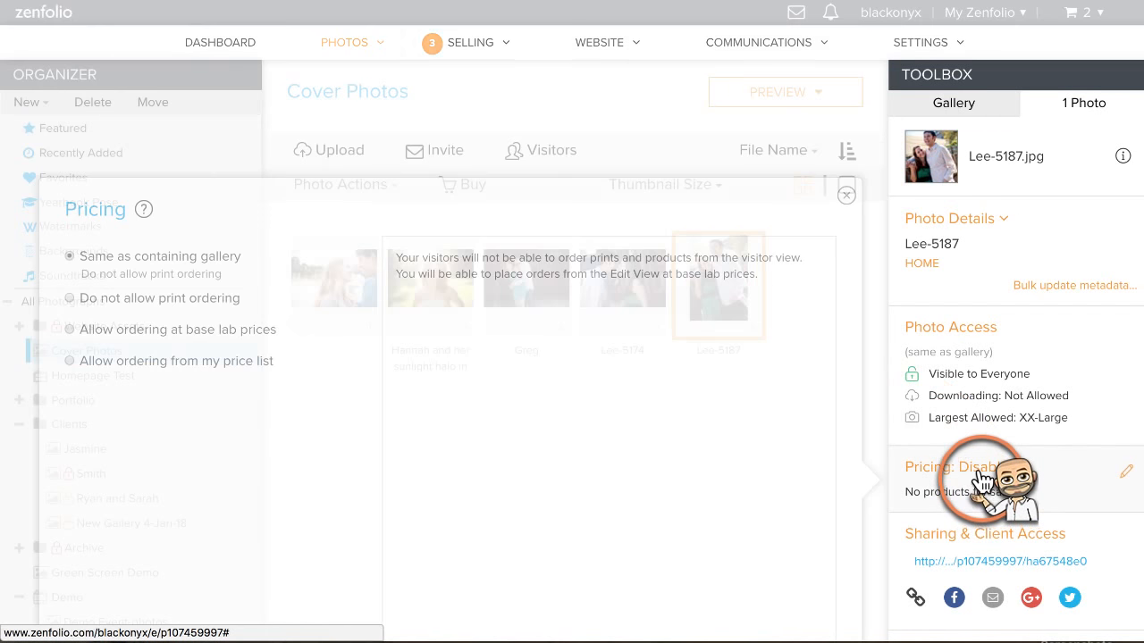
pyautogui.click(182, 360)
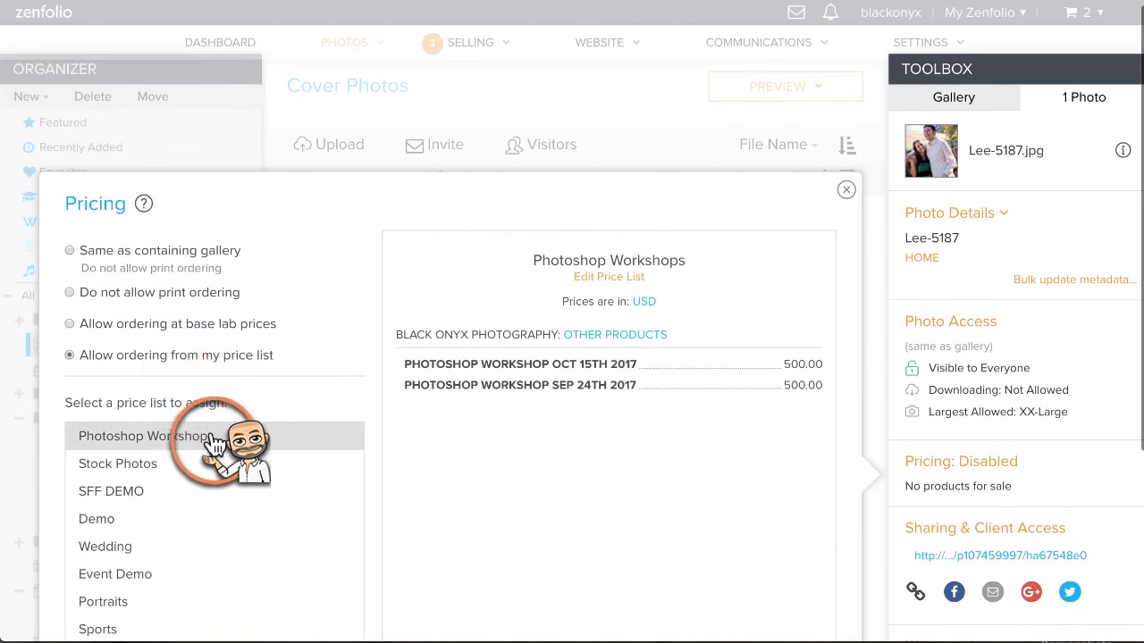
pyautogui.click(180, 490)
pyautogui.scroll(-3, 689, 475)
pyautogui.click(808, 494)
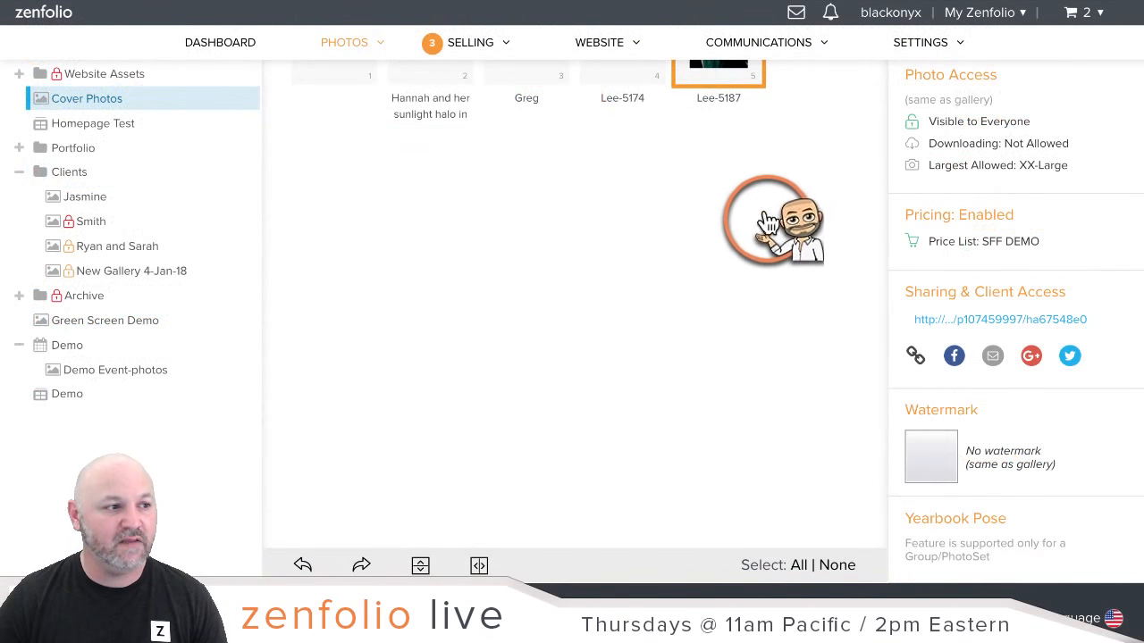
# Go to the Digital Products list in the selling area and open a blank form for a new product.
pyautogui.scroll(5, 819, 261)
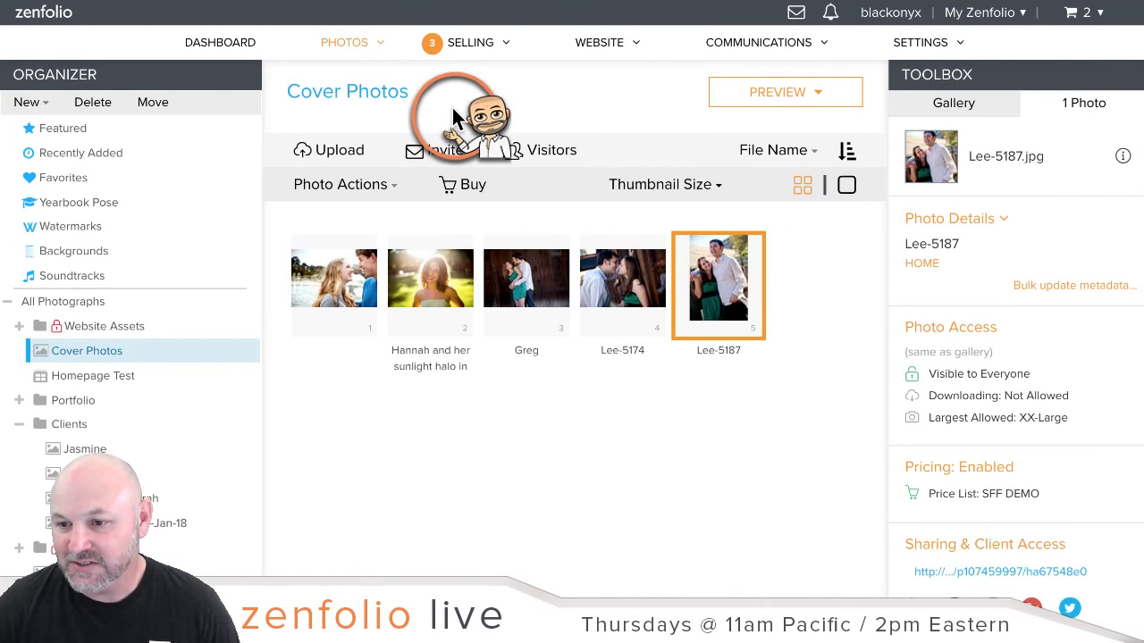
pyautogui.click(457, 46)
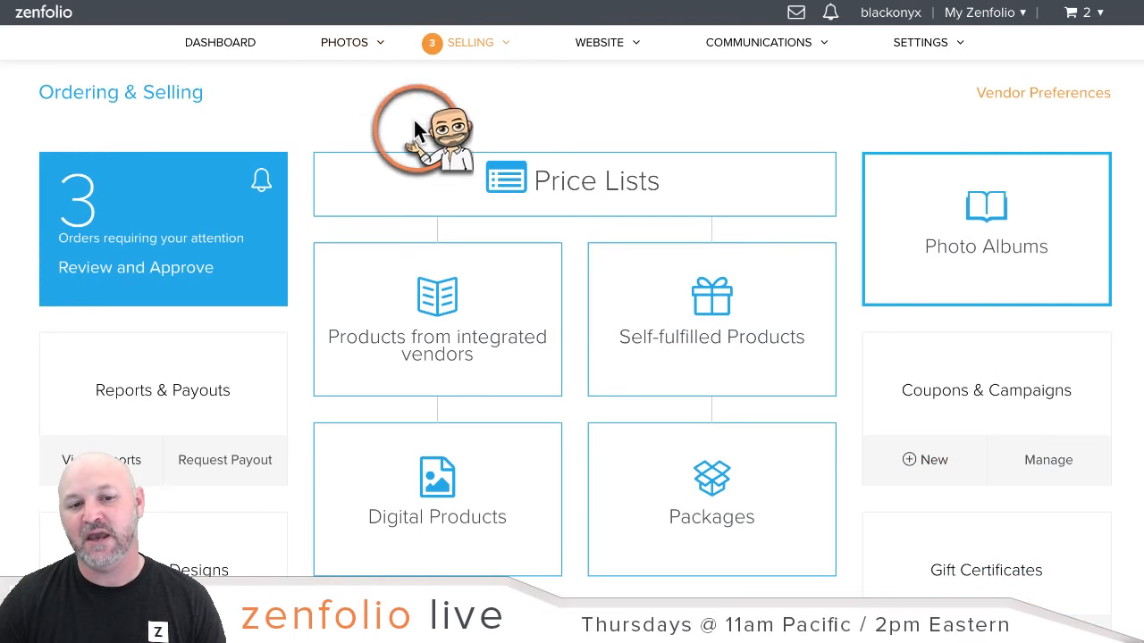
pyautogui.scroll(-1, 418, 169)
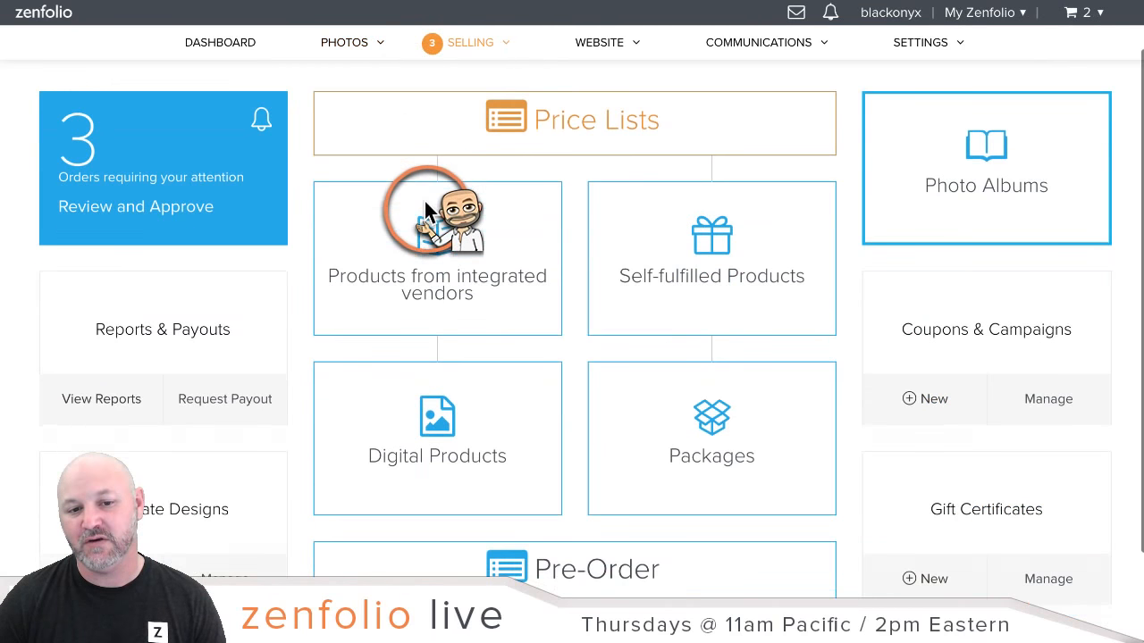
pyautogui.click(451, 474)
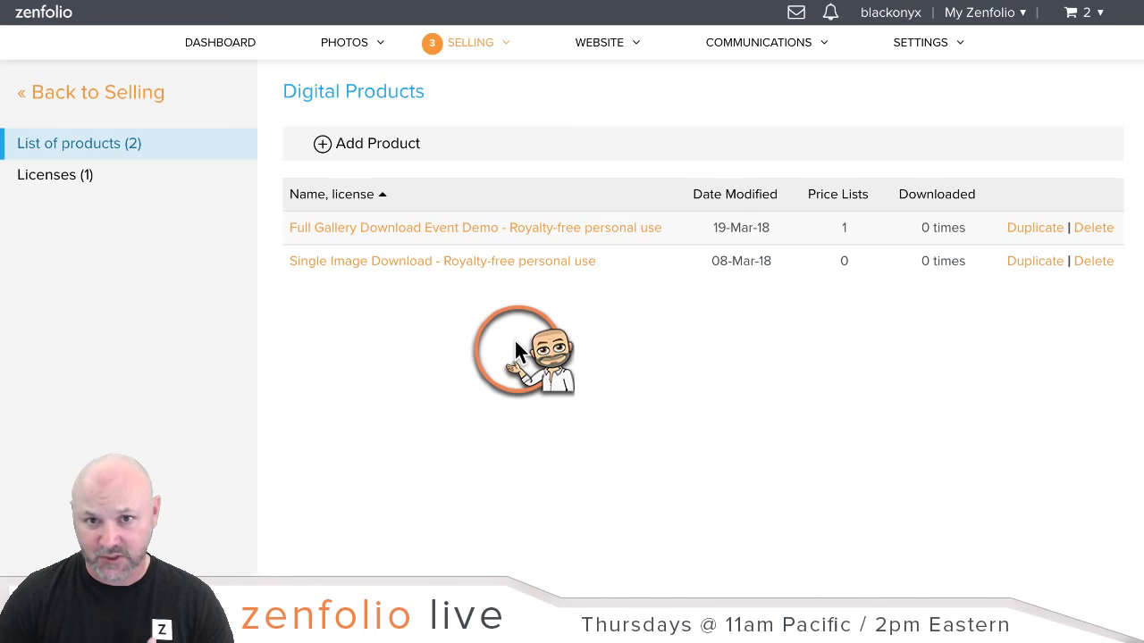
pyautogui.click(385, 148)
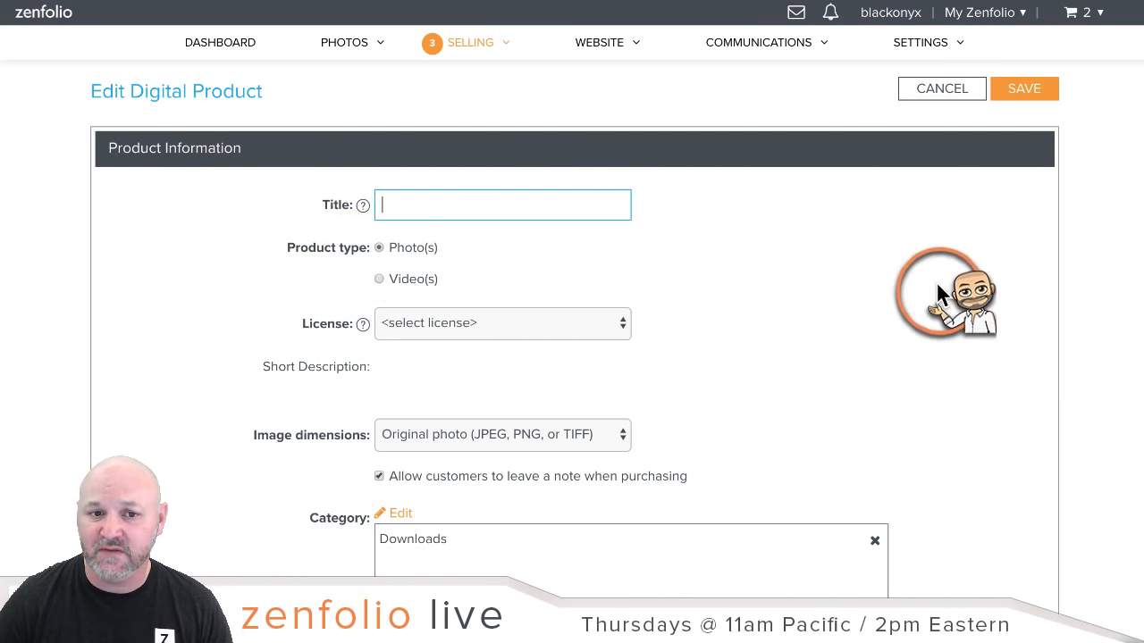
# Title the new digital product "Single Image Download - Social Media Use".
pyautogui.scroll(-1, 846, 244)
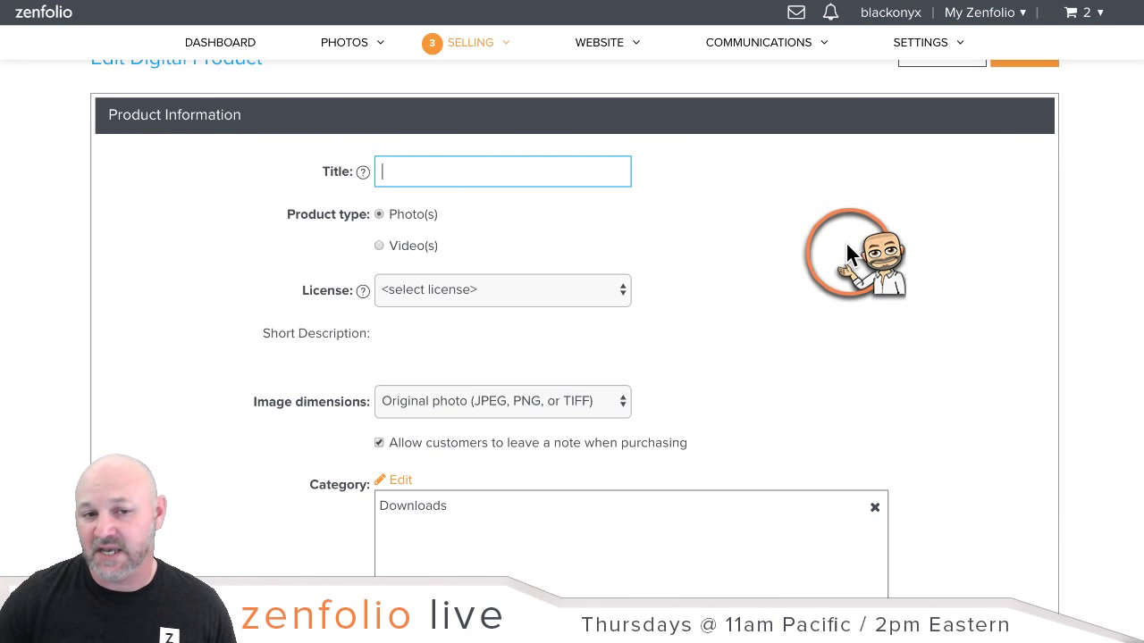
pyautogui.write('Single im')
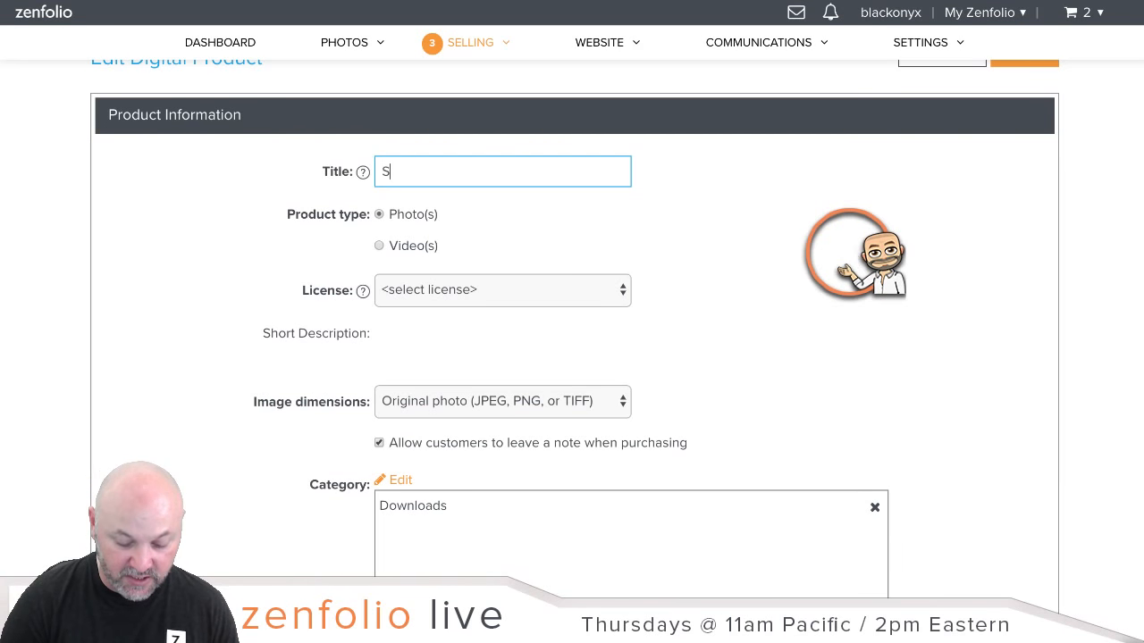
pyautogui.press('BackSpace')
pyautogui.press('BackSpace')
pyautogui.write('Im')
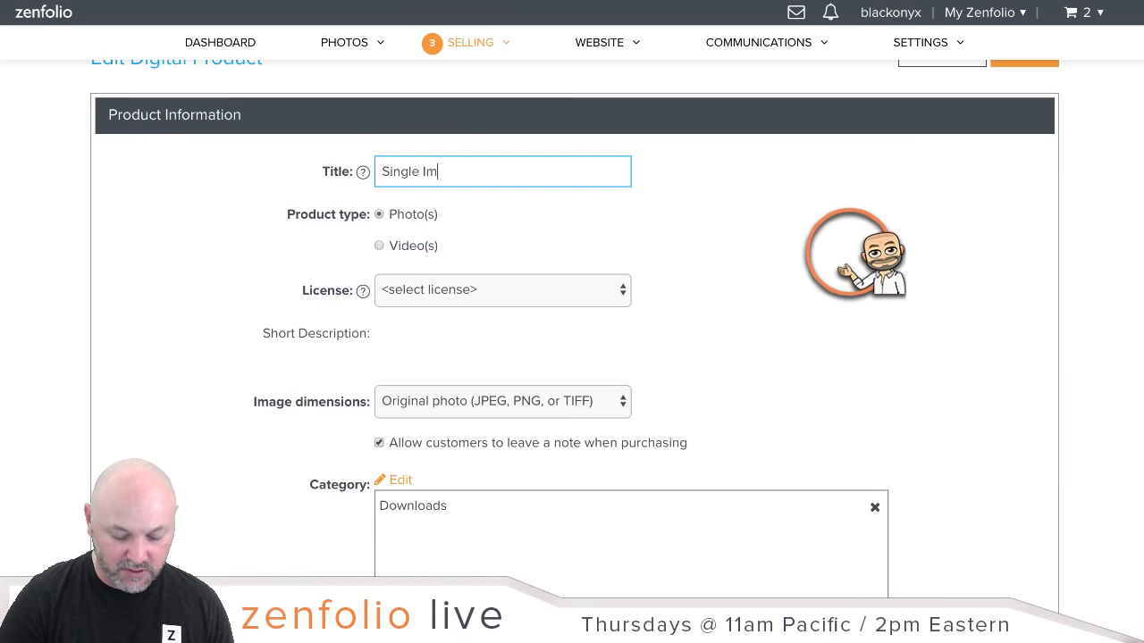
pyautogui.write('age Download - Soci')
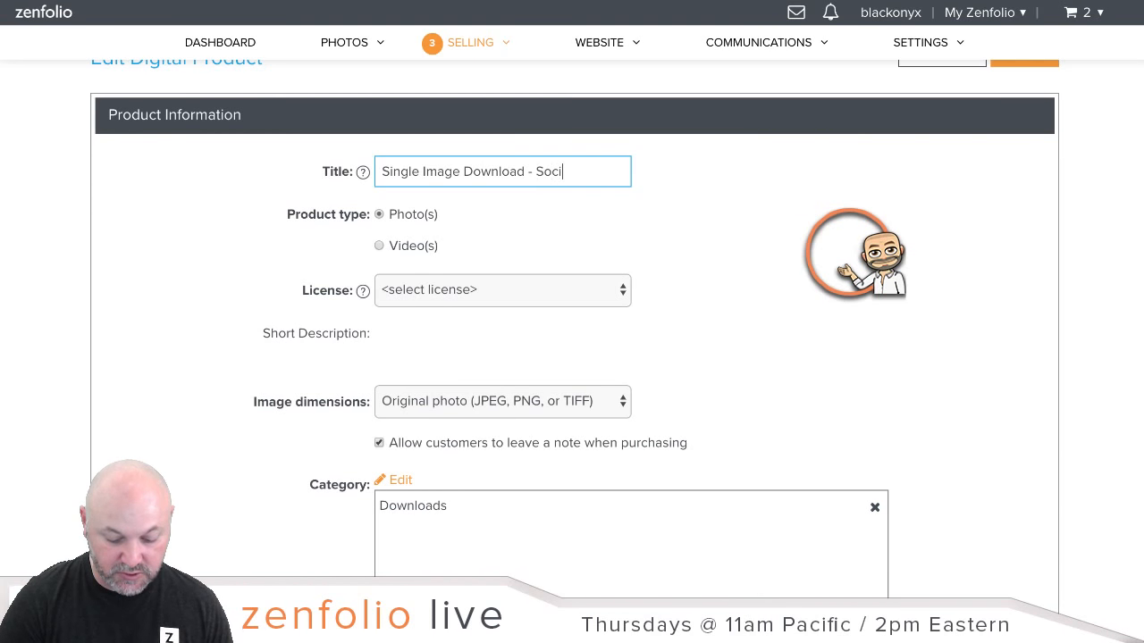
pyautogui.write('al Media ')
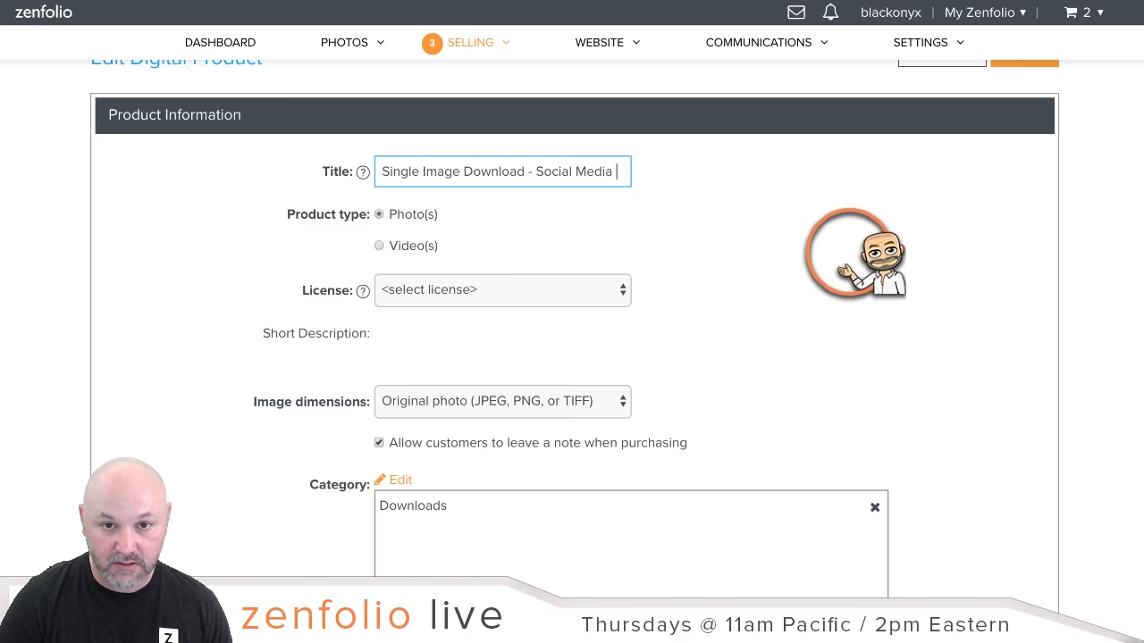
pyautogui.write('Use')
pyautogui.click(786, 230)
pyautogui.moveTo(360, 172)
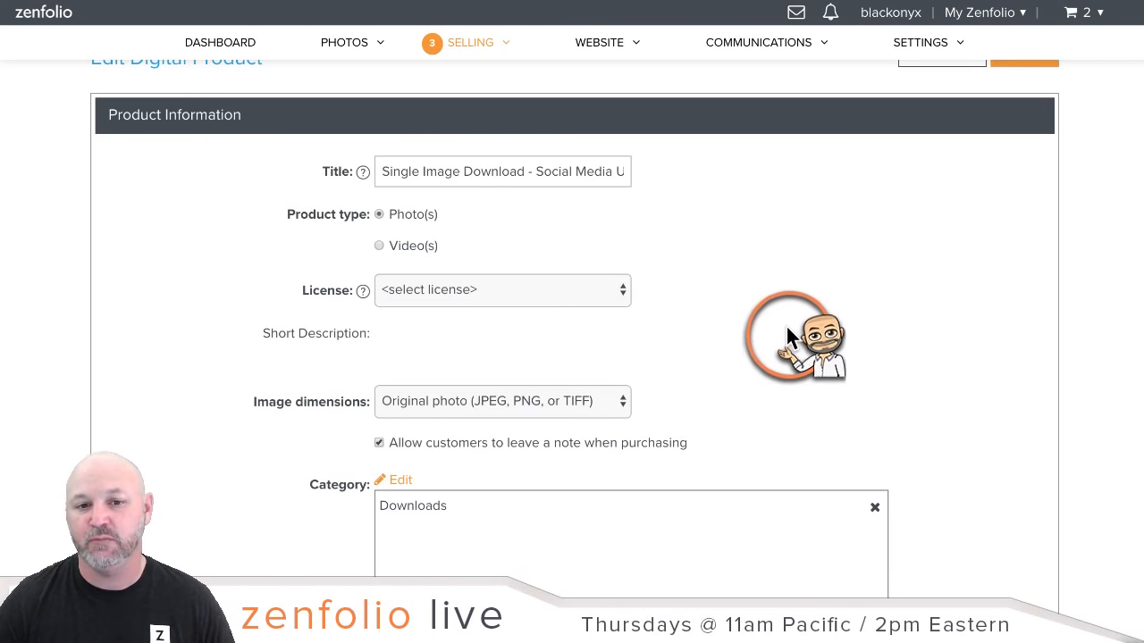
# Give the product the "Unlimited online use (no printing)" license and set its image dimensions to Low Resolution (1 Megapixel).
pyautogui.click(608, 289)
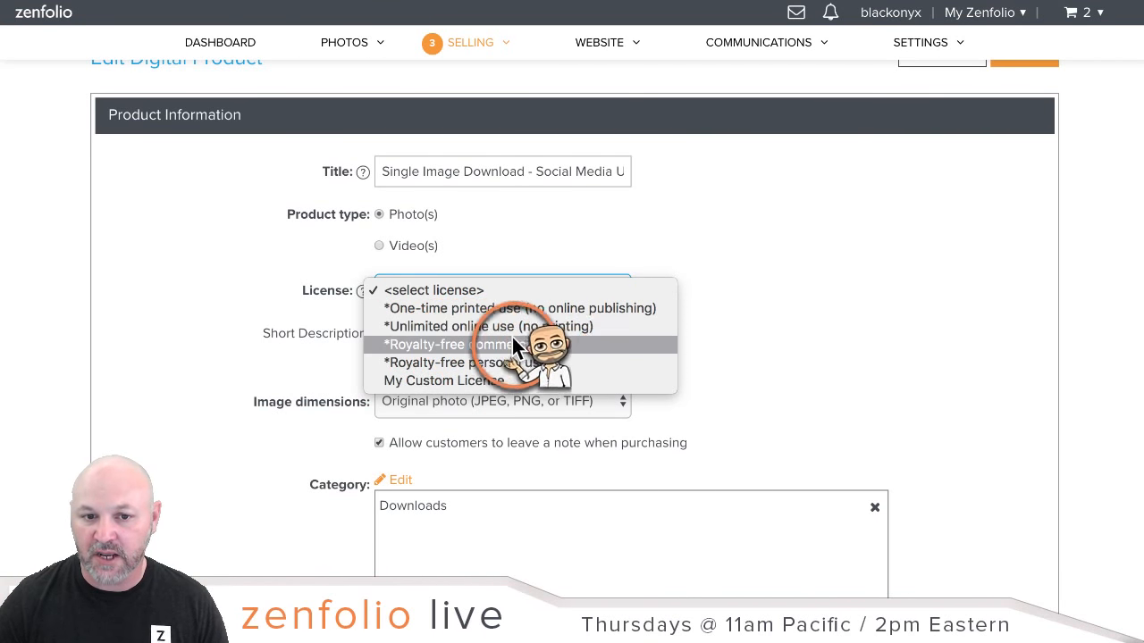
pyautogui.click(550, 329)
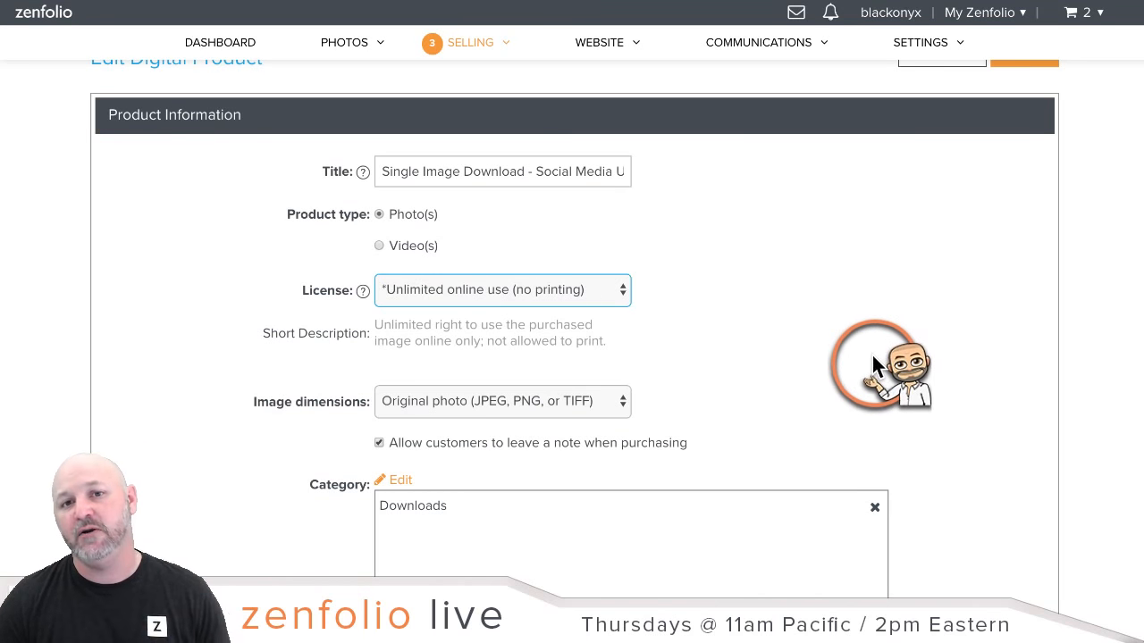
pyautogui.click(825, 288)
pyautogui.scroll(-1, 826, 287)
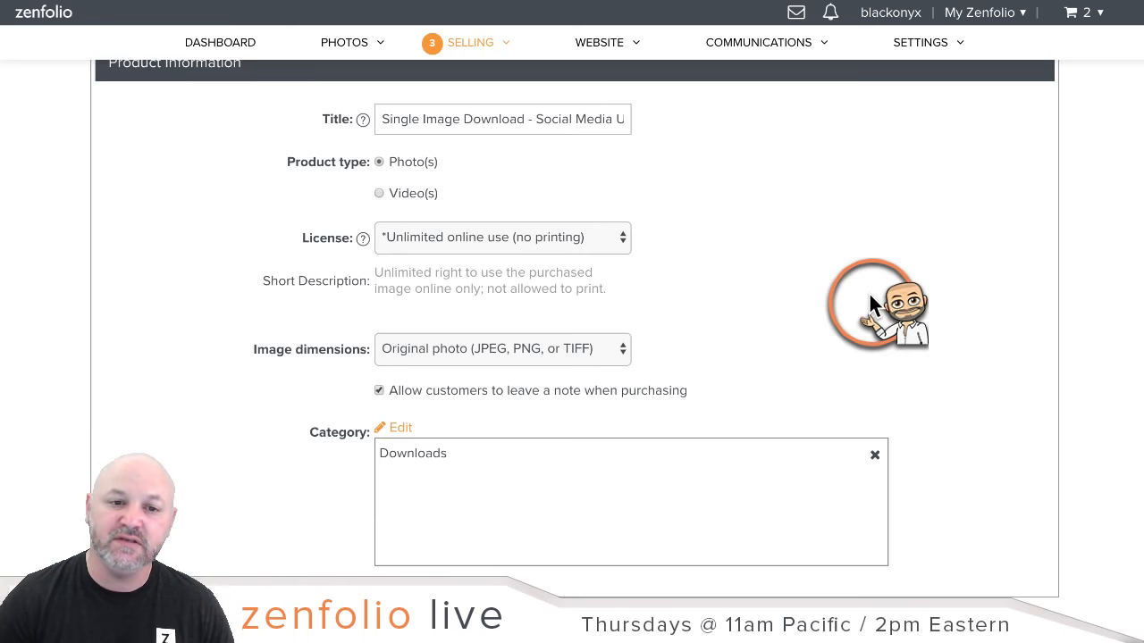
pyautogui.click(603, 349)
pyautogui.click(472, 403)
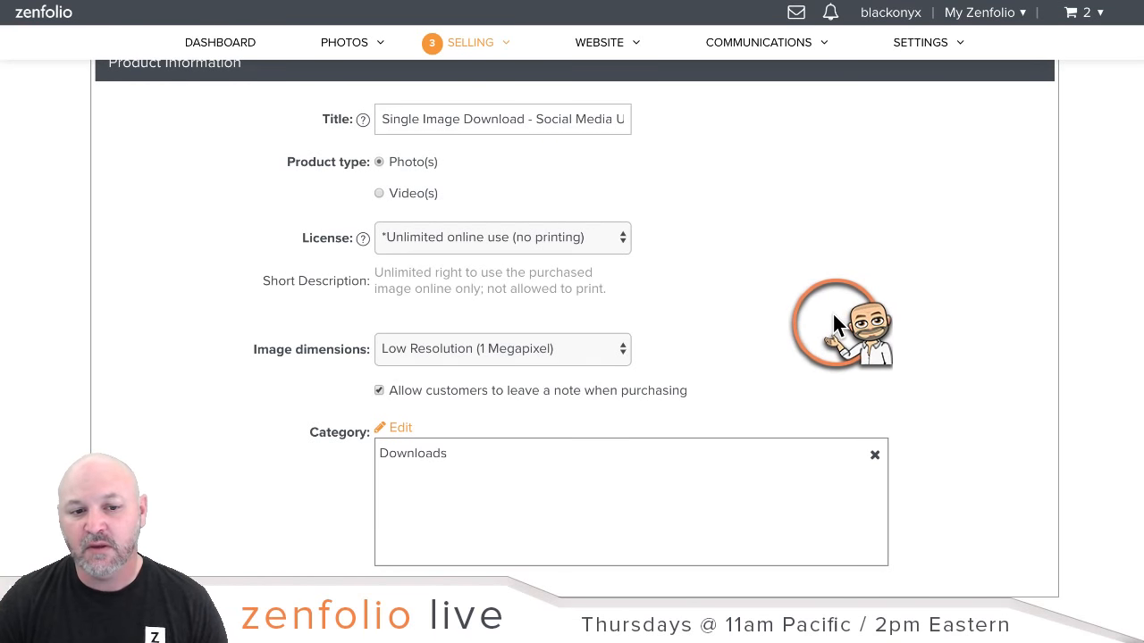
# Review the product's required item numbers and preview image options, and save the new digital product.
pyautogui.scroll(-2, 834, 315)
pyautogui.scroll(-1, 834, 315)
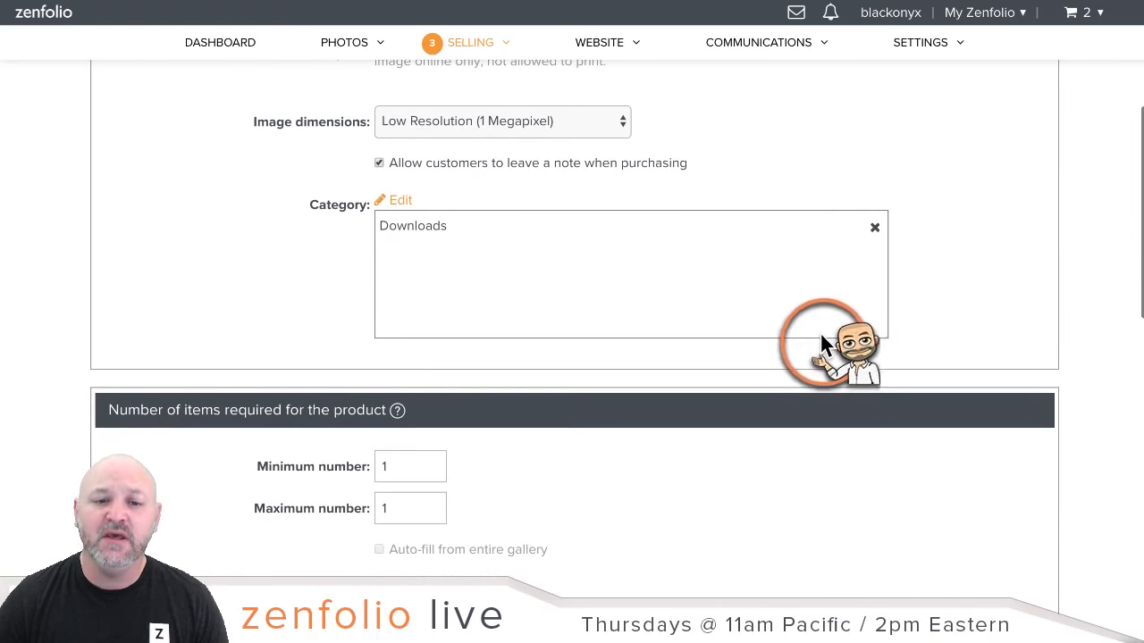
pyautogui.scroll(-2, 827, 344)
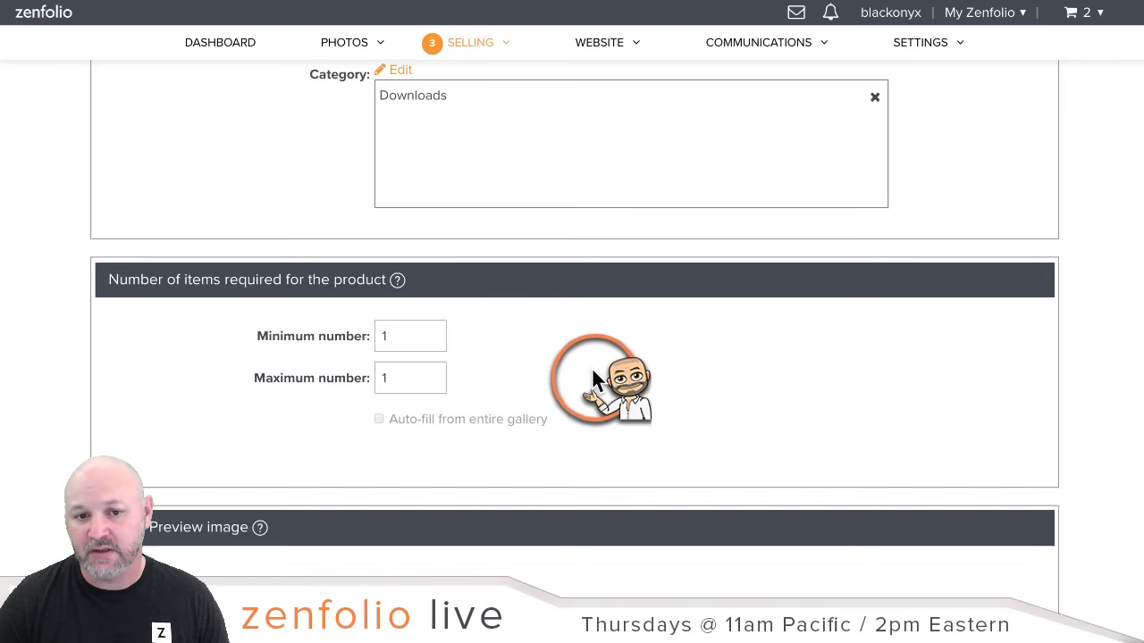
pyautogui.scroll(-1, 593, 372)
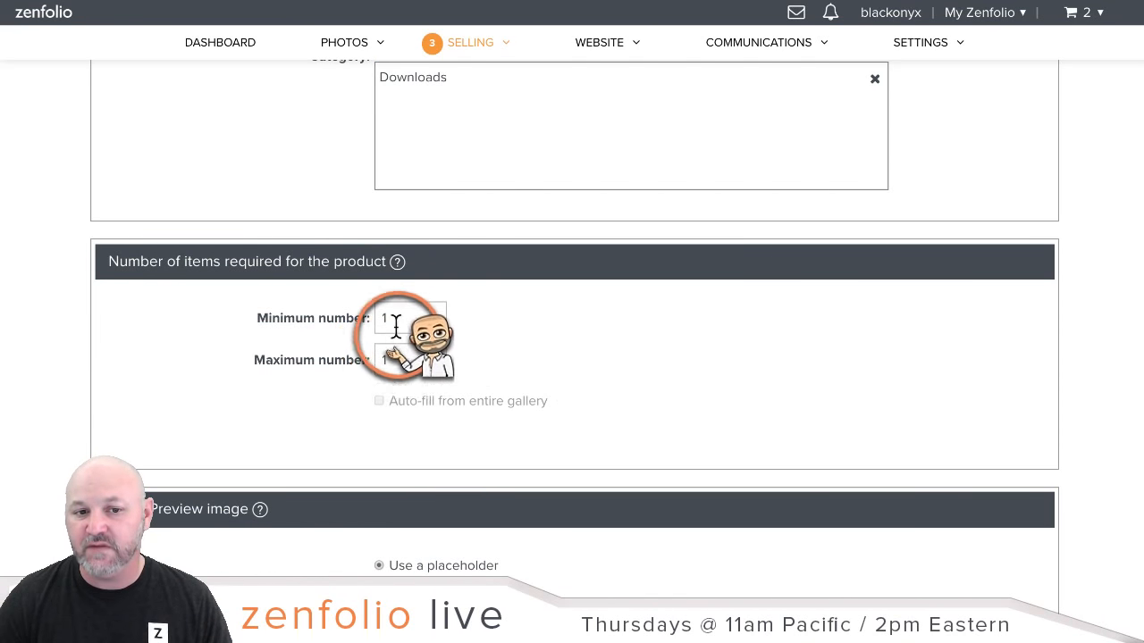
pyautogui.scroll(-8, 845, 386)
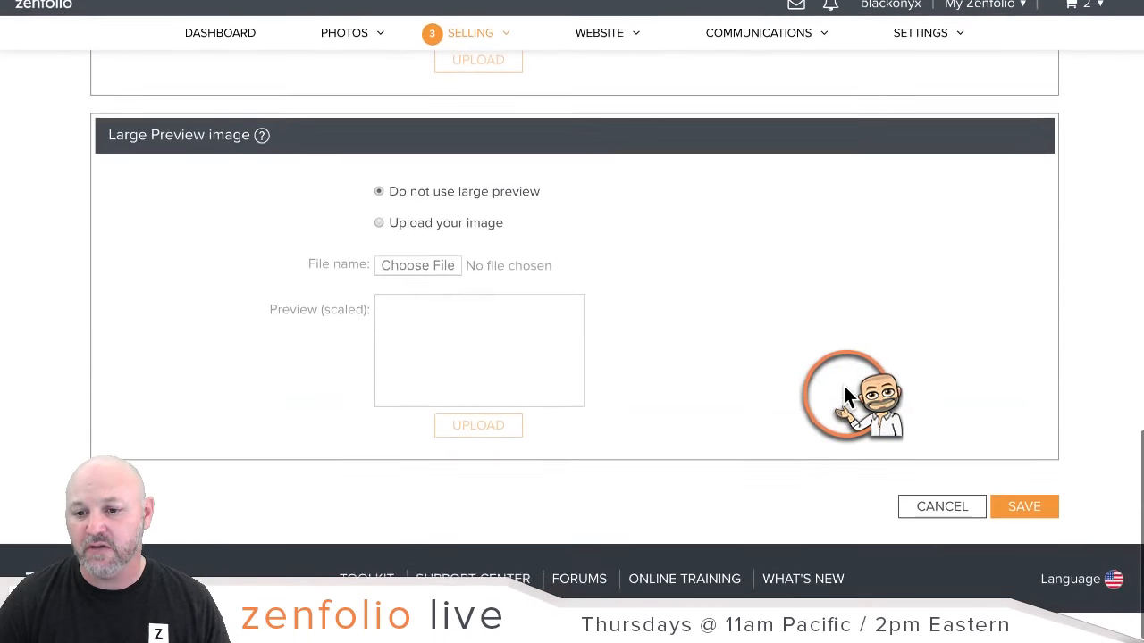
pyautogui.click(1018, 512)
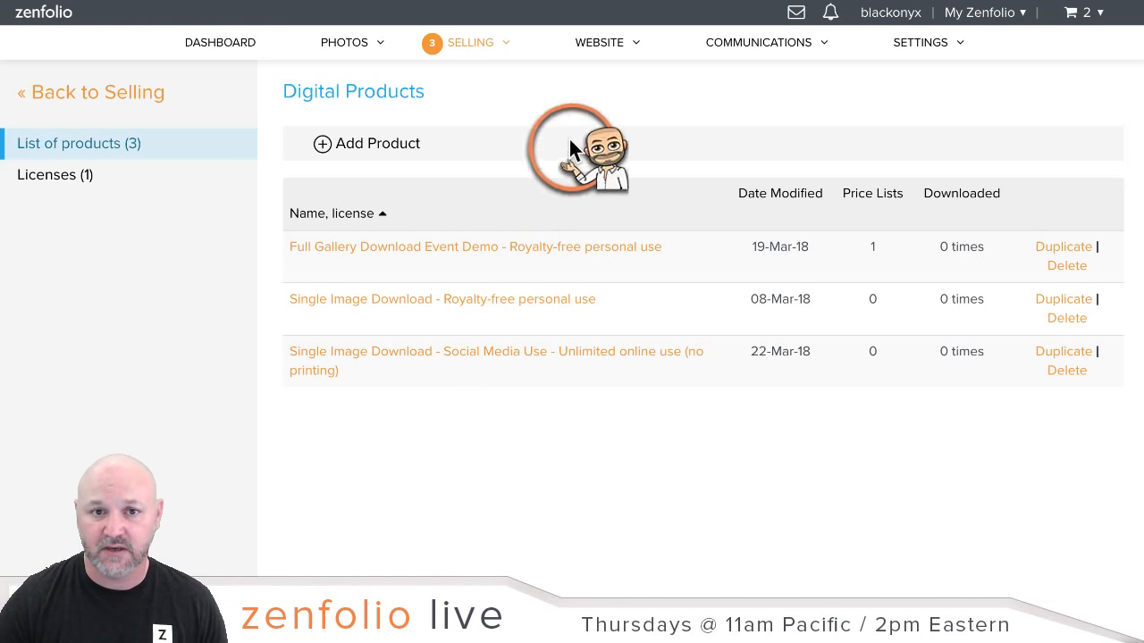
# Go to the price lists in the selling area and open the Portraits price list.
pyautogui.moveTo(461, 54)
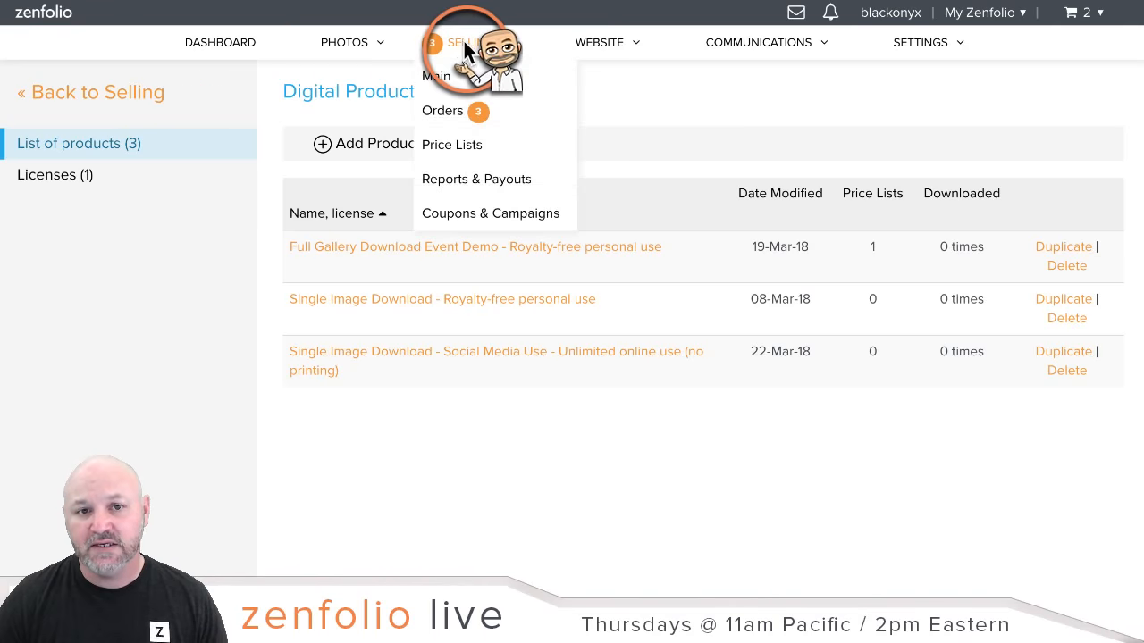
pyautogui.click(466, 51)
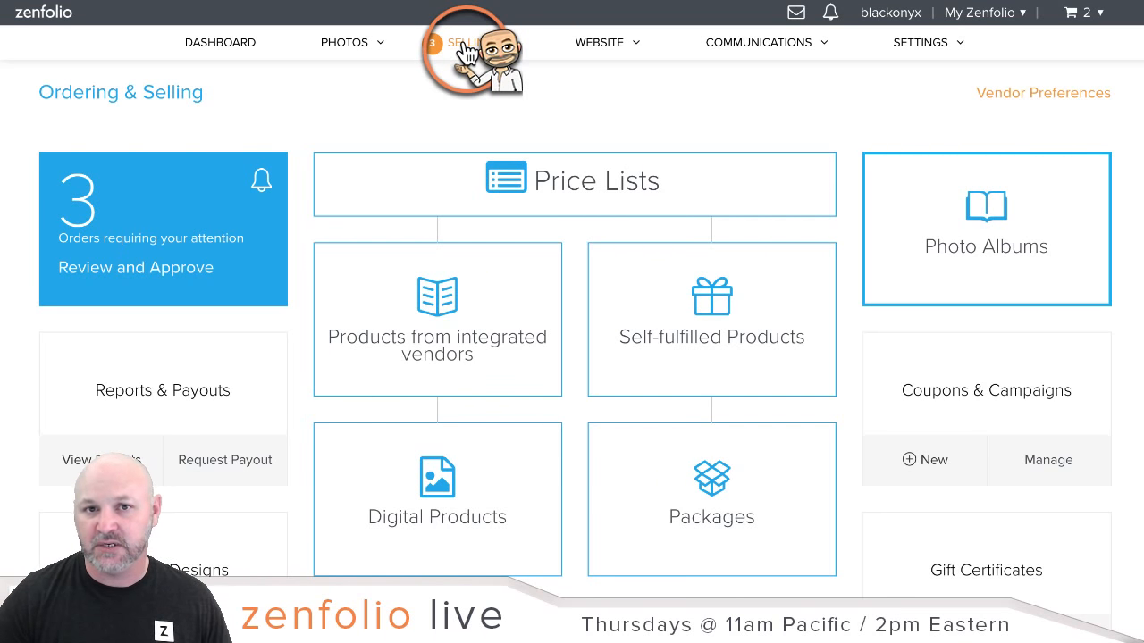
pyautogui.click(575, 184)
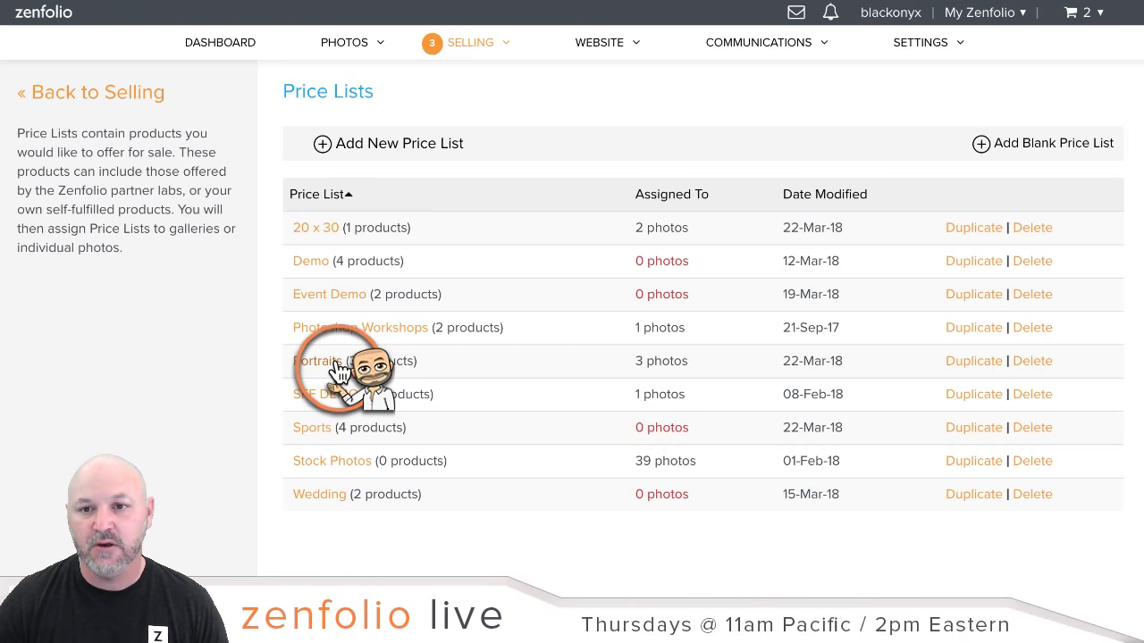
pyautogui.click(331, 362)
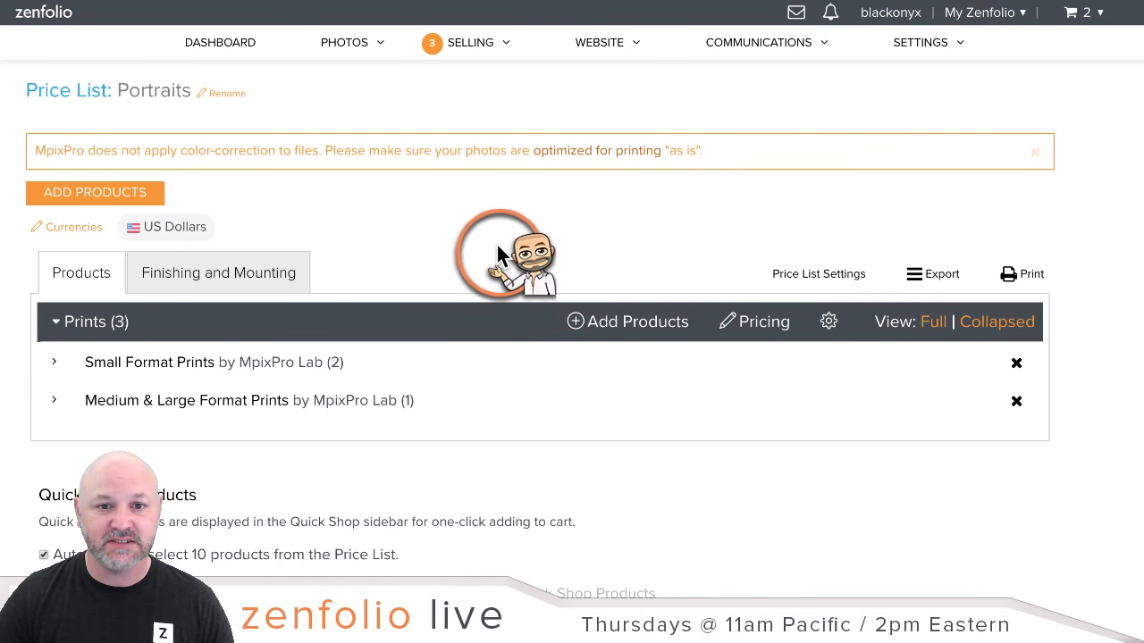
# Add the "Single Image Download - Social Media Use" download from Black Onyx Photography to the Portraits price list.
pyautogui.click(134, 193)
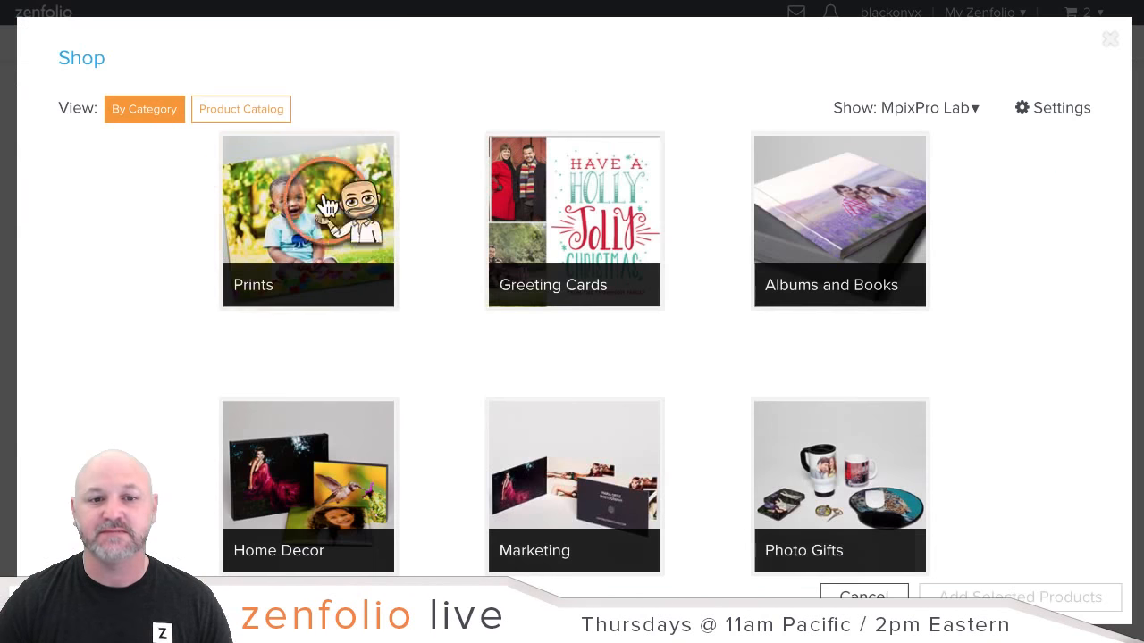
pyautogui.click(920, 108)
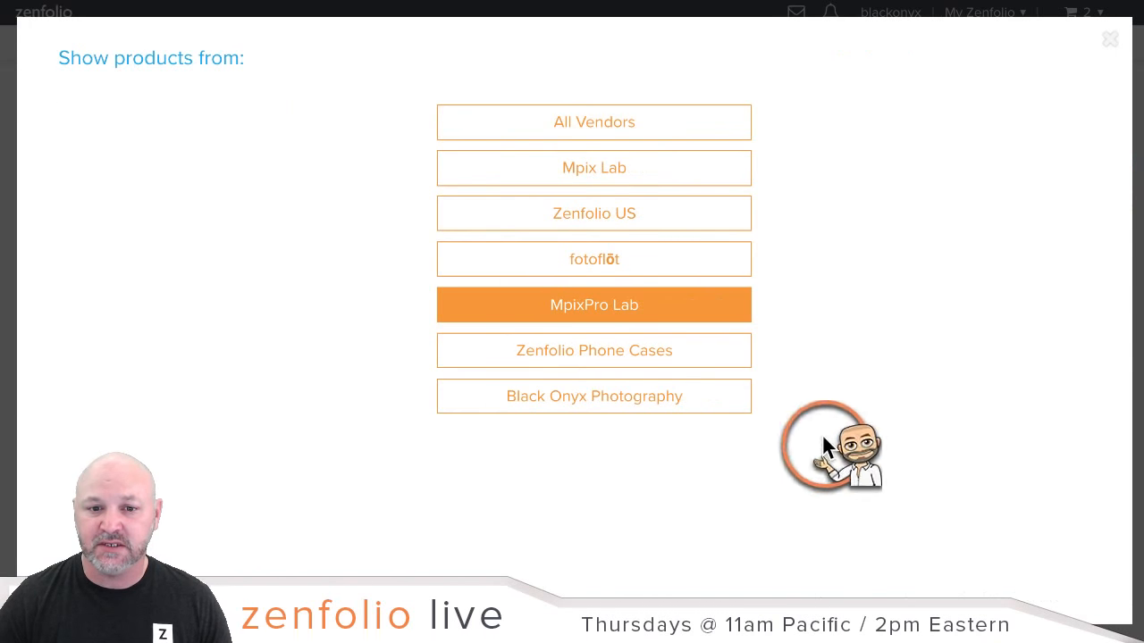
pyautogui.click(594, 407)
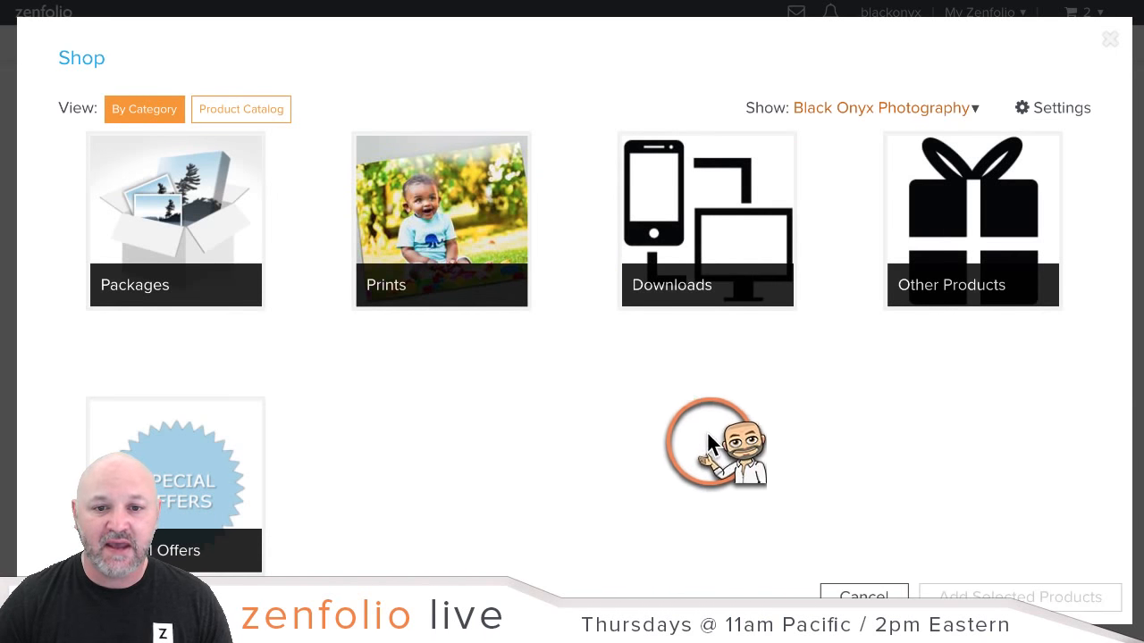
pyautogui.click(697, 263)
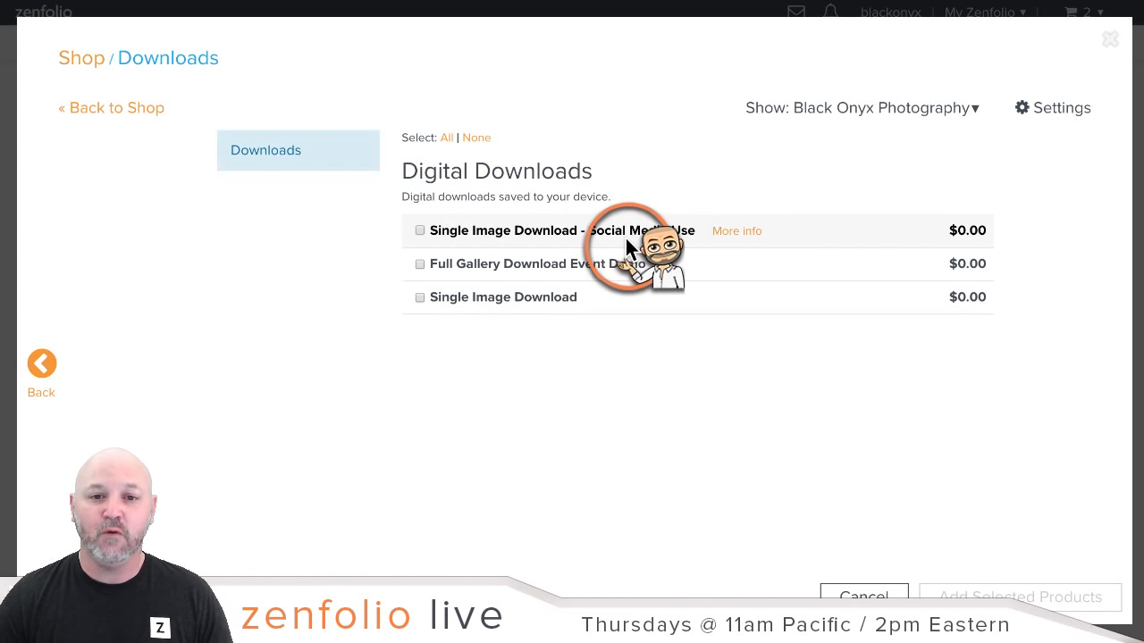
pyautogui.click(419, 231)
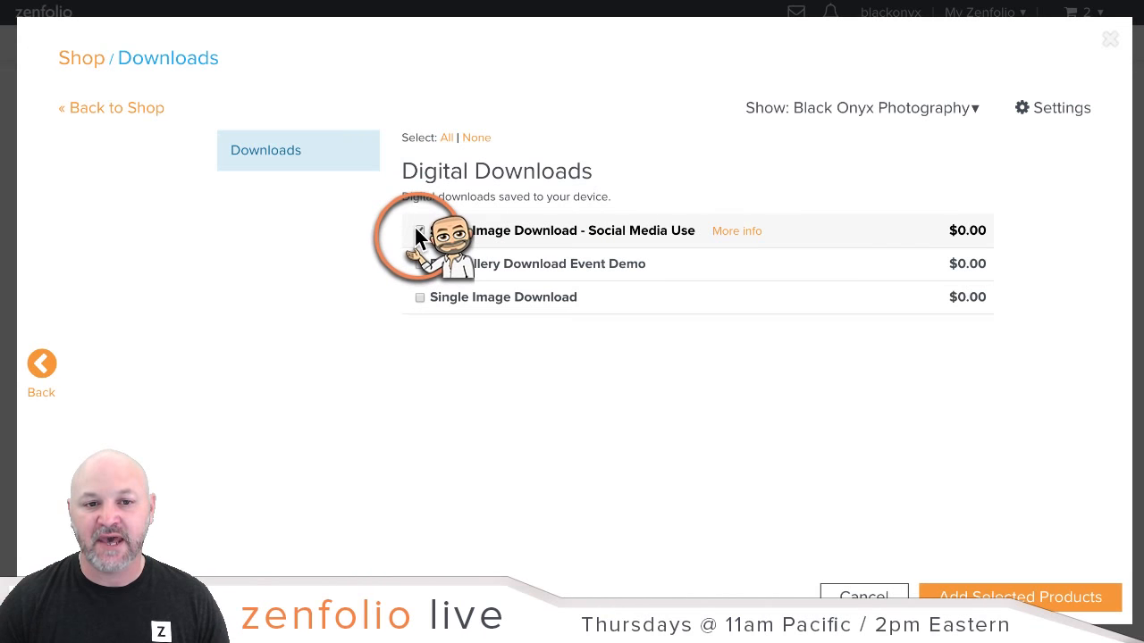
pyautogui.click(1075, 597)
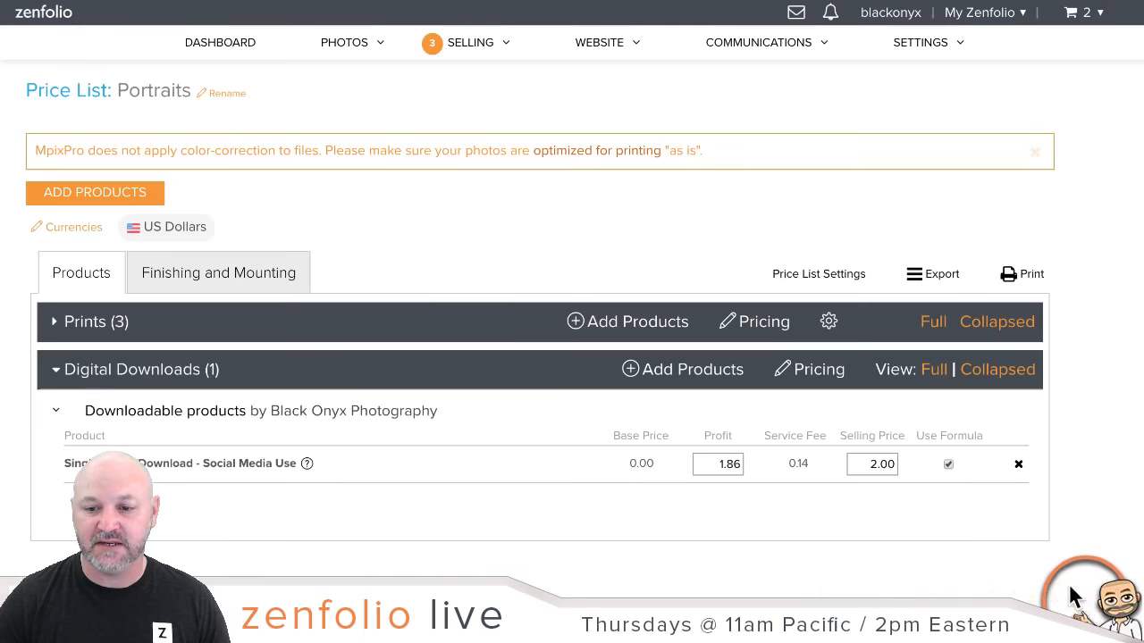
# Set the selling price of the social media download to 5.00 and finish editing the Portraits price list.
pyautogui.scroll(-3, 773, 309)
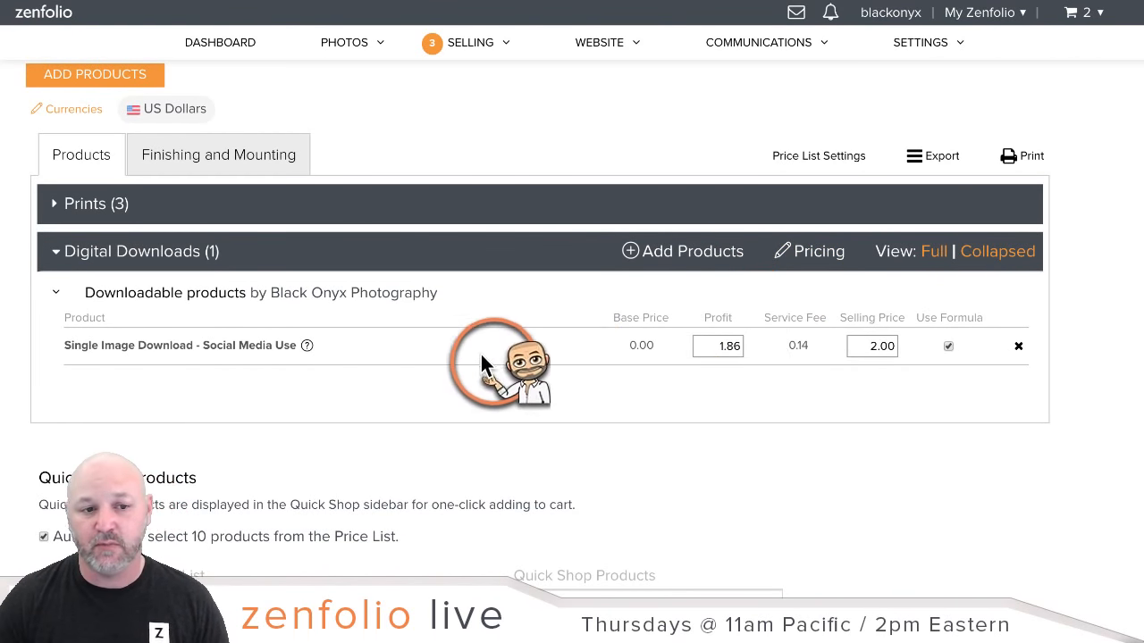
pyautogui.click(865, 349)
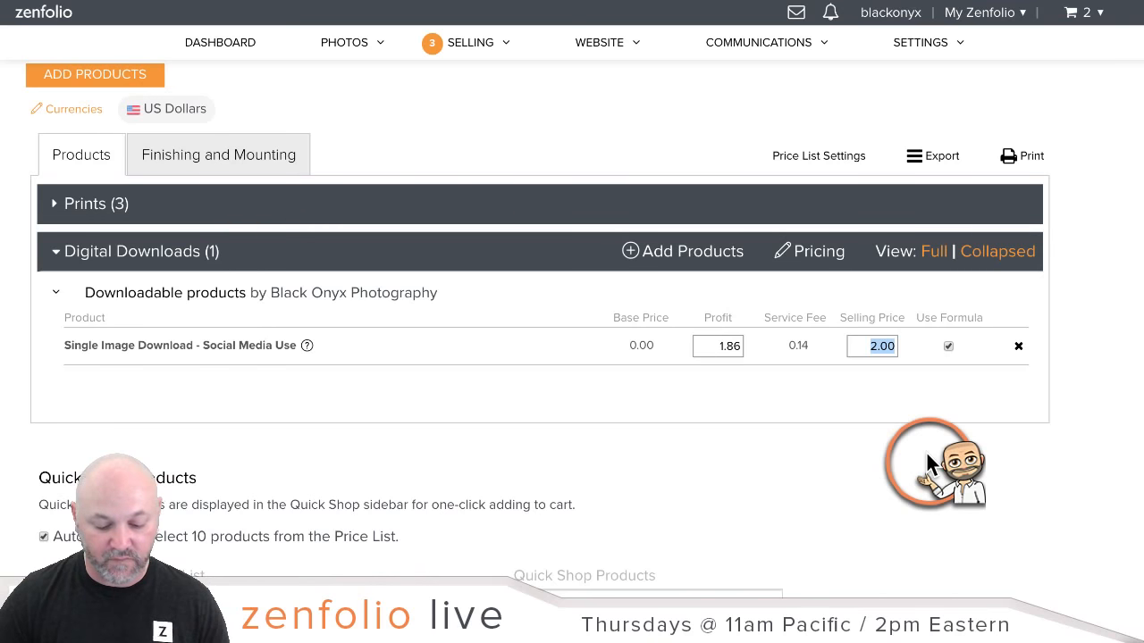
pyautogui.write('5')
pyautogui.scroll(-5, 999, 431)
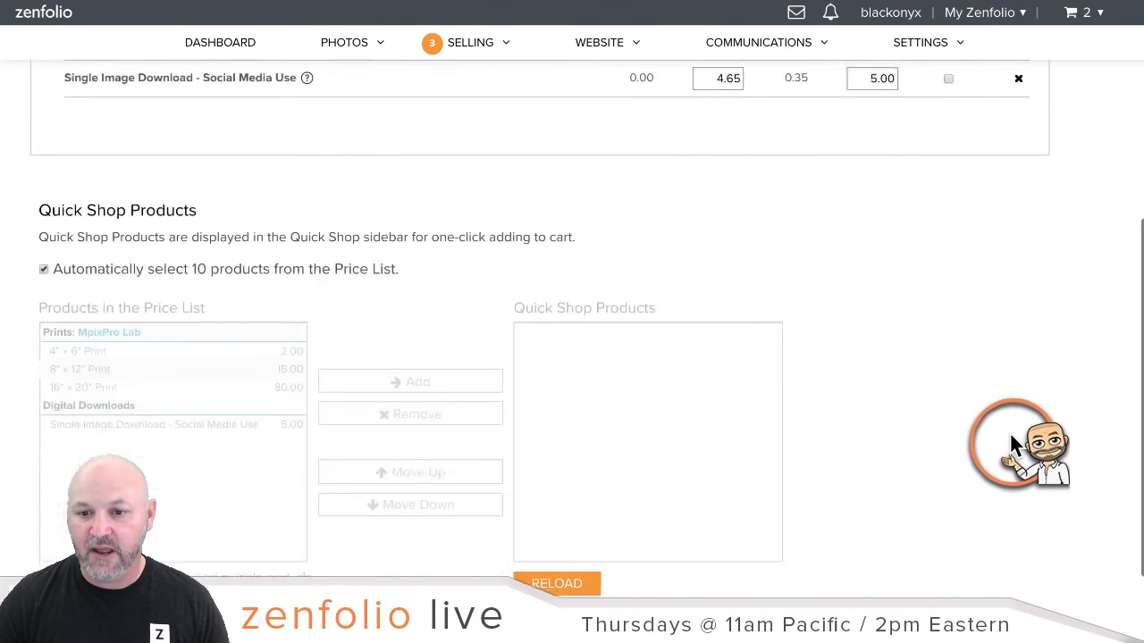
pyautogui.click(882, 535)
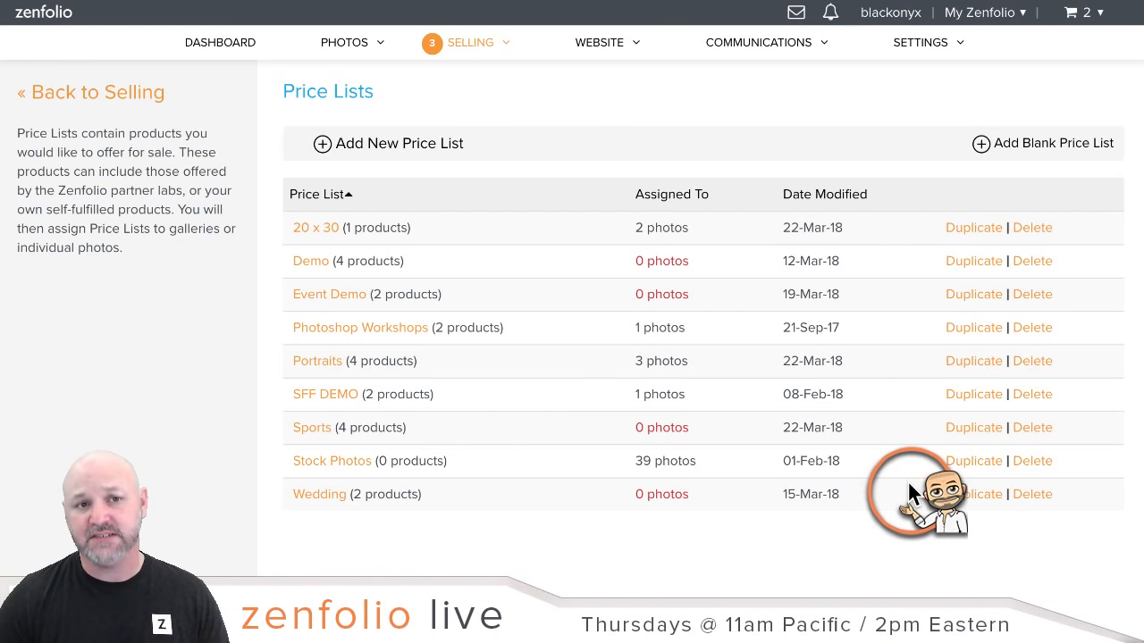
# Return to the dashboard and open the Custom Domain page of the website settings.
pyautogui.click(237, 45)
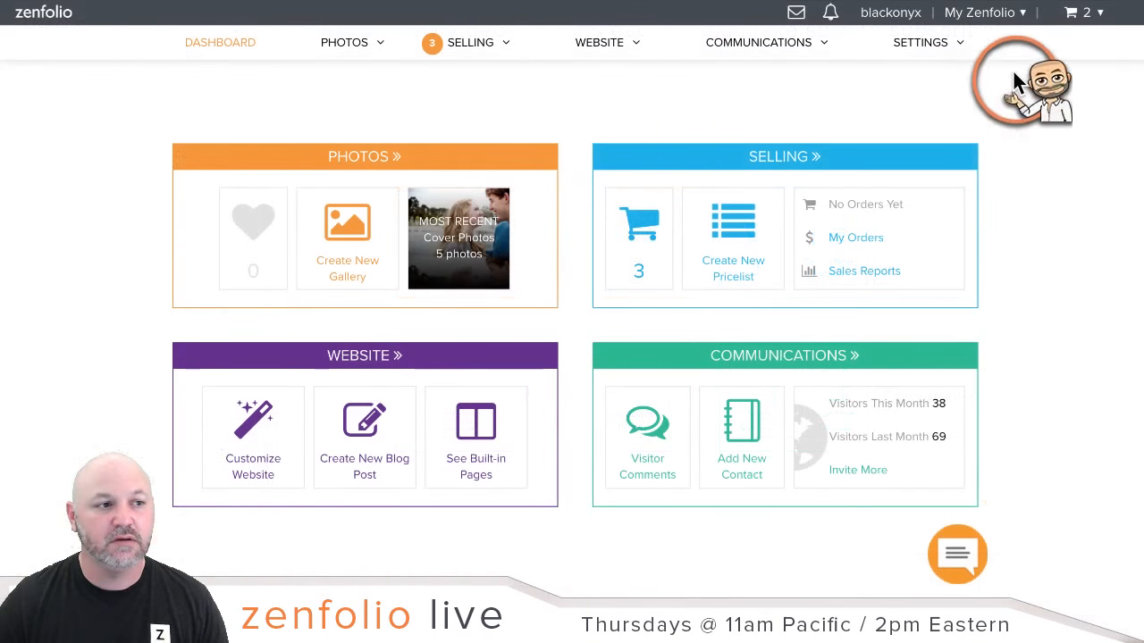
pyautogui.click(929, 47)
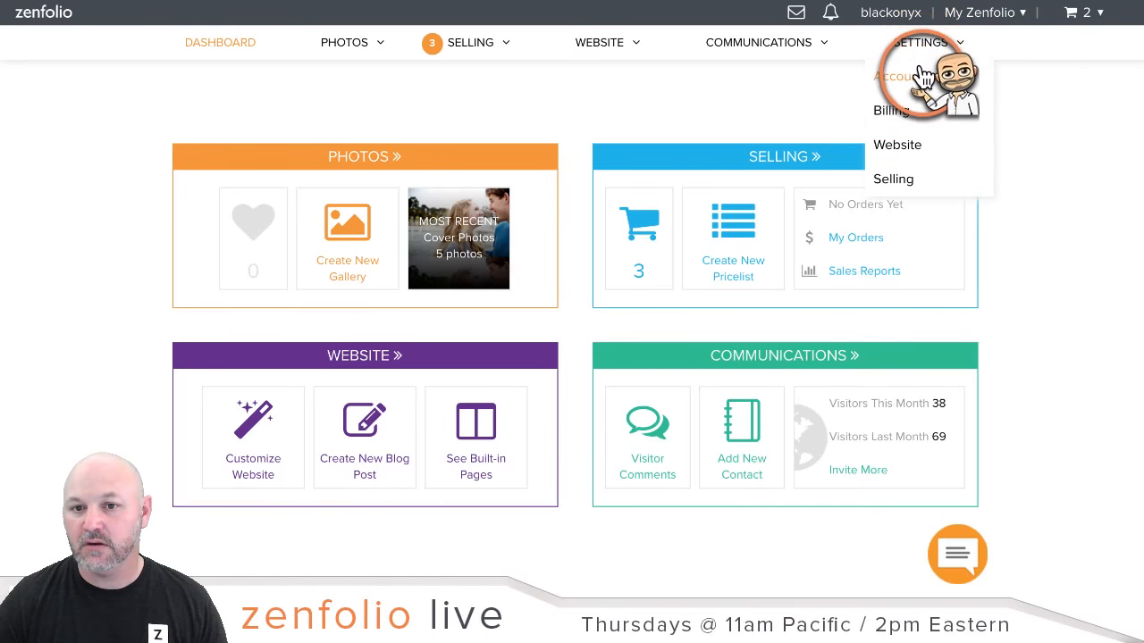
pyautogui.click(892, 147)
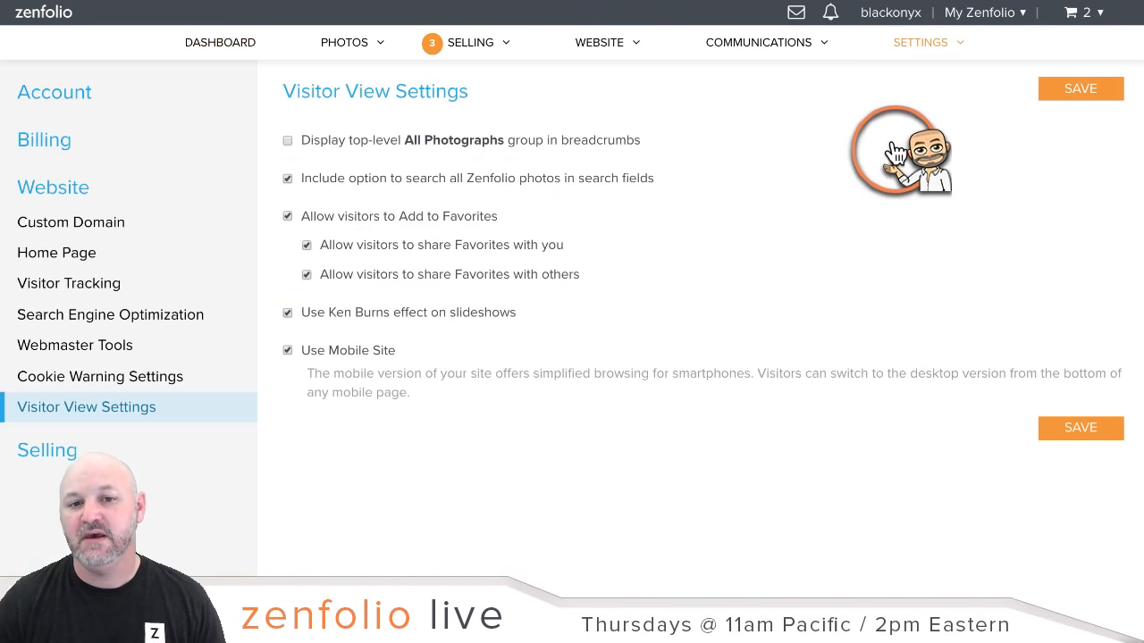
pyautogui.click(68, 225)
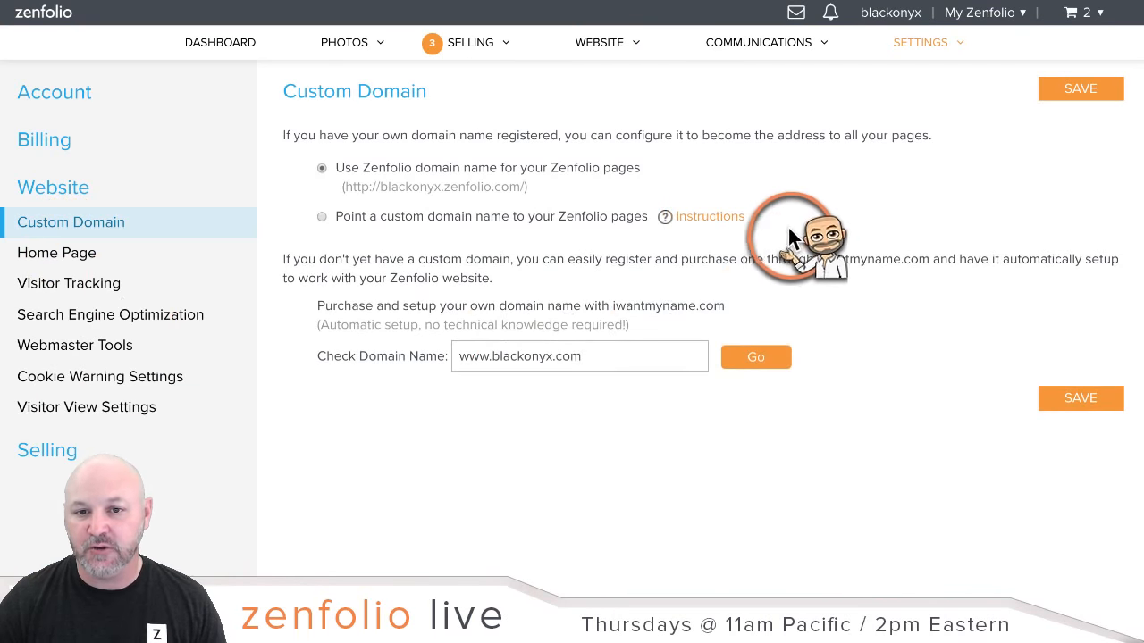
# Read the instructions for pointing a custom domain name to the Zenfolio pages, and return to the dashboard.
pyautogui.click(728, 221)
pyautogui.scroll(-1, 758, 332)
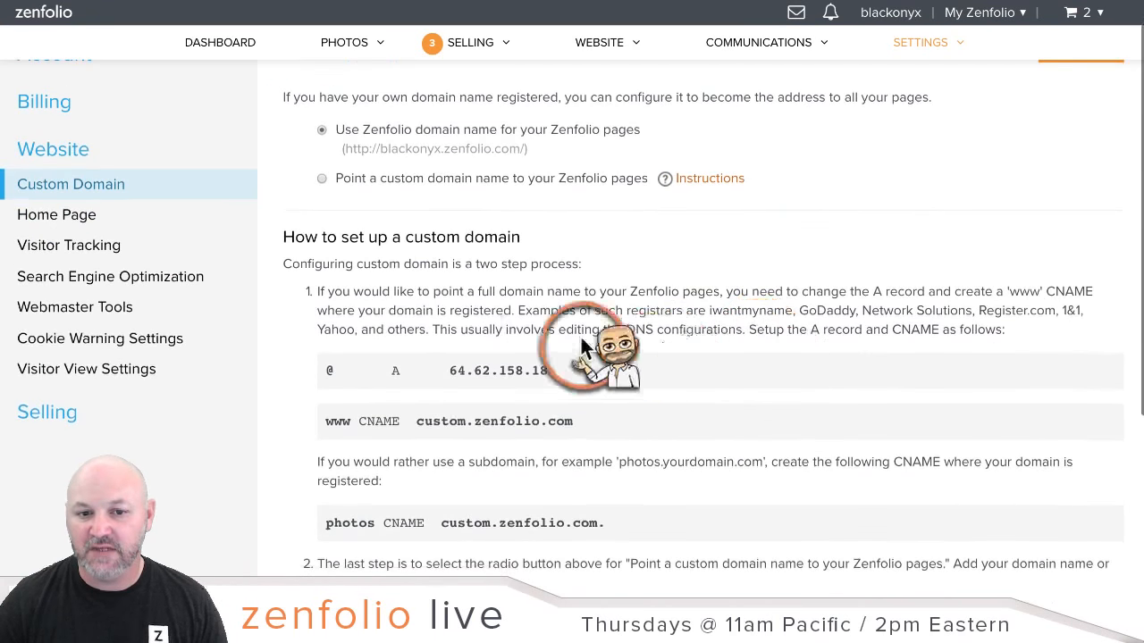
pyautogui.scroll(-3, 567, 469)
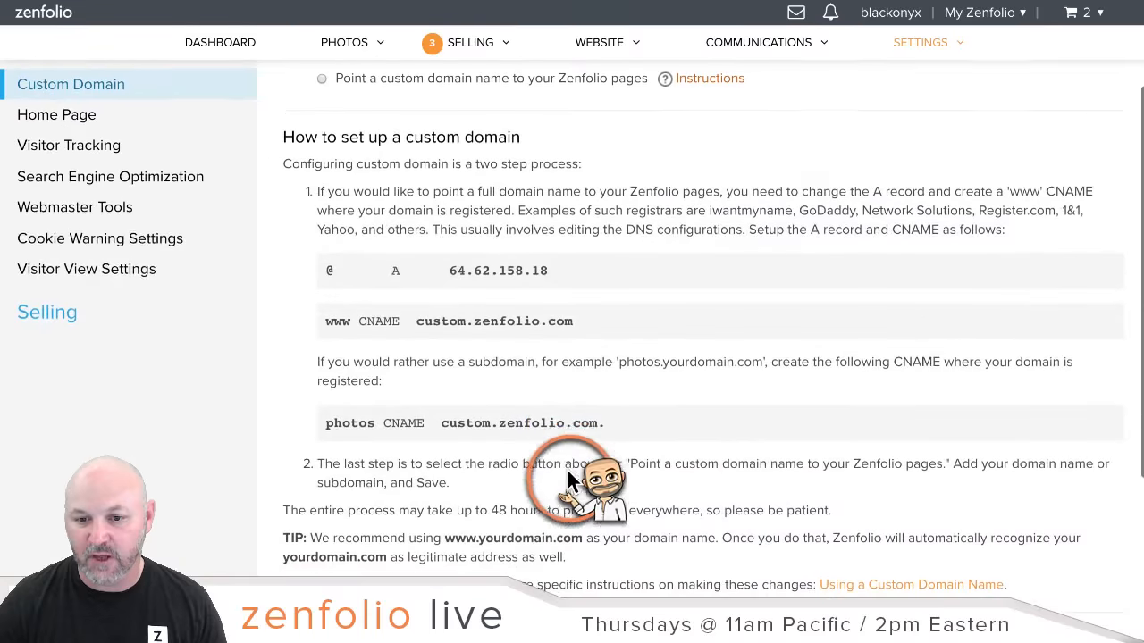
pyautogui.scroll(-1, 563, 394)
pyautogui.scroll(4, 567, 393)
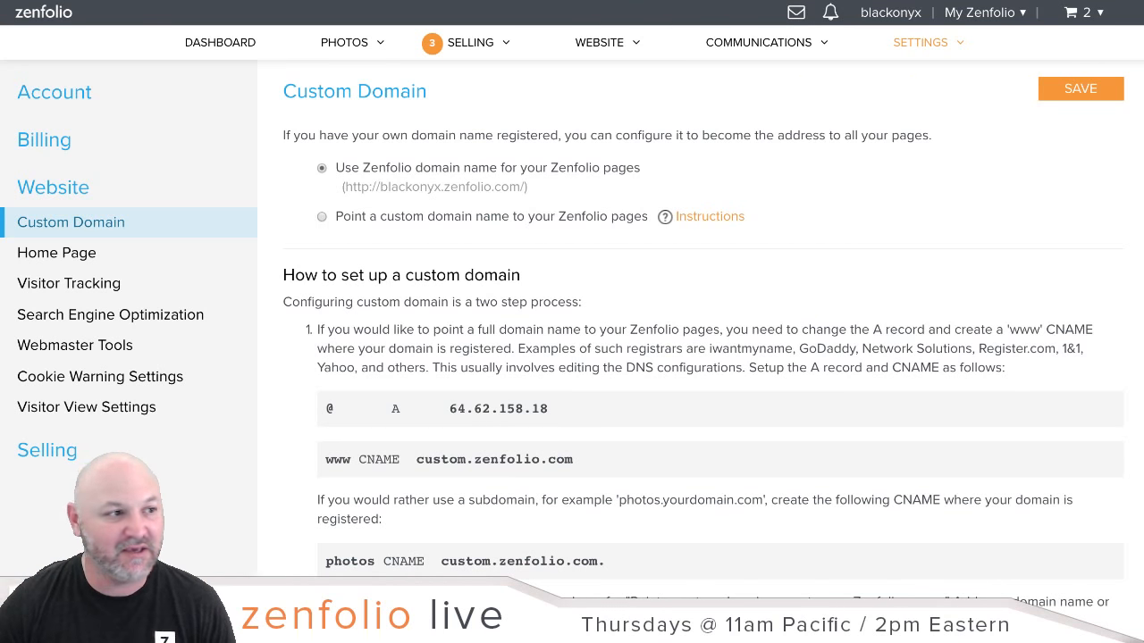
pyautogui.click(241, 51)
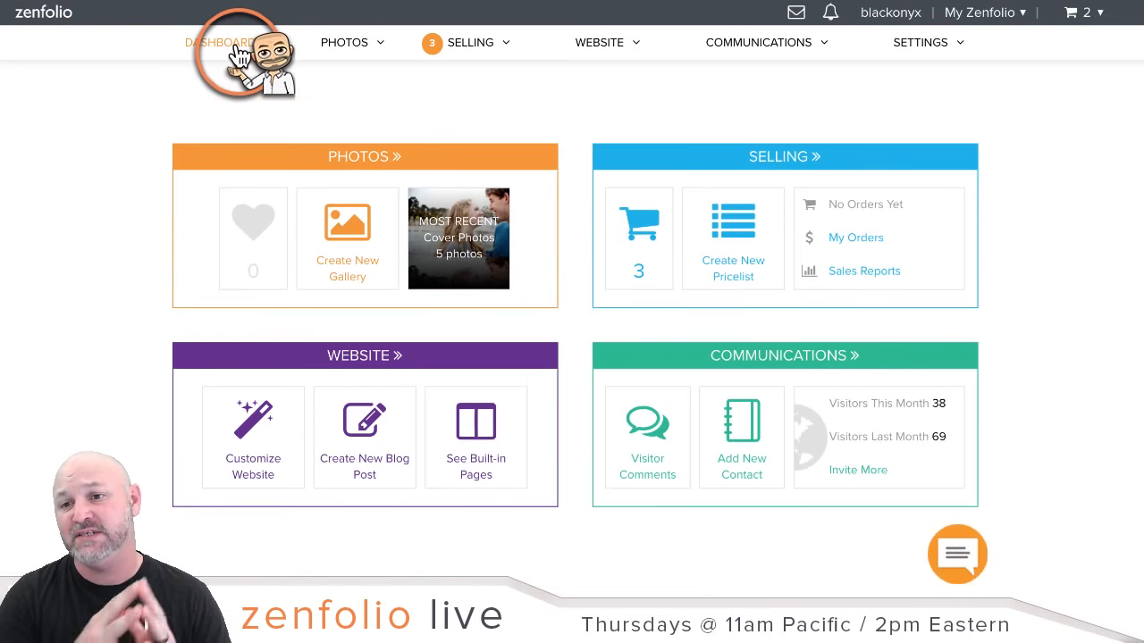